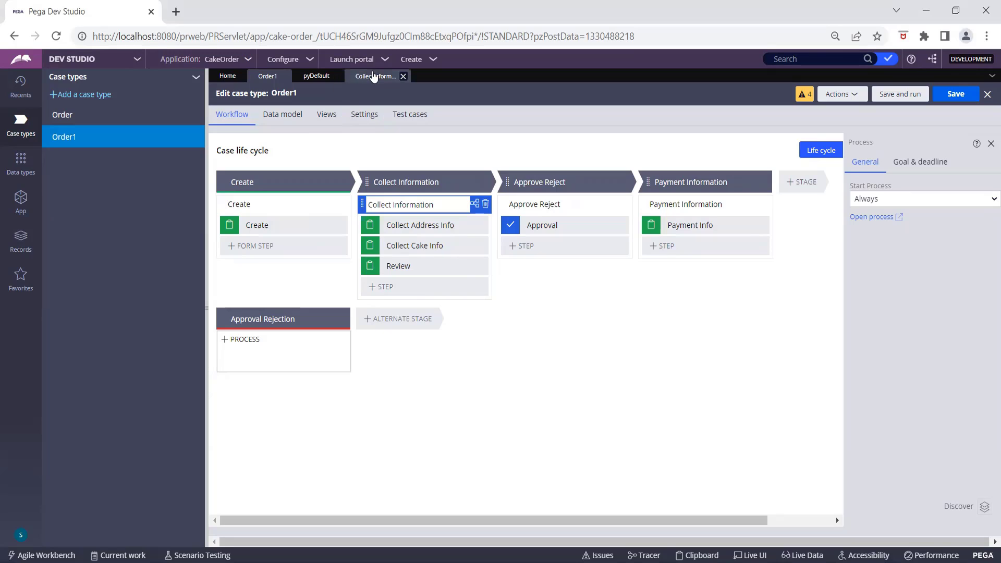
Open the AddressInfo section through the flow action of the Collect Address Info connector in the Collect Information flow.
{"action": "left_click", "coordinate": [374, 77]}
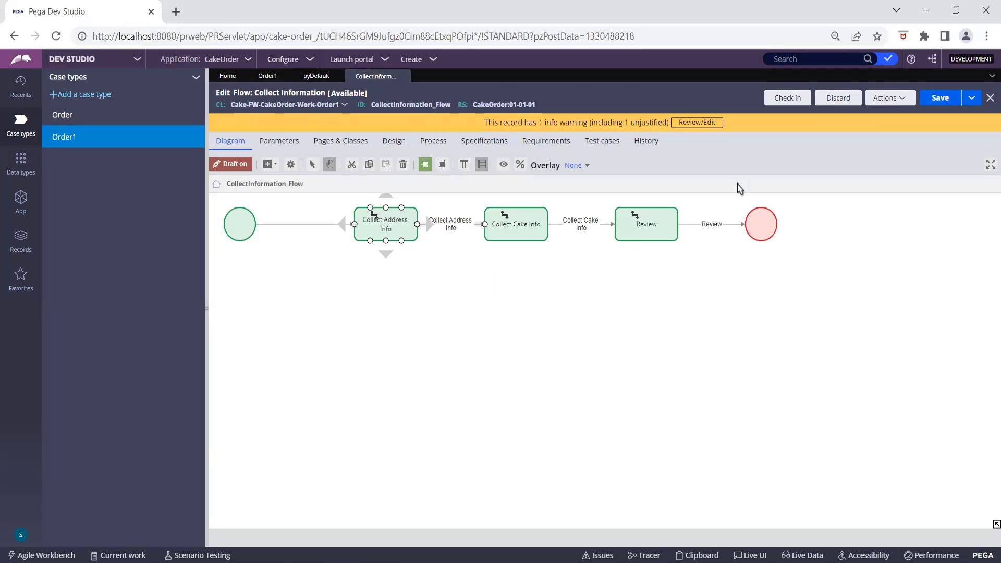
{"action": "left_click", "coordinate": [449, 227]}
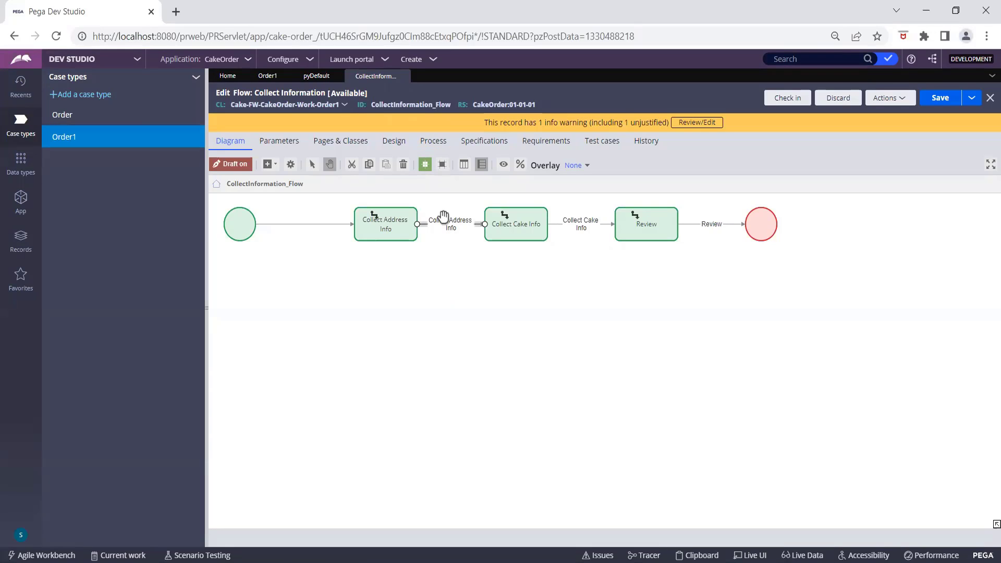
{"action": "left_click", "coordinate": [394, 224]}
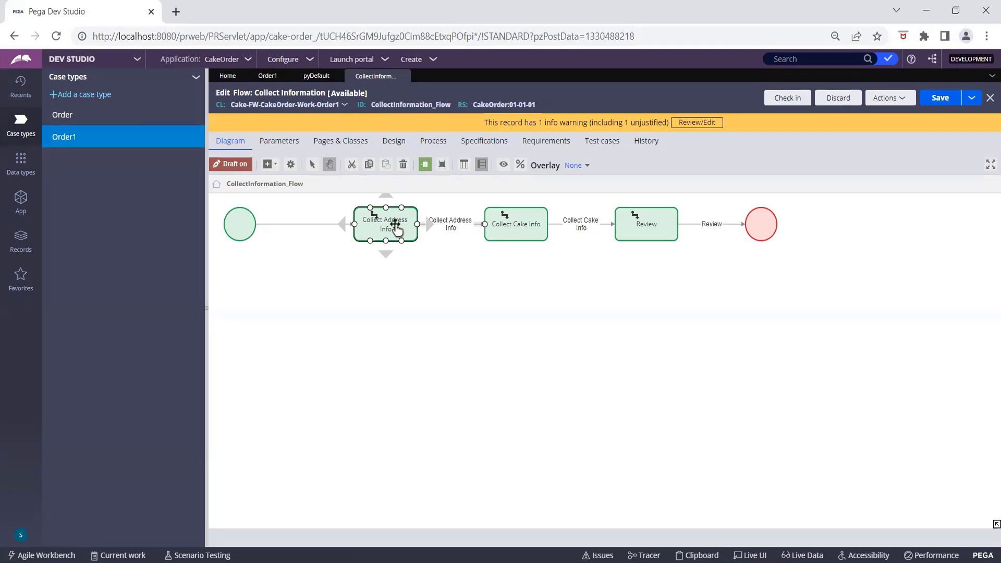
{"action": "double_click", "coordinate": [397, 228]}
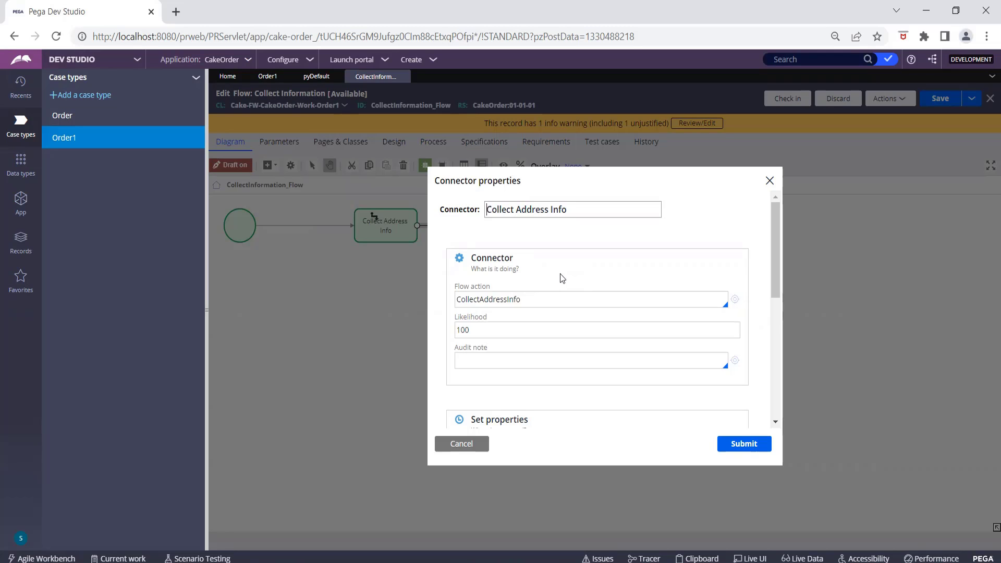
{"action": "left_click", "coordinate": [735, 299]}
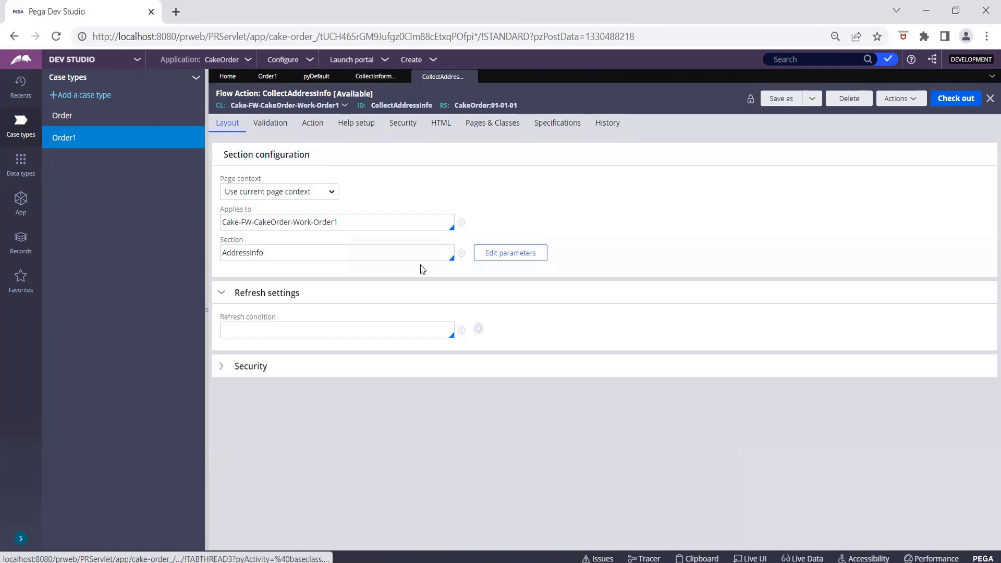
{"action": "left_click", "coordinate": [462, 254]}
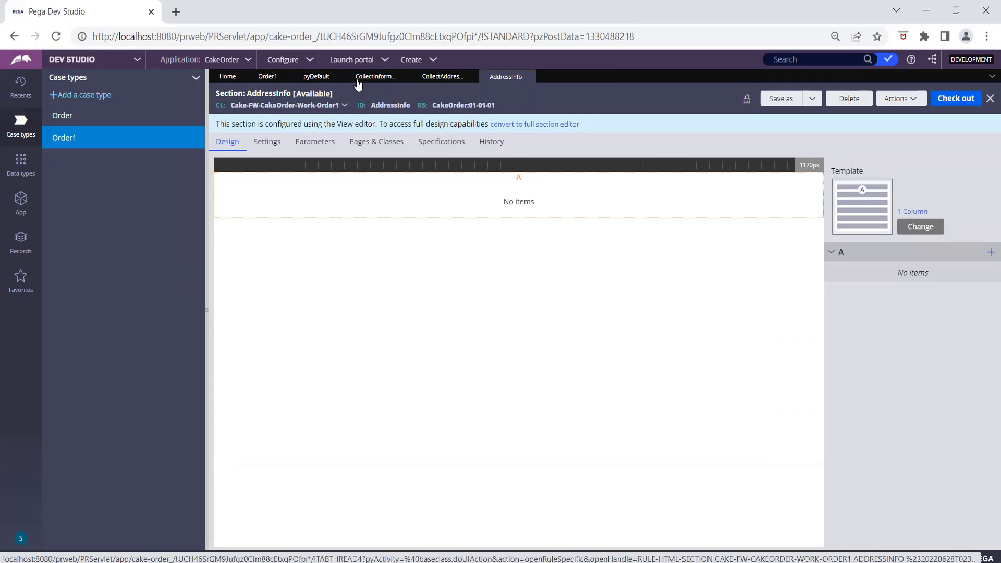
Convert the AddressInfo section to the full section editor and widen its editing area.
{"action": "left_click", "coordinate": [268, 77]}
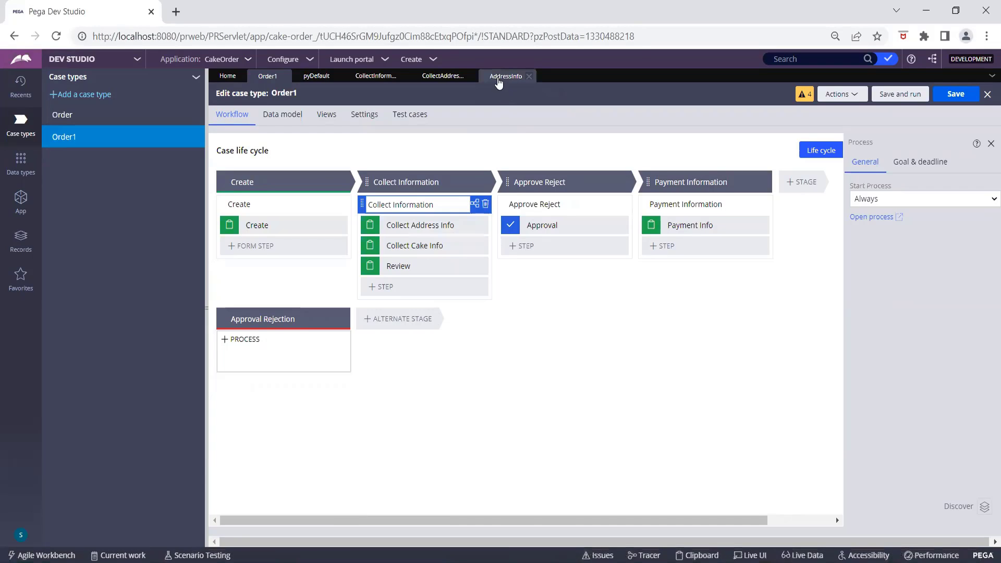
{"action": "left_click", "coordinate": [499, 77]}
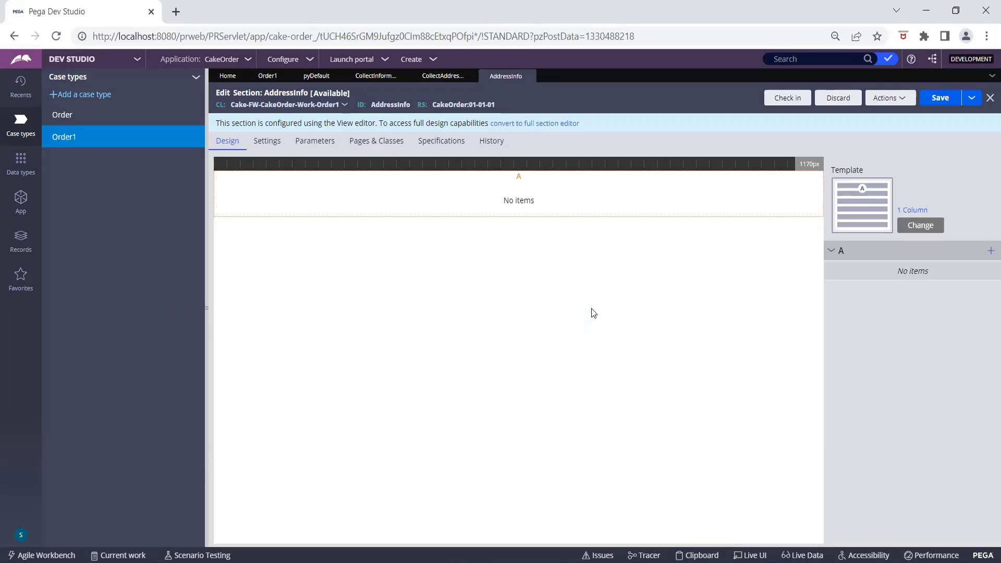
{"action": "left_click", "coordinate": [535, 124]}
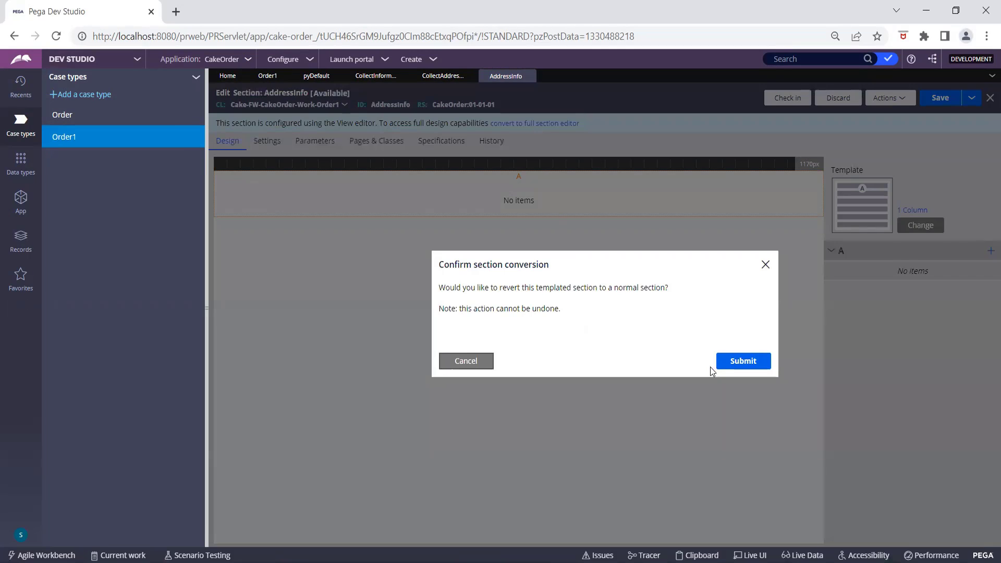
{"action": "left_click", "coordinate": [743, 362]}
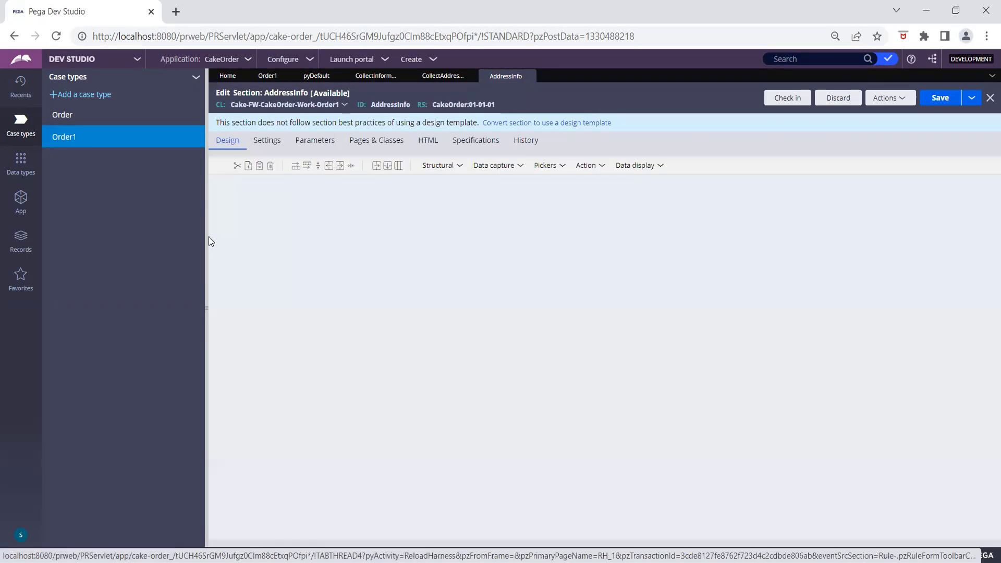
{"action": "left_click_drag", "start_coordinate": [206, 235], "coordinate": [79, 242]}
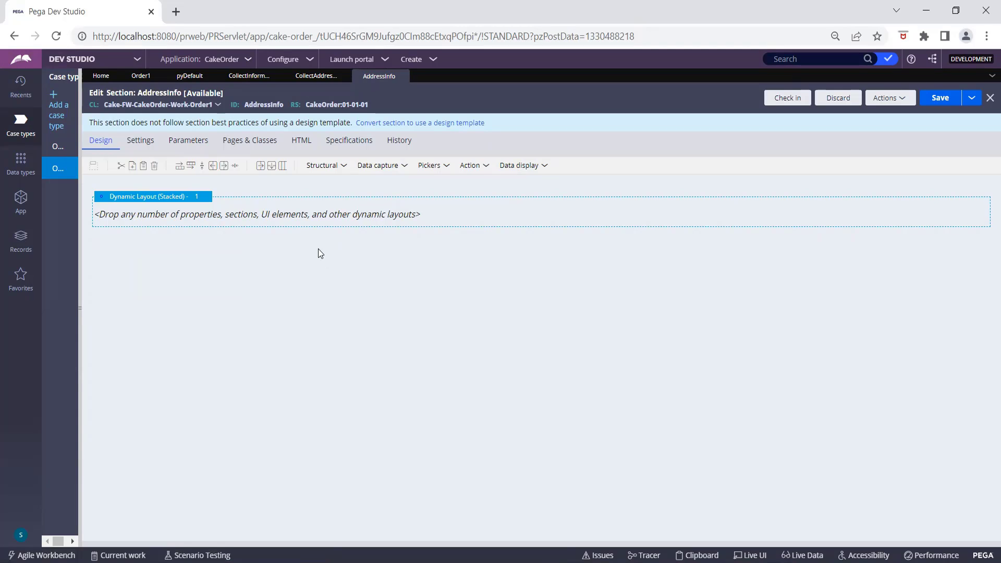
Add a text input to the section's dynamic layout and enter Name as its property.
{"action": "left_click", "coordinate": [399, 169]}
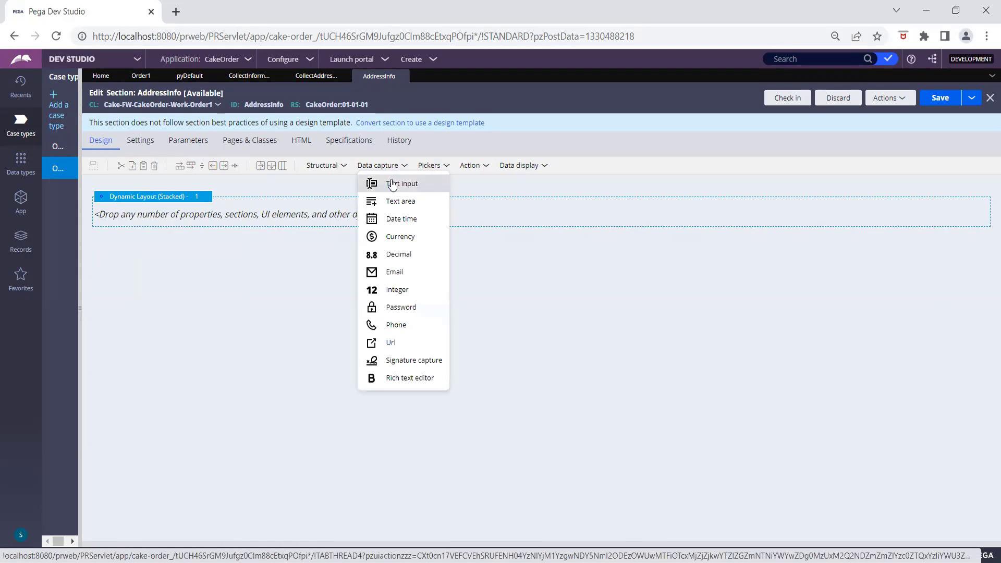
{"action": "left_click_drag", "start_coordinate": [398, 184], "coordinate": [325, 211]}
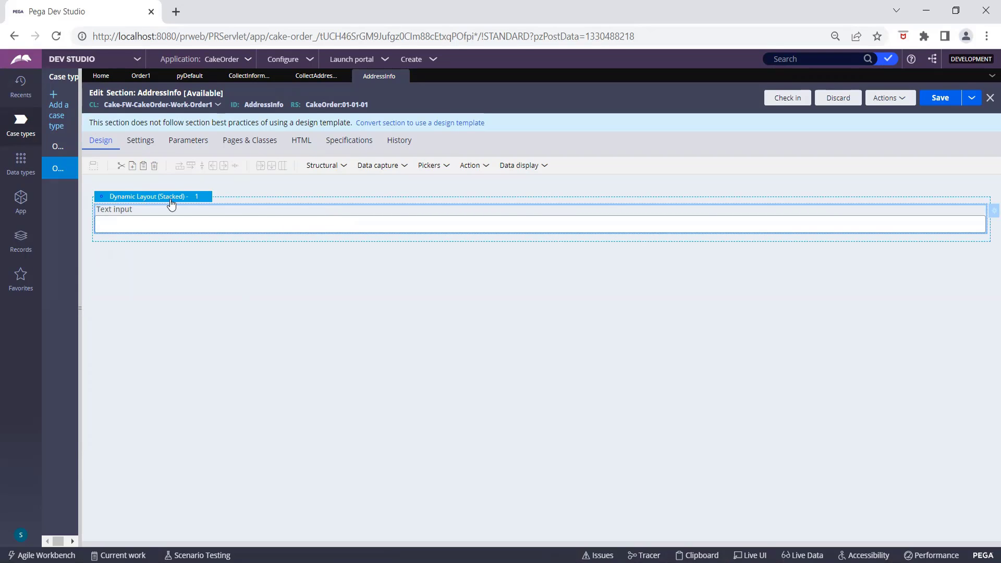
{"action": "double_click", "coordinate": [155, 212]}
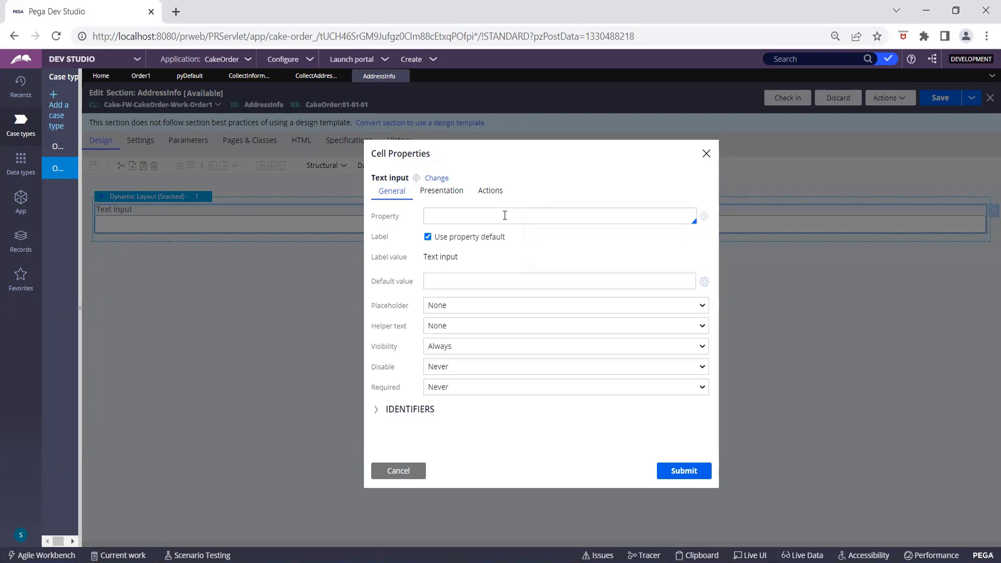
{"action": "type", "text": "Name"}
Create and save the Name property in class Cake-FW-CakeOrder-Work-Order1, ruleset CakeOrder 01-01-01.
{"action": "left_click", "coordinate": [705, 217]}
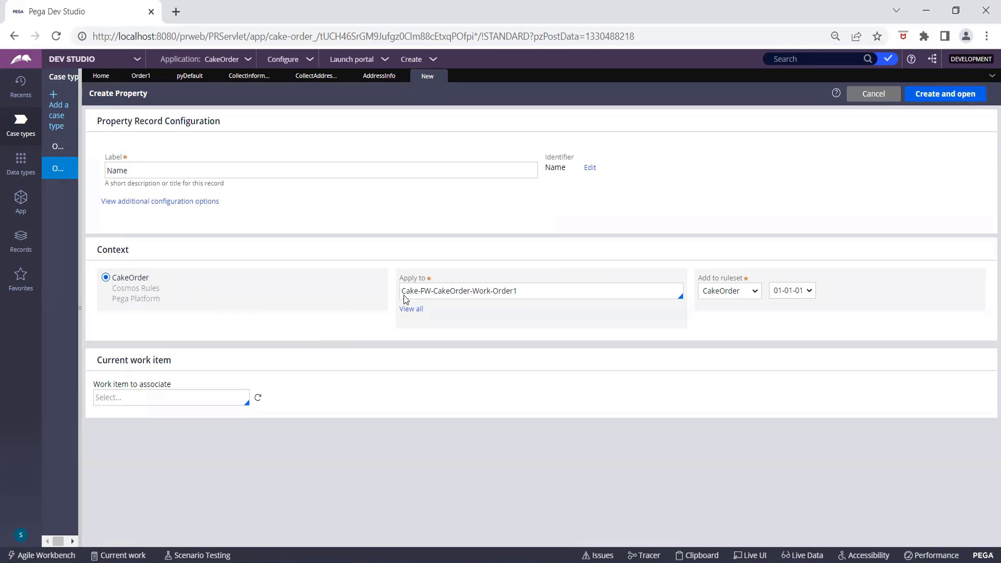
{"action": "left_click", "coordinate": [431, 290]}
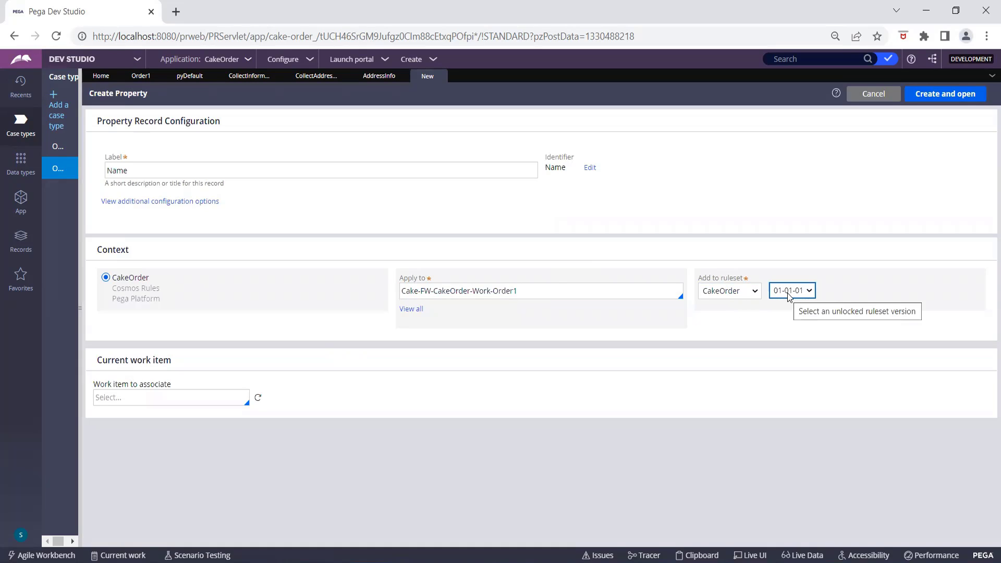
{"action": "left_click", "coordinate": [924, 95]}
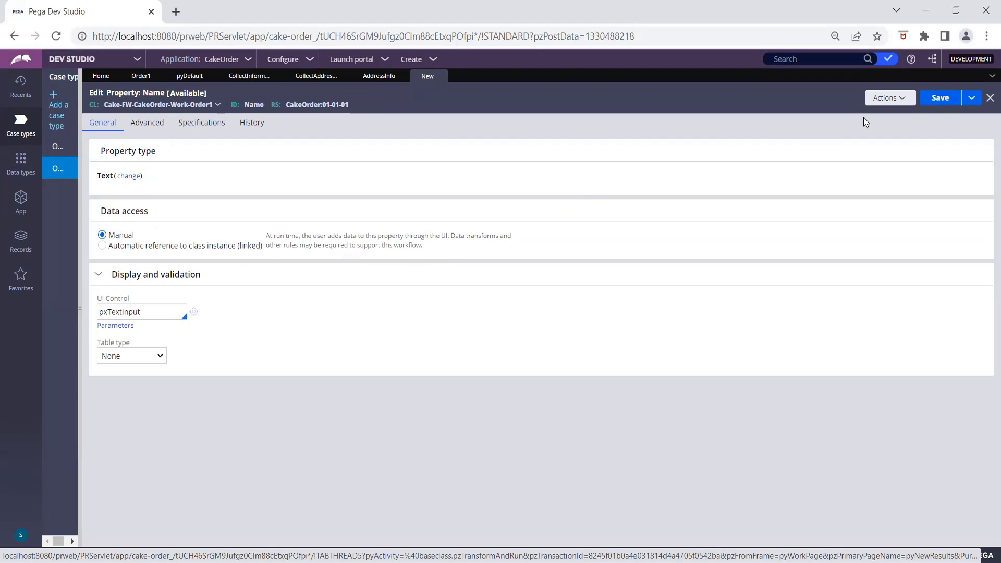
{"action": "left_click", "coordinate": [934, 104]}
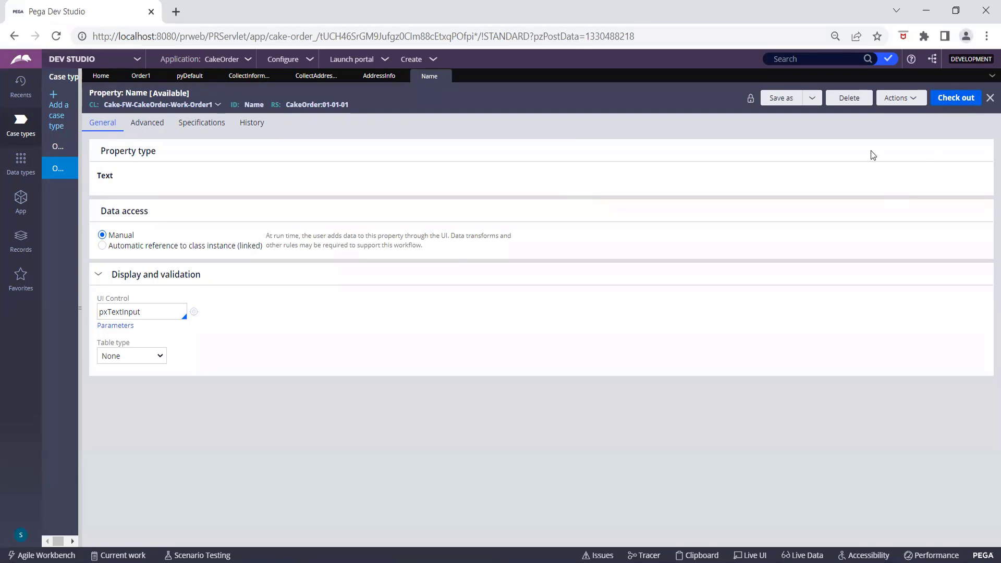
Bind the AddressInfo text input to the .Name property and add a second text input below it.
{"action": "left_click", "coordinate": [366, 77]}
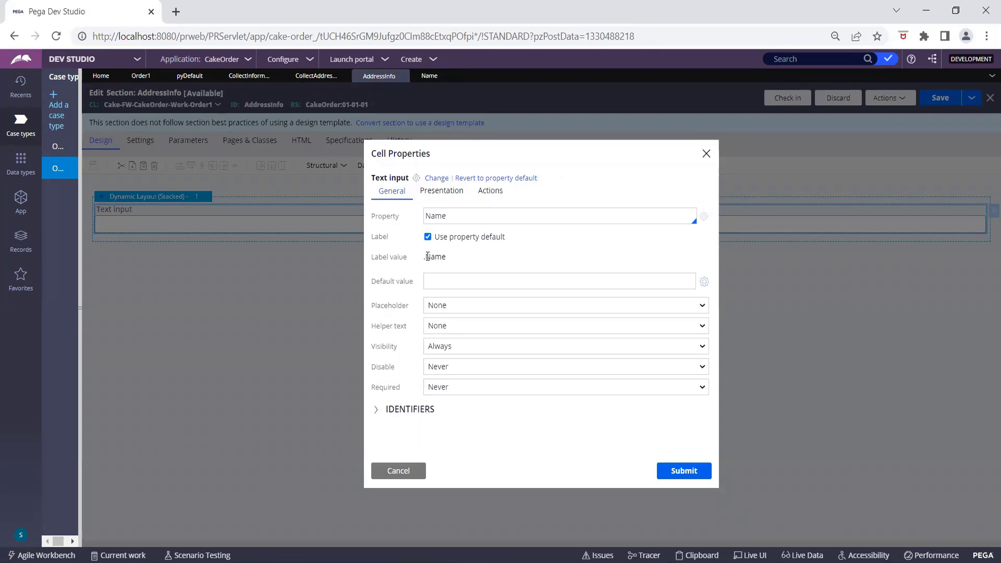
{"action": "left_click_drag", "start_coordinate": [424, 257], "coordinate": [447, 257]}
{"action": "left_click", "coordinate": [461, 246]}
{"action": "left_click", "coordinate": [459, 216]}
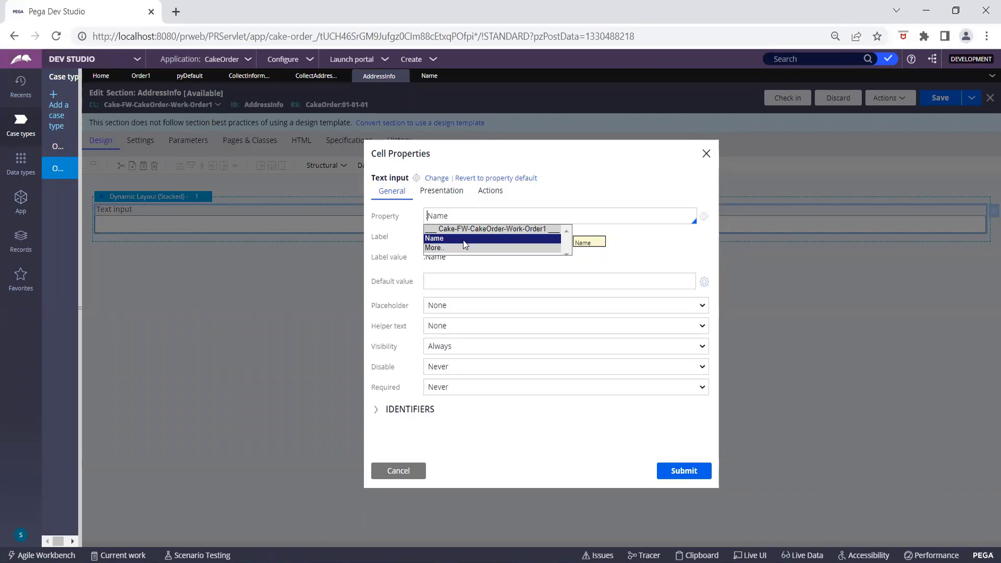
{"action": "left_click", "coordinate": [463, 240]}
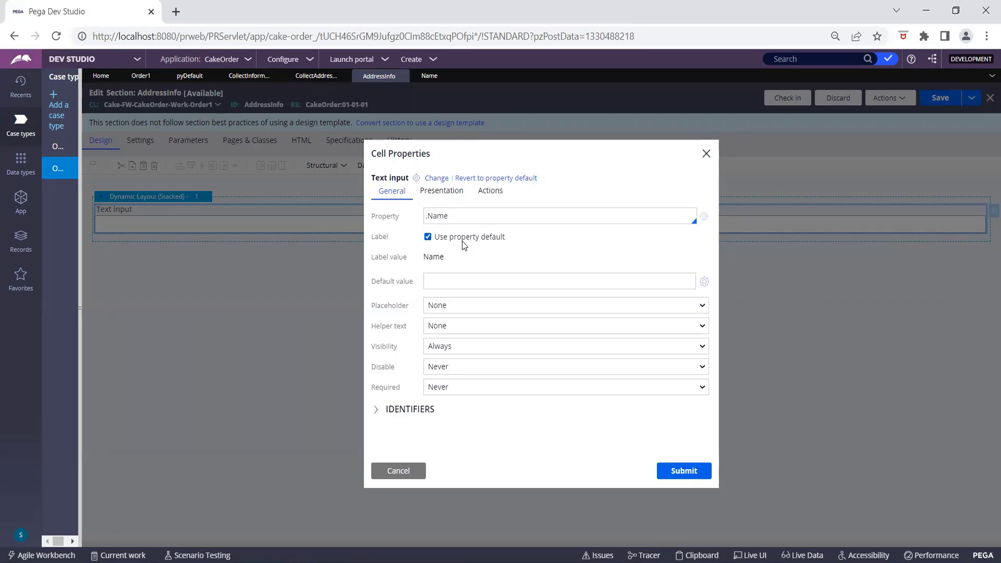
{"action": "left_click", "coordinate": [687, 473]}
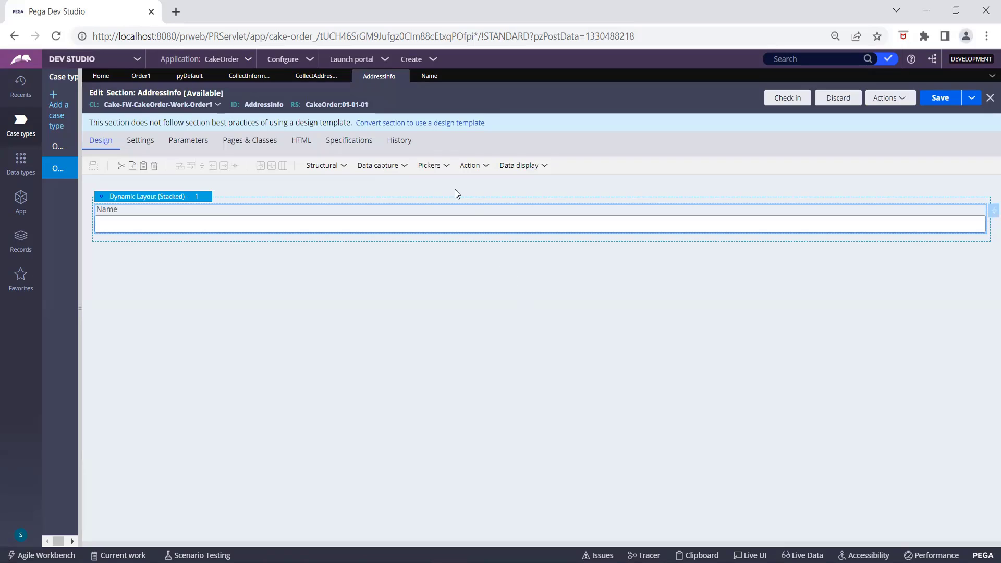
{"action": "left_click", "coordinate": [394, 168]}
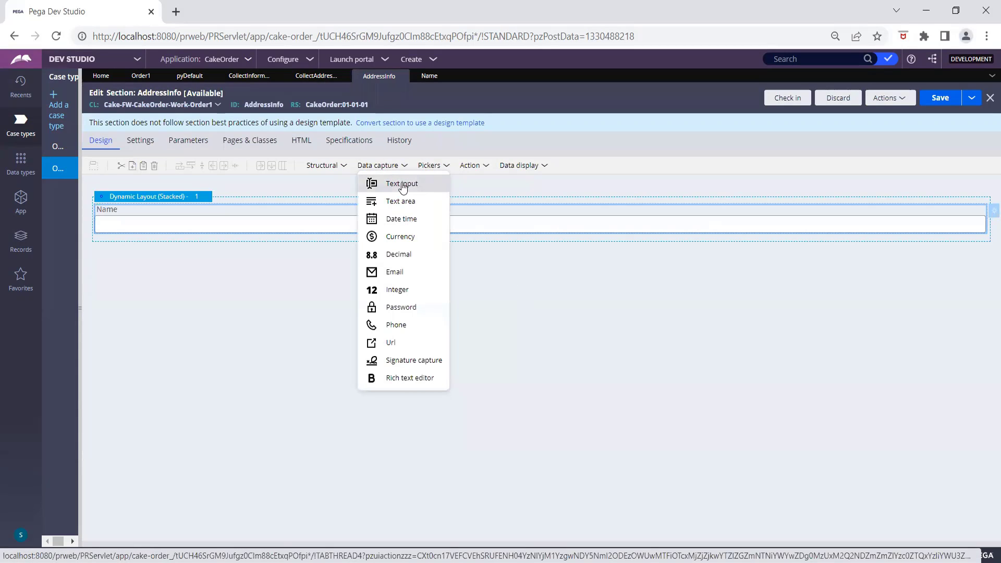
{"action": "left_click_drag", "start_coordinate": [402, 188], "coordinate": [299, 252]}
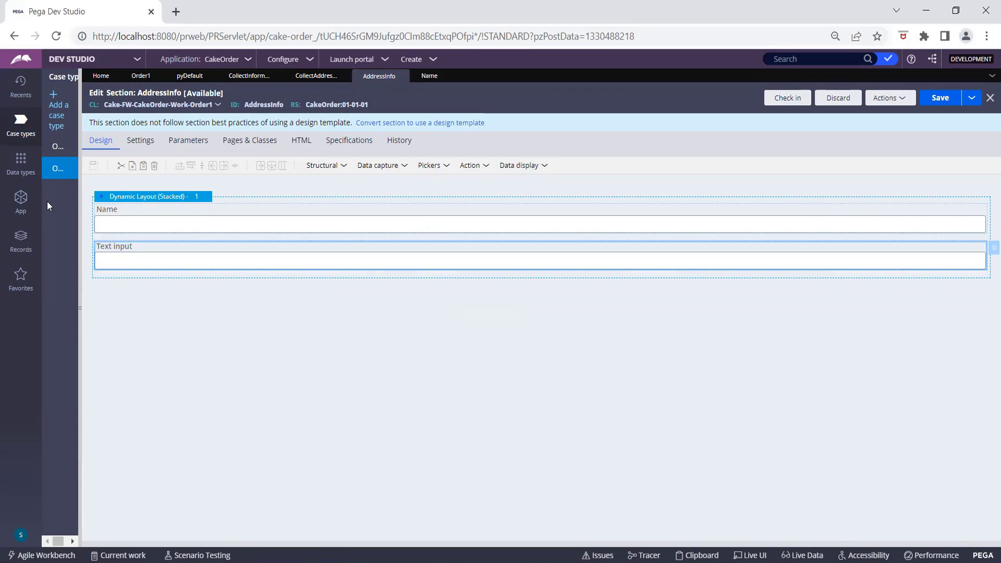
Find the class Cake-FW-CakeOrder-Work-Order1 in a widened application class explorer.
{"action": "left_click", "coordinate": [21, 200]}
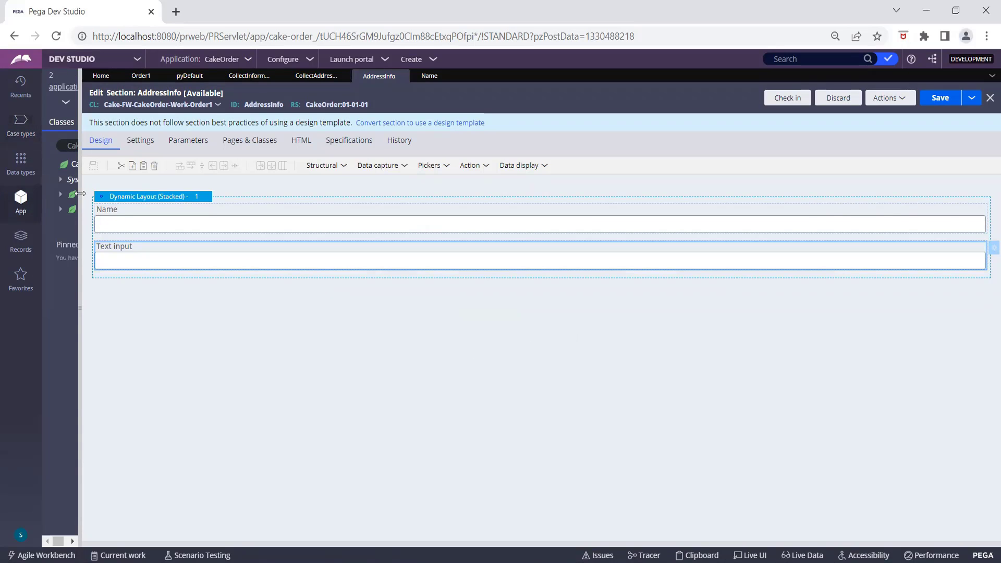
{"action": "left_click_drag", "start_coordinate": [78, 193], "coordinate": [249, 195]}
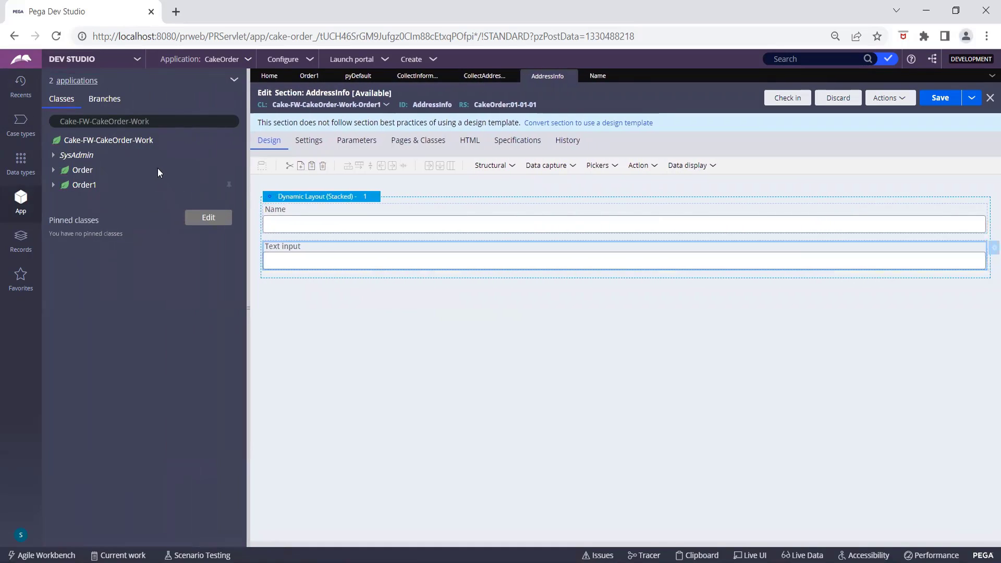
{"action": "left_click", "coordinate": [166, 122]}
{"action": "type", "text": "-"}
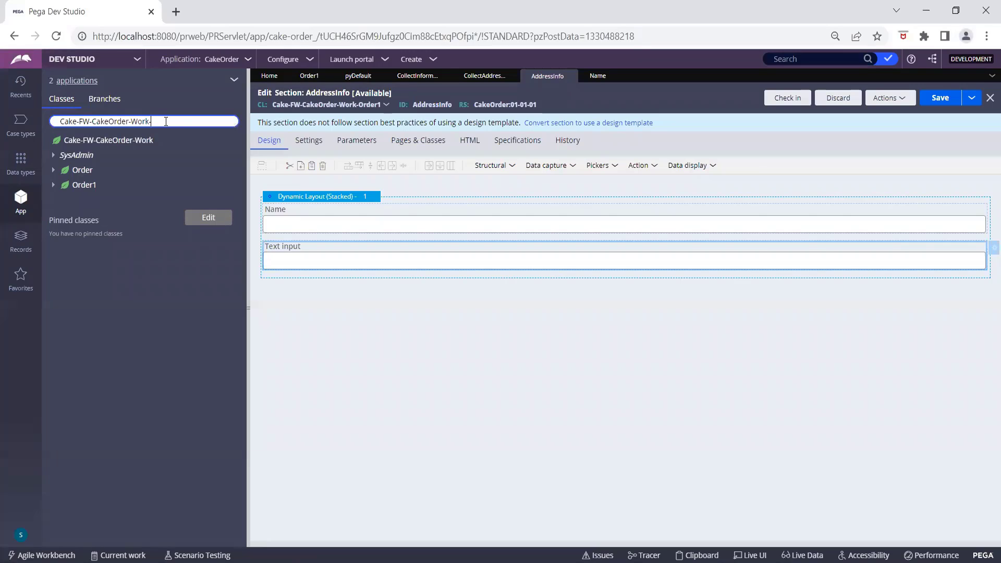
{"action": "type", "text": "Order"}
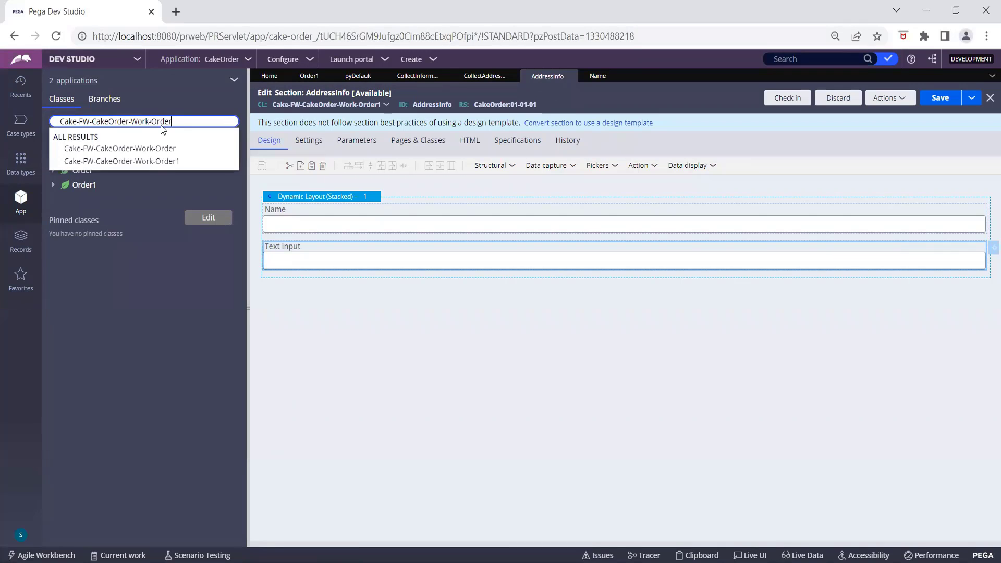
{"action": "left_click", "coordinate": [161, 163]}
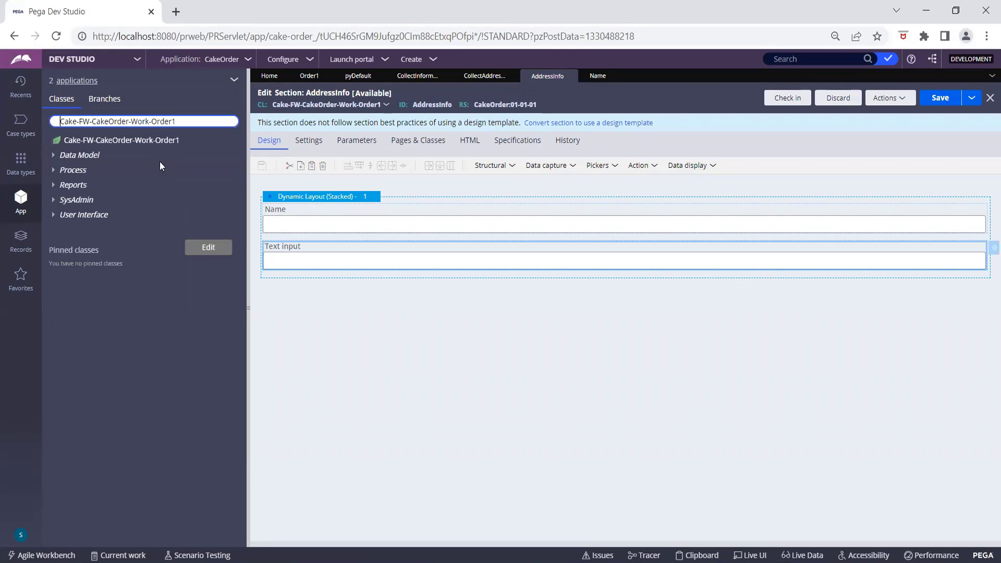
Create and save a PhoneNo property in class Cake-FW-CakeOrder-Work-Order1, ruleset CakeOrder 01-01-01.
{"action": "left_click", "coordinate": [105, 141]}
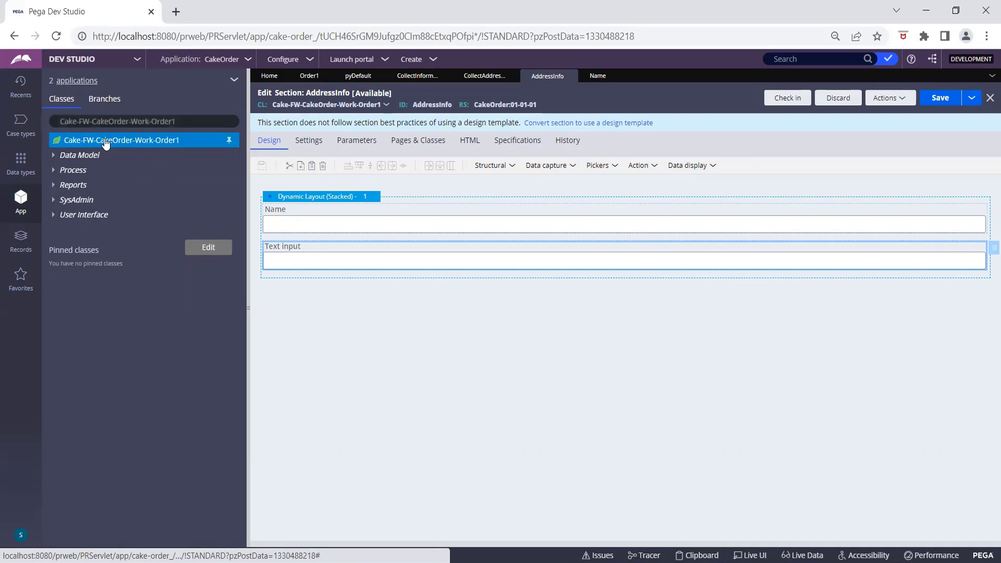
{"action": "right_click", "coordinate": [105, 141]}
{"action": "mouse_move", "coordinate": [183, 156]}
{"action": "mouse_move", "coordinate": [227, 171]}
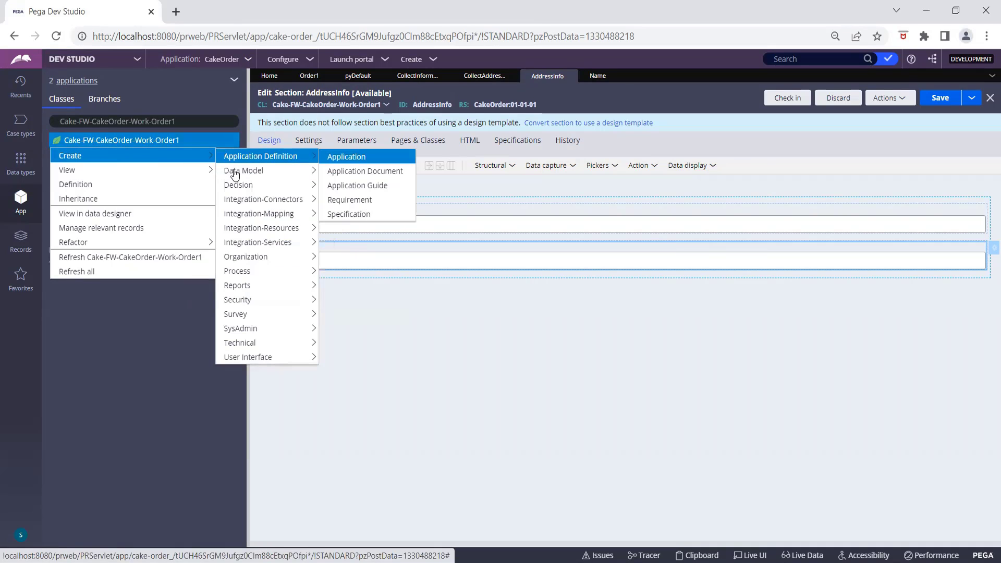
{"action": "mouse_move", "coordinate": [280, 183]}
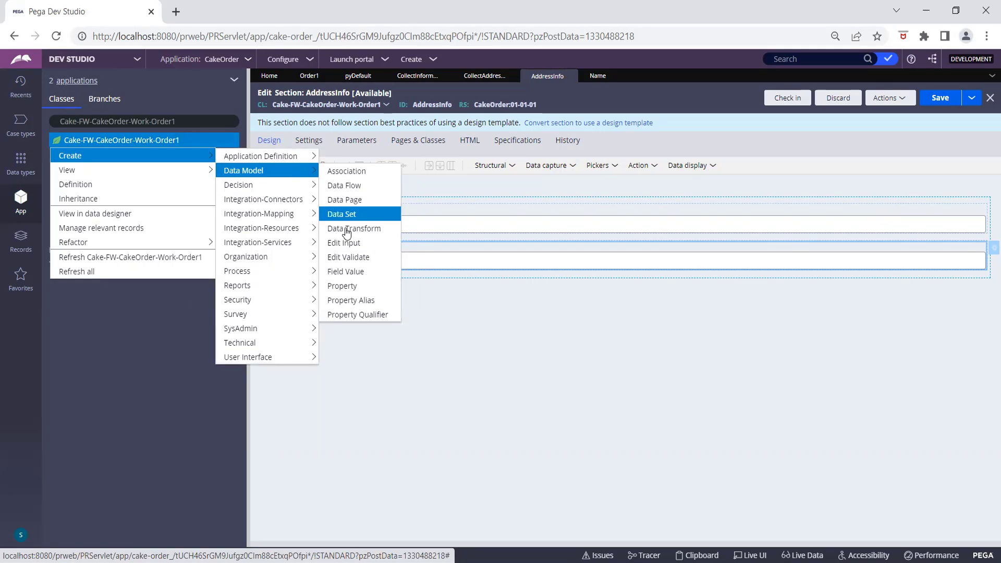
{"action": "left_click", "coordinate": [342, 285]}
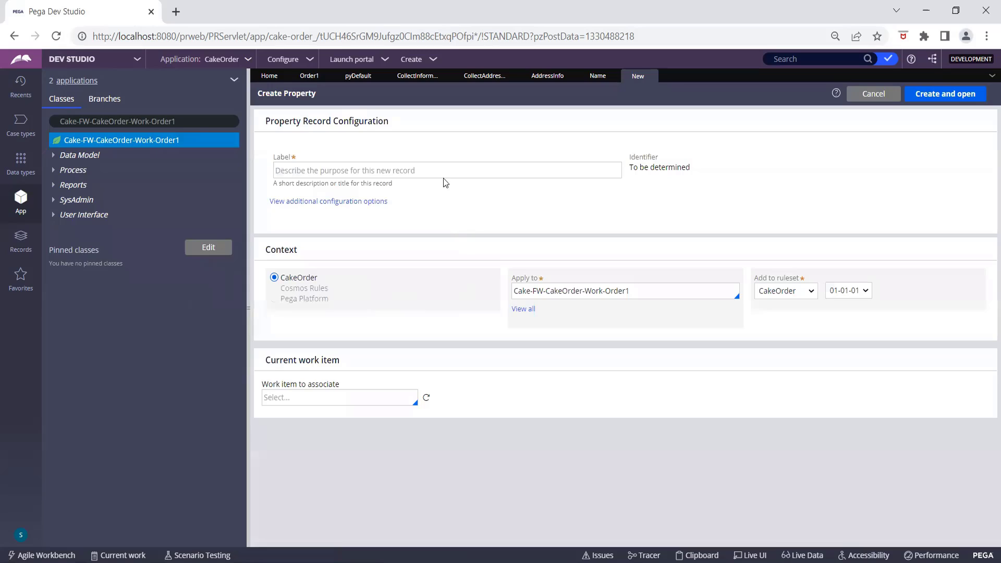
{"action": "left_click", "coordinate": [430, 169]}
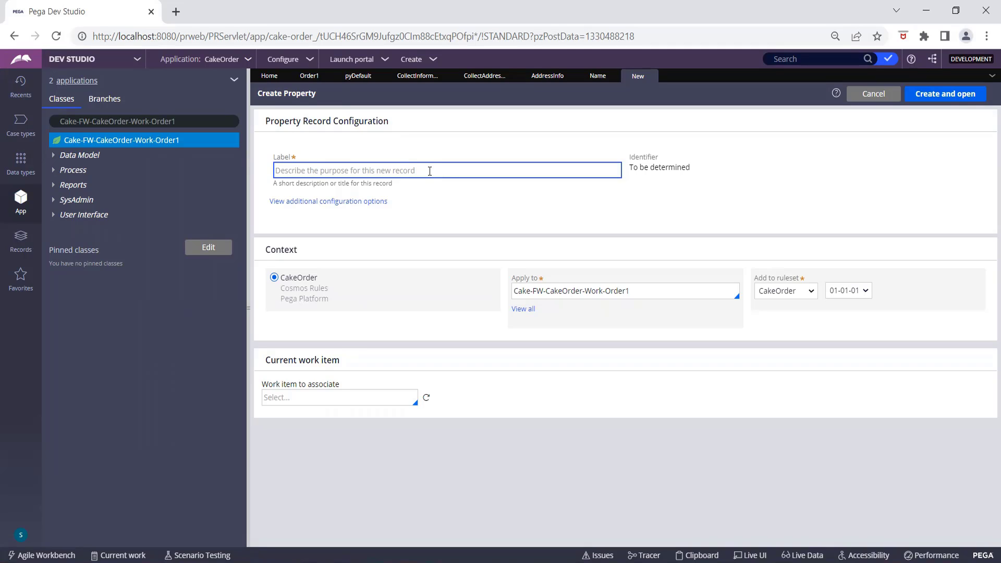
{"action": "type", "text": "Phone"}
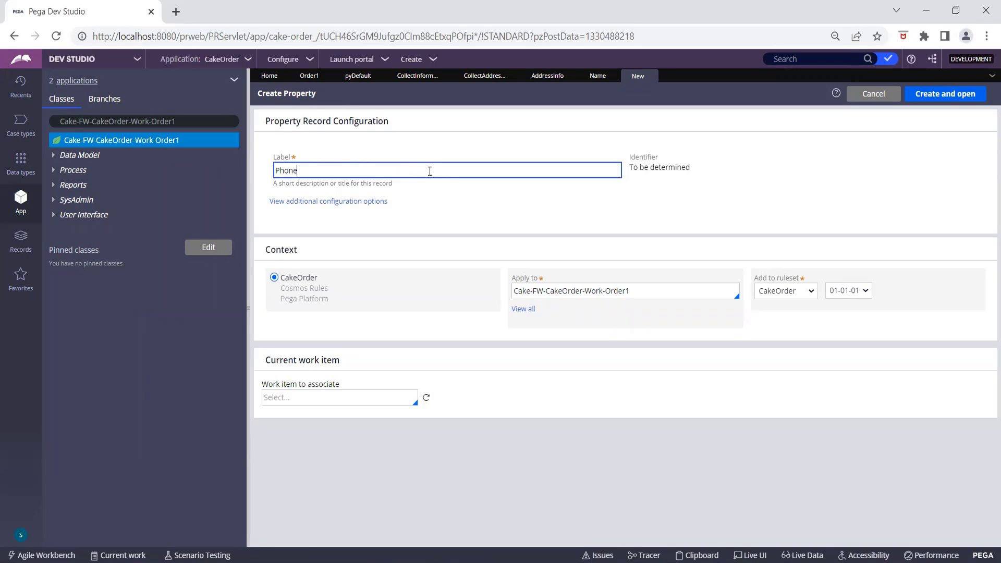
{"action": "type", "text": "No"}
{"action": "left_click", "coordinate": [506, 213]}
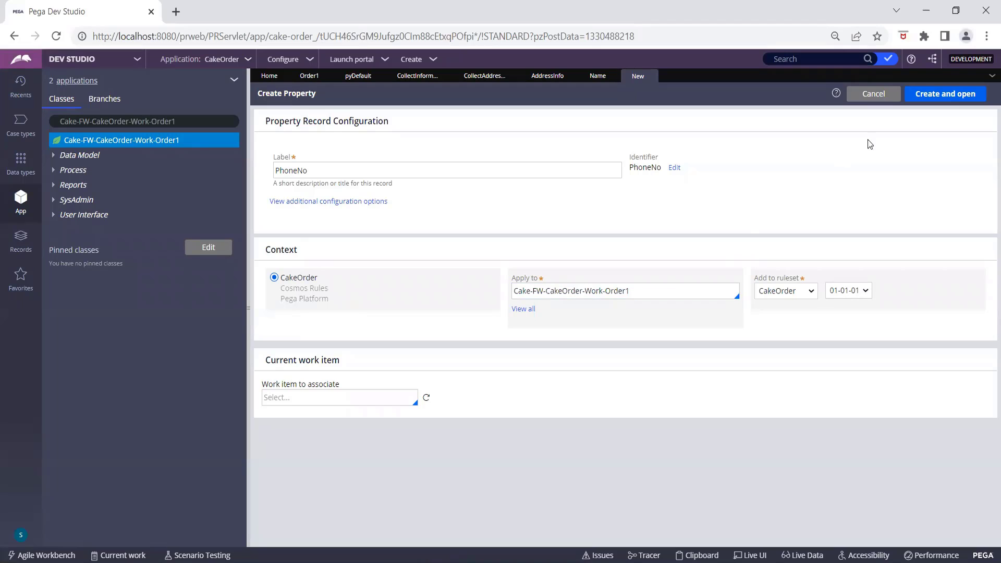
{"action": "left_click", "coordinate": [938, 93]}
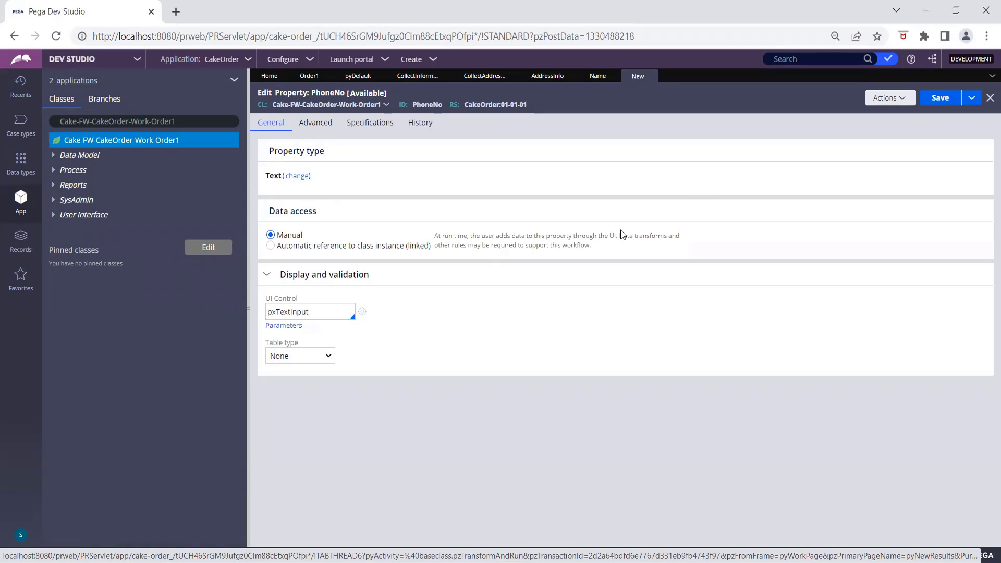
{"action": "left_click", "coordinate": [941, 100]}
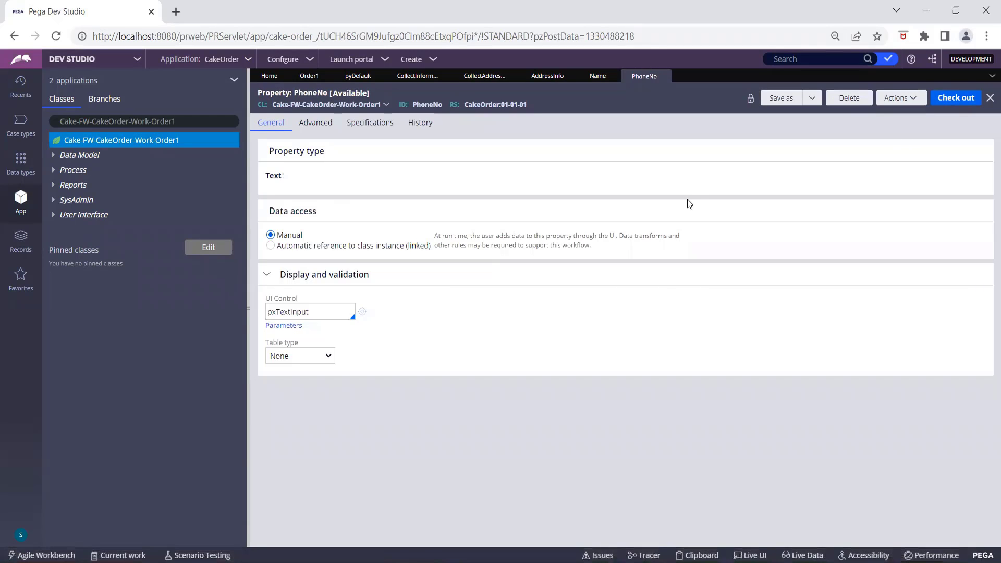
Bind the second text input of the AddressInfo section to .PhoneNo and turn off its property default label.
{"action": "left_click", "coordinate": [558, 77]}
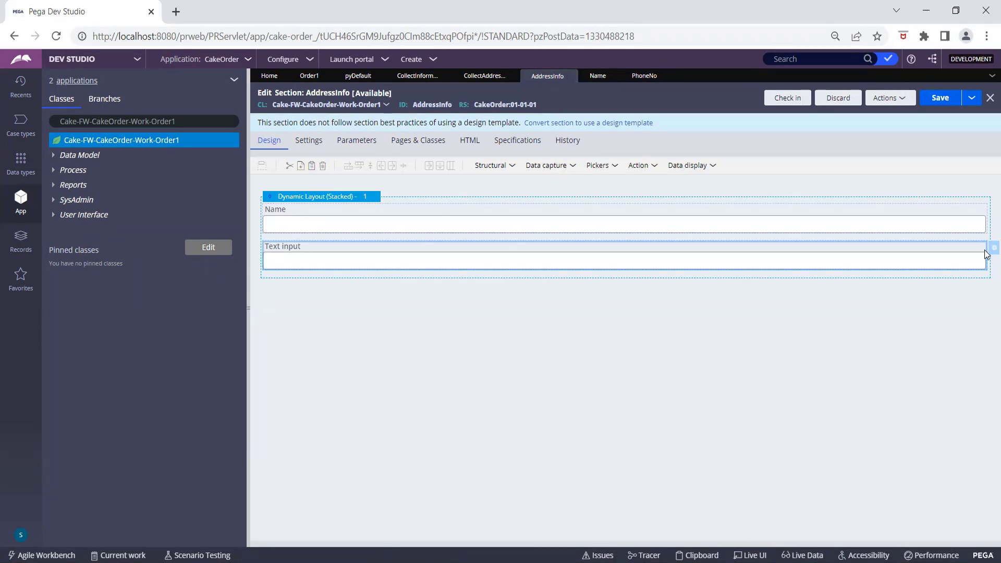
{"action": "double_click", "coordinate": [757, 240]}
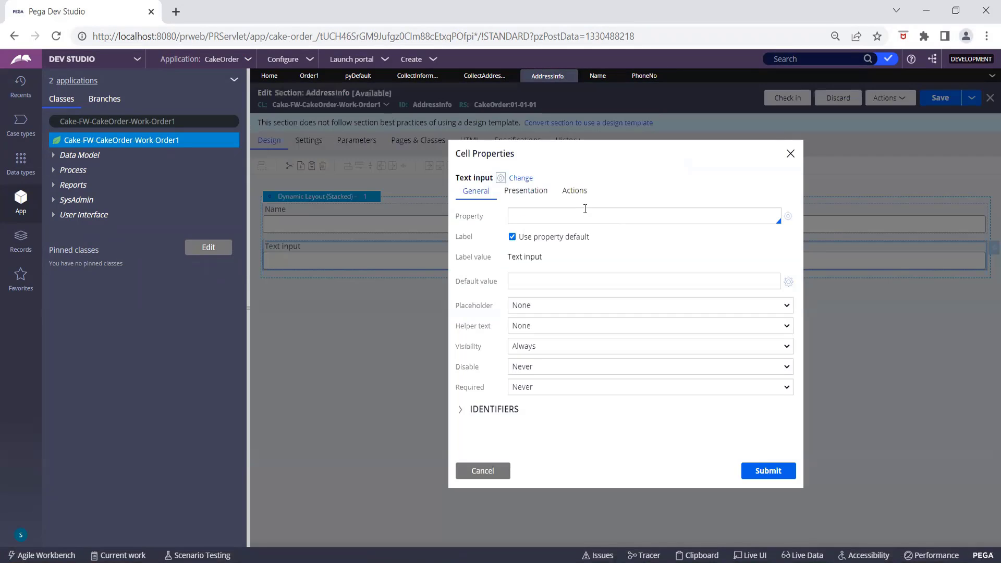
{"action": "type", "text": "."}
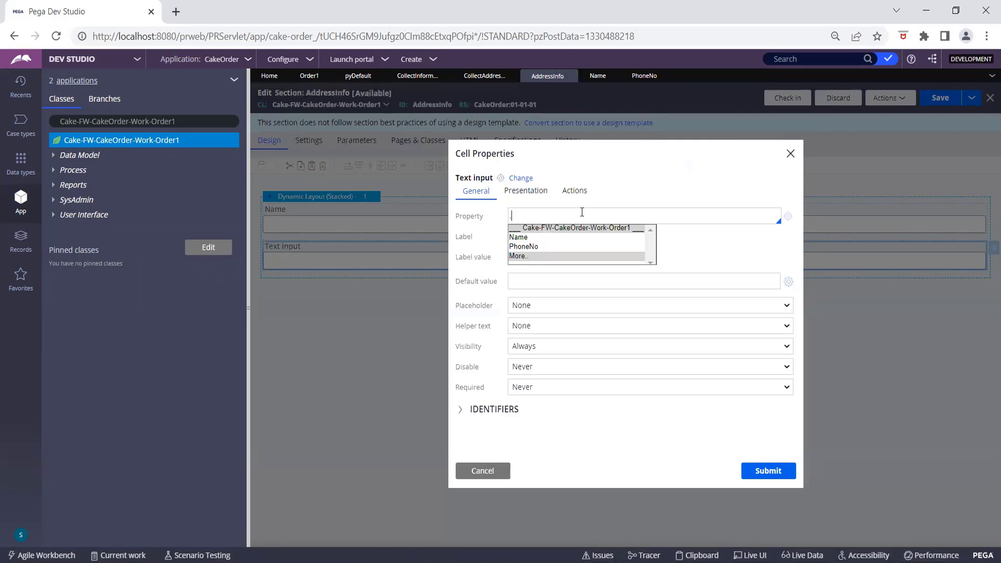
{"action": "left_click", "coordinate": [535, 247]}
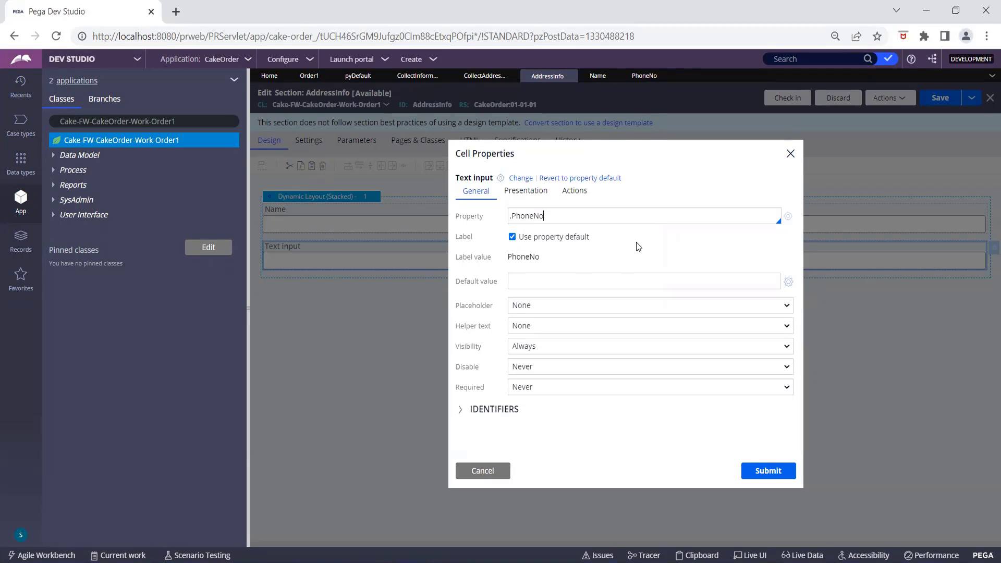
{"action": "left_click", "coordinate": [513, 238]}
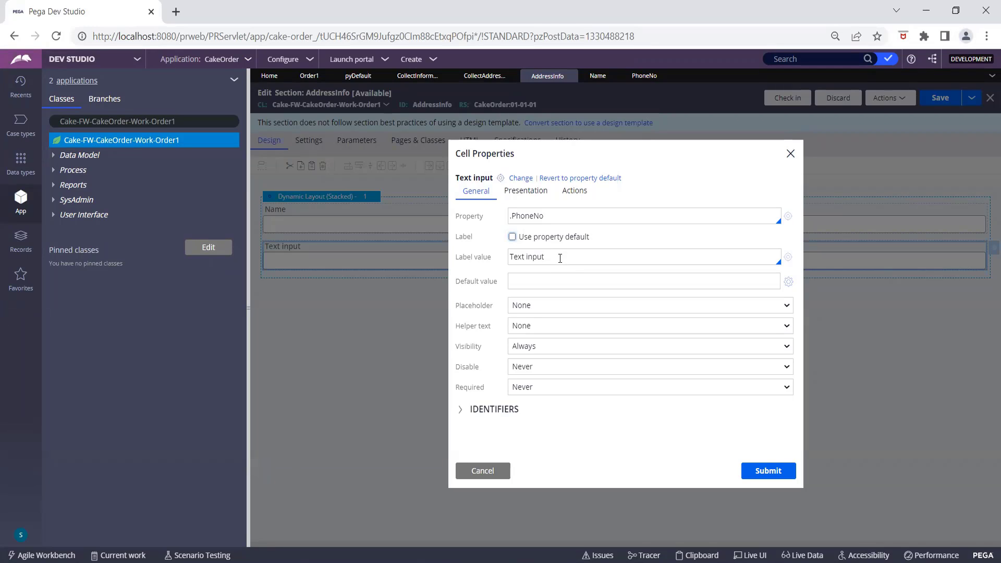
{"action": "left_click", "coordinate": [552, 281]}
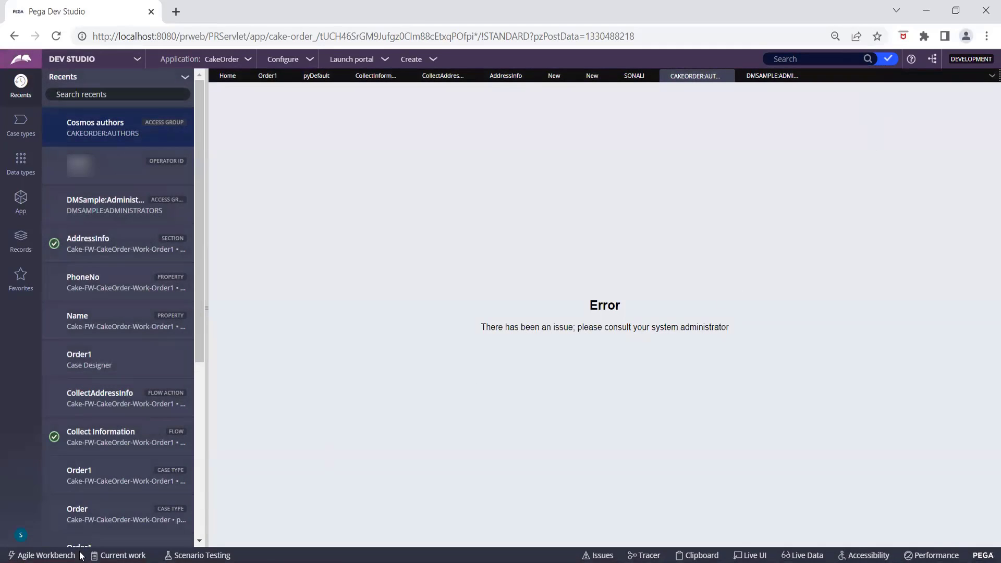
Try to open the signed-in operator's record and close its tab.
{"action": "left_click", "coordinate": [21, 535]}
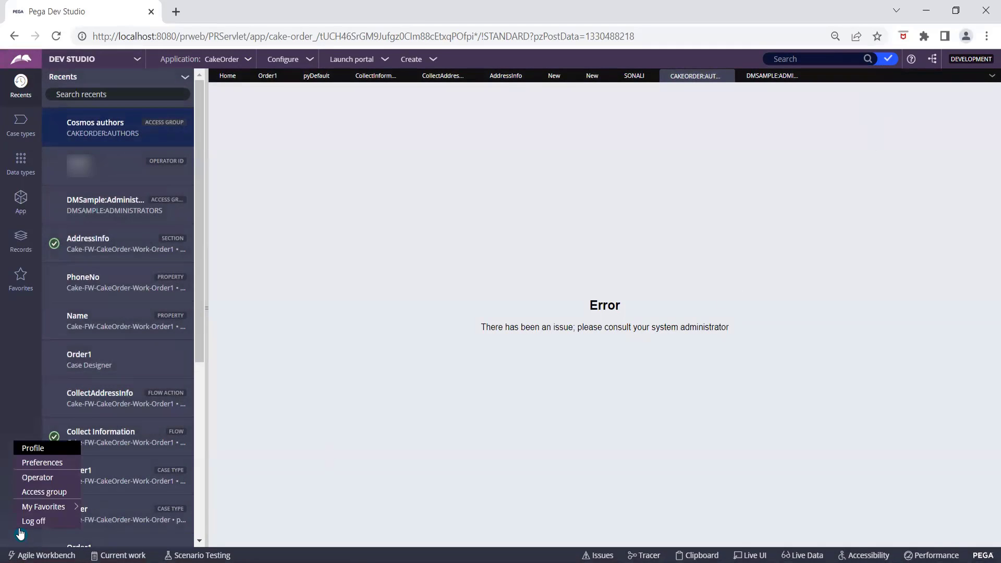
{"action": "left_click", "coordinate": [39, 479]}
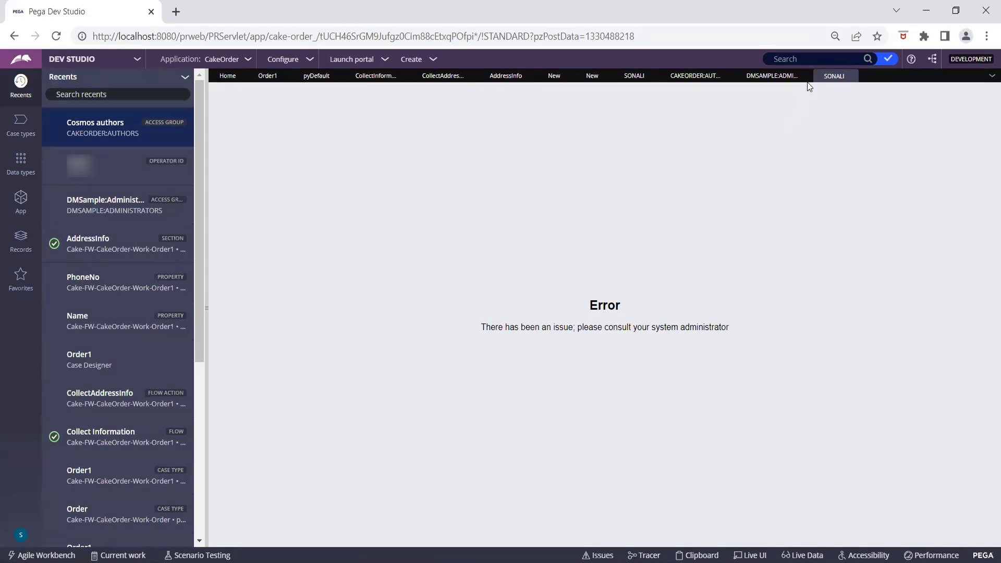
{"action": "left_click", "coordinate": [853, 77]}
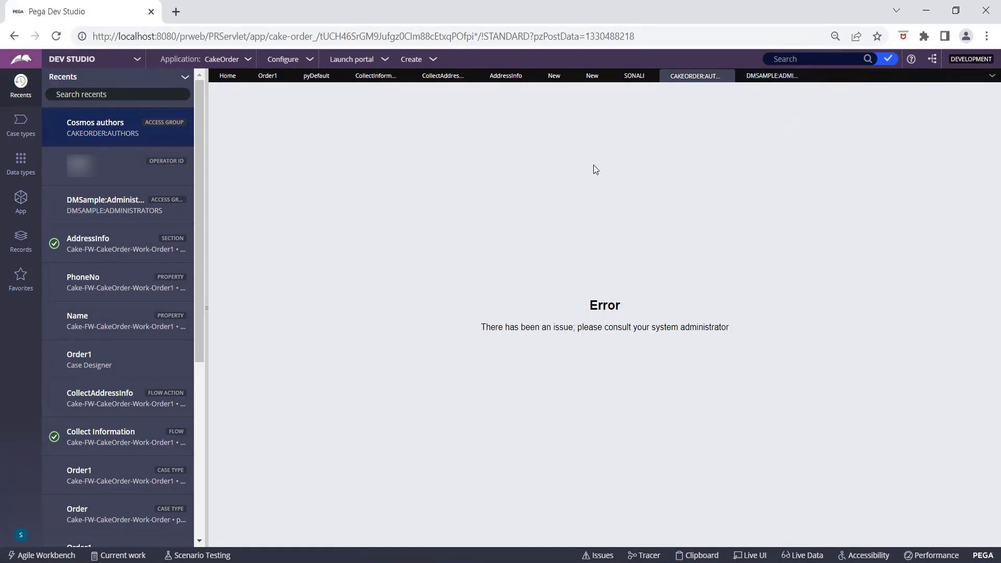
Open the signed-in operator's record, try to open its CakeOrder:Authors access group, and close the access group tabs.
{"action": "left_click", "coordinate": [20, 537]}
{"action": "left_click", "coordinate": [33, 476]}
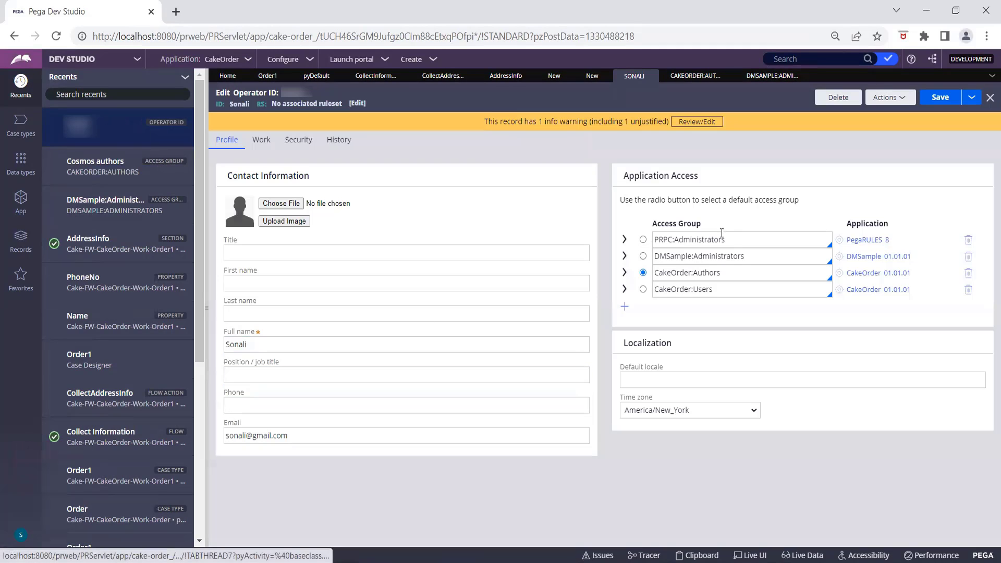
{"action": "left_click", "coordinate": [843, 275]}
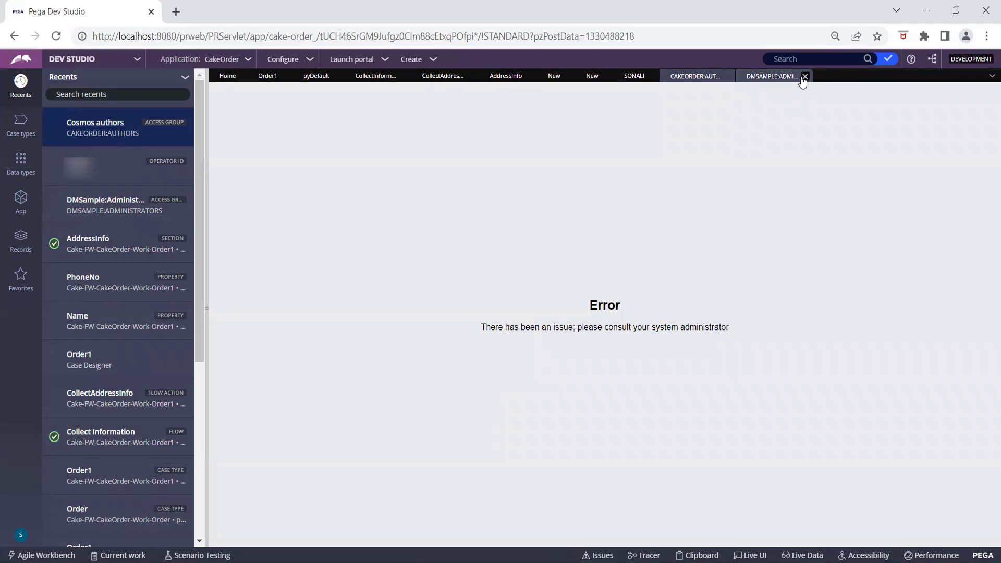
{"action": "left_click", "coordinate": [806, 77]}
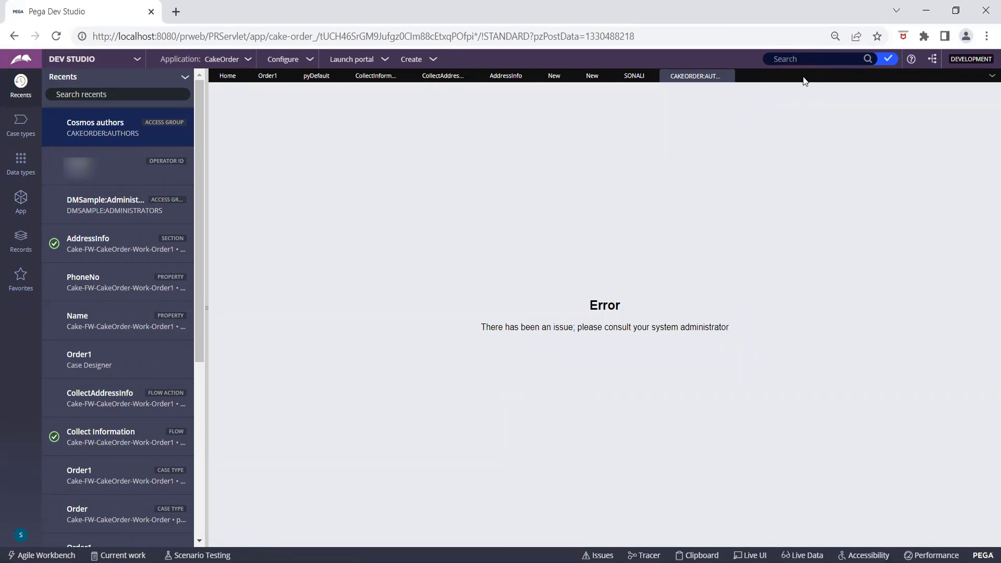
{"action": "left_click", "coordinate": [729, 77]}
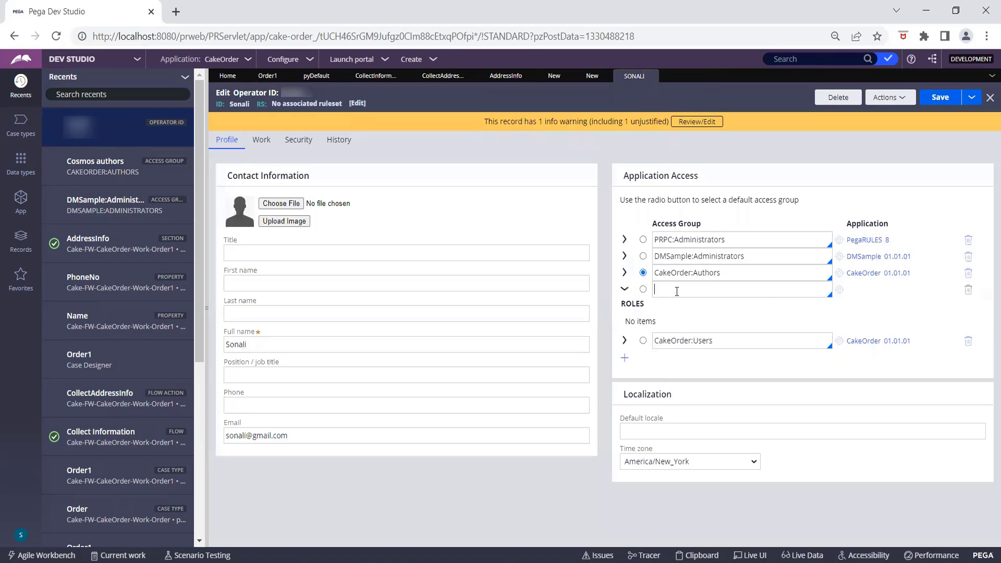
Try to open the access groups CakeOrder:Users, using an extra row that is removed again, and DMSample:Administrators.
{"action": "left_click", "coordinate": [677, 292]}
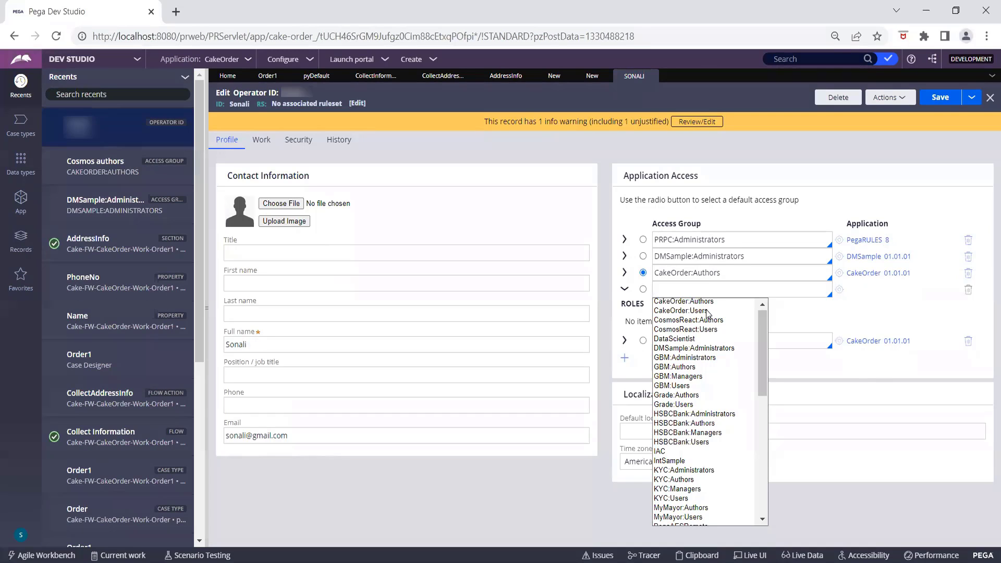
{"action": "scroll", "coordinate": [704, 330], "scroll_direction": "up", "scroll_amount": 1}
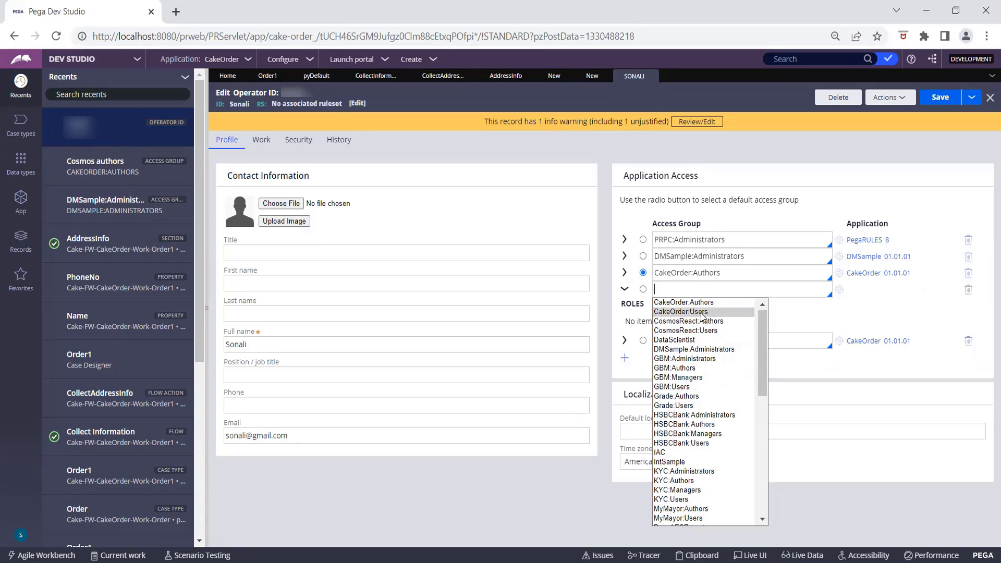
{"action": "left_click", "coordinate": [704, 314]}
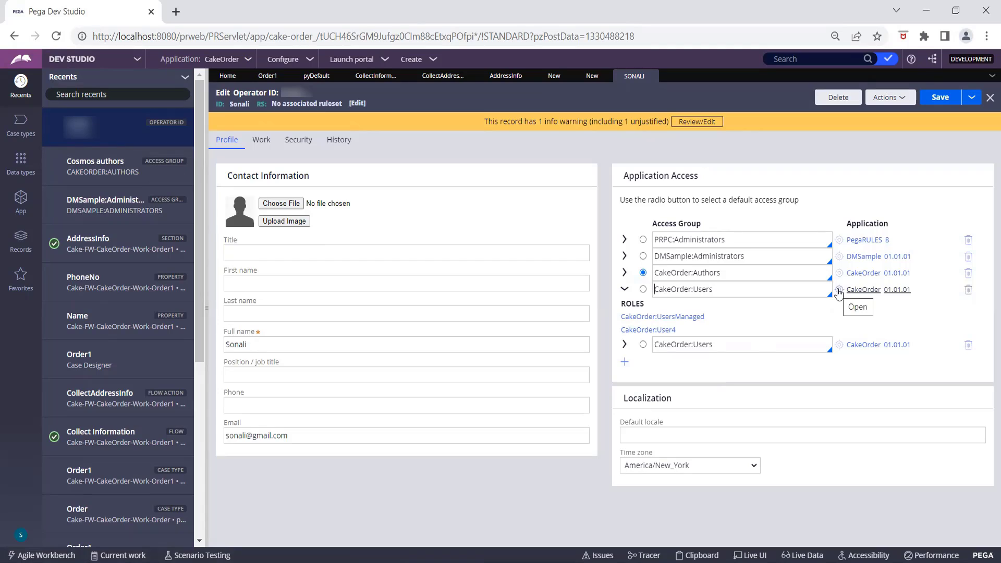
{"action": "left_click", "coordinate": [839, 291]}
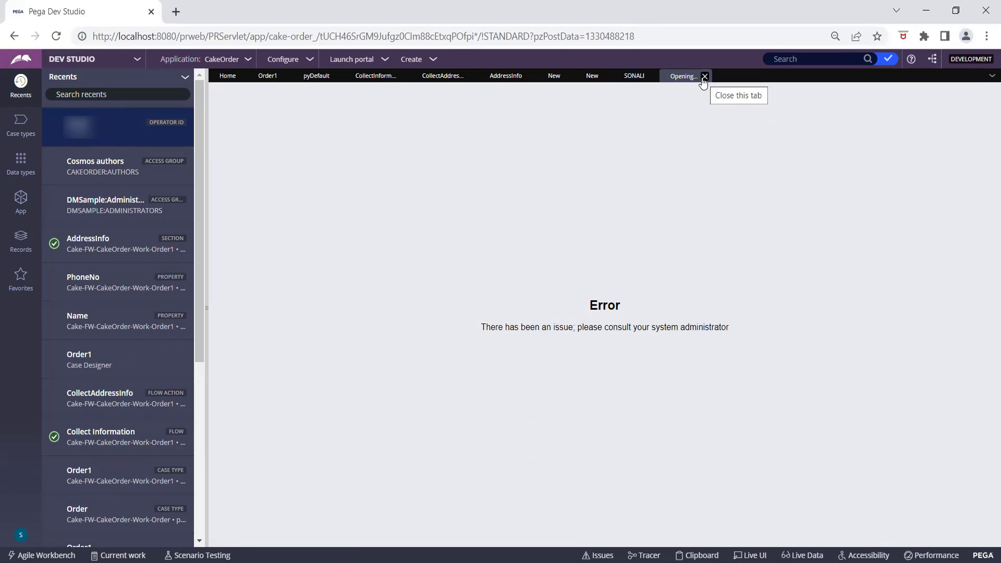
{"action": "left_click", "coordinate": [704, 77]}
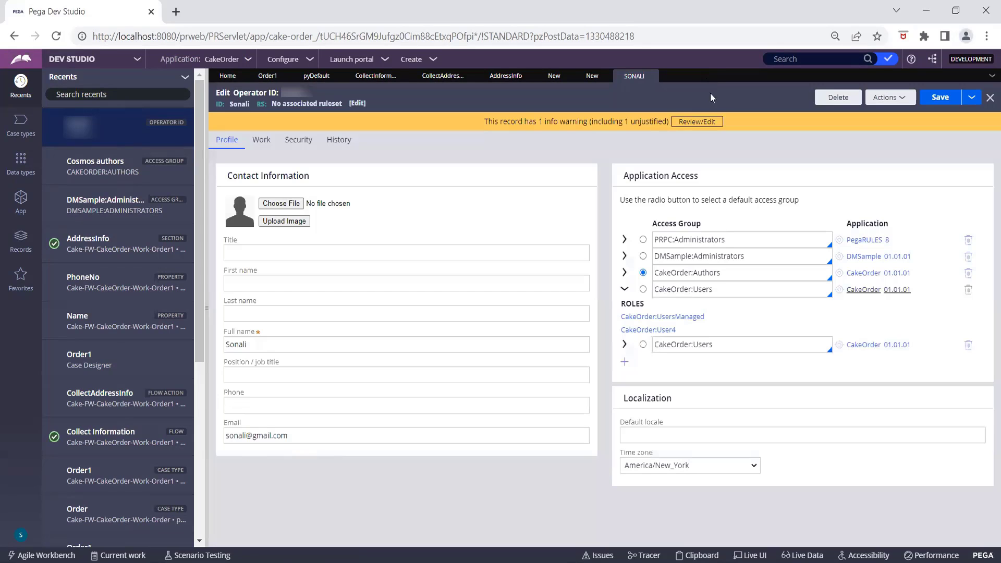
{"action": "left_click", "coordinate": [968, 294]}
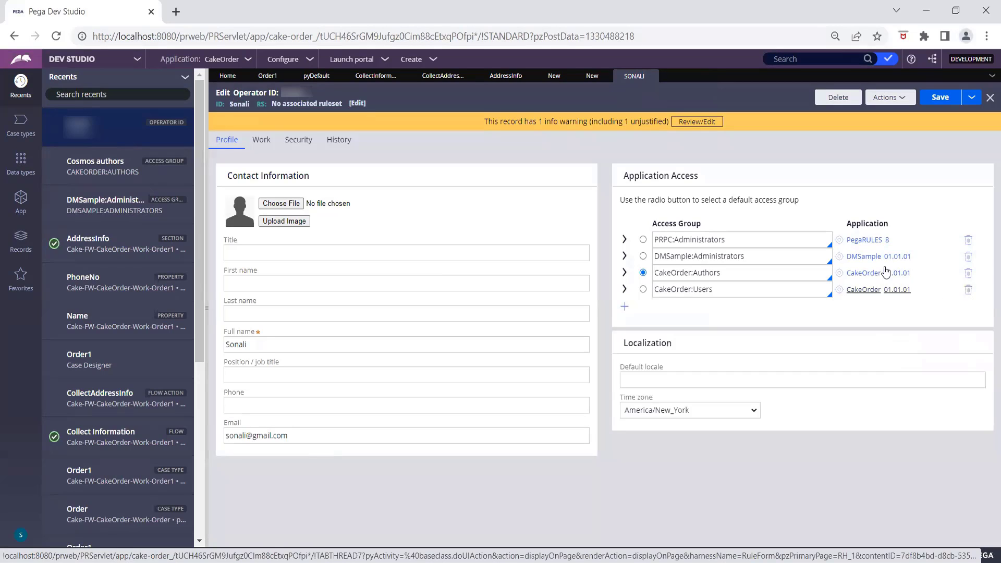
{"action": "left_click", "coordinate": [841, 257]}
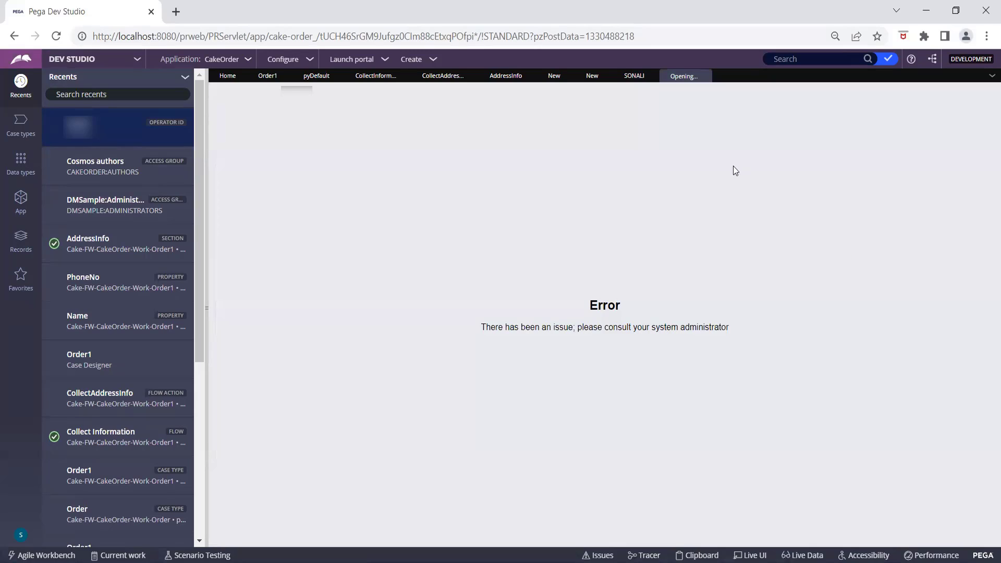
{"action": "left_click", "coordinate": [705, 77]}
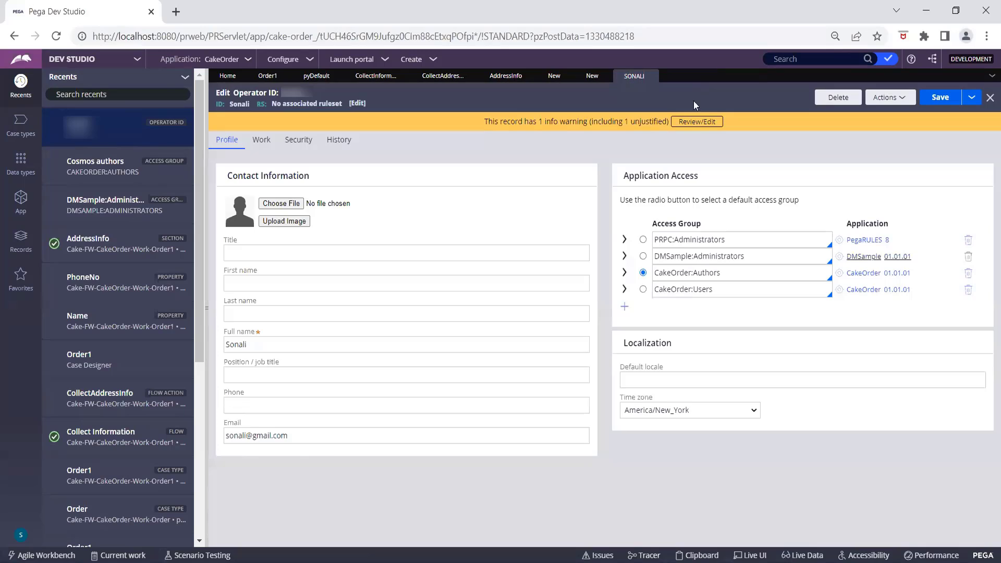
Log off and log back in with the operator's user name and account password.
{"action": "left_click", "coordinate": [21, 534]}
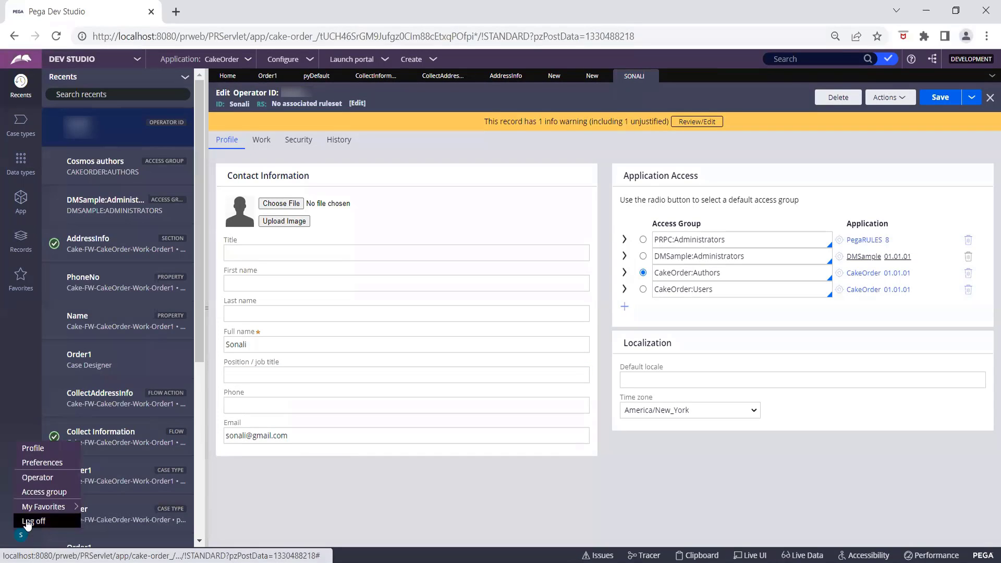
{"action": "left_click", "coordinate": [27, 523]}
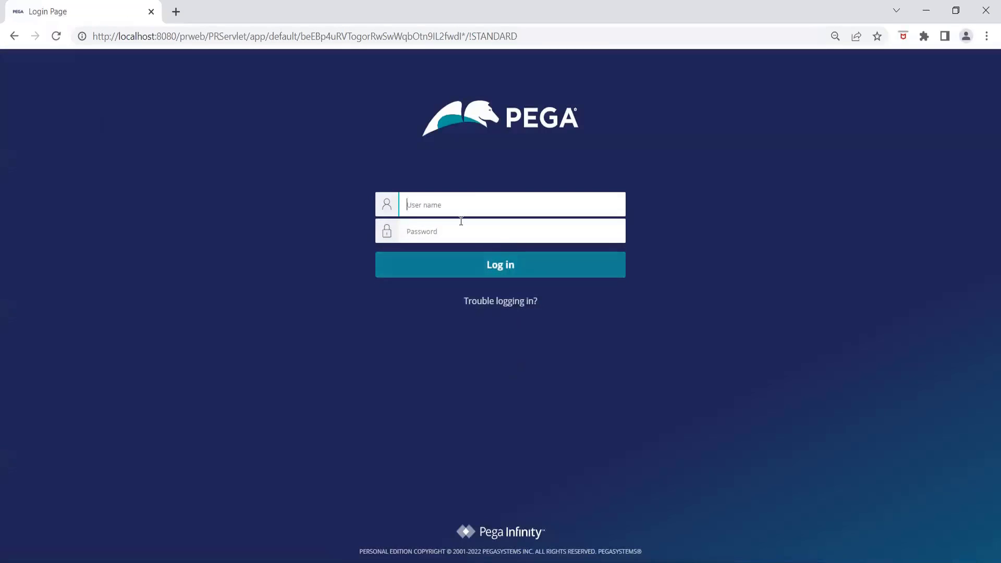
{"action": "key", "text": "Tab"}
{"action": "type", "text": "•••"}
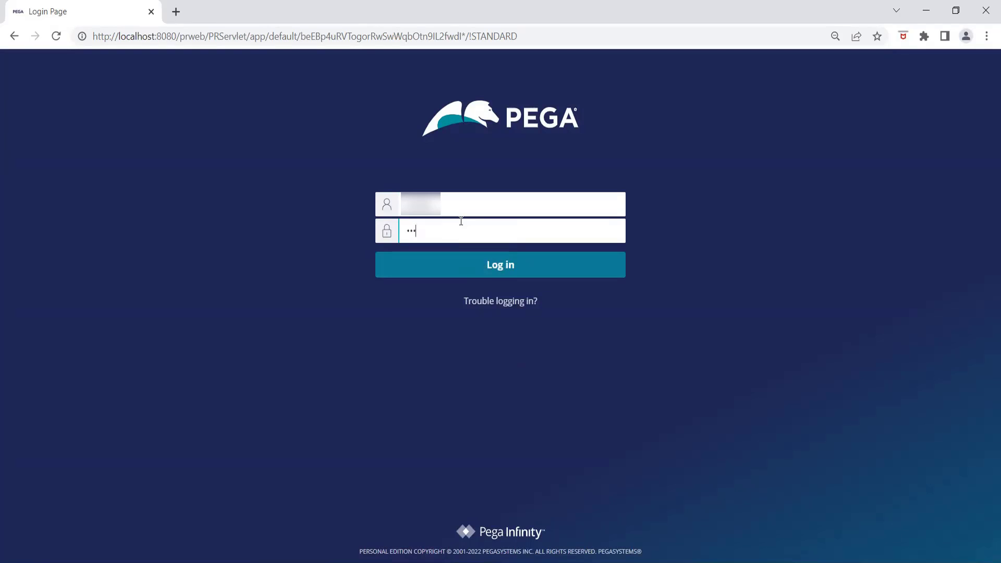
{"action": "type", "text": "••"}
{"action": "key", "text": "Return"}
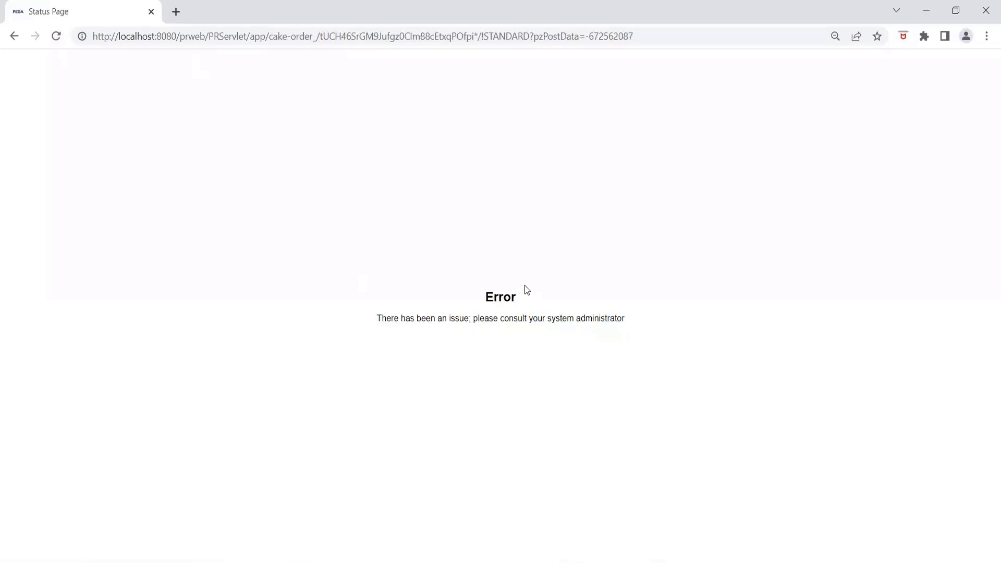
Remove the localhost cookies in use from the error page's site information and reload the page.
{"action": "left_click", "coordinate": [57, 35]}
{"action": "left_click", "coordinate": [57, 37]}
{"action": "left_click", "coordinate": [82, 36]}
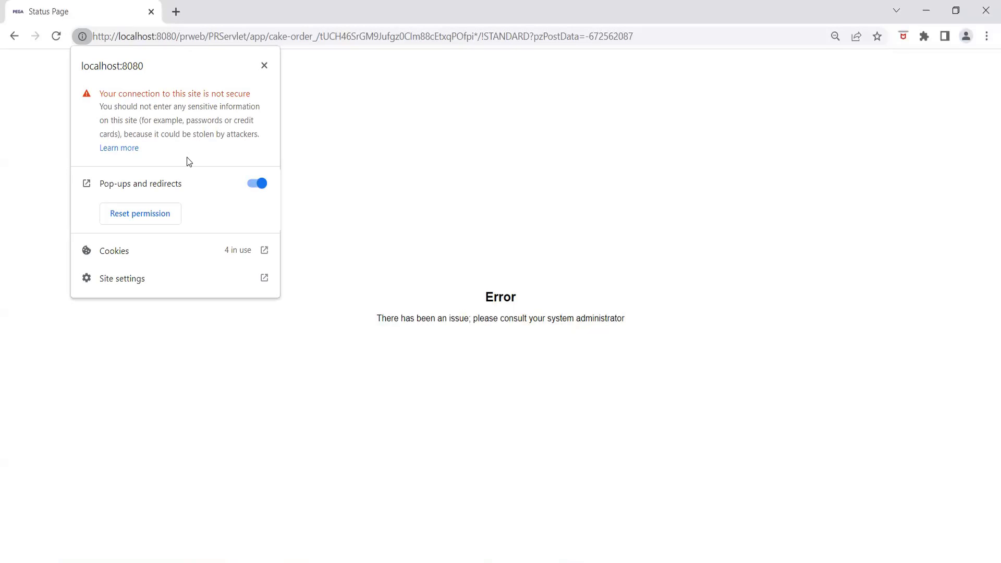
{"action": "left_click", "coordinate": [137, 244]}
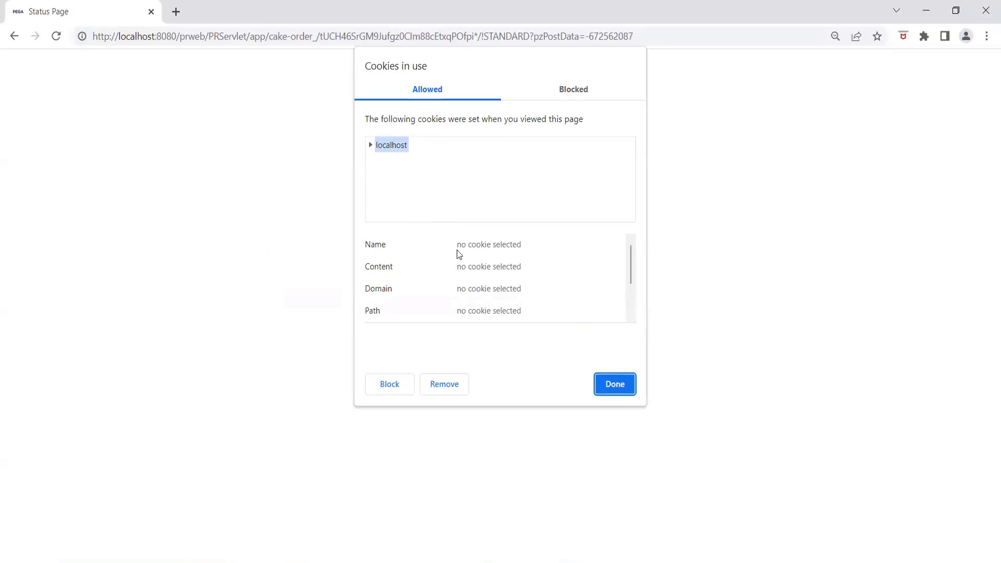
{"action": "left_click", "coordinate": [435, 382]}
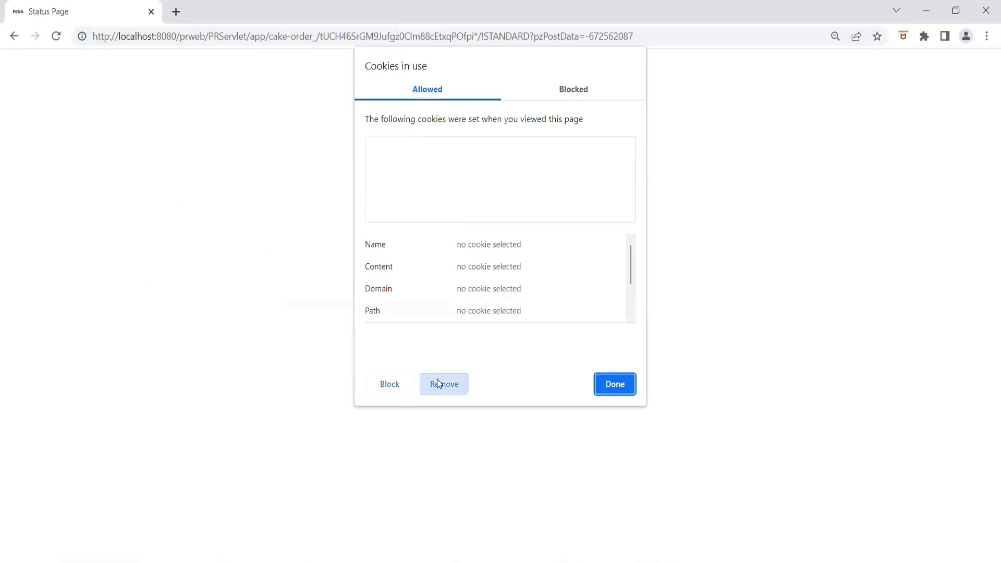
{"action": "left_click", "coordinate": [608, 381]}
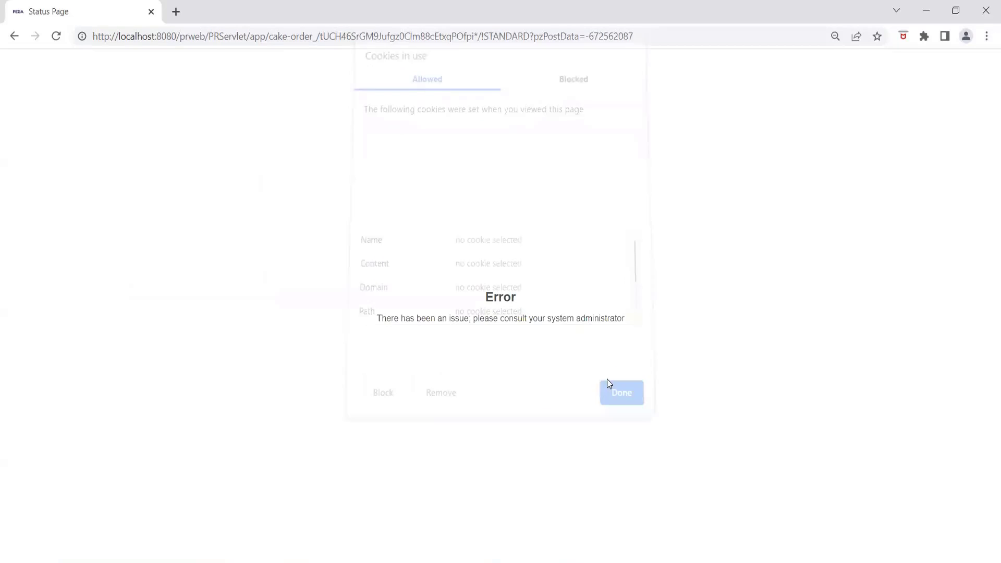
{"action": "left_click", "coordinate": [56, 36]}
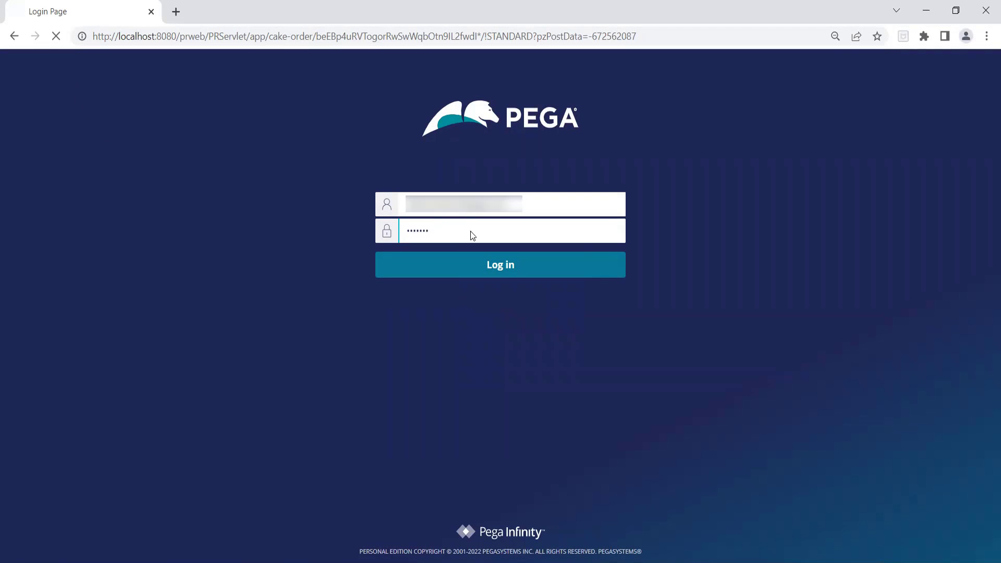
Log in with the administrator's user name and account password, and open the CakeOrder:Authors access group from the recent operator record.
{"action": "key", "text": "Return"}
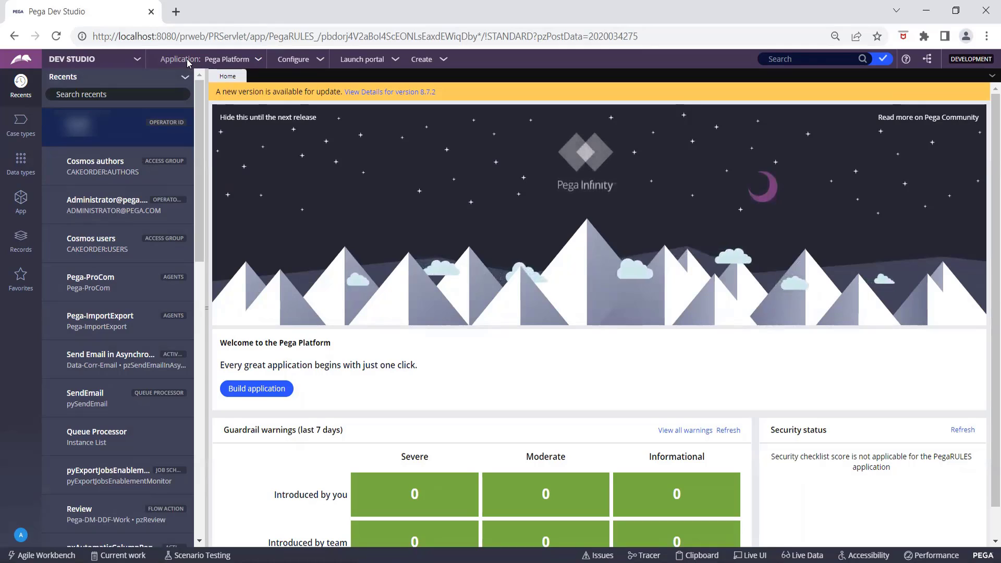
{"action": "left_click", "coordinate": [220, 62]}
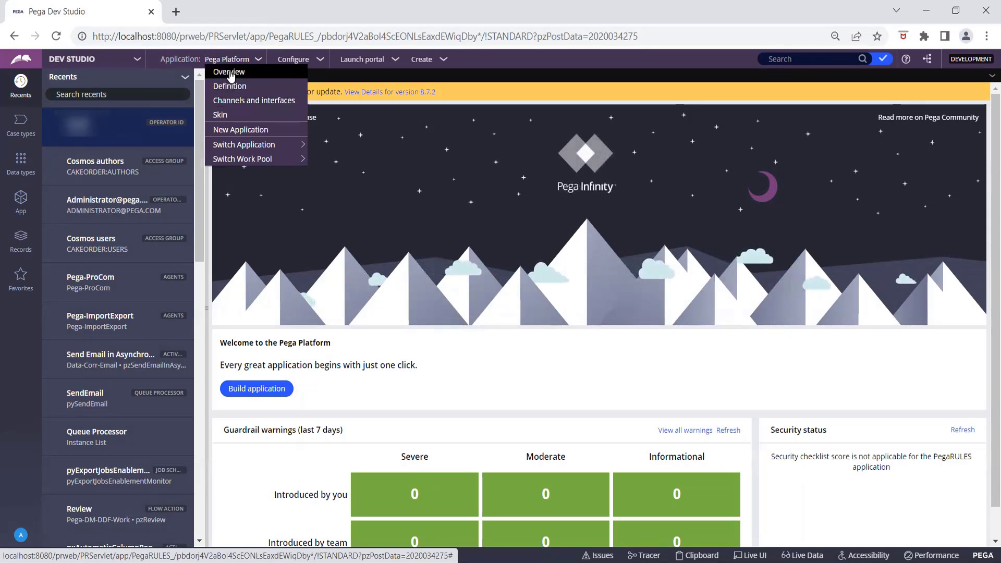
{"action": "left_click", "coordinate": [67, 60]}
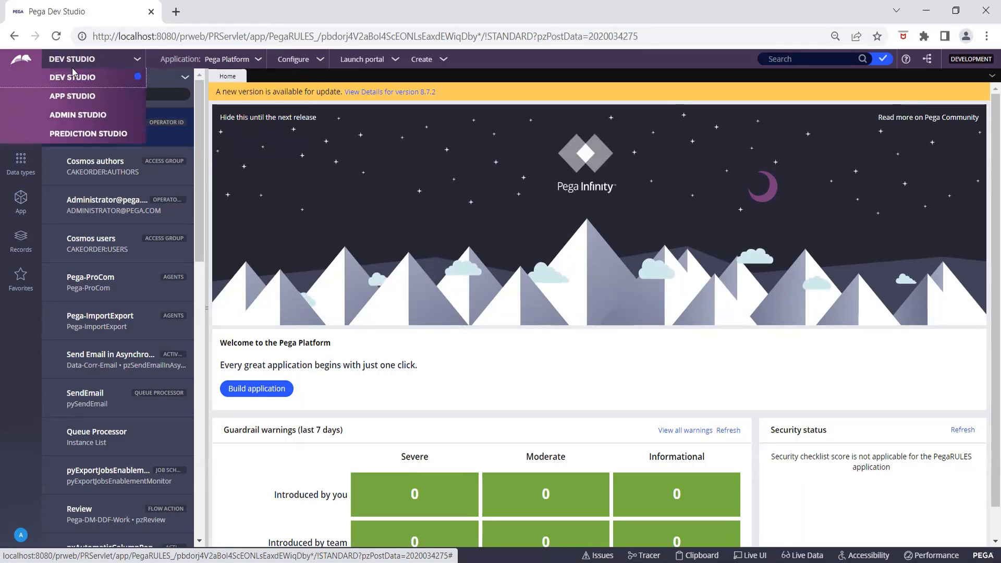
{"action": "left_click", "coordinate": [69, 62]}
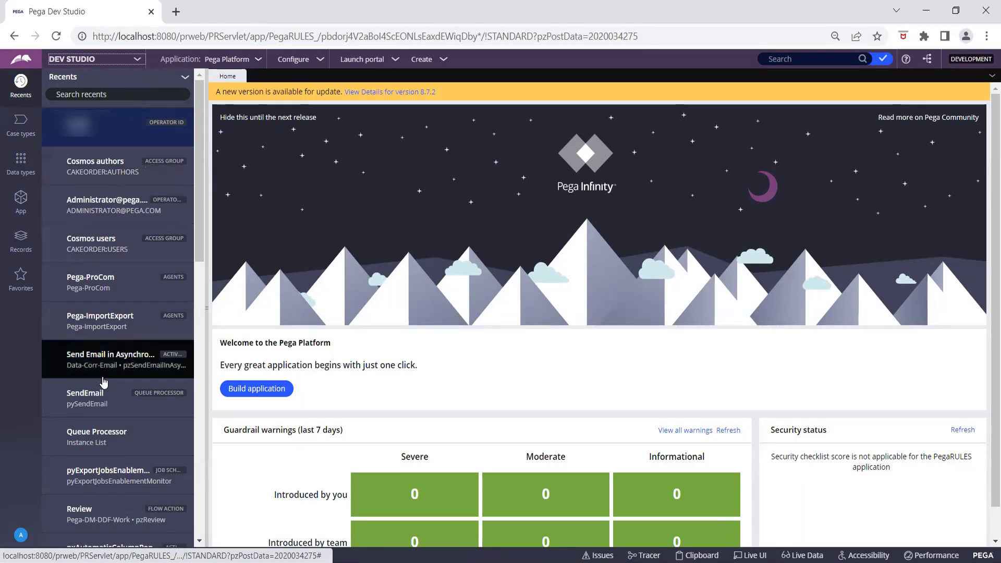
{"action": "left_click", "coordinate": [102, 136]}
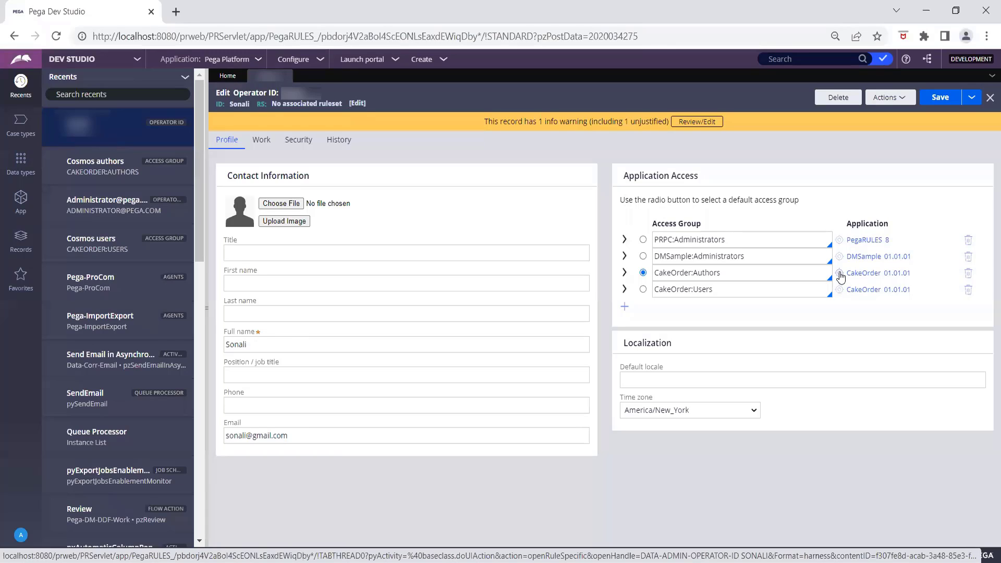
{"action": "left_click", "coordinate": [840, 274]}
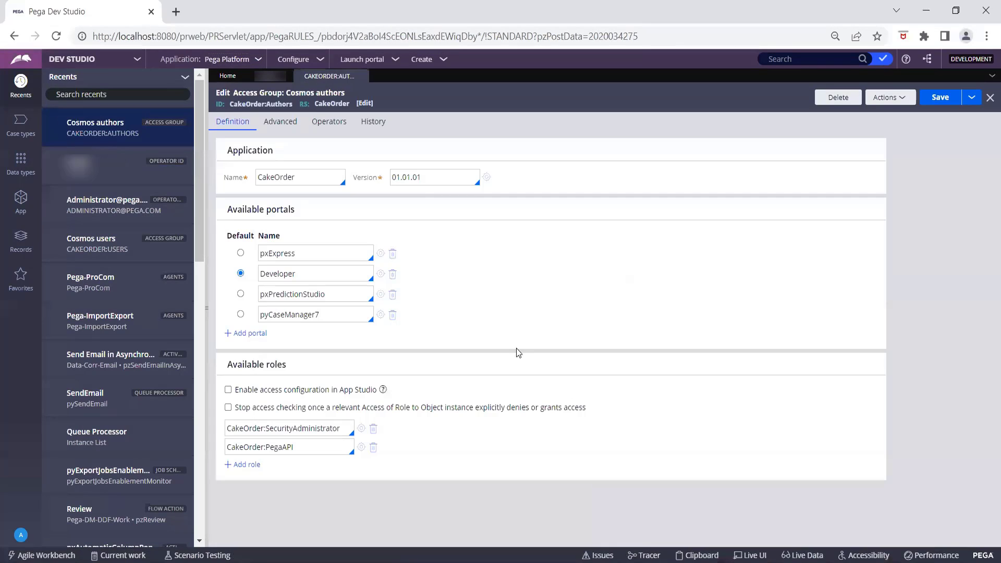
Add a role row to the CakeOrder:Authors access group and enter CakeOrder: to look for a matching role.
{"action": "left_click", "coordinate": [243, 465]}
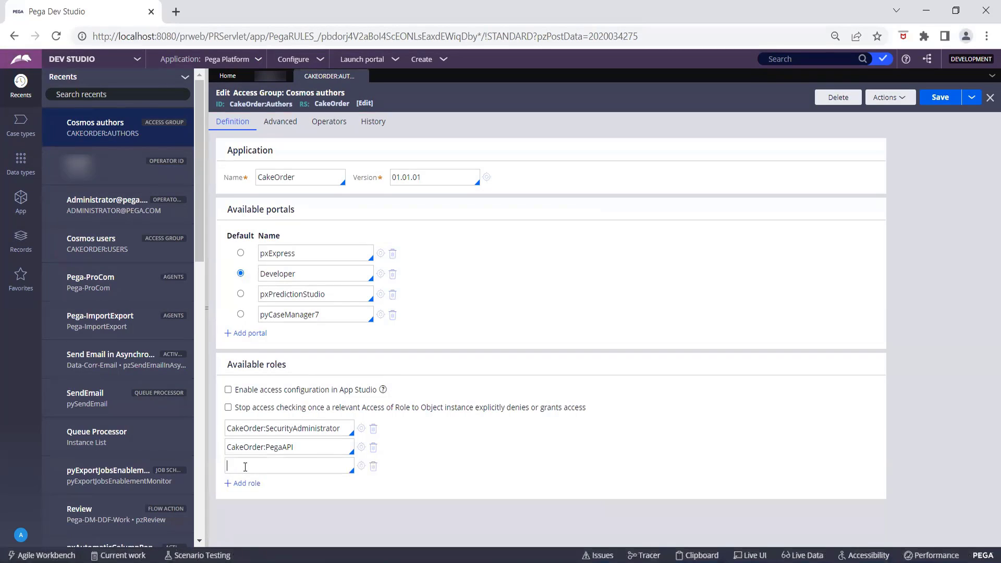
{"action": "left_click", "coordinate": [245, 468]}
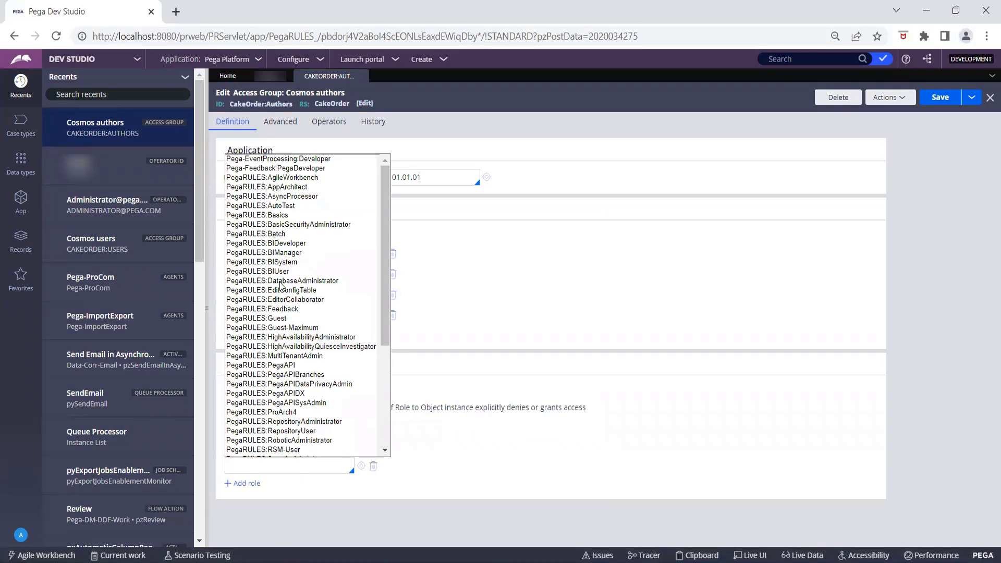
{"action": "scroll", "coordinate": [280, 243], "scroll_direction": "down", "scroll_amount": 1}
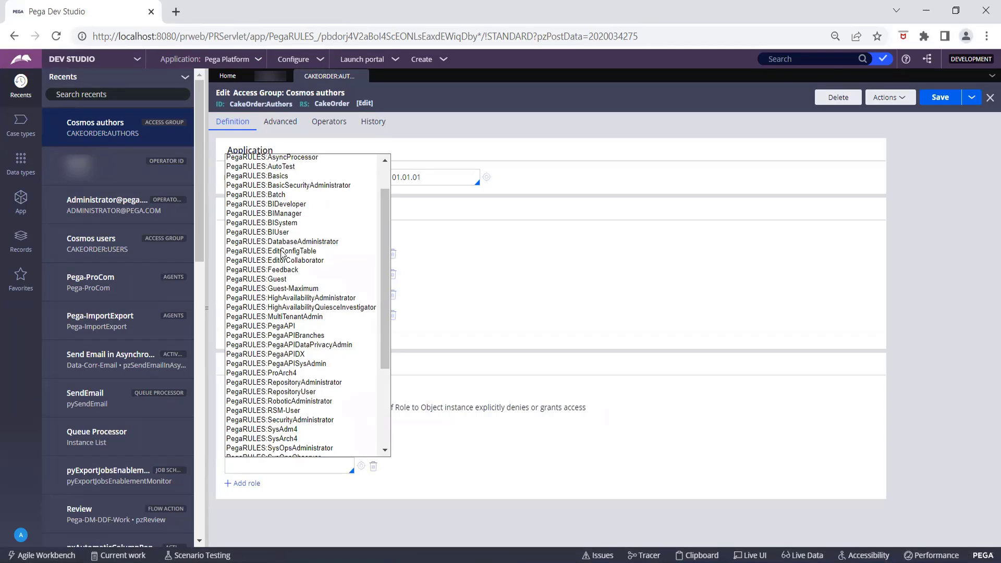
{"action": "type", "text": "cake"}
{"action": "left_click", "coordinate": [447, 476]}
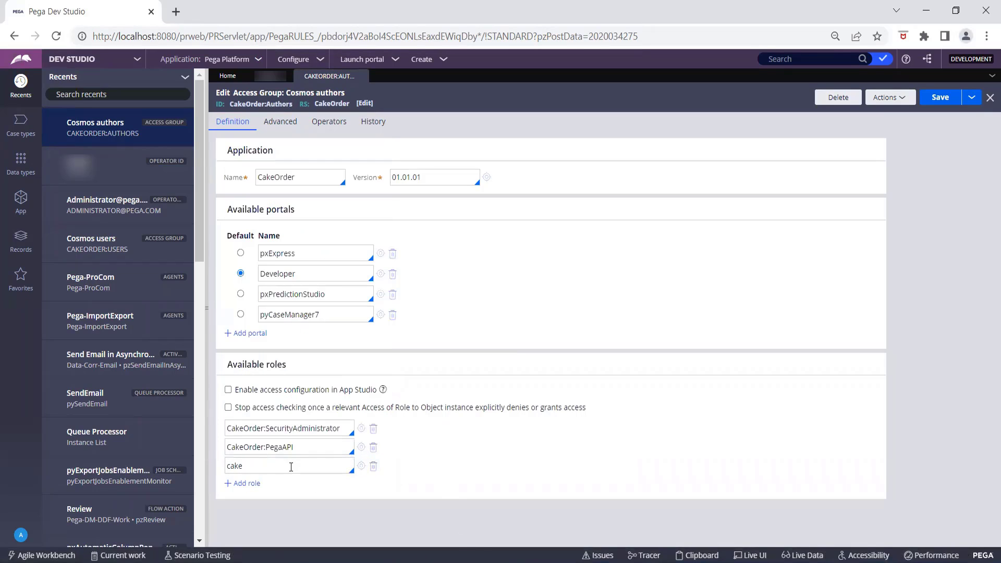
{"action": "key", "text": "BackSpace"}
{"action": "key", "text": "BackSpace"}
{"action": "key", "text": "BackSpace"}
{"action": "key", "text": "BackSpace"}
{"action": "type", "text": "CakeOrder:"}
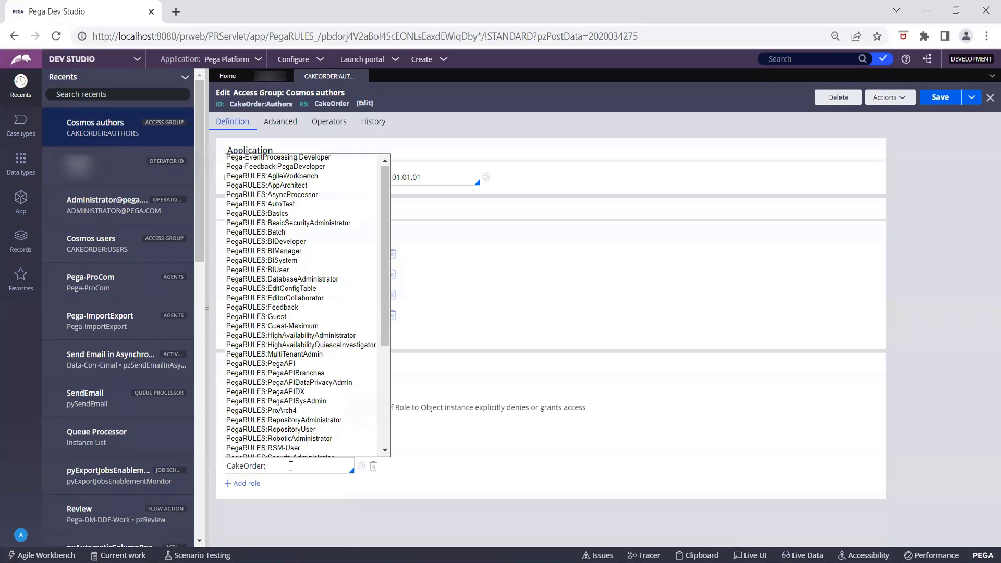
Choose PegaRULES:SysAdm4 as the added role and save the access group.
{"action": "scroll", "coordinate": [320, 363], "scroll_direction": "down", "scroll_amount": 1}
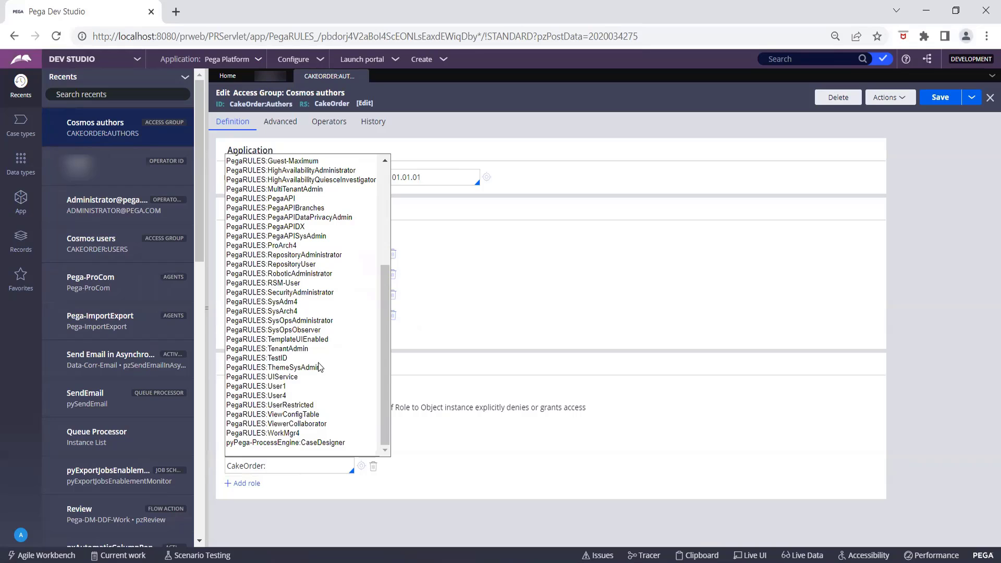
{"action": "scroll", "coordinate": [319, 368], "scroll_direction": "up", "scroll_amount": 3}
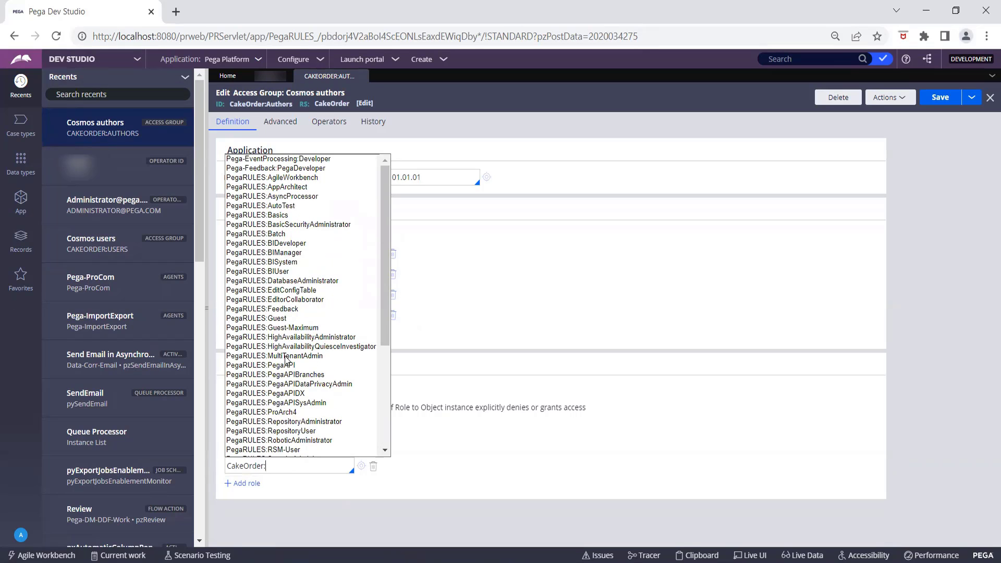
{"action": "scroll", "coordinate": [286, 360], "scroll_direction": "down", "scroll_amount": 3}
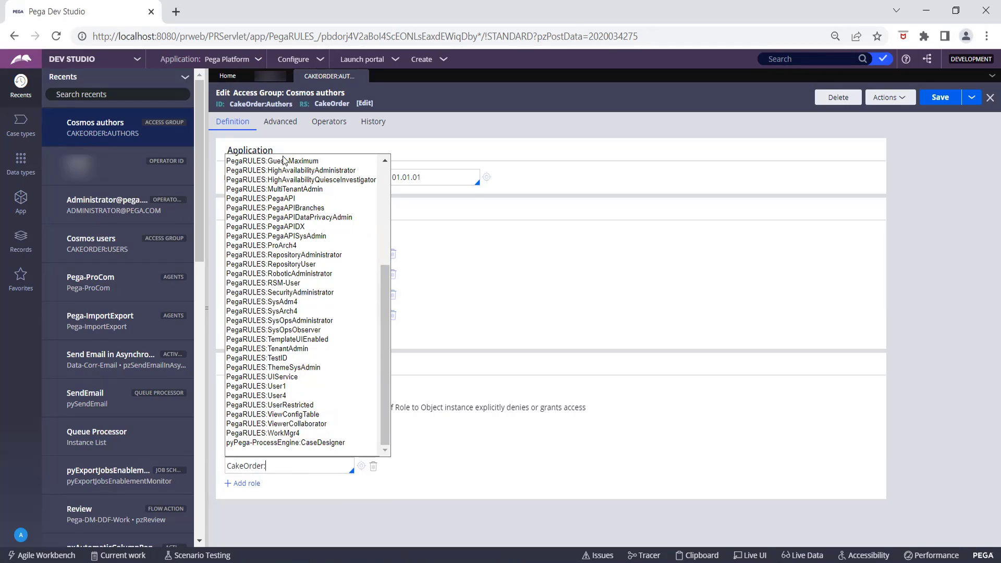
{"action": "scroll", "coordinate": [303, 226], "scroll_direction": "up", "scroll_amount": 3}
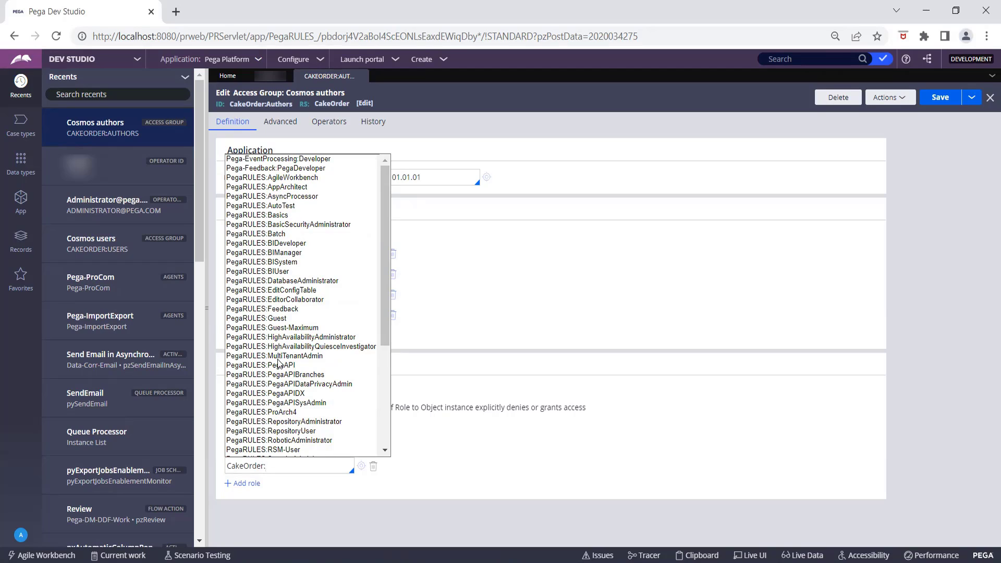
{"action": "scroll", "coordinate": [281, 368], "scroll_direction": "down", "scroll_amount": 2}
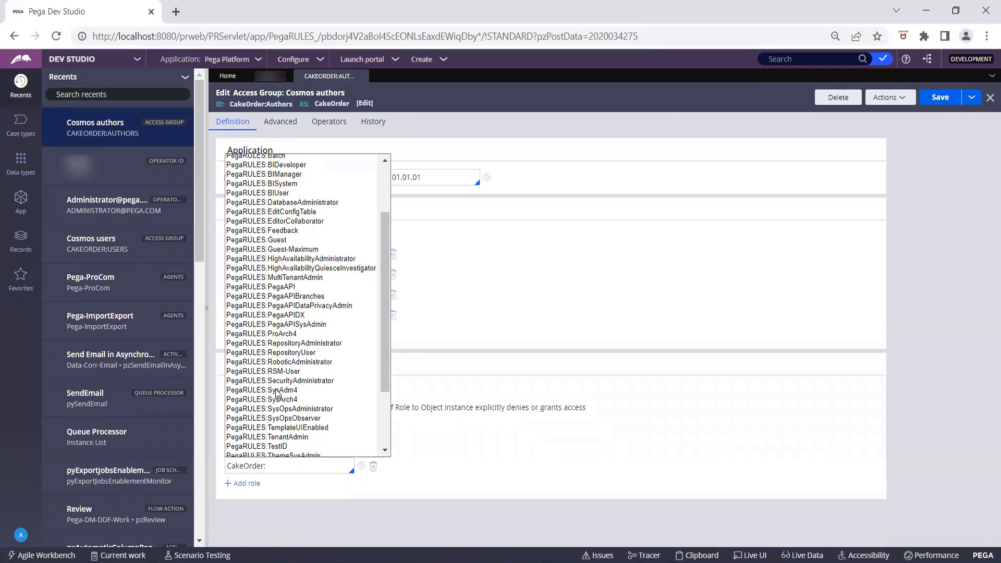
{"action": "left_click", "coordinate": [282, 390]}
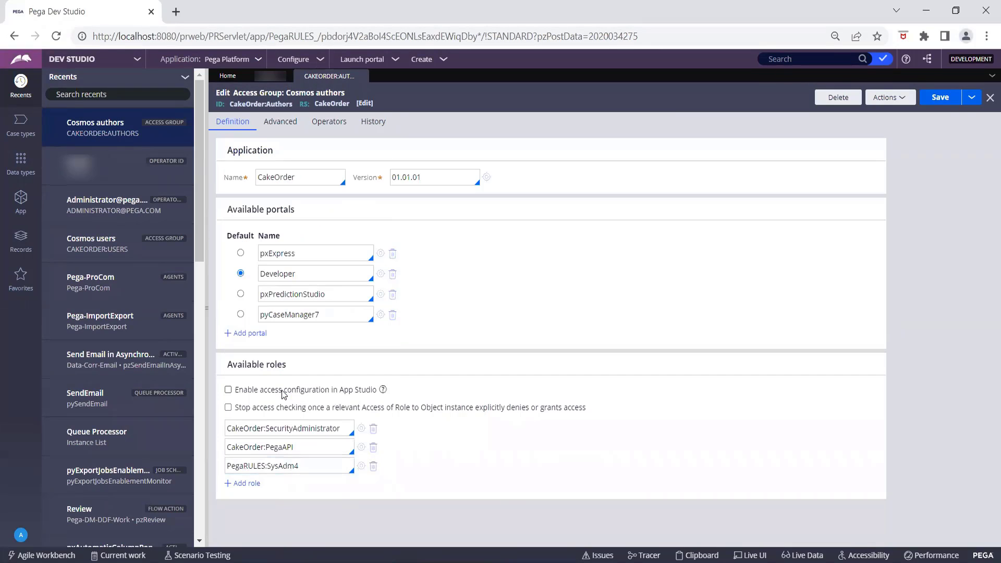
{"action": "left_click", "coordinate": [937, 97]}
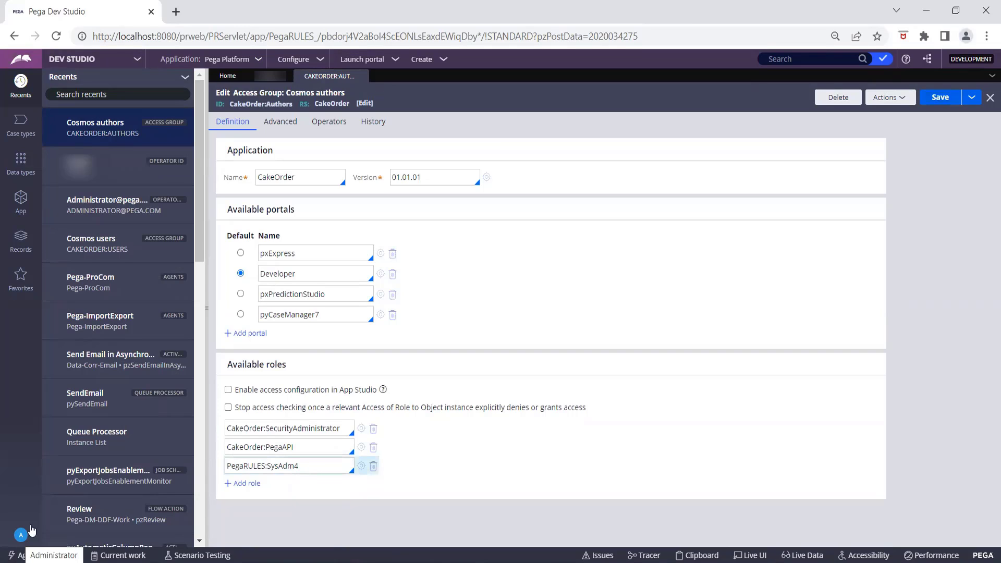
{"action": "left_click", "coordinate": [252, 334]}
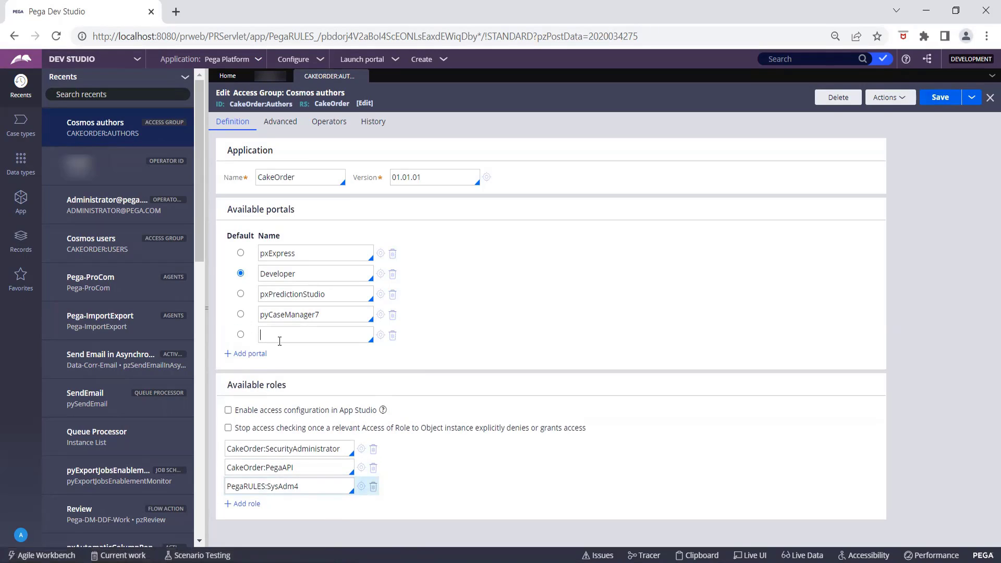
{"action": "left_click", "coordinate": [280, 341]}
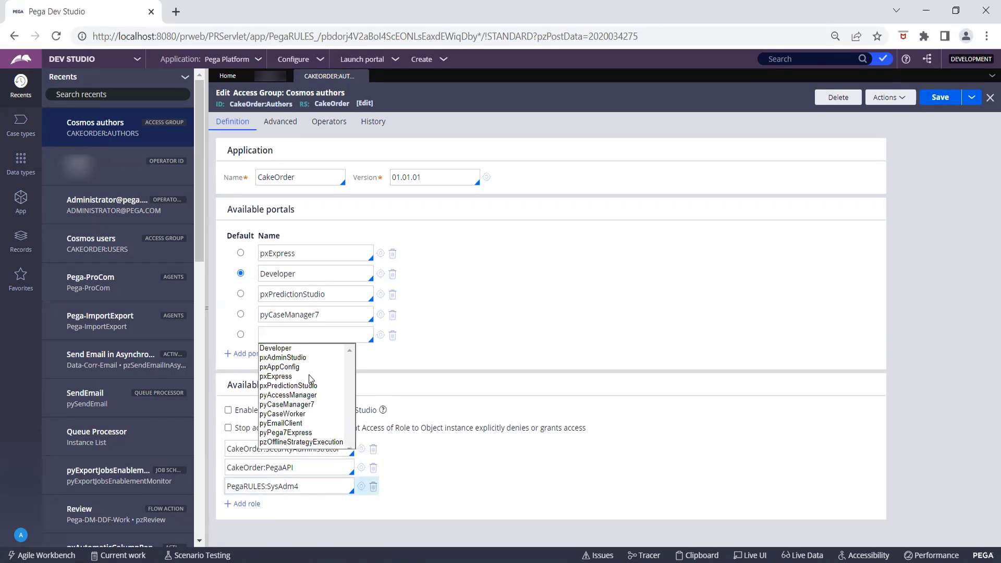
{"action": "scroll", "coordinate": [310, 386], "scroll_direction": "down", "scroll_amount": 1}
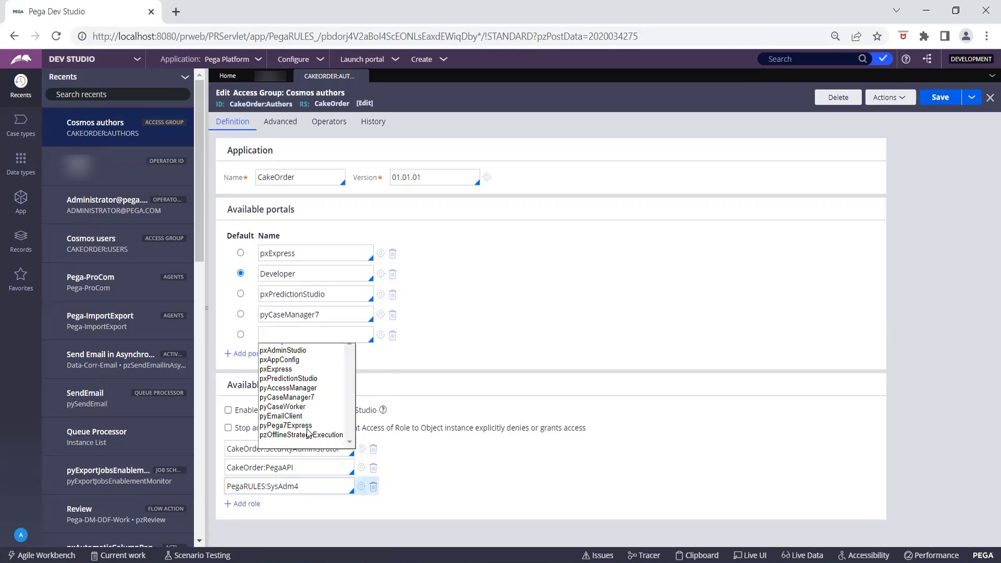
{"action": "scroll", "coordinate": [307, 430], "scroll_direction": "up", "scroll_amount": 1}
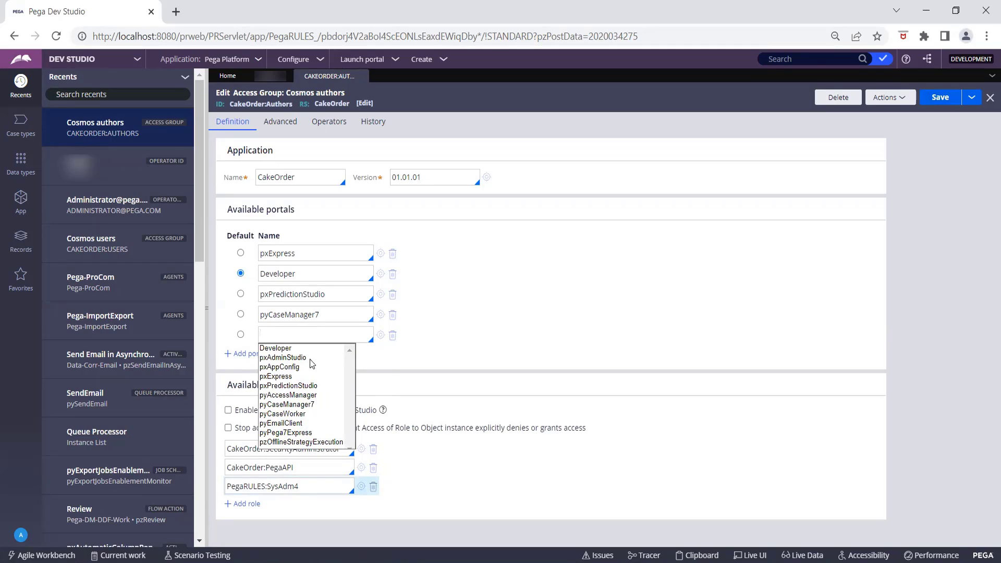
{"action": "left_click", "coordinate": [428, 352]}
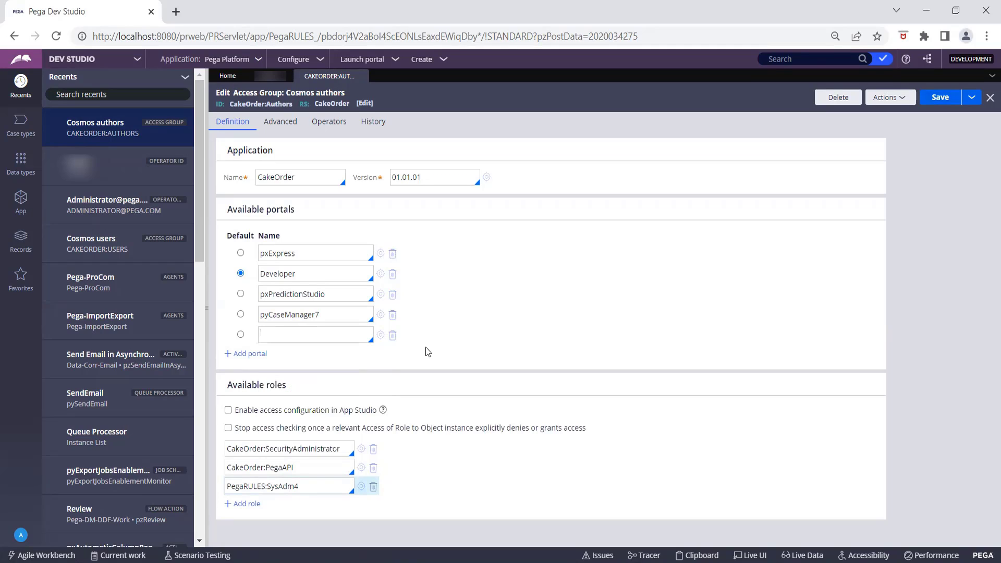
{"action": "left_click", "coordinate": [393, 337]}
Save the CakeOrder:Authors access group and log off from the administrator account.
{"action": "left_click", "coordinate": [941, 100]}
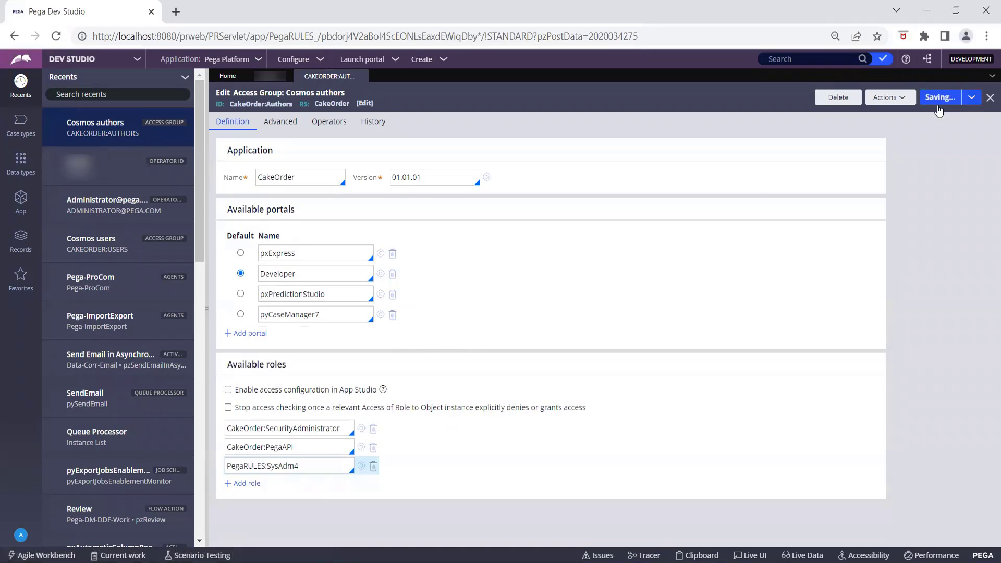
{"action": "left_click", "coordinate": [21, 538]}
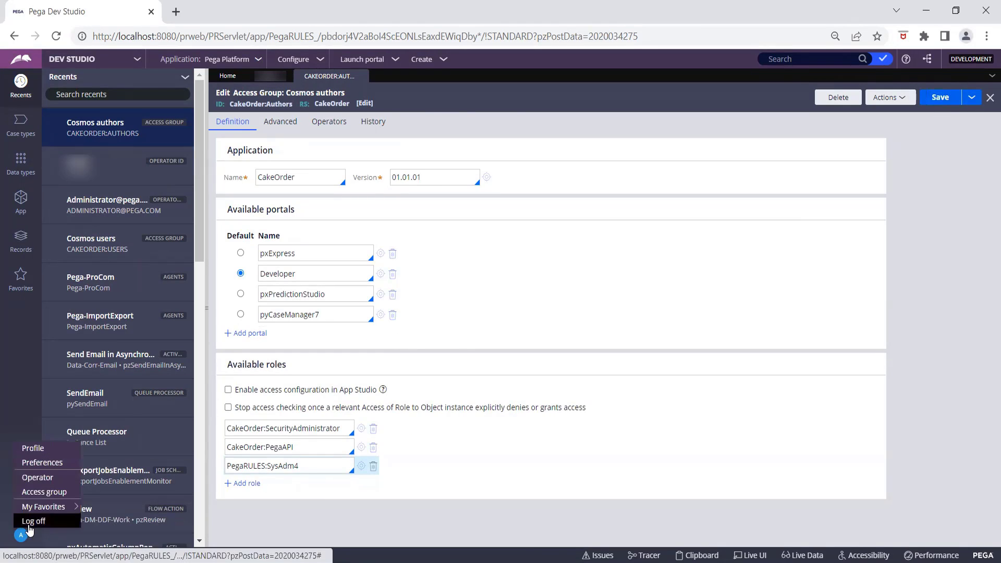
{"action": "left_click", "coordinate": [24, 521]}
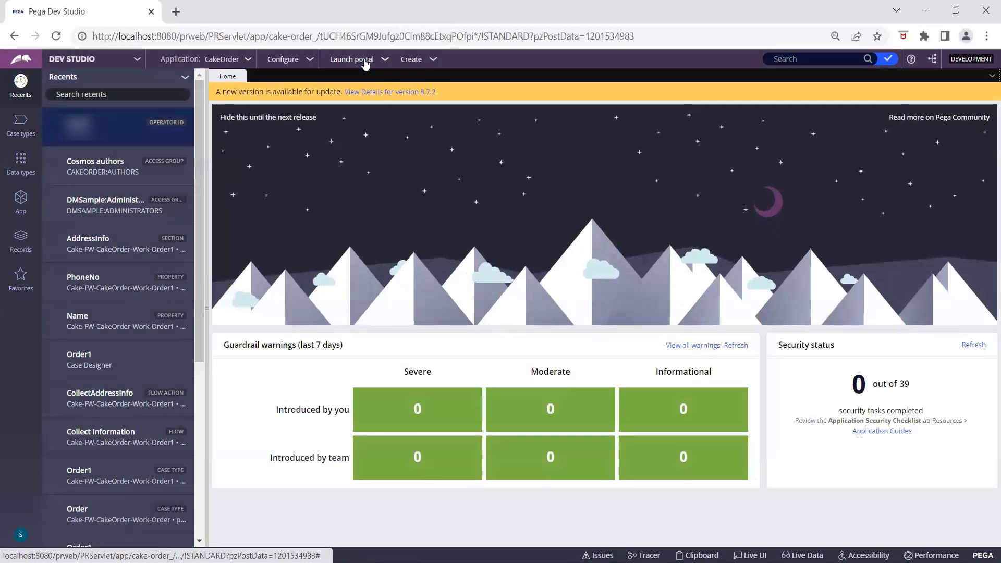
Launch the Case Manager portal for the CakeOrder application.
{"action": "left_click", "coordinate": [365, 61]}
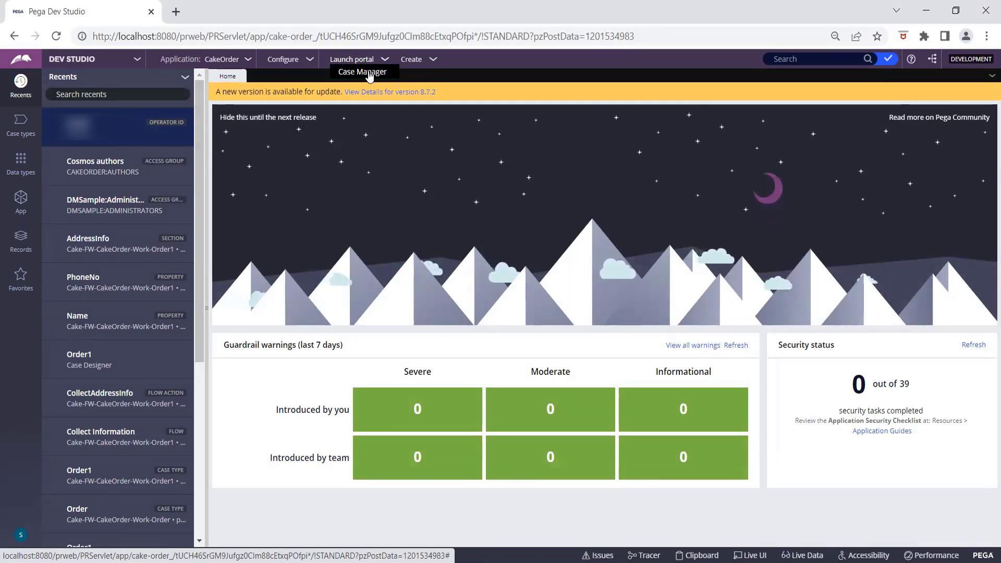
{"action": "left_click", "coordinate": [368, 75]}
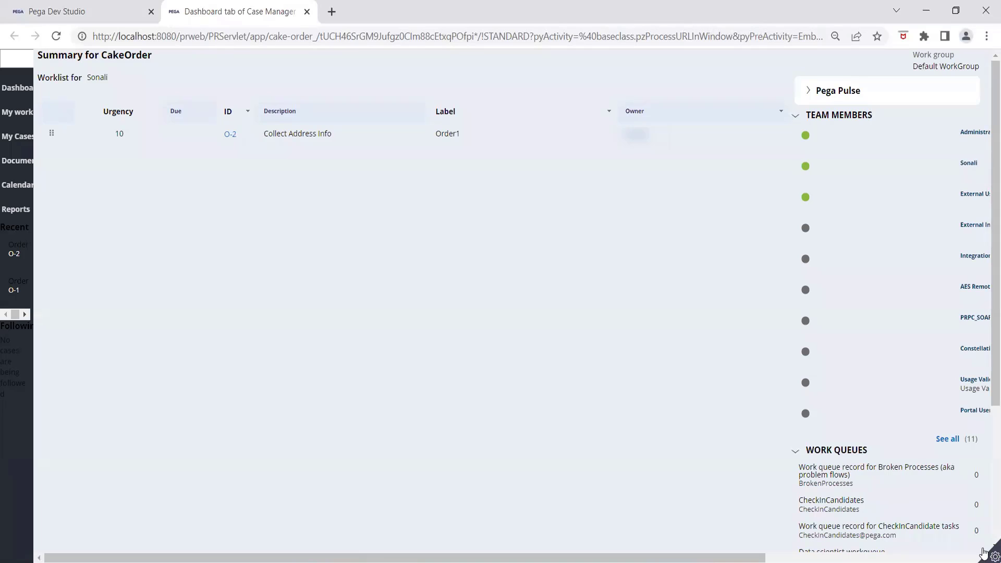
Return to Dev Studio, open the signed-in operator's record, and open its CakeOrder:Users access group.
{"action": "left_click", "coordinate": [107, 11]}
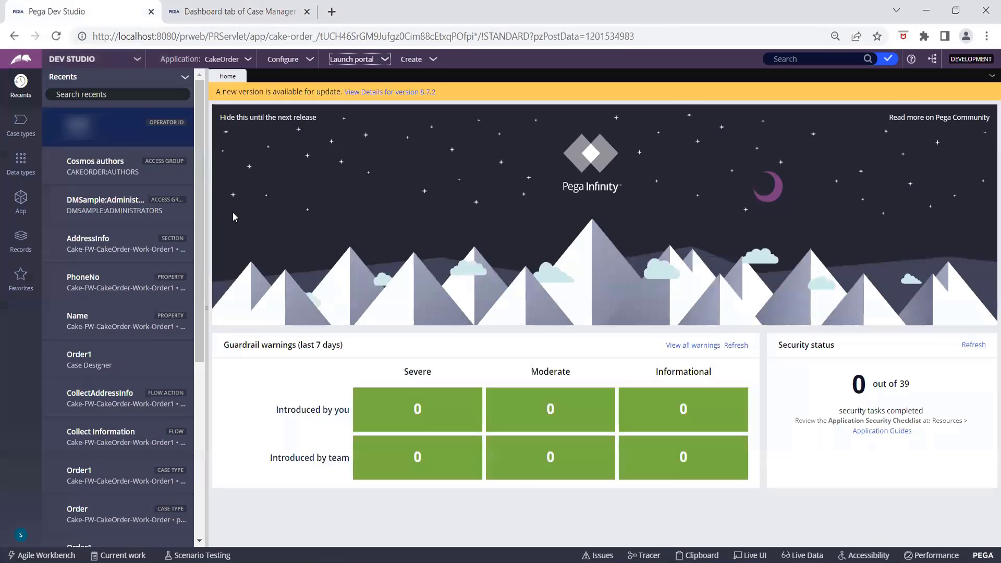
{"action": "left_click", "coordinate": [19, 536]}
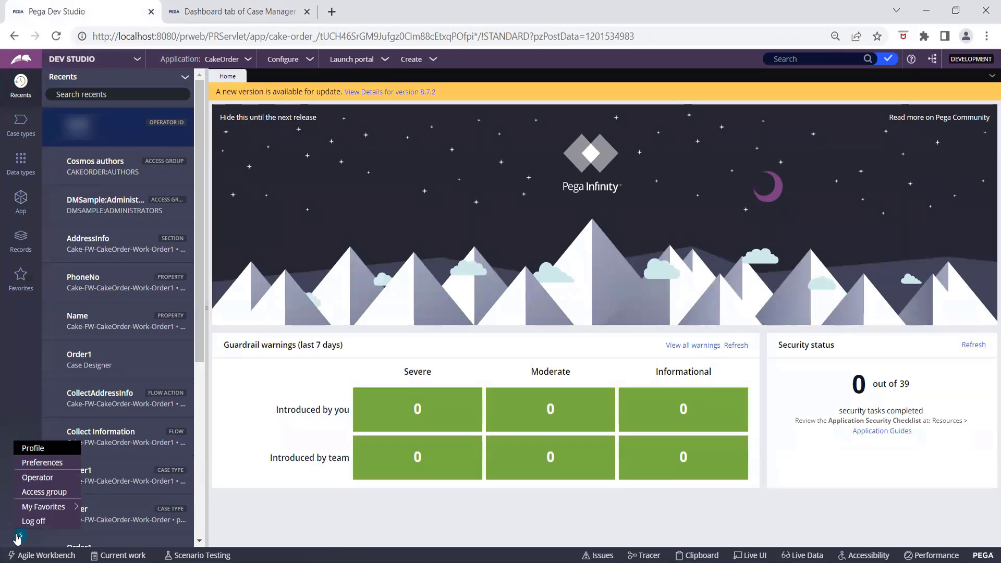
{"action": "left_click", "coordinate": [32, 476]}
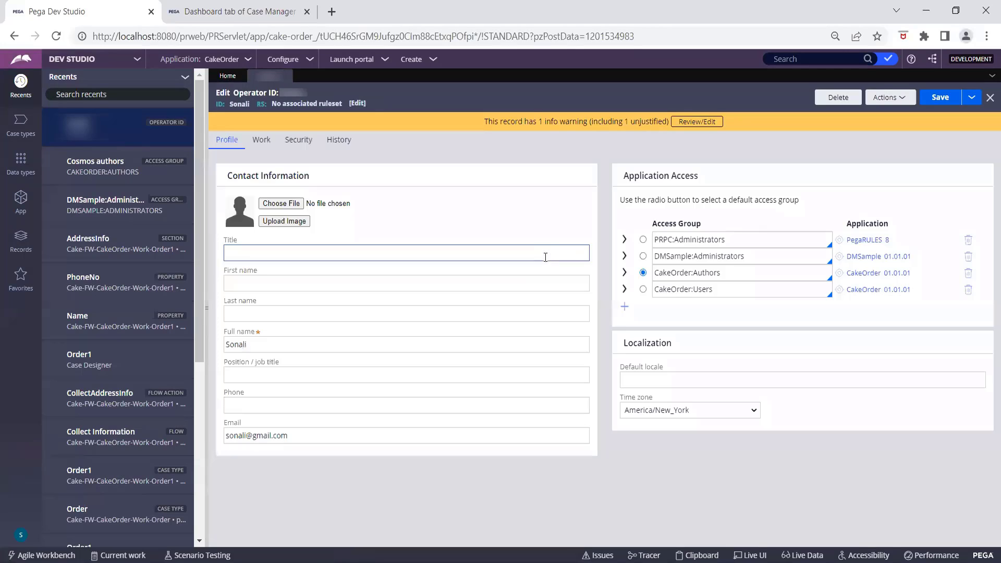
{"action": "left_click", "coordinate": [840, 274]}
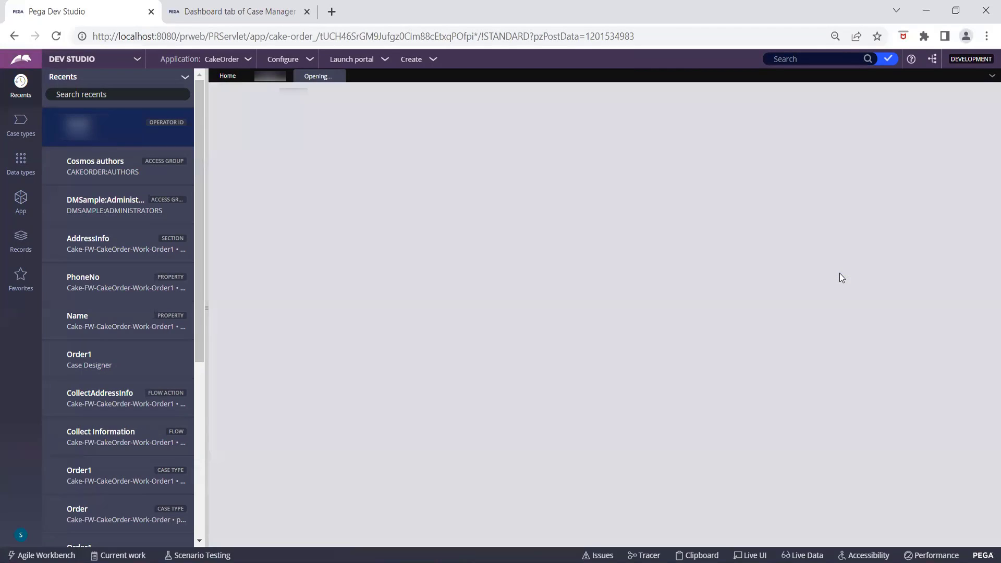
{"action": "left_click", "coordinate": [362, 76]}
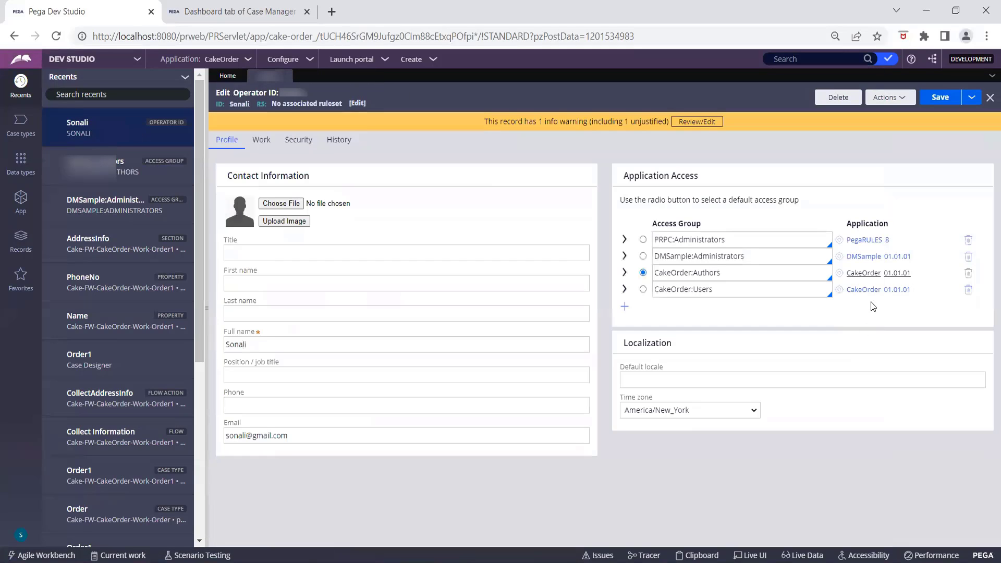
{"action": "left_click", "coordinate": [844, 291]}
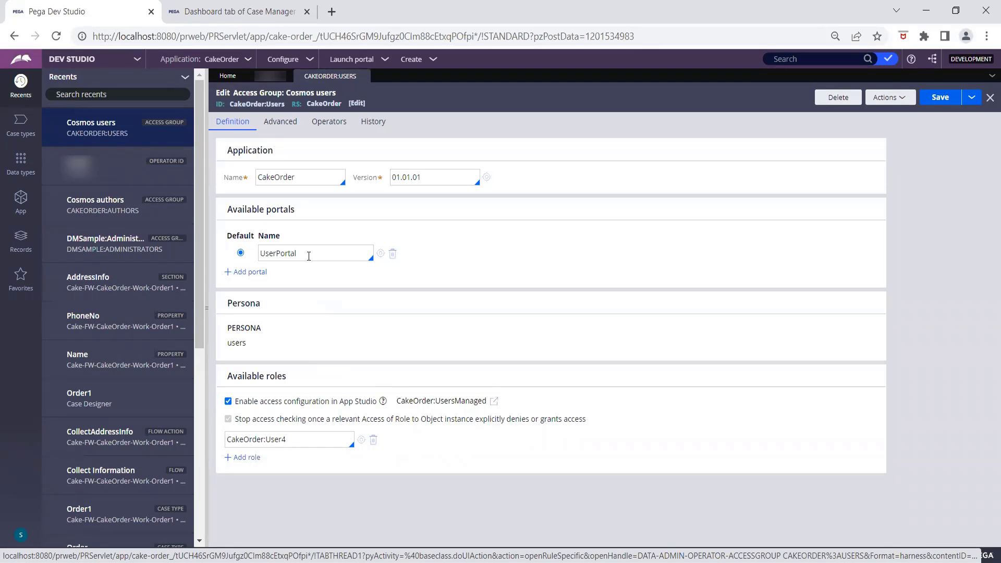
Copy the UserPortal name in the CakeOrder:Users access group, removing the blank portal row added there.
{"action": "left_click", "coordinate": [263, 274]}
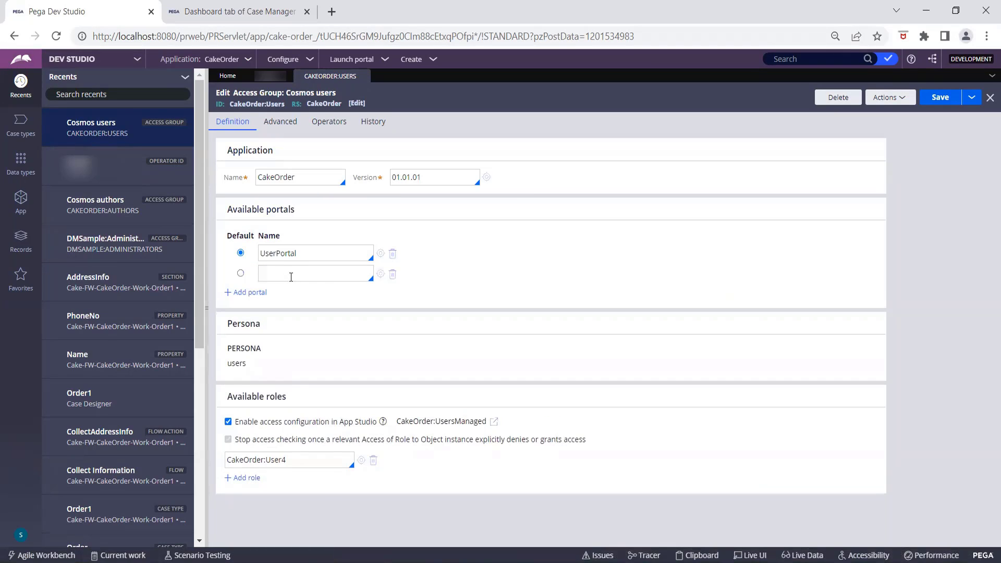
{"action": "left_click", "coordinate": [312, 251]}
{"action": "double_click", "coordinate": [312, 253]}
{"action": "left_click", "coordinate": [392, 275]}
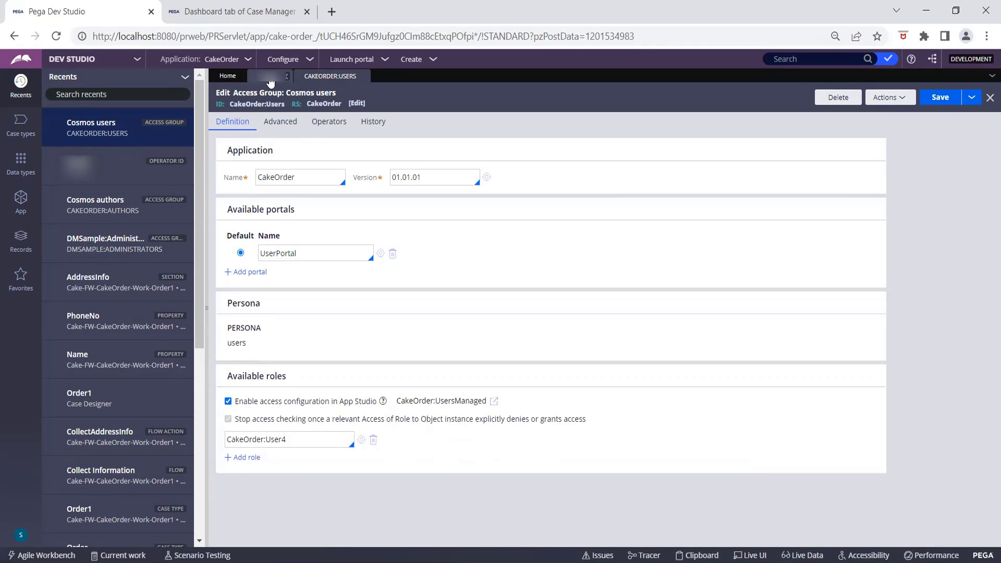
Add UserPortal to the available portals of the CakeOrder:Authors access group and save it.
{"action": "left_click", "coordinate": [270, 76]}
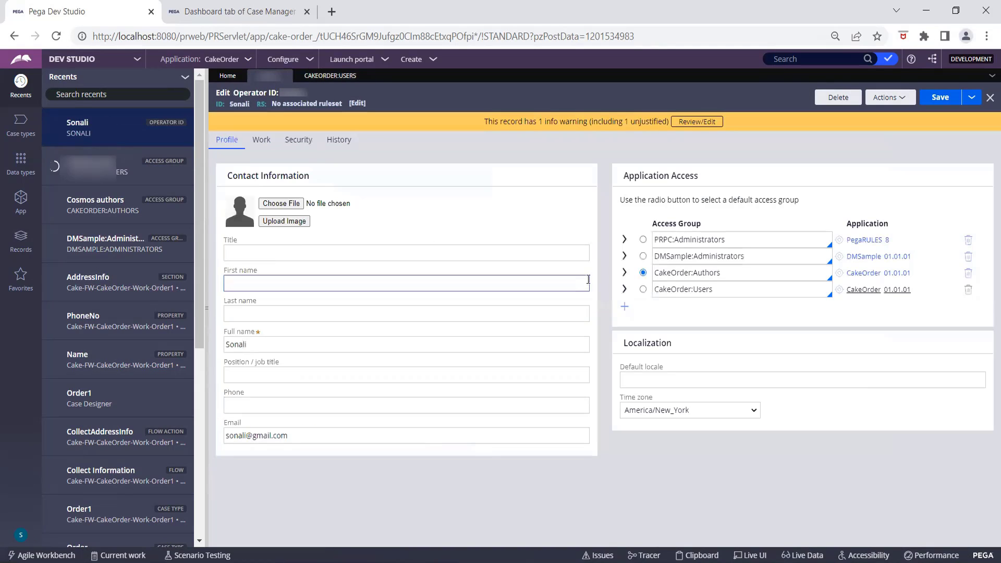
{"action": "left_click", "coordinate": [840, 273]}
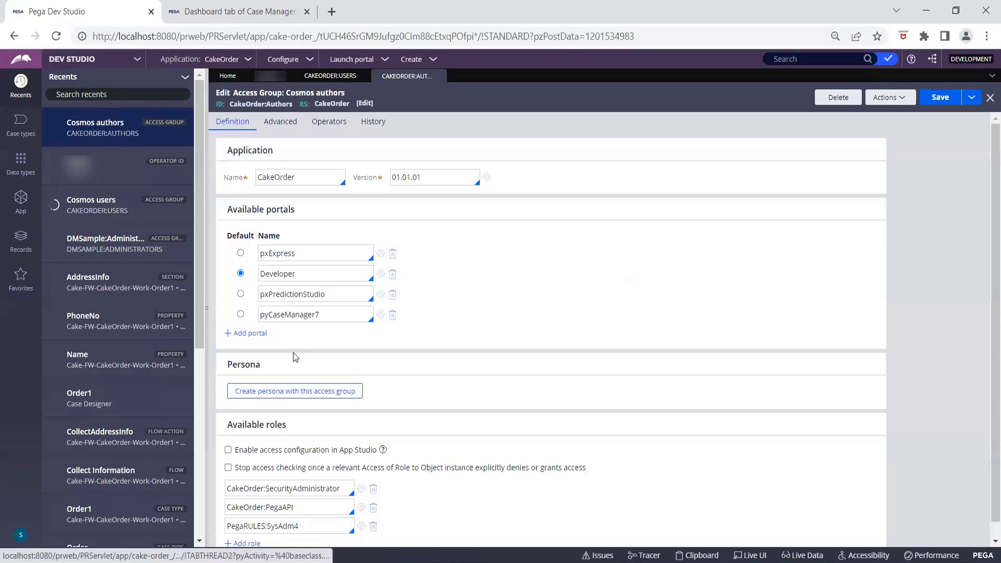
{"action": "left_click", "coordinate": [255, 334]}
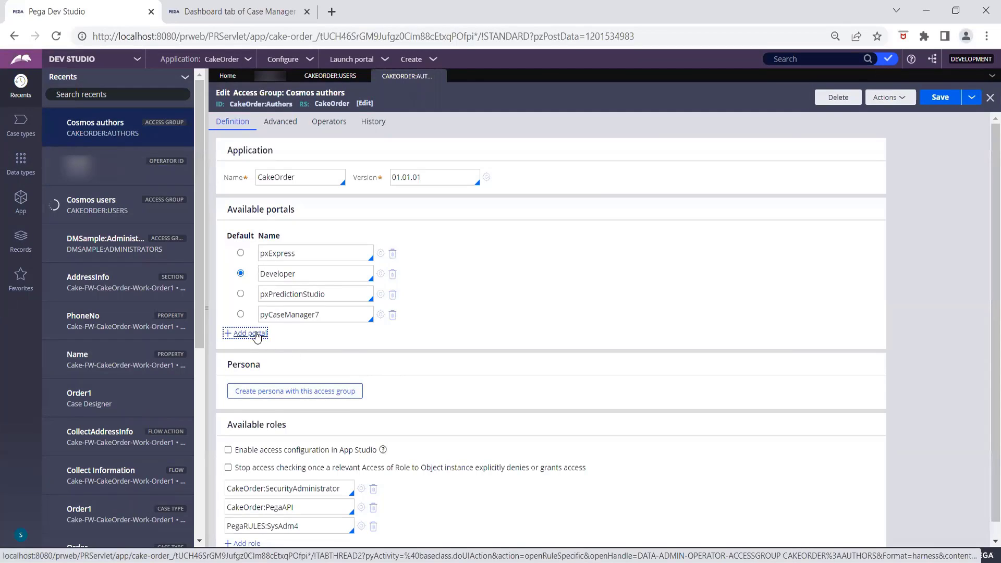
{"action": "type", "text": "UserPortal"}
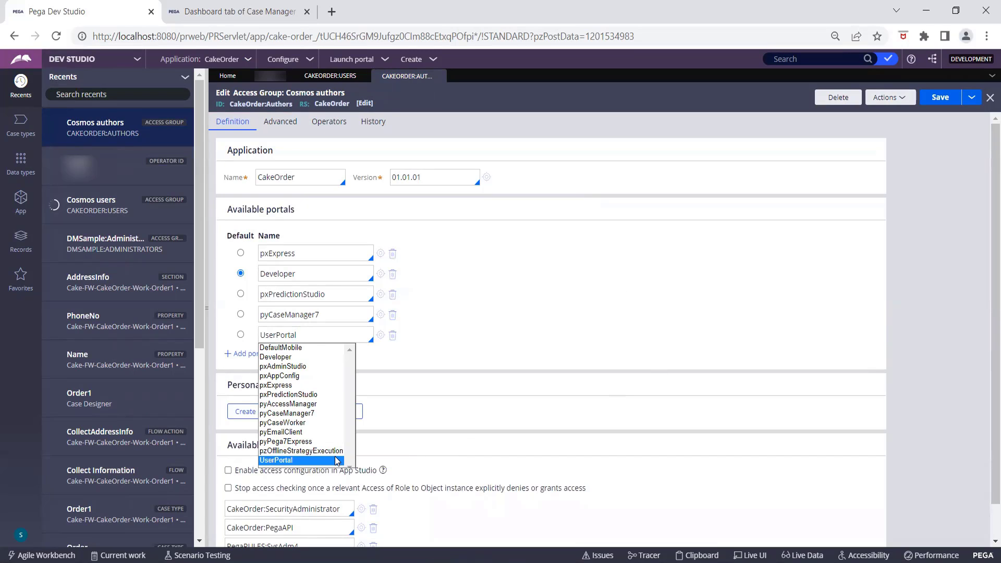
{"action": "left_click", "coordinate": [336, 461]}
{"action": "left_click", "coordinate": [937, 102]}
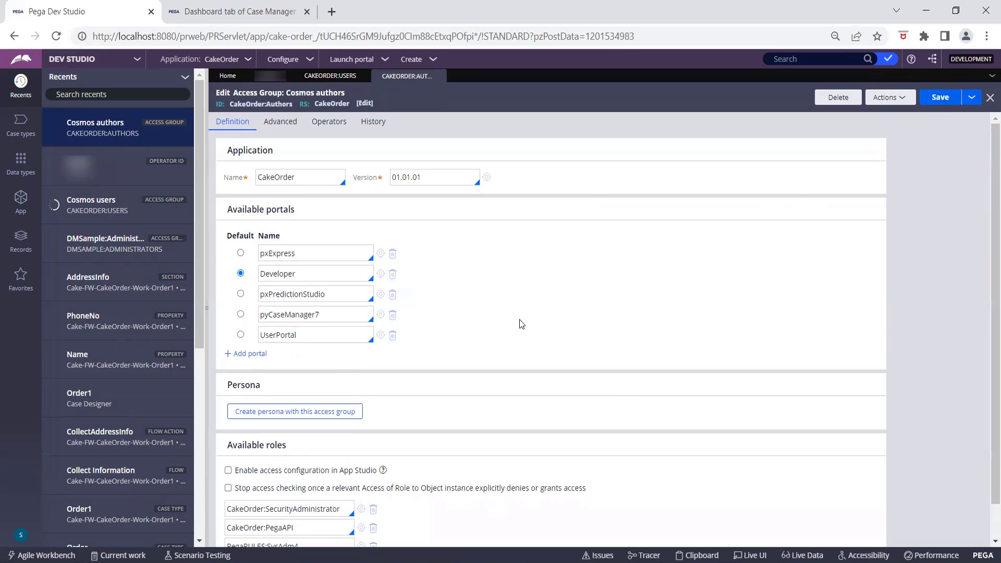
Launch the User Portal for the CakeOrder application.
{"action": "scroll", "coordinate": [521, 324], "scroll_direction": "down", "scroll_amount": 1}
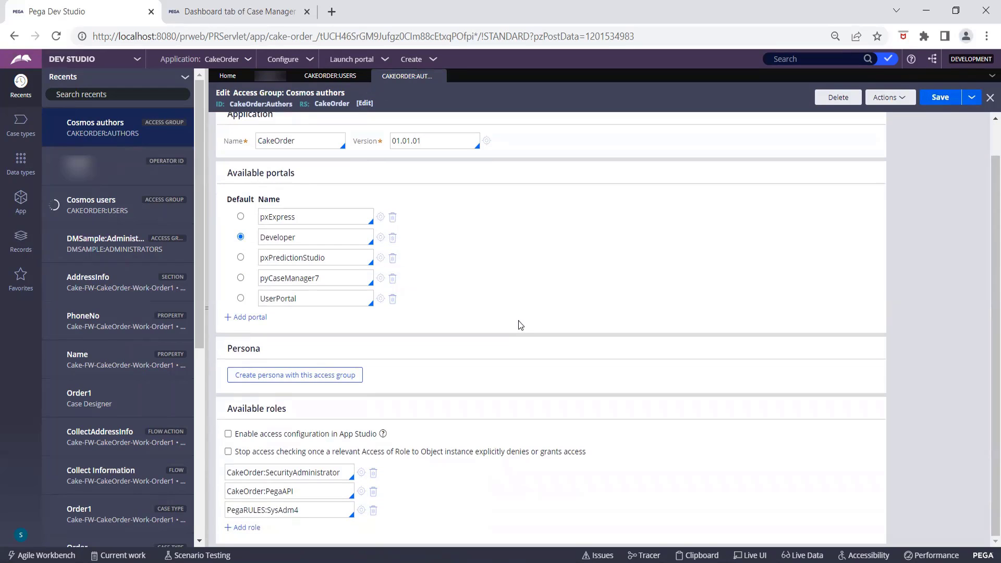
{"action": "left_click", "coordinate": [365, 60]}
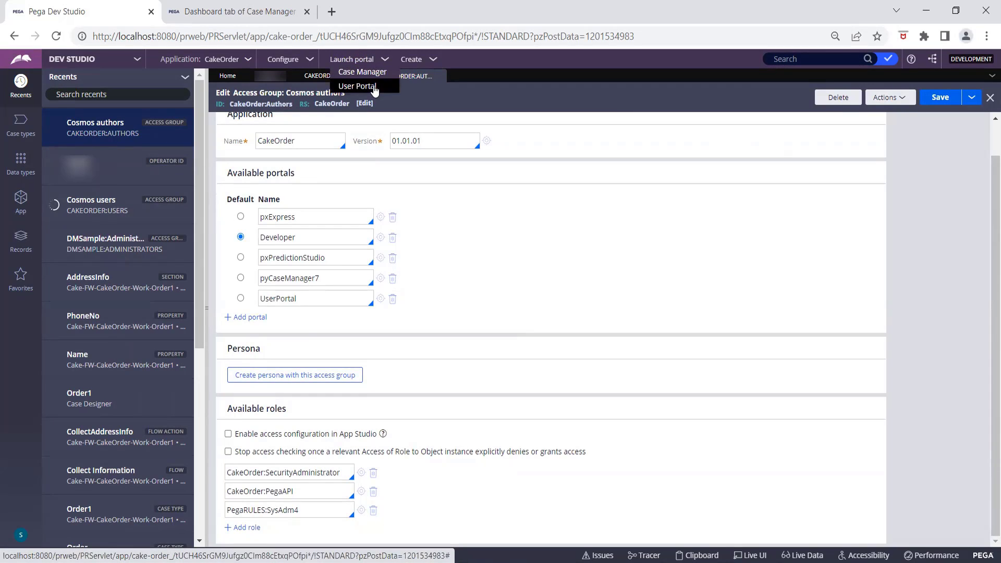
{"action": "left_click", "coordinate": [373, 87]}
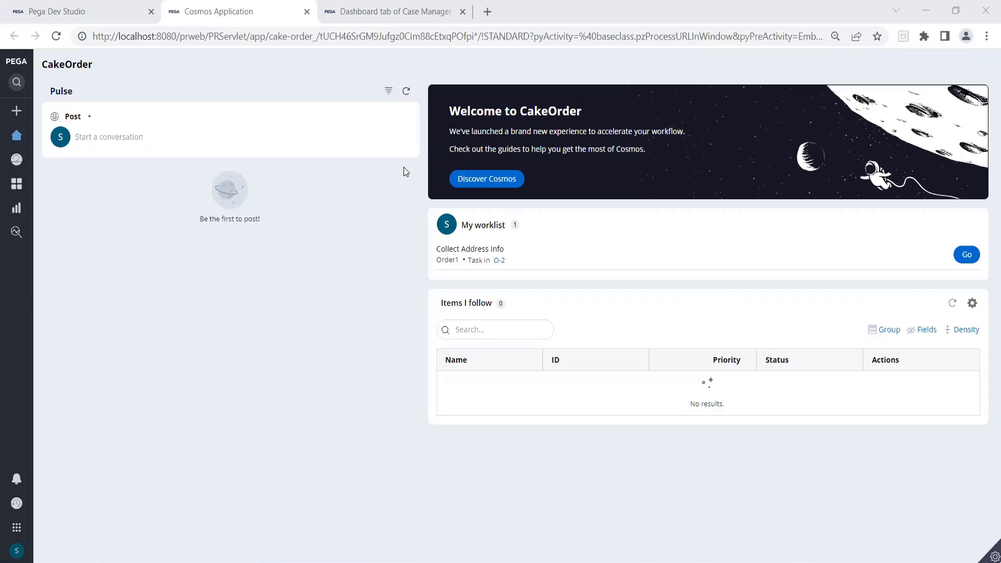
Delete the PegaRULES:SysAdm4 role from the CakeOrder:Authors access group and close the User Portal and Case Manager browser tabs.
{"action": "left_click", "coordinate": [102, 11]}
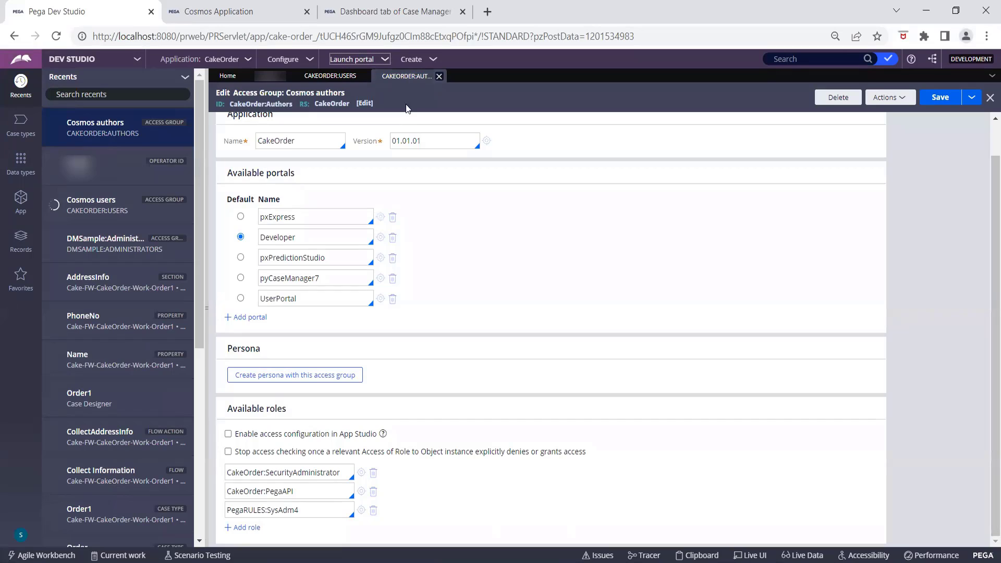
{"action": "scroll", "coordinate": [417, 236], "scroll_direction": "up", "scroll_amount": 2}
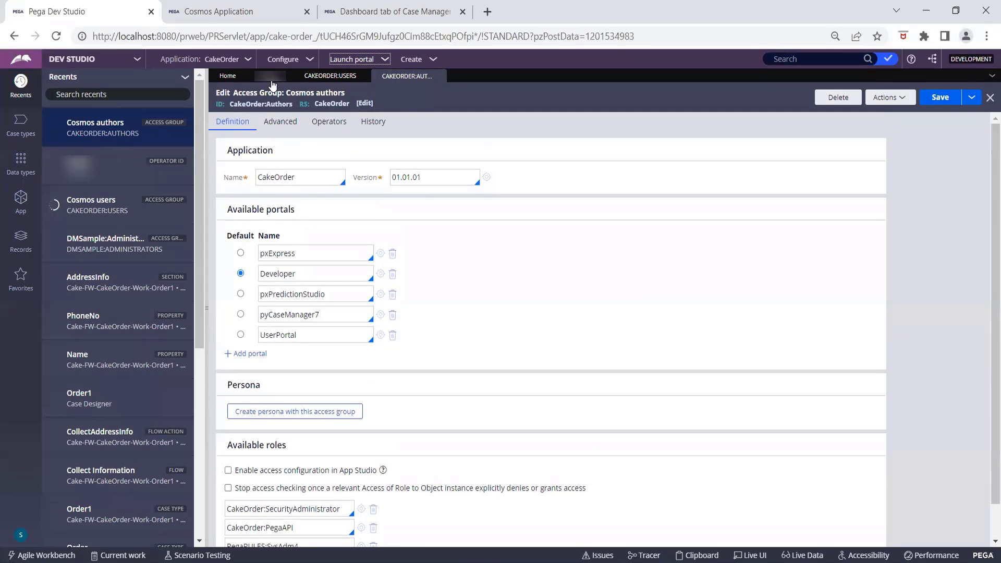
{"action": "left_click", "coordinate": [271, 78]}
{"action": "left_click", "coordinate": [642, 271]}
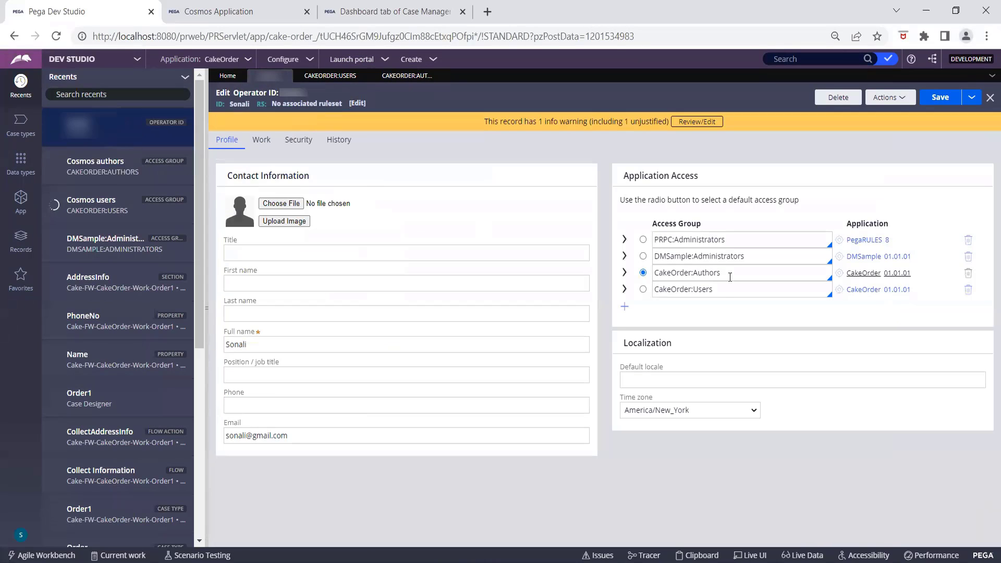
{"action": "left_click", "coordinate": [840, 273]}
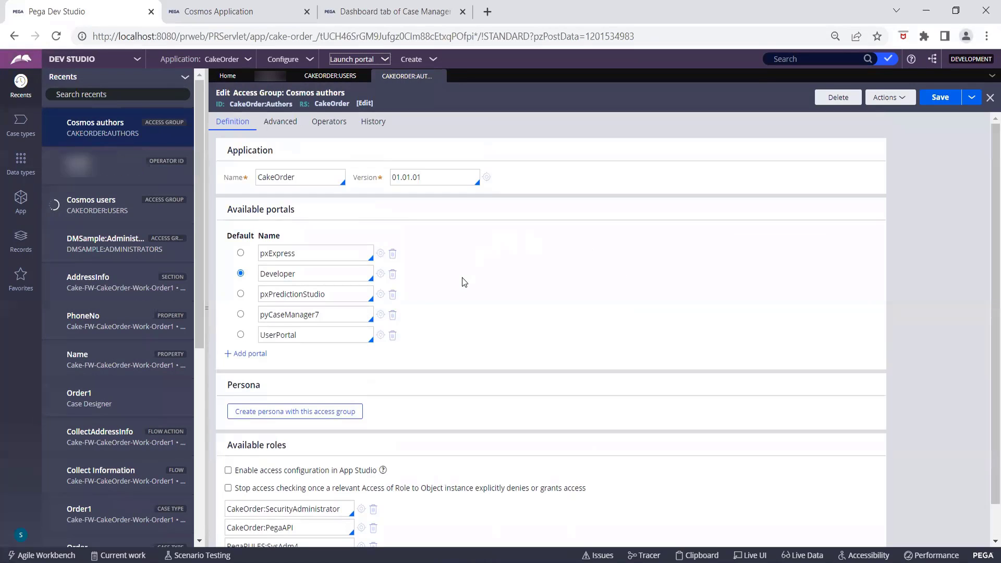
{"action": "scroll", "coordinate": [401, 388], "scroll_direction": "down", "scroll_amount": 1}
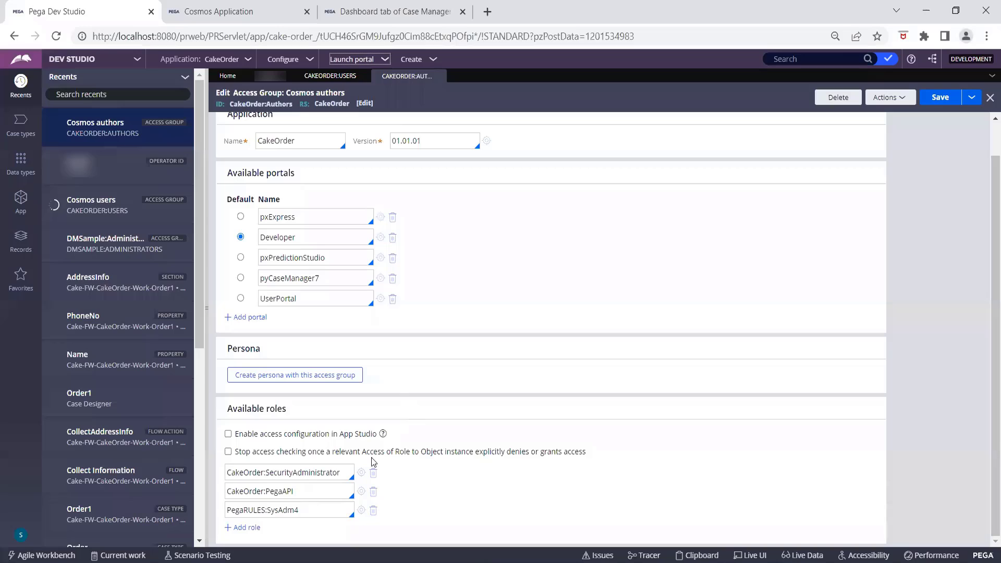
{"action": "left_click", "coordinate": [374, 512]}
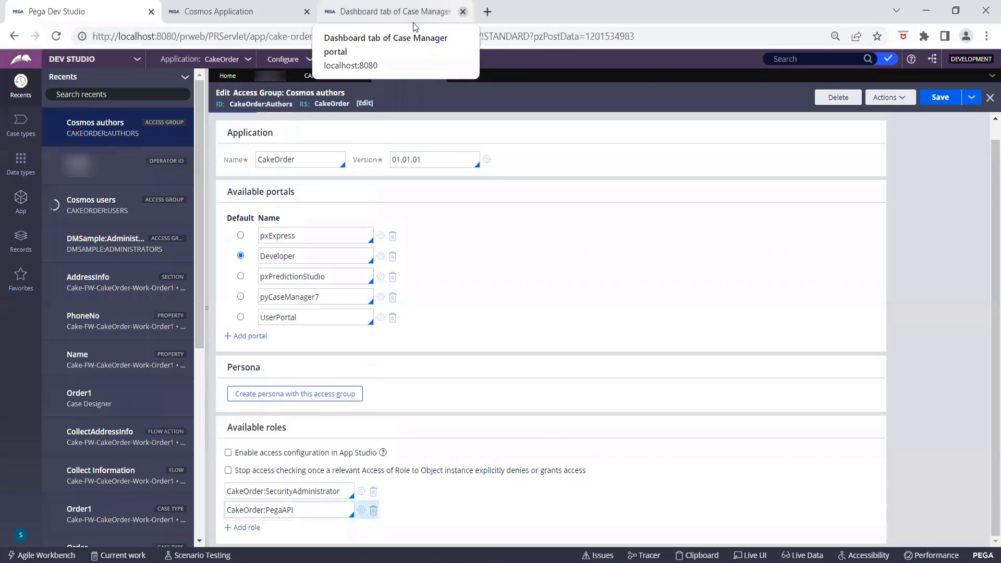
{"action": "left_click", "coordinate": [463, 11]}
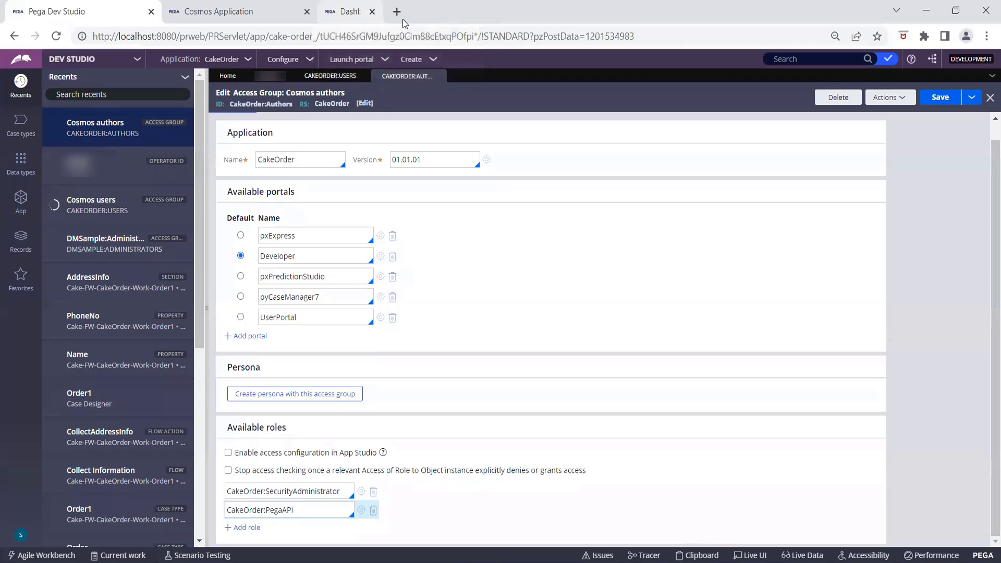
{"action": "left_click", "coordinate": [306, 11]}
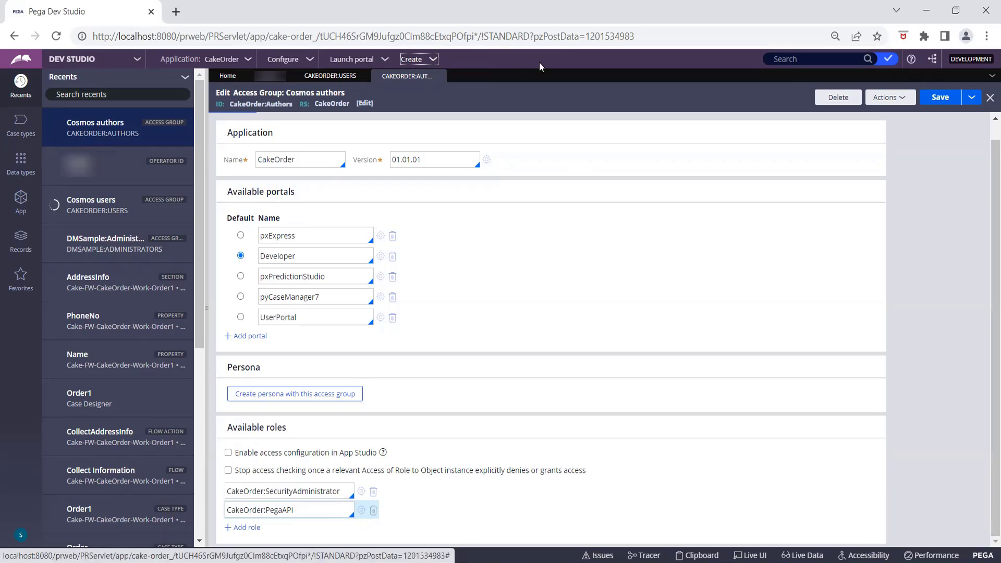
Save the CakeOrder:Authors access group and try to add a new role row.
{"action": "left_click", "coordinate": [941, 99]}
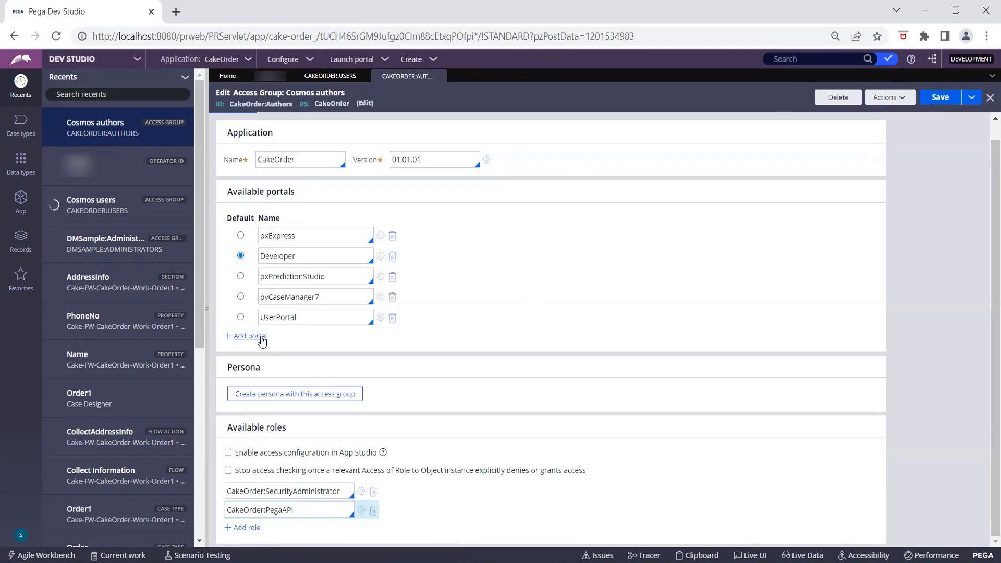
{"action": "left_click", "coordinate": [247, 528]}
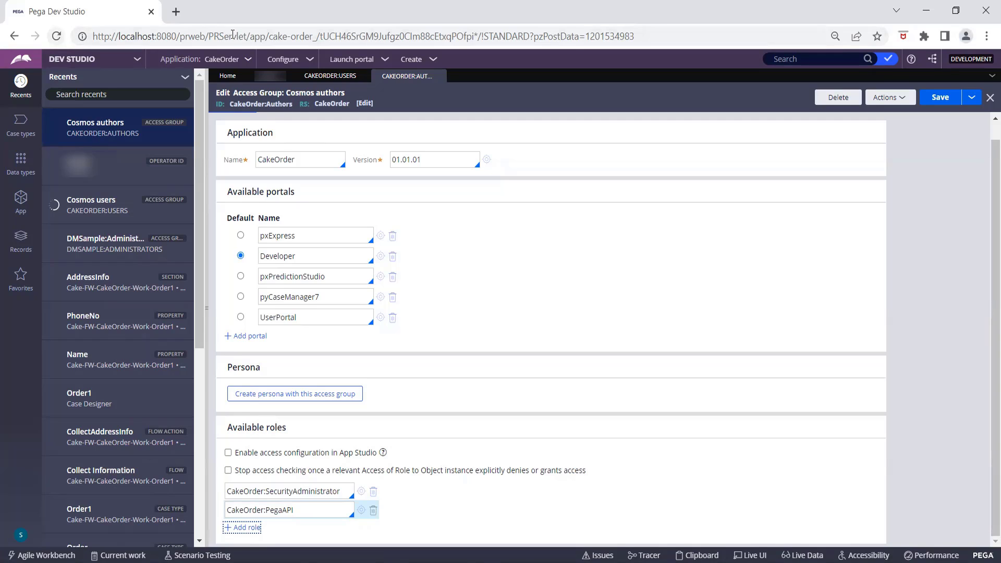
Open the CakeOrder:Authors access group from the operator record in the administrator session.
{"action": "left_click", "coordinate": [888, 103]}
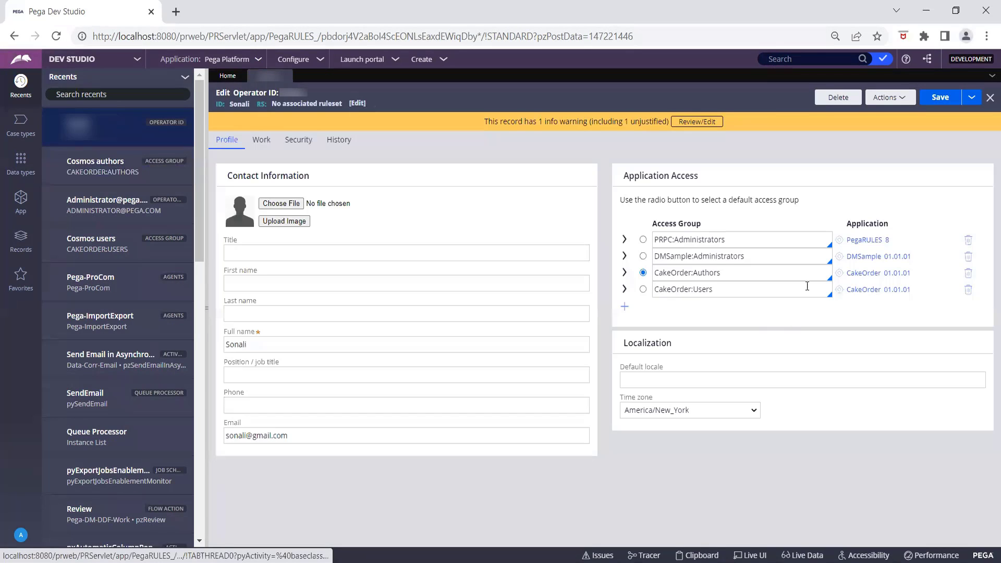
{"action": "left_click", "coordinate": [847, 273]}
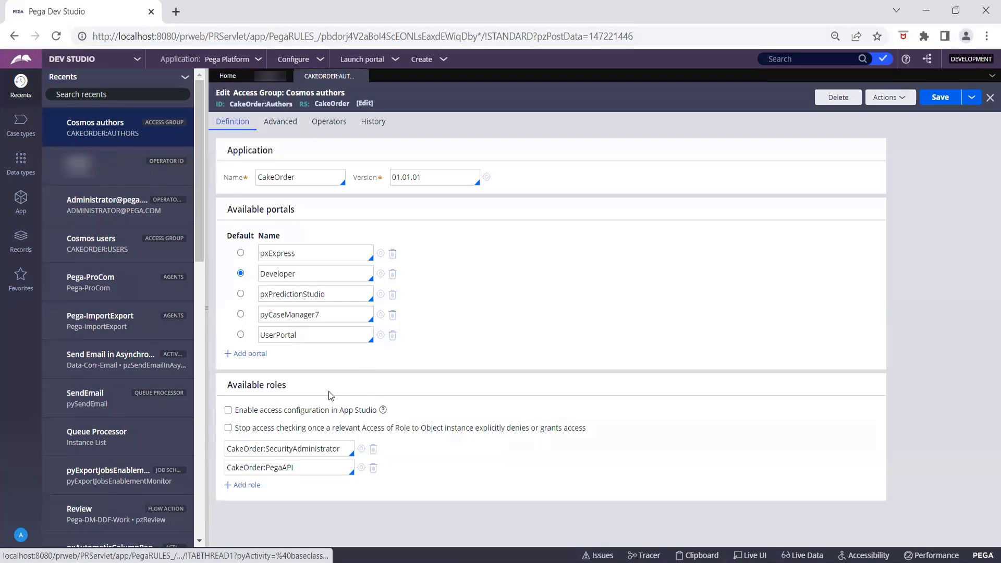
Try to save CakeOrder:Authors with the PegaRULES:SysAdm4 role and App Studio access configuration enabled, discarding the changes by refreshing.
{"action": "left_click", "coordinate": [253, 486]}
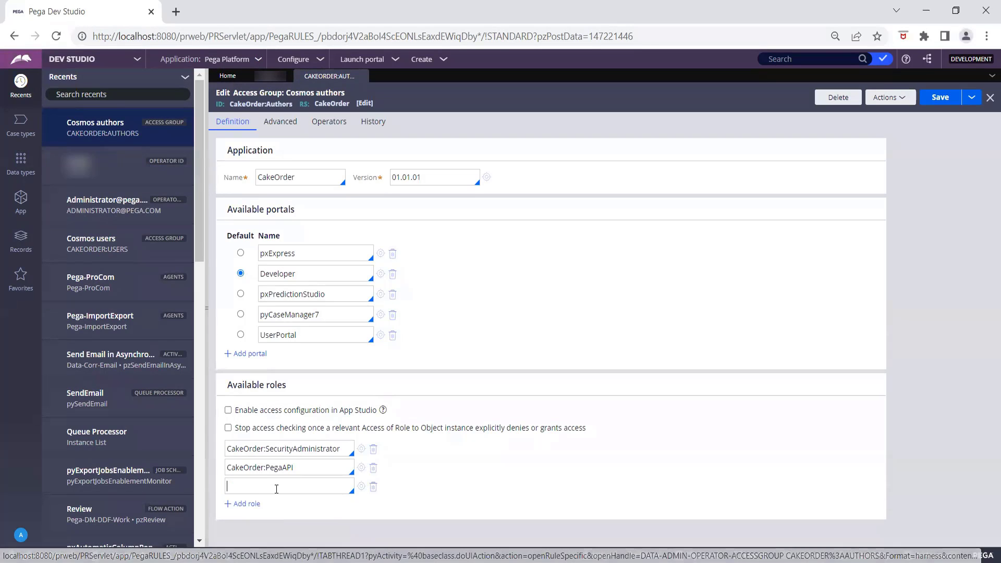
{"action": "left_click", "coordinate": [276, 488]}
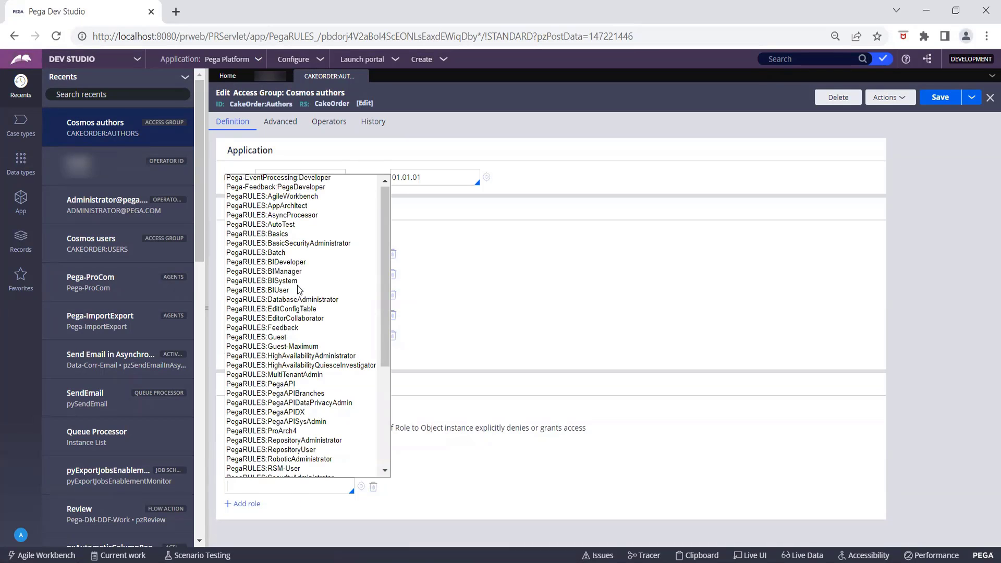
{"action": "scroll", "coordinate": [300, 299], "scroll_direction": "down", "scroll_amount": 3}
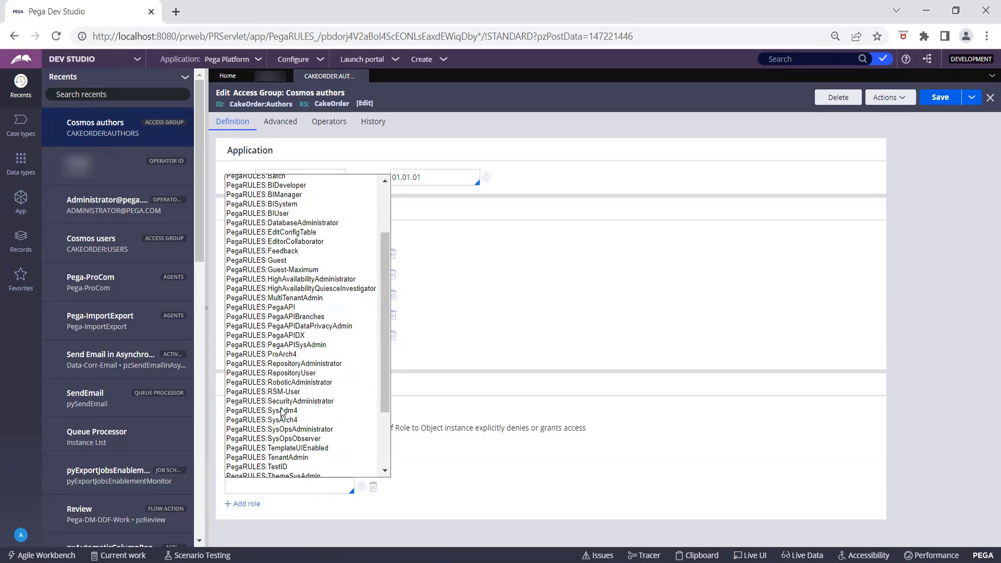
{"action": "left_click", "coordinate": [282, 411]}
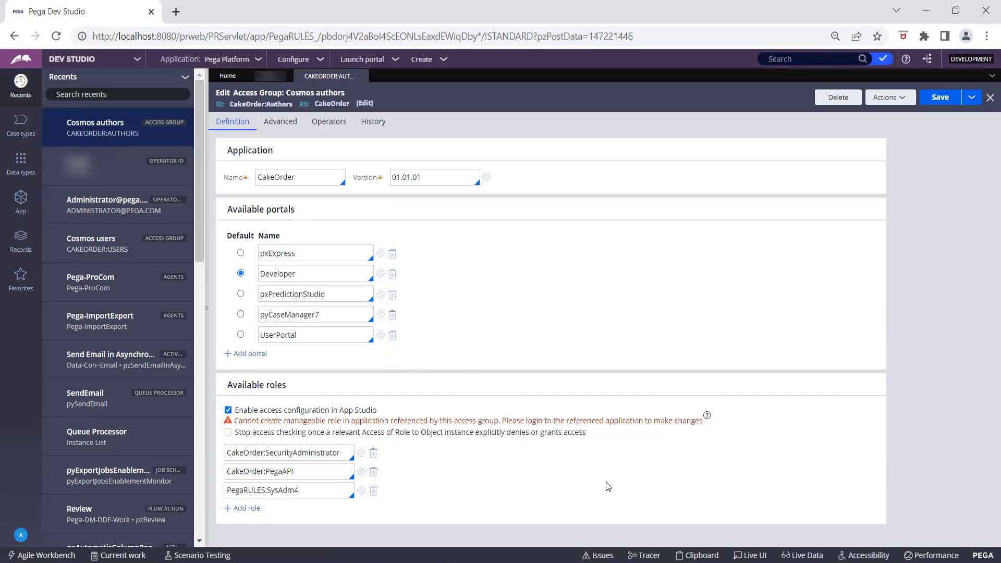
{"action": "left_click", "coordinate": [947, 100]}
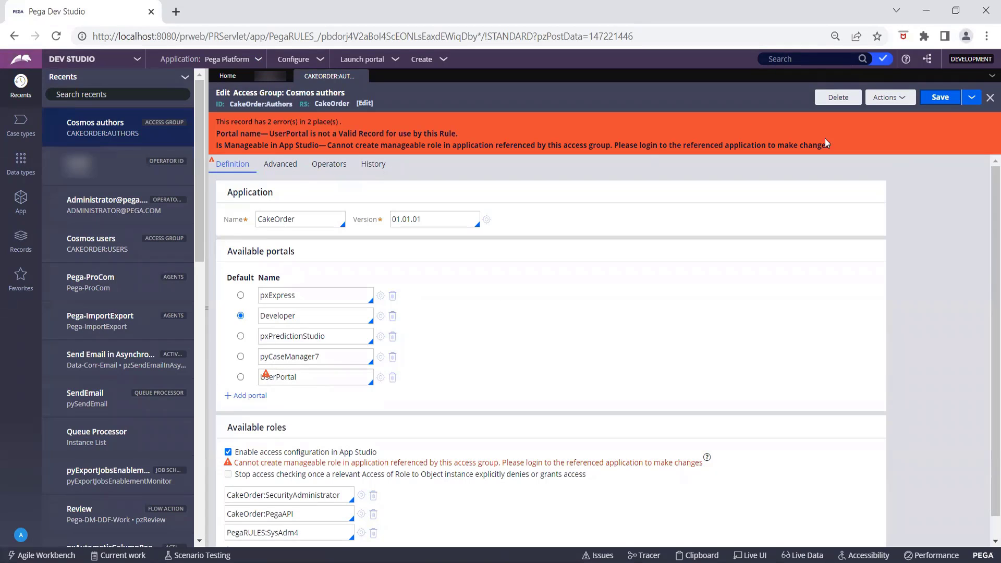
{"action": "left_click", "coordinate": [890, 102]}
{"action": "left_click", "coordinate": [887, 112]}
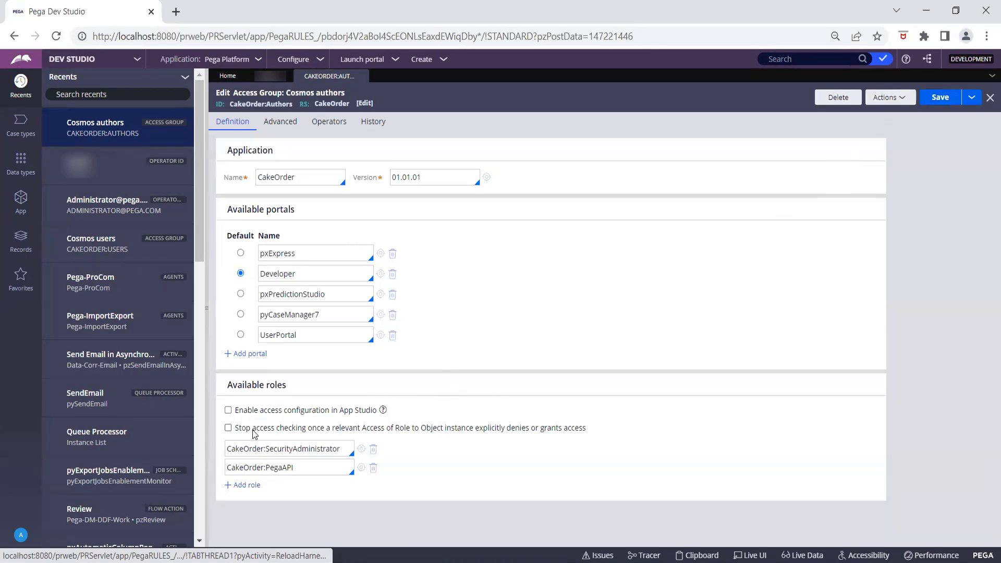
Add the PegaRULES:SysAdm4 role to the available roles of the CakeOrder:Authors access group.
{"action": "left_click", "coordinate": [244, 486]}
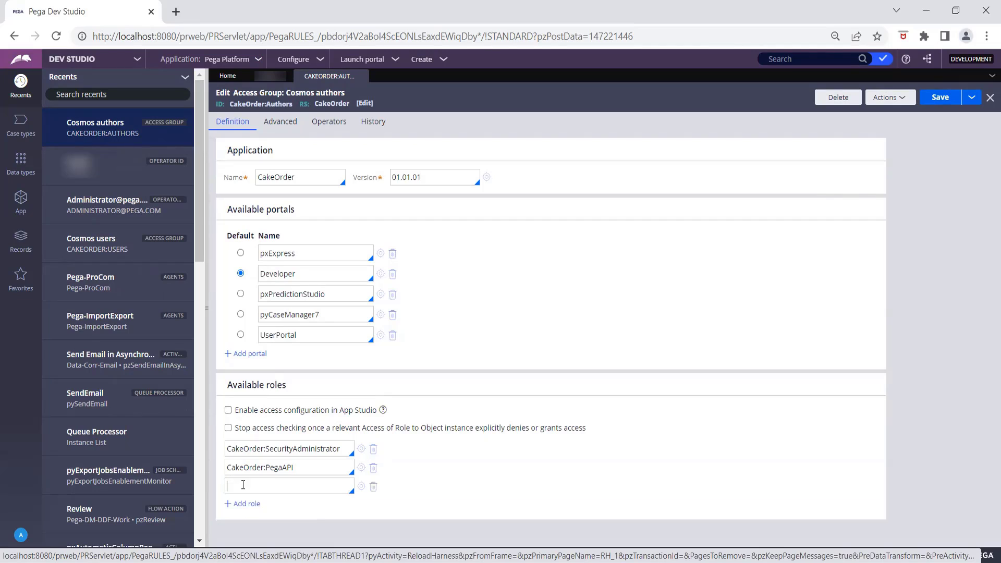
{"action": "left_click", "coordinate": [274, 488]}
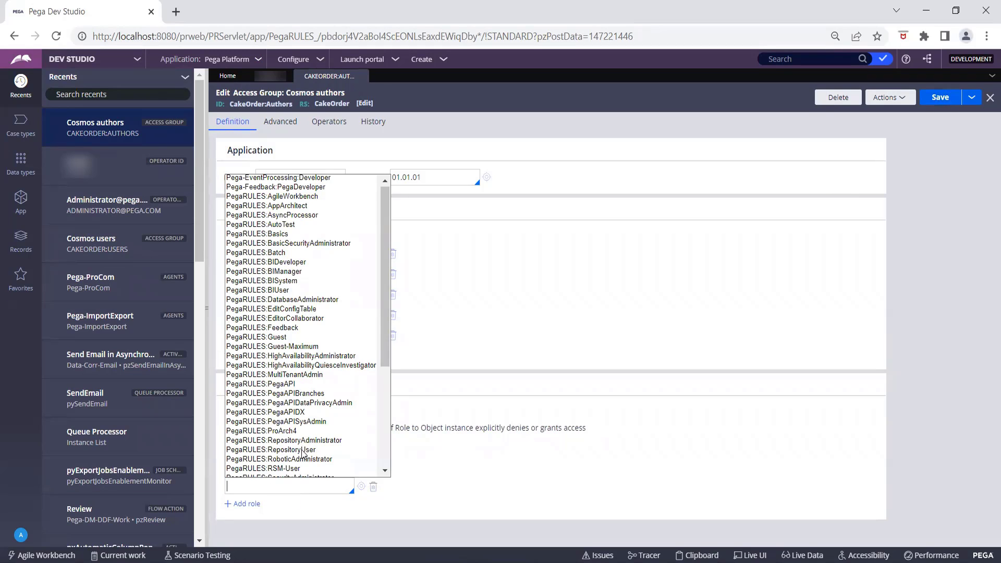
{"action": "scroll", "coordinate": [297, 443], "scroll_direction": "down", "scroll_amount": 1}
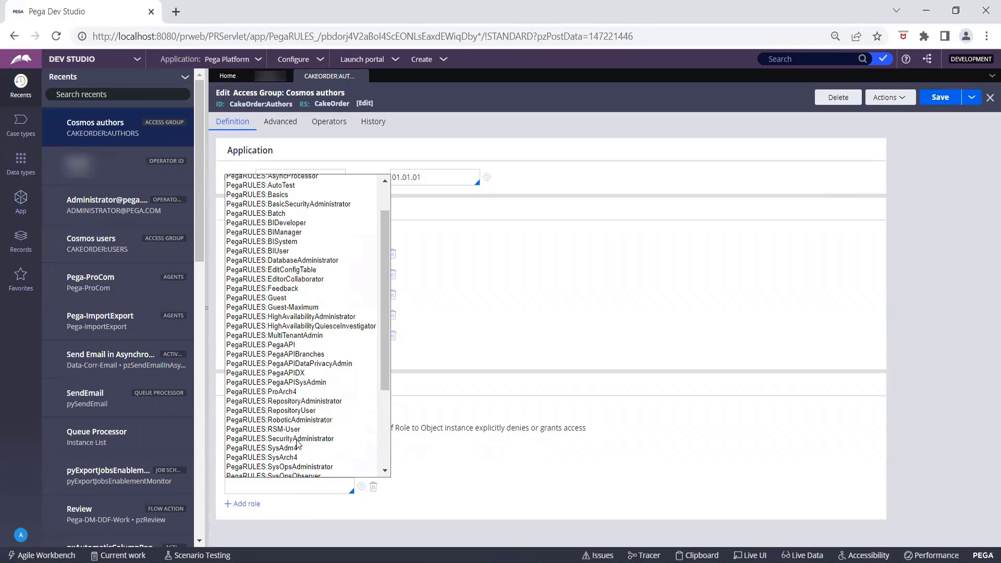
{"action": "scroll", "coordinate": [300, 448], "scroll_direction": "down", "scroll_amount": 3}
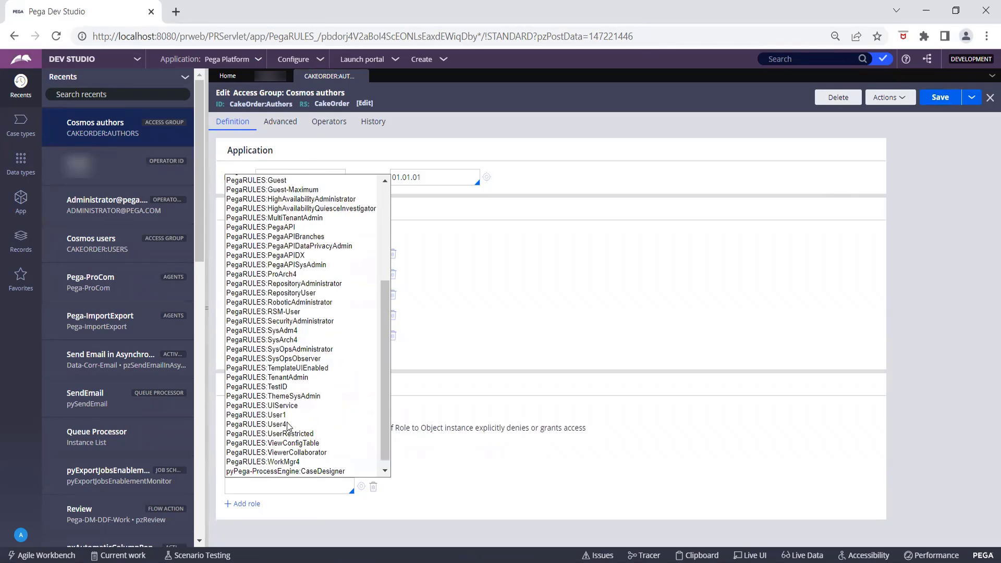
{"action": "left_click", "coordinate": [281, 331]}
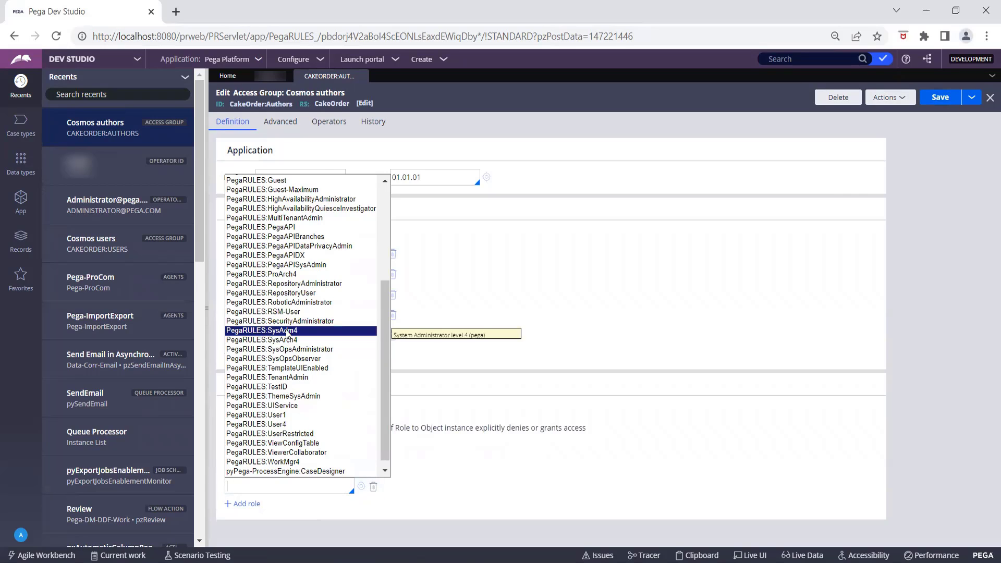
{"action": "left_click", "coordinate": [286, 333]}
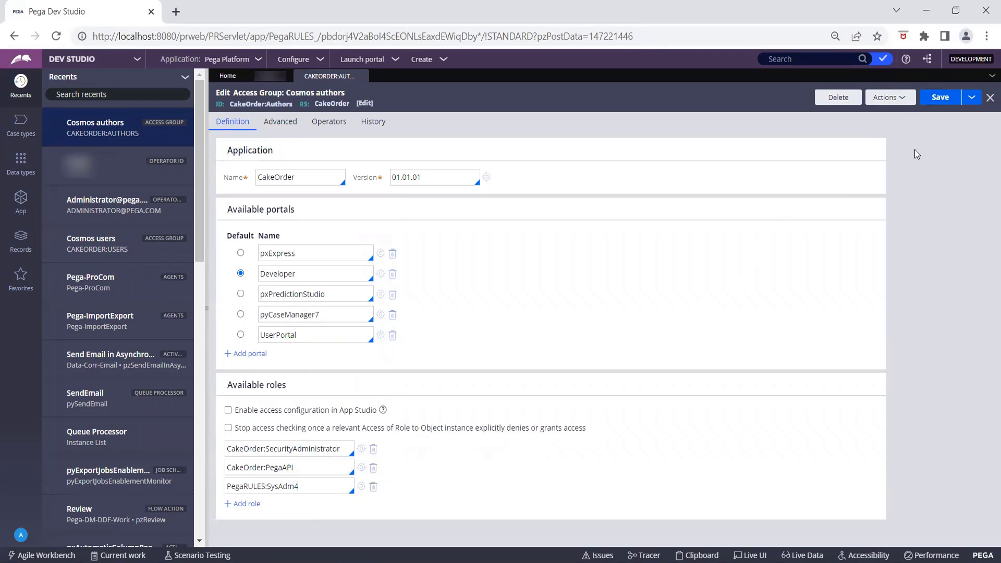
Try to save CakeOrder:Authors, remove the UserPortal portal from its available portals, and save the access group.
{"action": "left_click", "coordinate": [926, 98]}
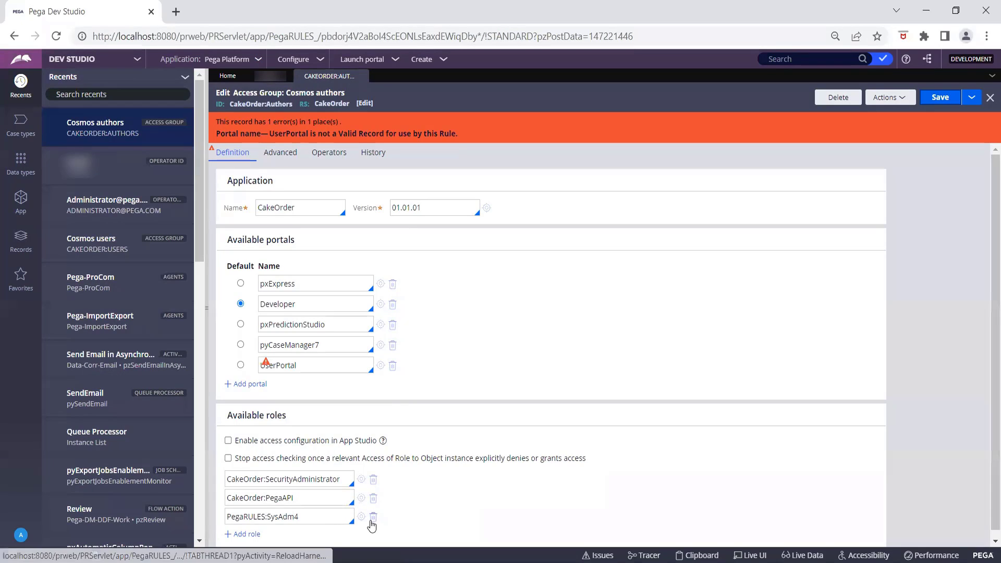
{"action": "left_click", "coordinate": [393, 367]}
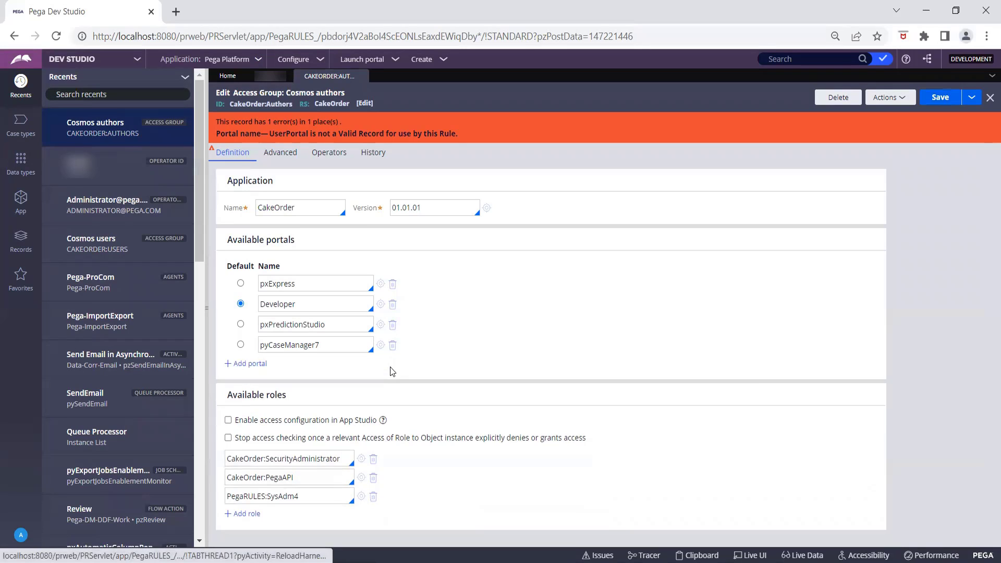
{"action": "left_click", "coordinate": [942, 99]}
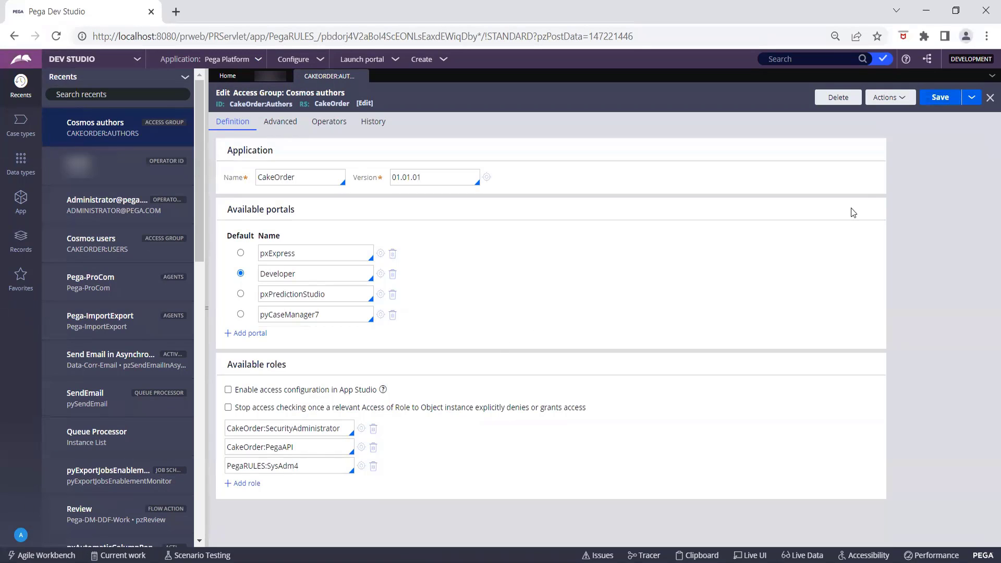
{"action": "left_click", "coordinate": [941, 98]}
Log off the administrator and log in as the CakeOrder developer with that operator's user name and password.
{"action": "left_click", "coordinate": [21, 536]}
{"action": "left_click", "coordinate": [34, 521]}
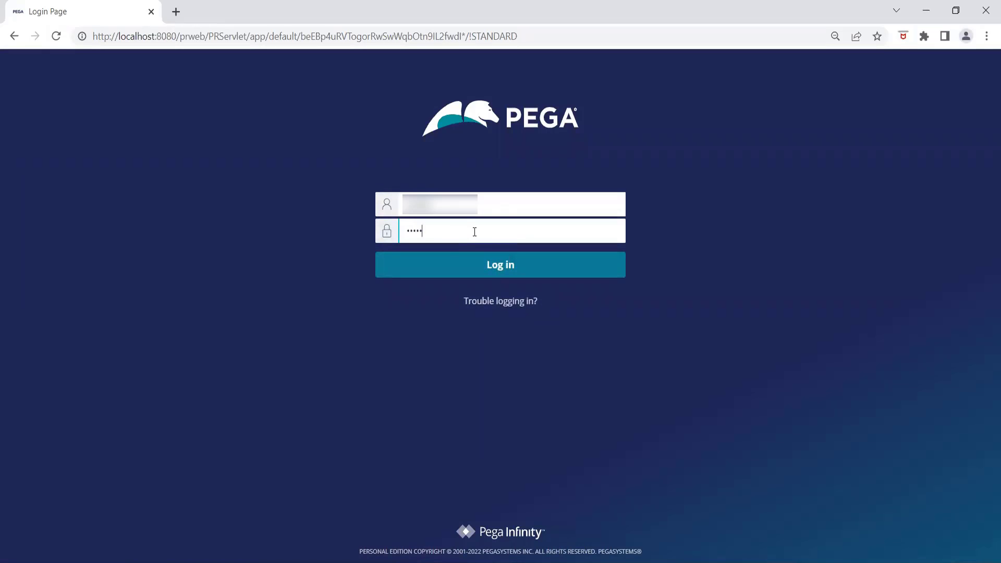
{"action": "key", "text": "Return"}
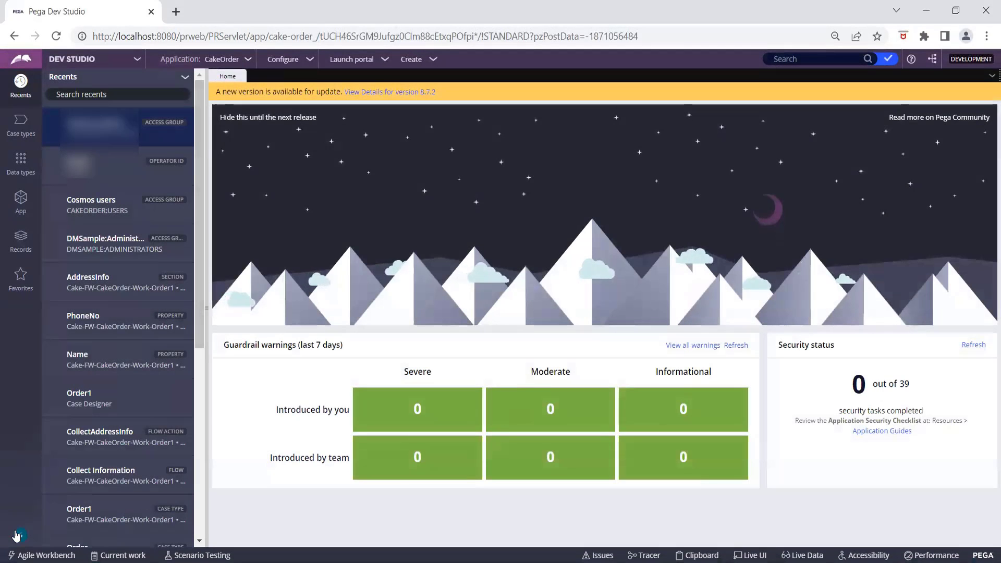
Open the CakeOrder:Authors access group from the logged-in operator's record.
{"action": "left_click", "coordinate": [20, 532]}
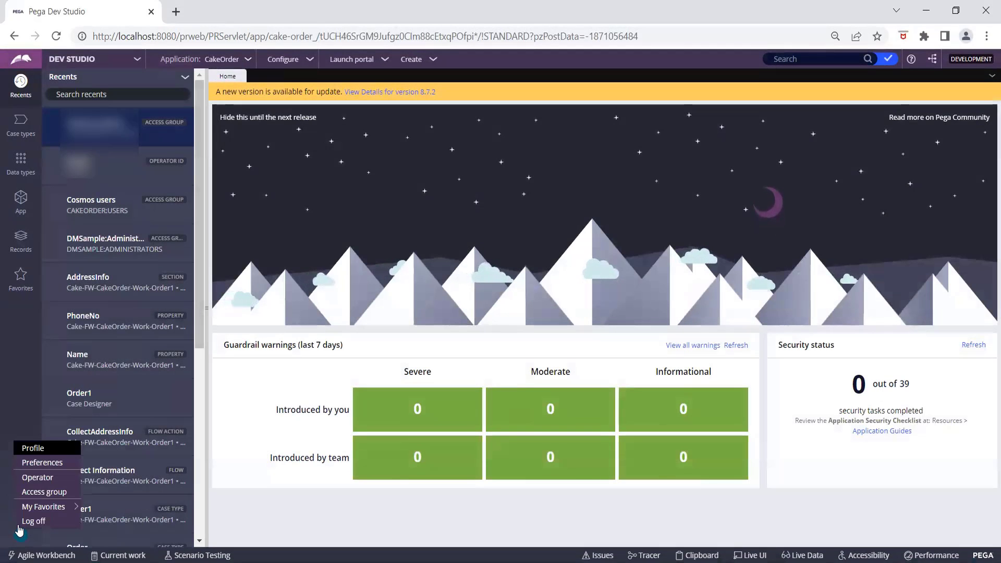
{"action": "left_click", "coordinate": [32, 478]}
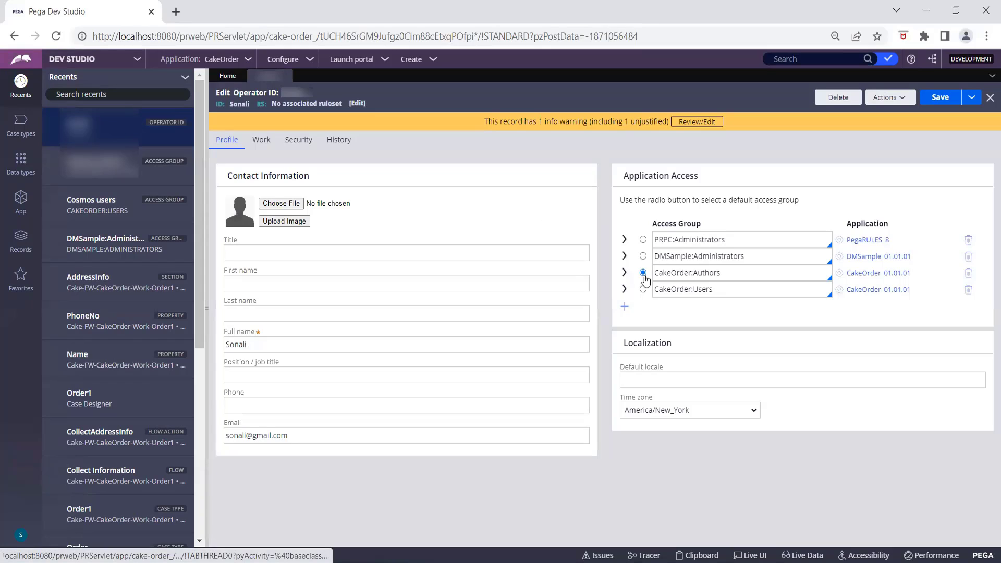
{"action": "left_click", "coordinate": [841, 274]}
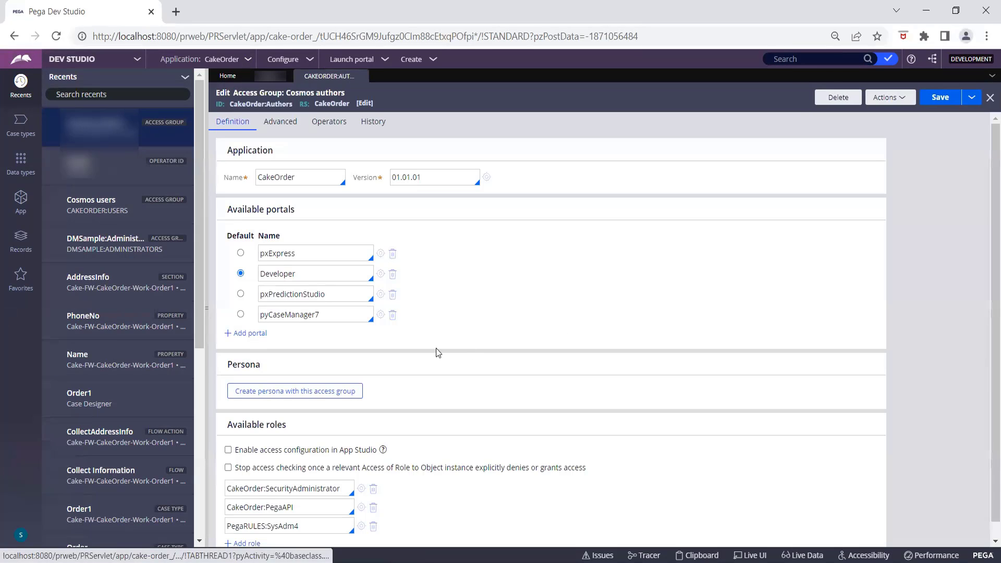
Add UserPortal to the available portals of the CakeOrder:Authors access group and save it.
{"action": "scroll", "coordinate": [483, 324], "scroll_direction": "down", "scroll_amount": 1}
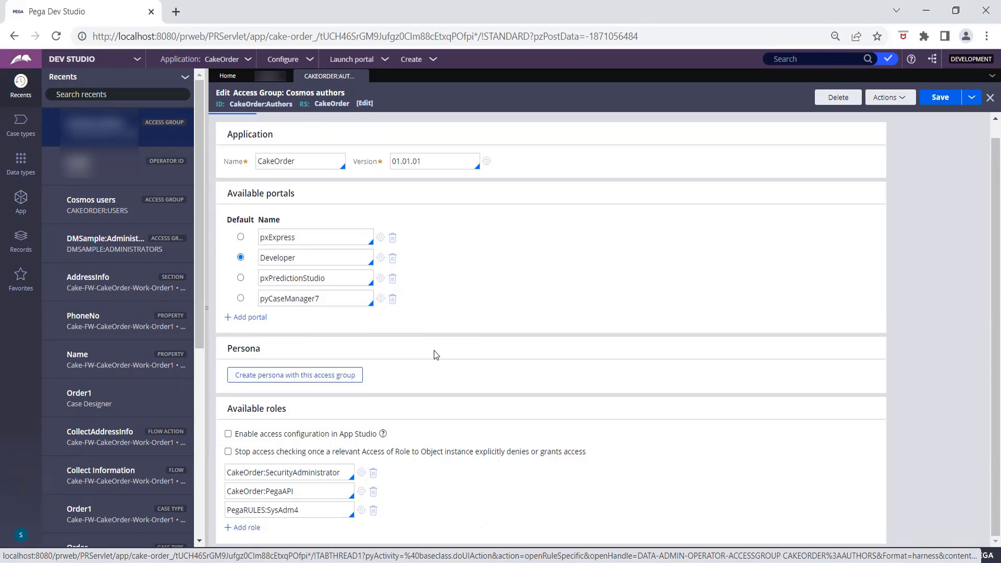
{"action": "left_click", "coordinate": [257, 318]}
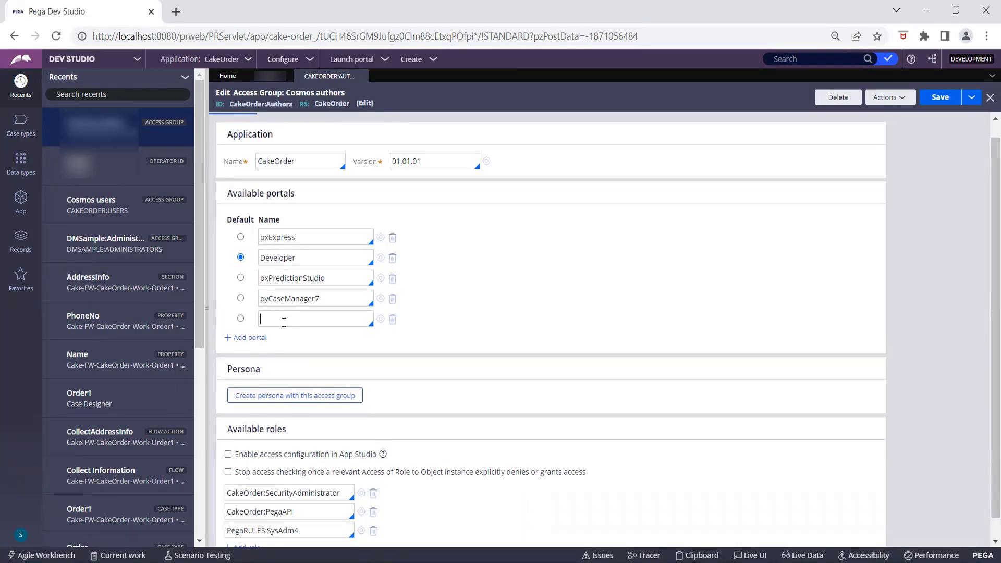
{"action": "left_click", "coordinate": [283, 322]}
{"action": "type", "text": "User"}
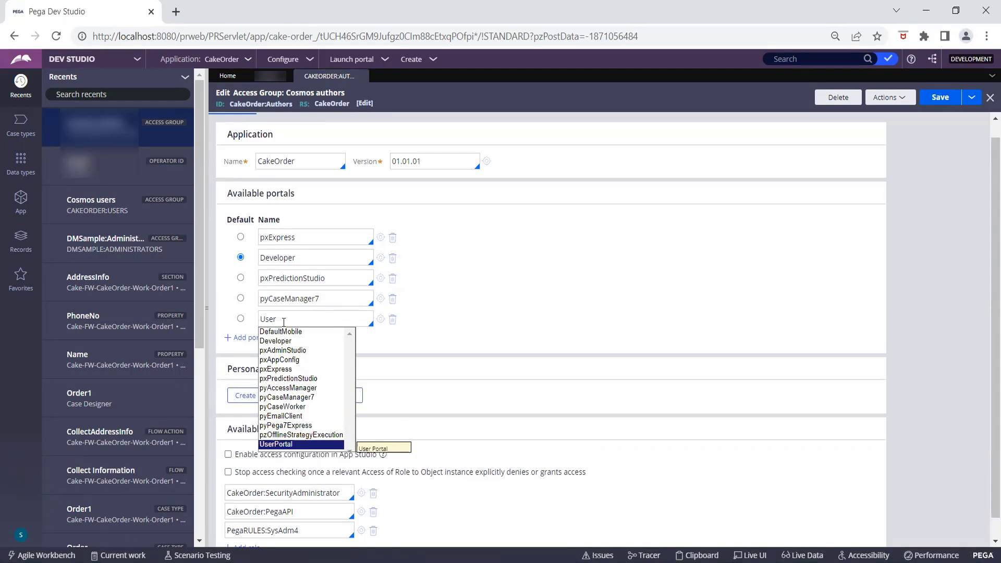
{"action": "key", "text": "Return"}
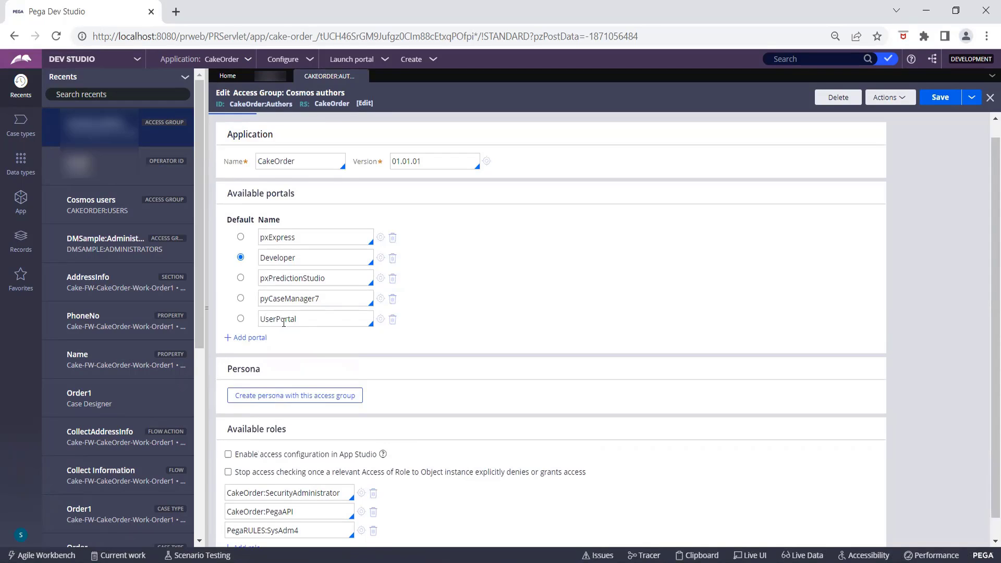
{"action": "left_click", "coordinate": [941, 97]}
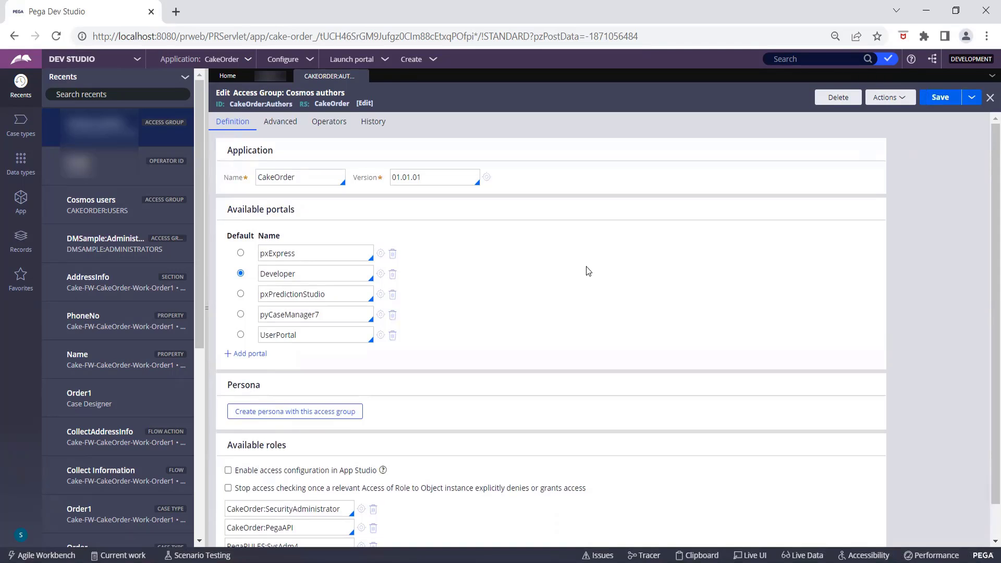
Launch the User Portal and create a new Order1 case.
{"action": "left_click", "coordinate": [365, 59]}
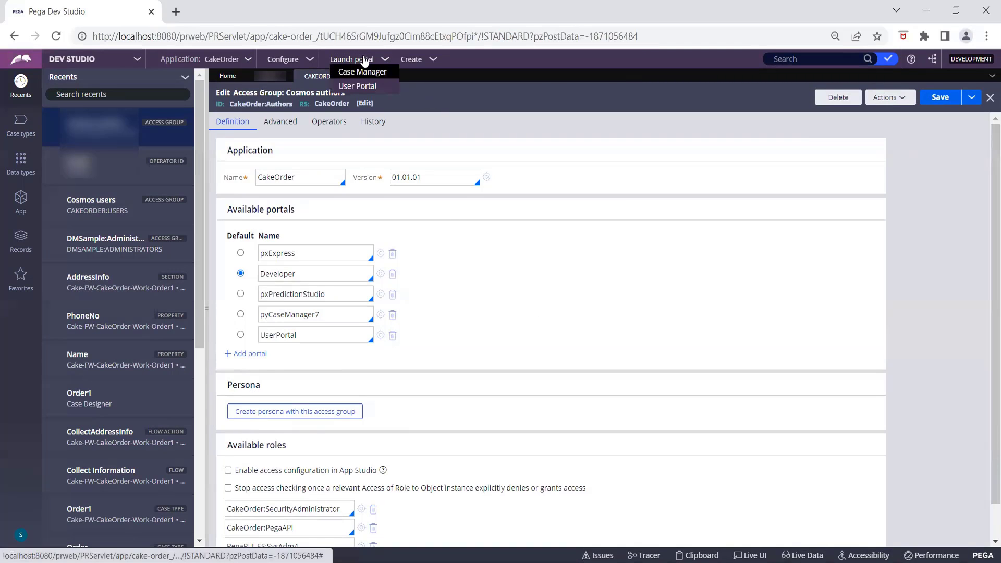
{"action": "left_click", "coordinate": [371, 86]}
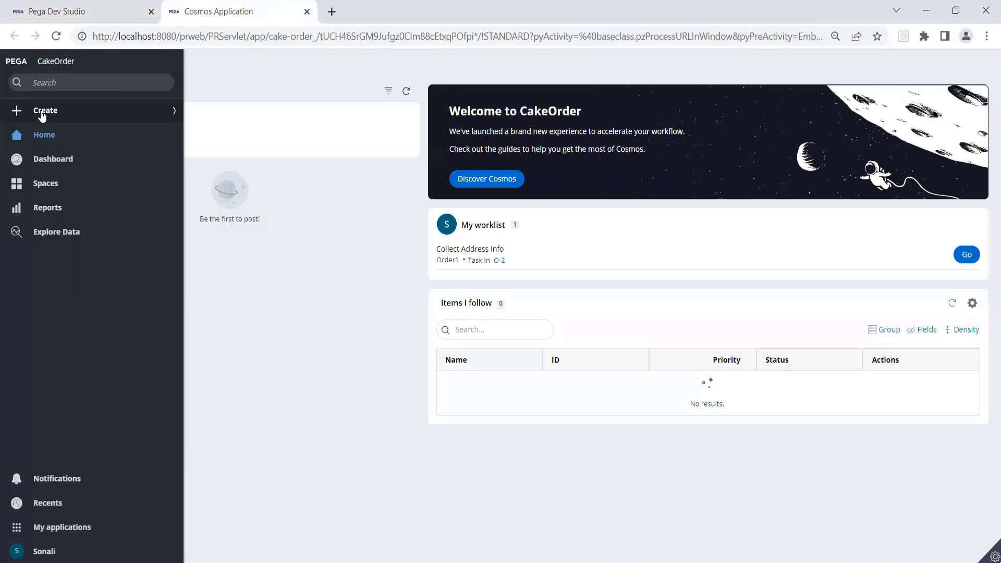
{"action": "left_click", "coordinate": [43, 111]}
{"action": "left_click", "coordinate": [51, 151]}
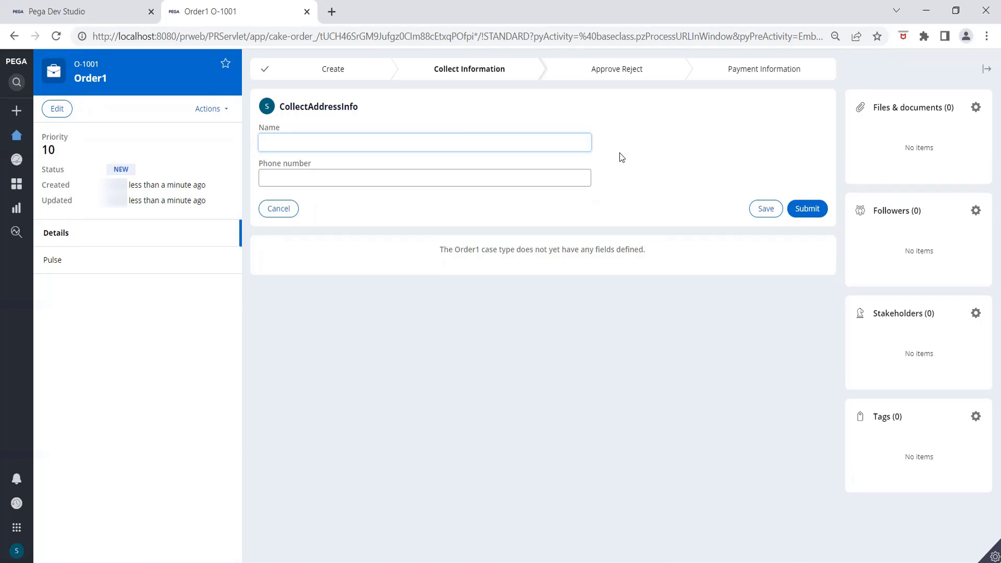
Switch back to Dev Studio, view the Order1 case life cycle, and open the recently used AddressInfo section.
{"action": "left_click", "coordinate": [74, 12]}
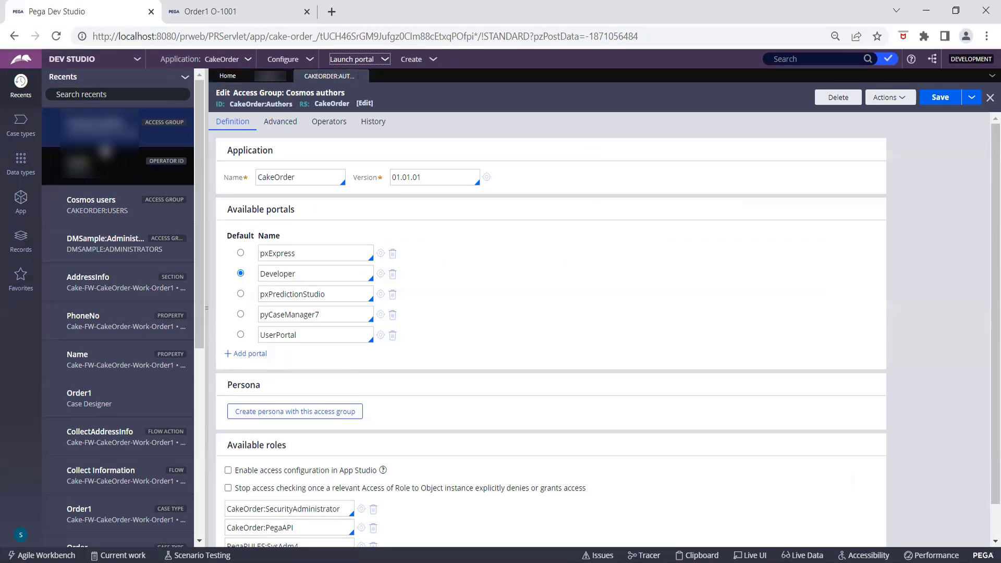
{"action": "left_click", "coordinate": [21, 125]}
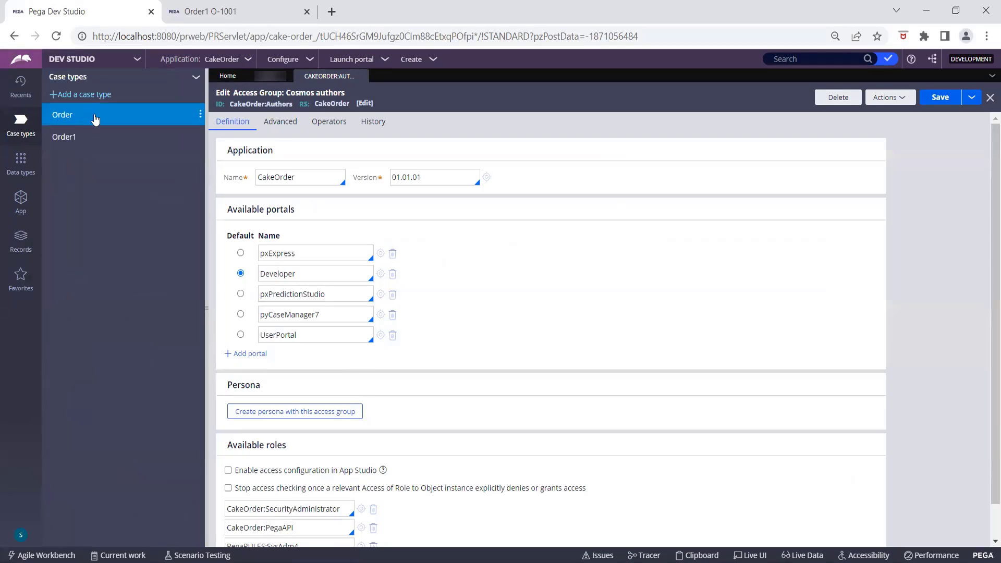
{"action": "left_click", "coordinate": [70, 139]}
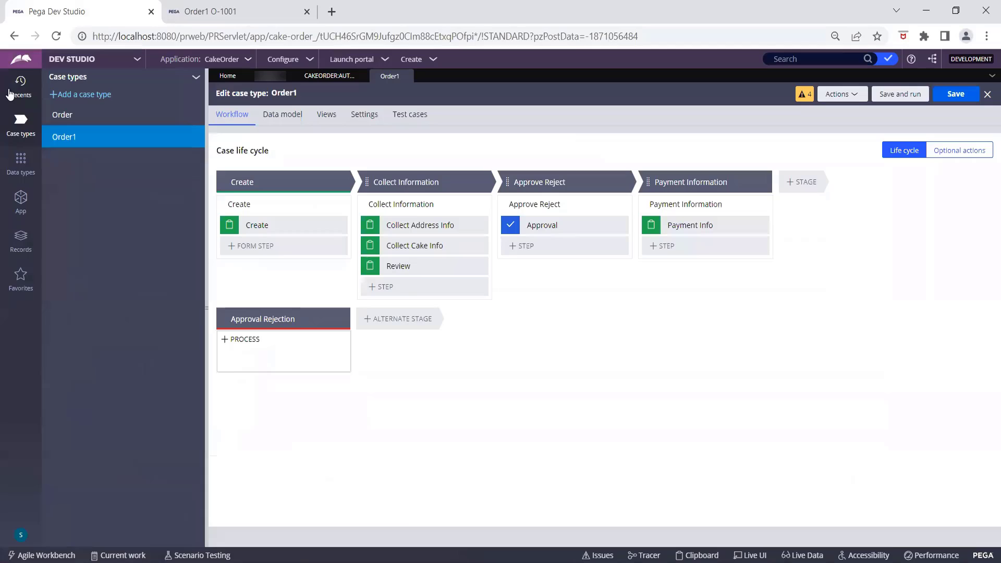
{"action": "left_click", "coordinate": [21, 85]}
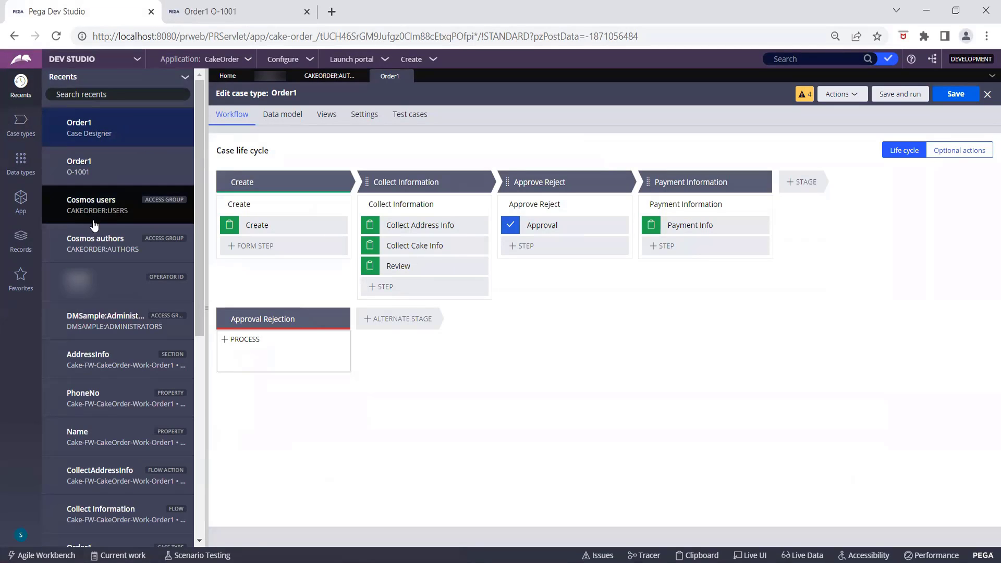
{"action": "left_click", "coordinate": [87, 373]}
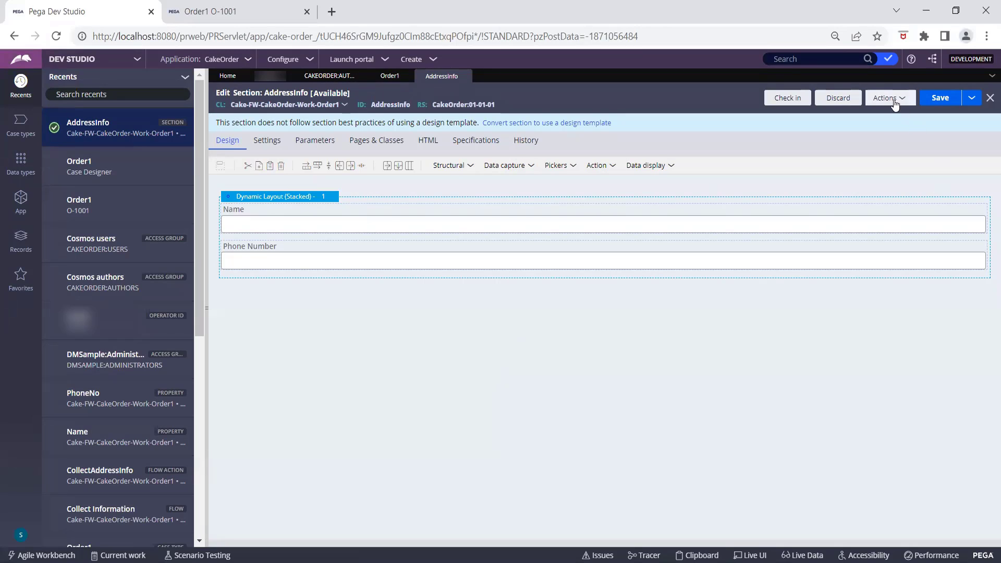
Change the AddressInfo dynamic layout's format to Inline grid double and save the section.
{"action": "left_click", "coordinate": [336, 198]}
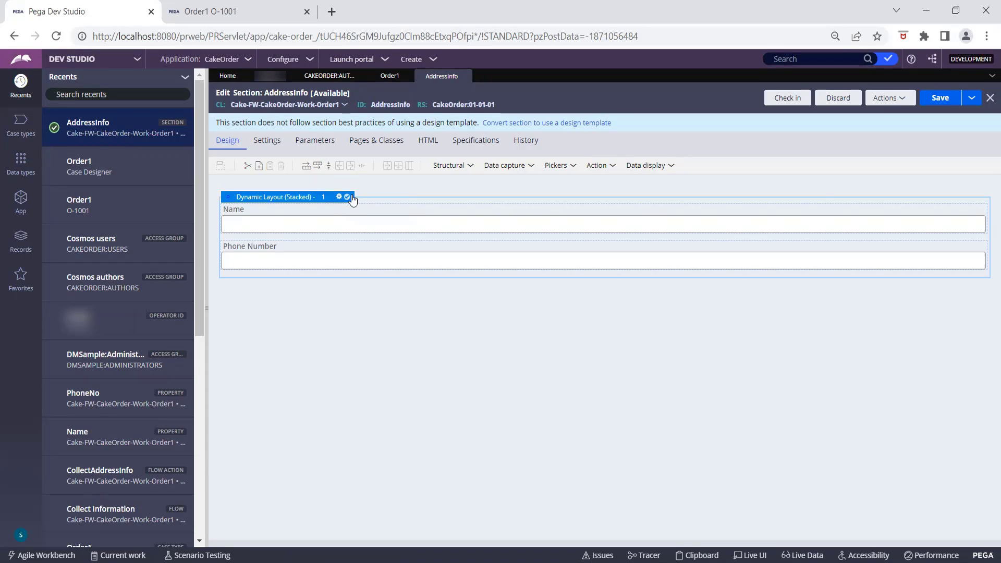
{"action": "double_click", "coordinate": [406, 204]}
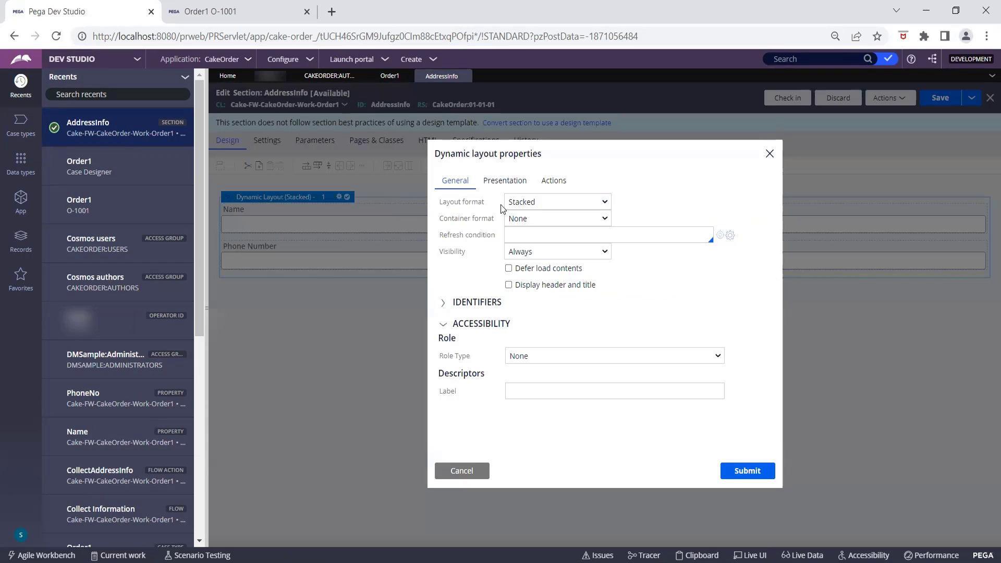
{"action": "left_click", "coordinate": [539, 203]}
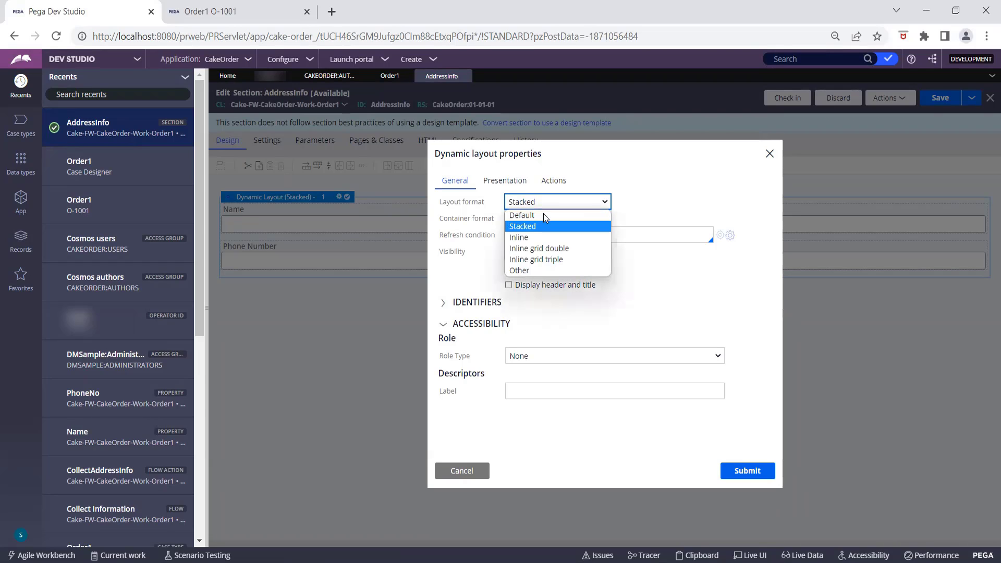
{"action": "left_click", "coordinate": [547, 249]}
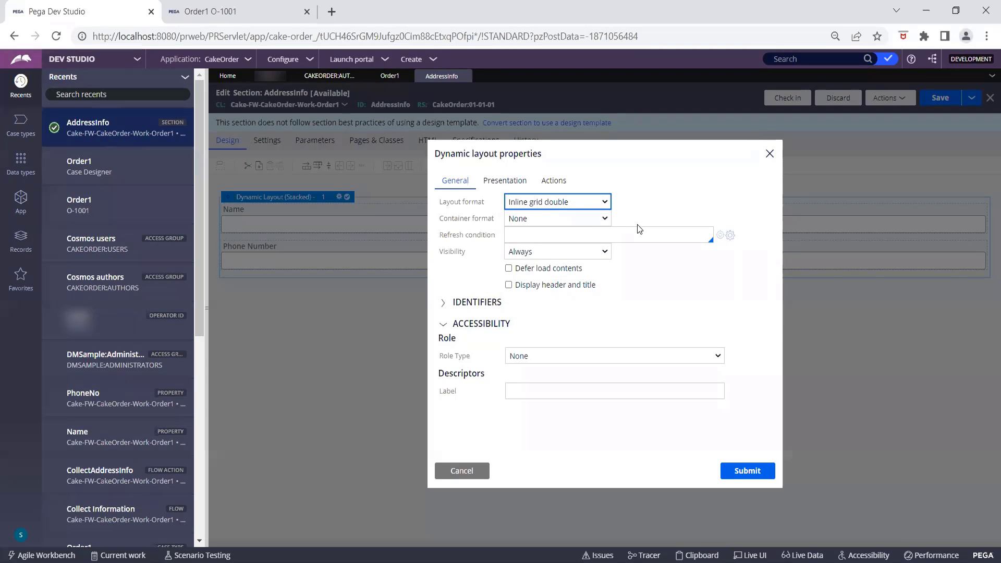
{"action": "left_click", "coordinate": [731, 471]}
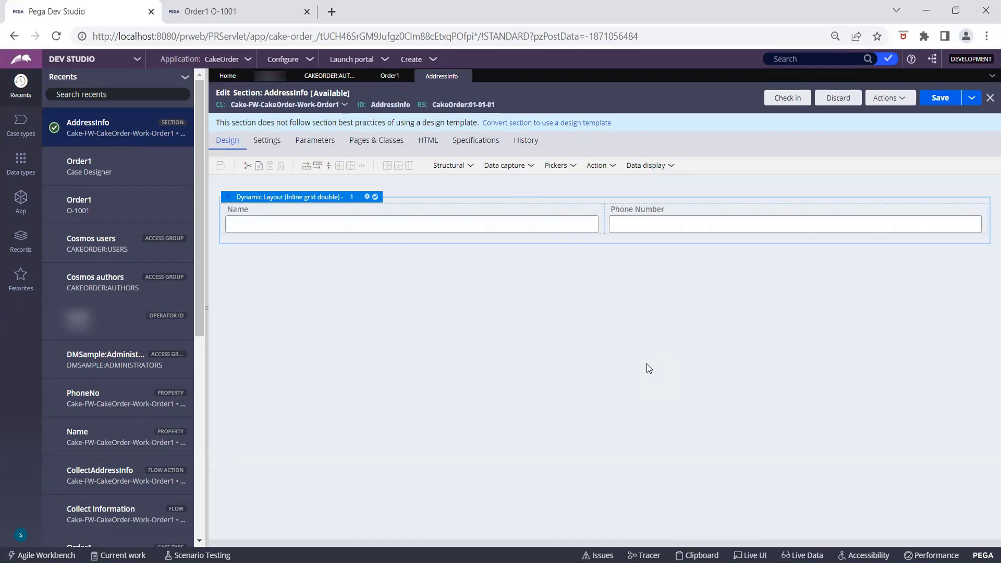
{"action": "left_click", "coordinate": [941, 97]}
Switch to the User Portal, open the older Order1 case's Collect Address Info task, and refresh the case to check the form layout.
{"action": "left_click", "coordinate": [207, 9]}
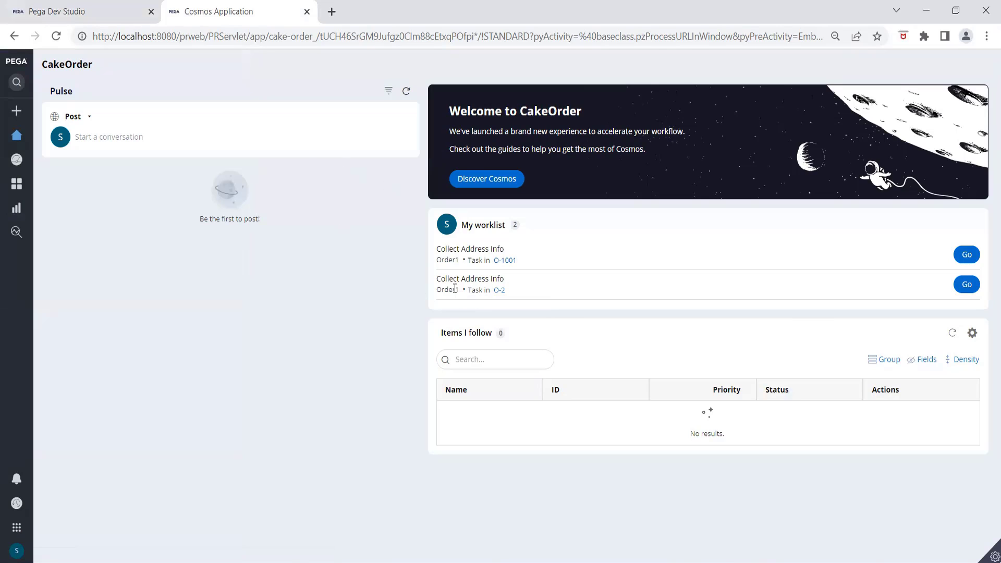
{"action": "left_click", "coordinate": [499, 291]}
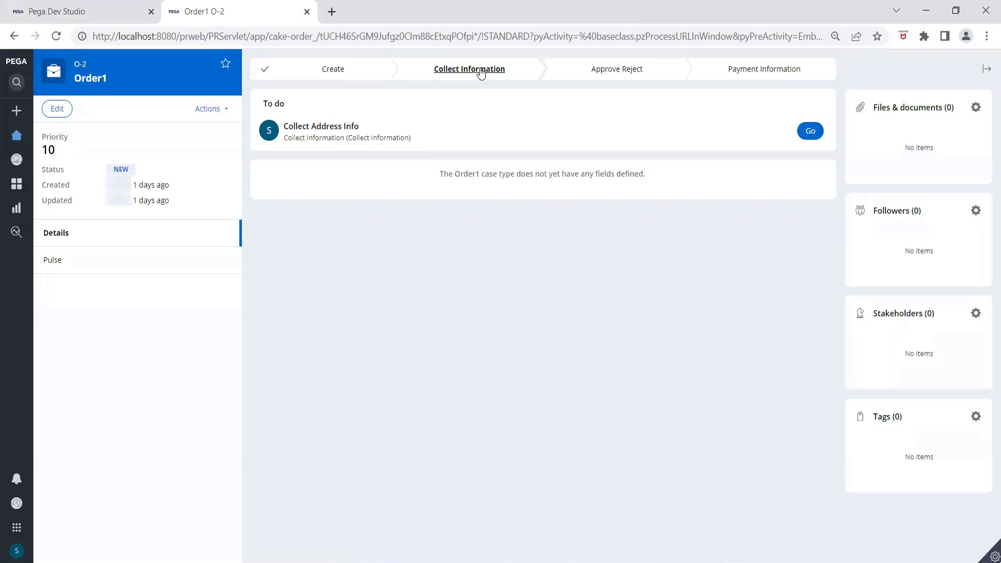
{"action": "left_click", "coordinate": [481, 71]}
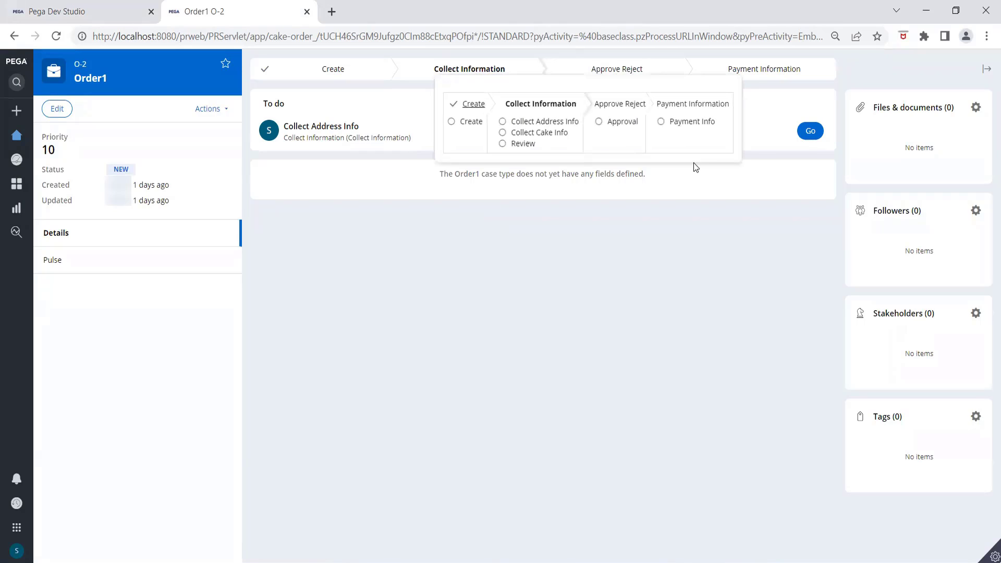
{"action": "left_click", "coordinate": [809, 131]}
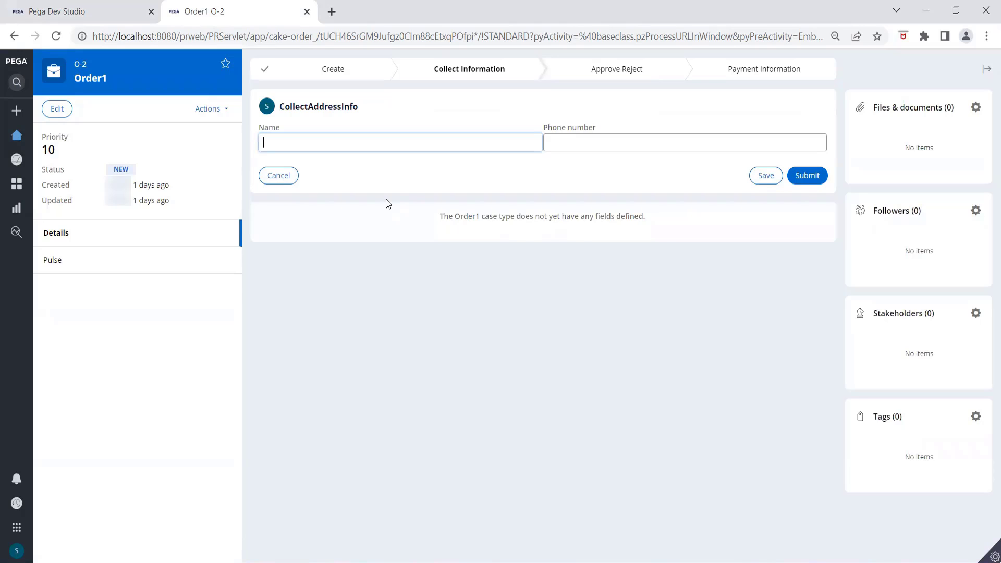
{"action": "left_click", "coordinate": [208, 109]}
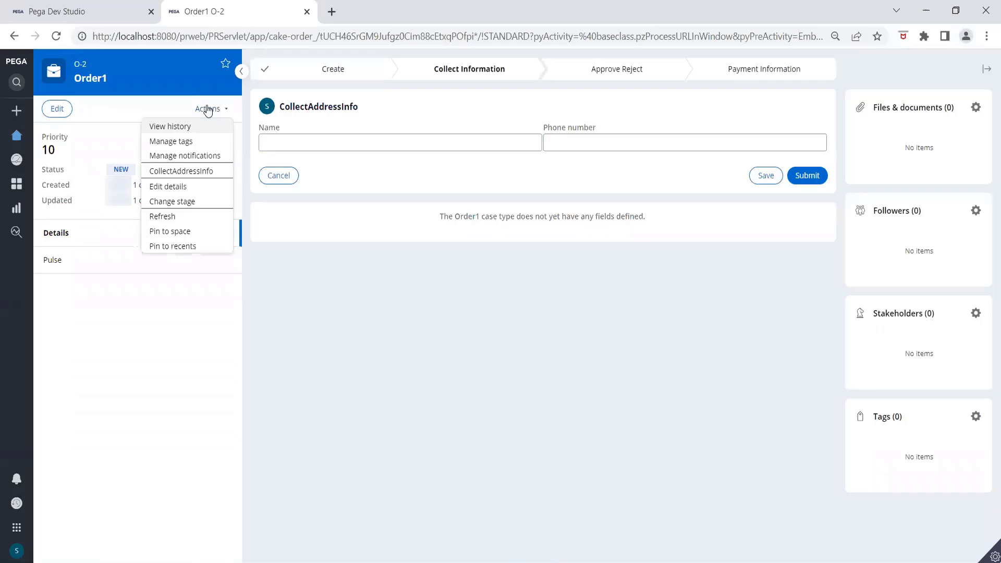
{"action": "left_click", "coordinate": [192, 214]}
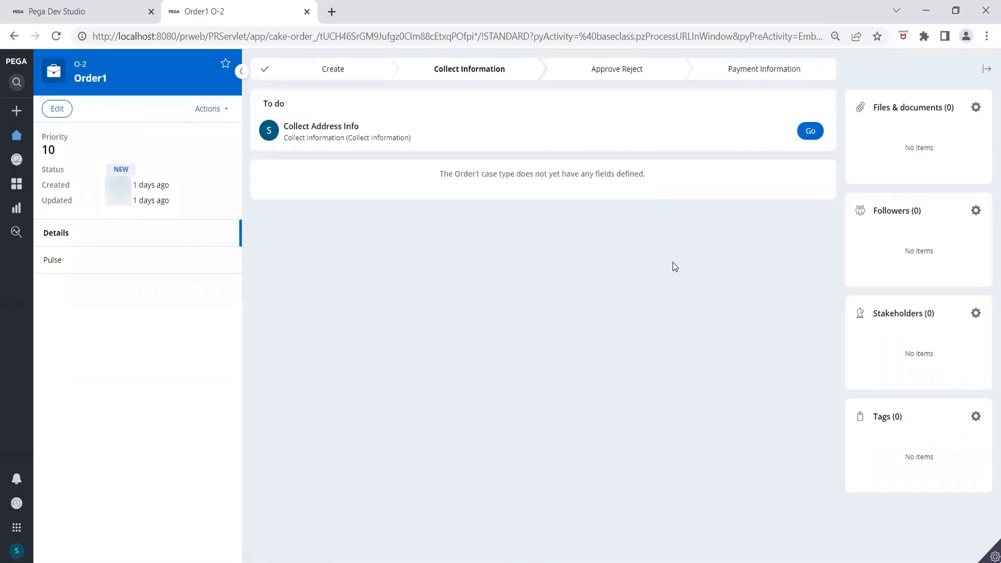
{"action": "left_click", "coordinate": [811, 131]}
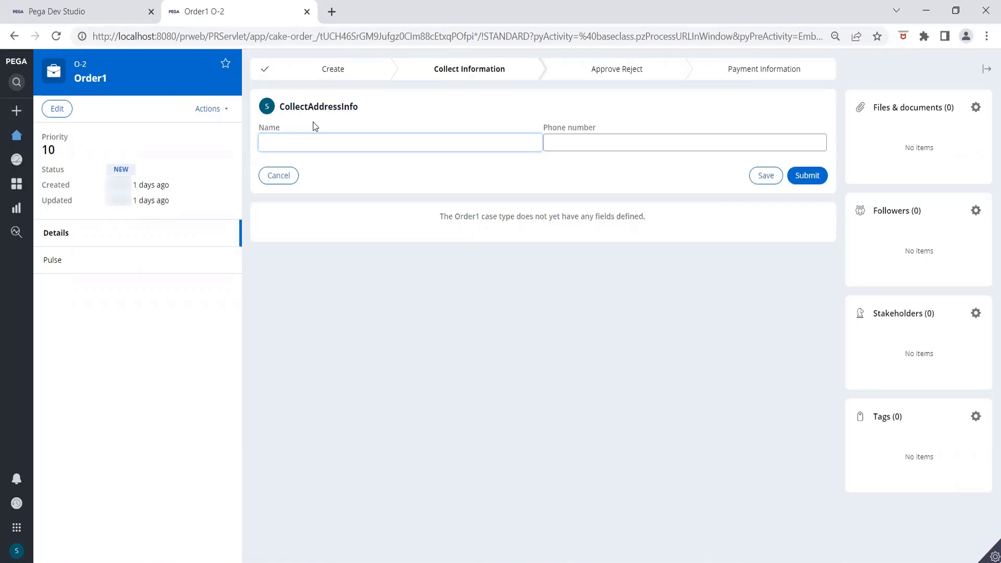
Switch back to Dev Studio and find the Cake-FW-CakeOrder-Work-Order1 class in the App explorer.
{"action": "left_click", "coordinate": [81, 18]}
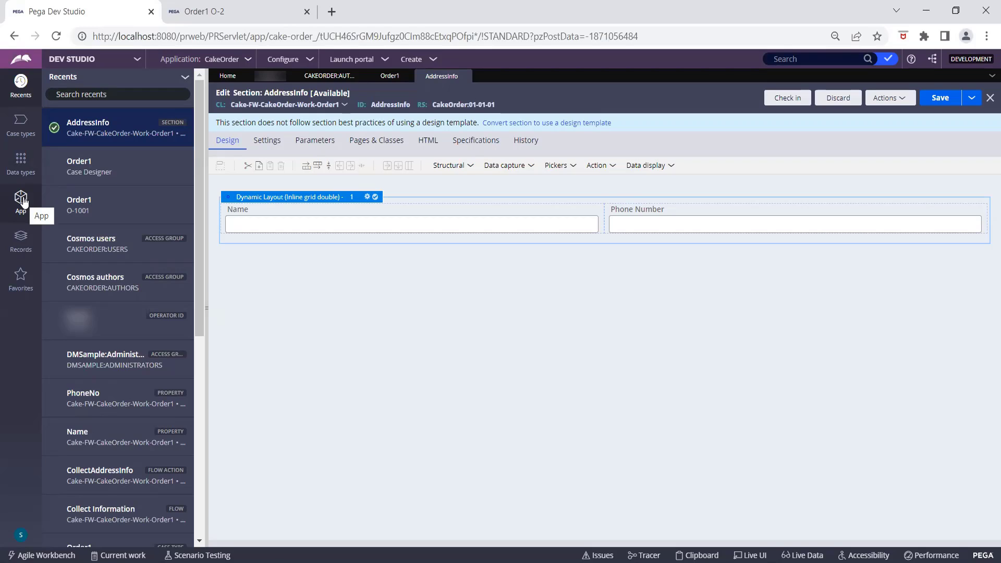
{"action": "left_click", "coordinate": [23, 199]}
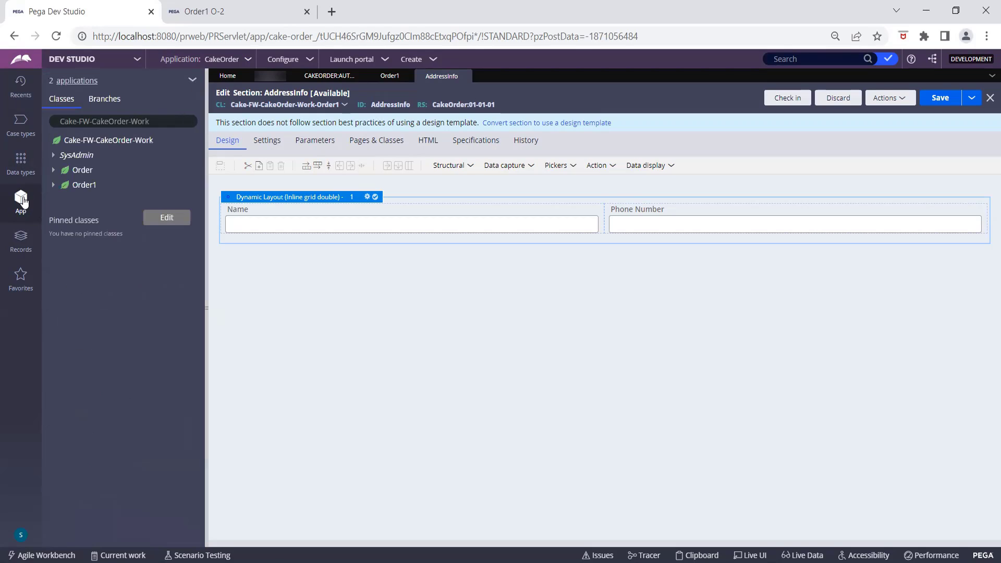
{"action": "left_click", "coordinate": [155, 121]}
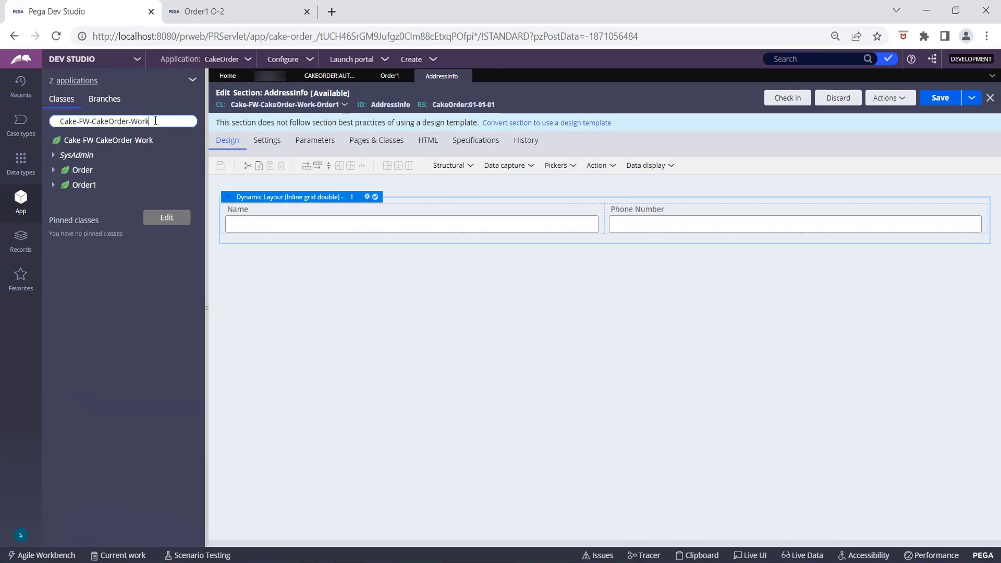
{"action": "type", "text": "-order"}
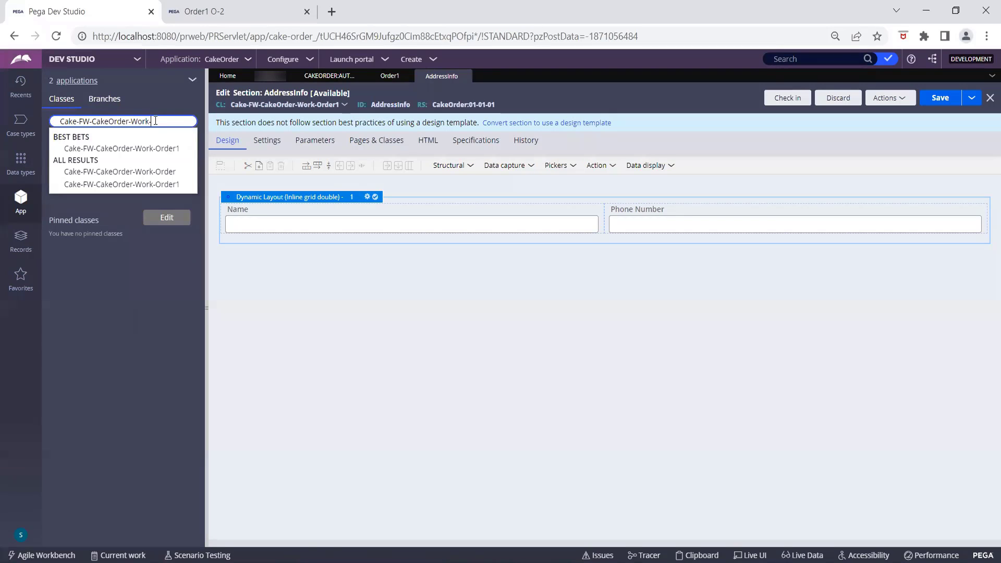
{"action": "type", "text": "1"}
{"action": "left_click", "coordinate": [159, 150]}
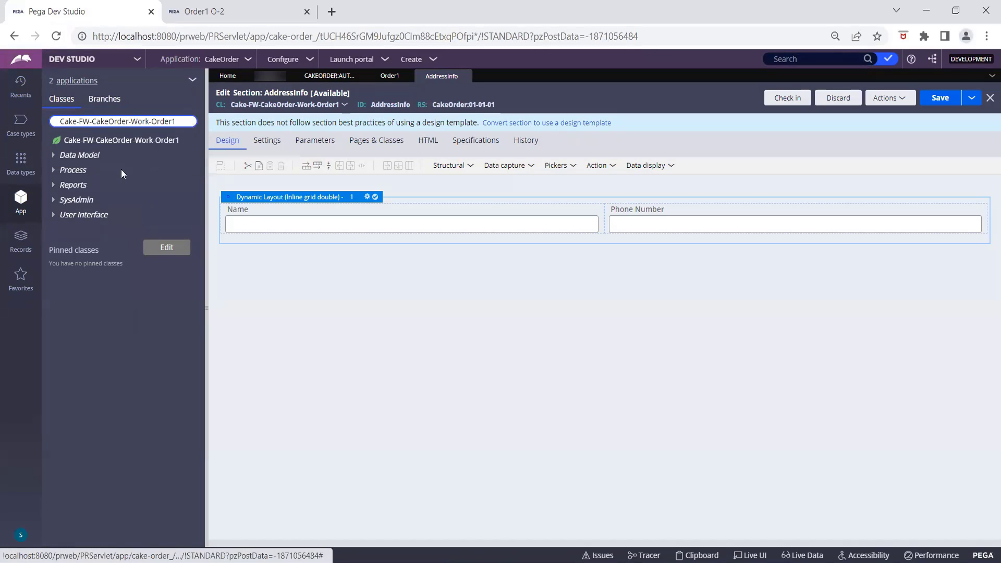
Create a DeliveryLocation property in the Order1 class under ruleset CakeOrder 01-01-01 and change its property type to Single Page.
{"action": "left_click", "coordinate": [79, 142]}
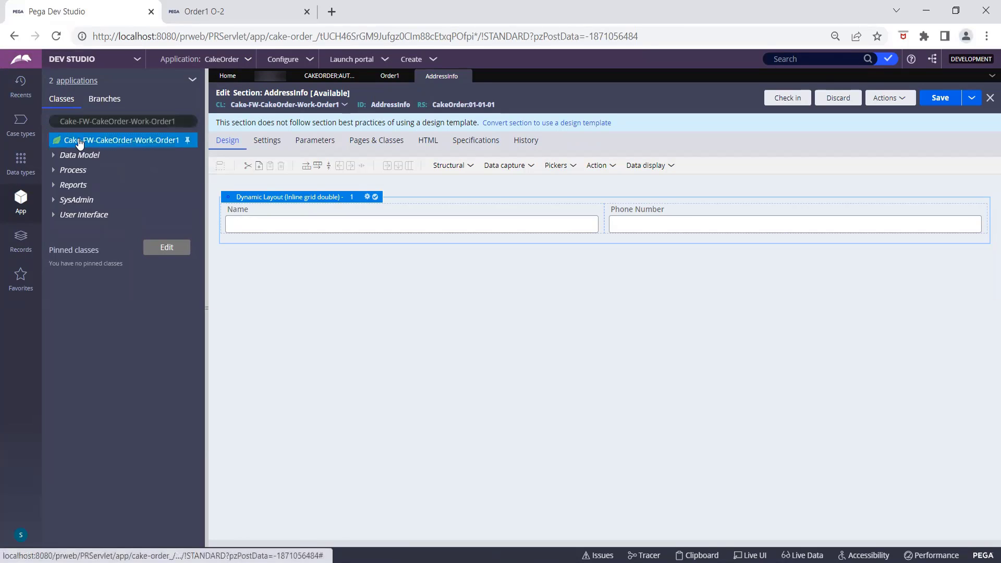
{"action": "right_click", "coordinate": [80, 142]}
{"action": "mouse_move", "coordinate": [93, 155]}
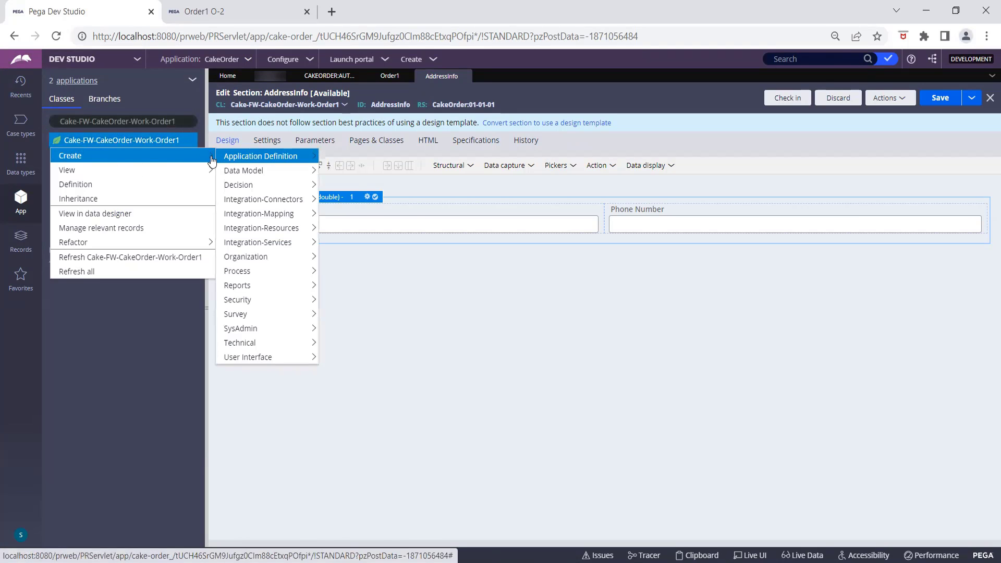
{"action": "mouse_move", "coordinate": [232, 172]}
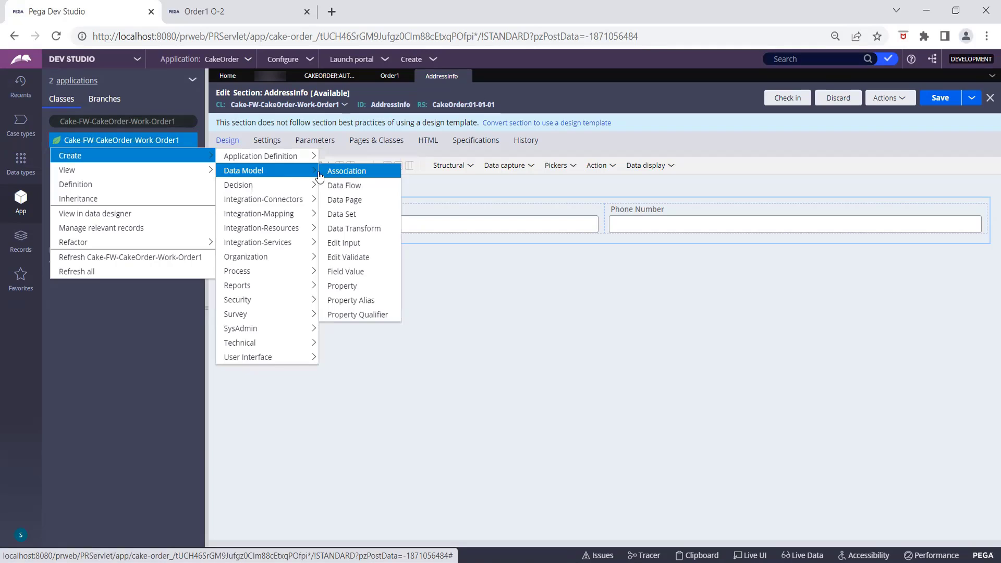
{"action": "left_click", "coordinate": [342, 286]}
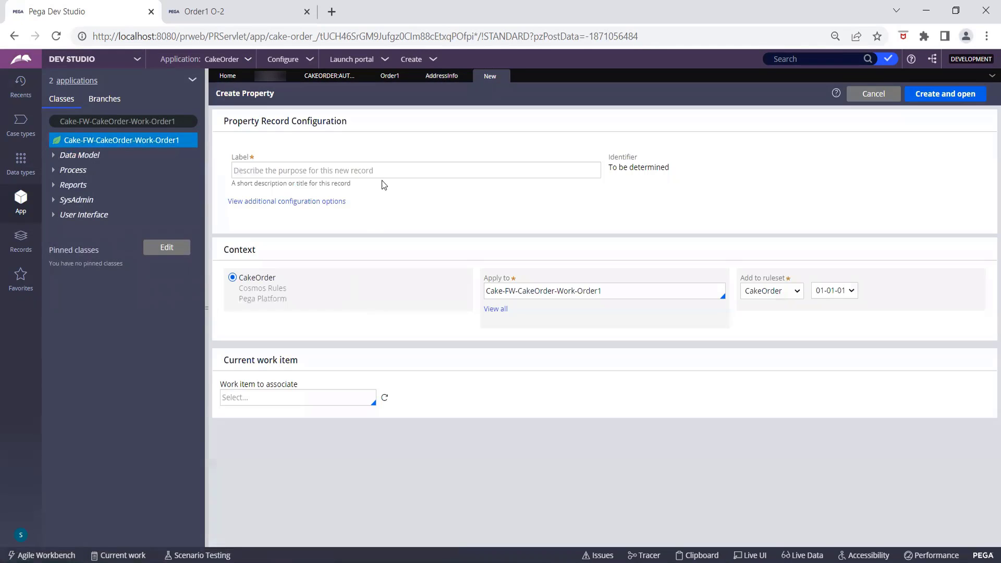
{"action": "left_click", "coordinate": [374, 172]}
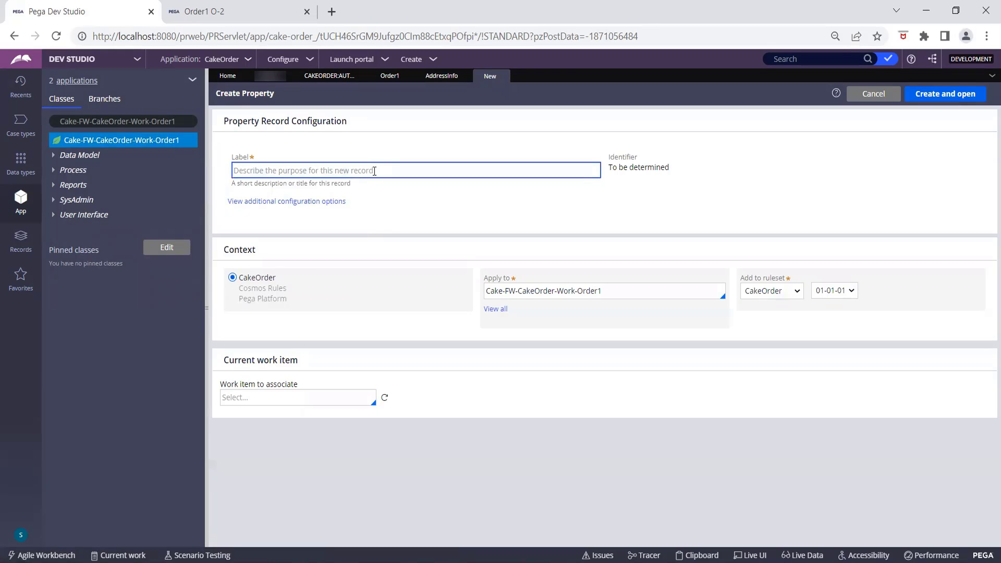
{"action": "type", "text": "Deliv"}
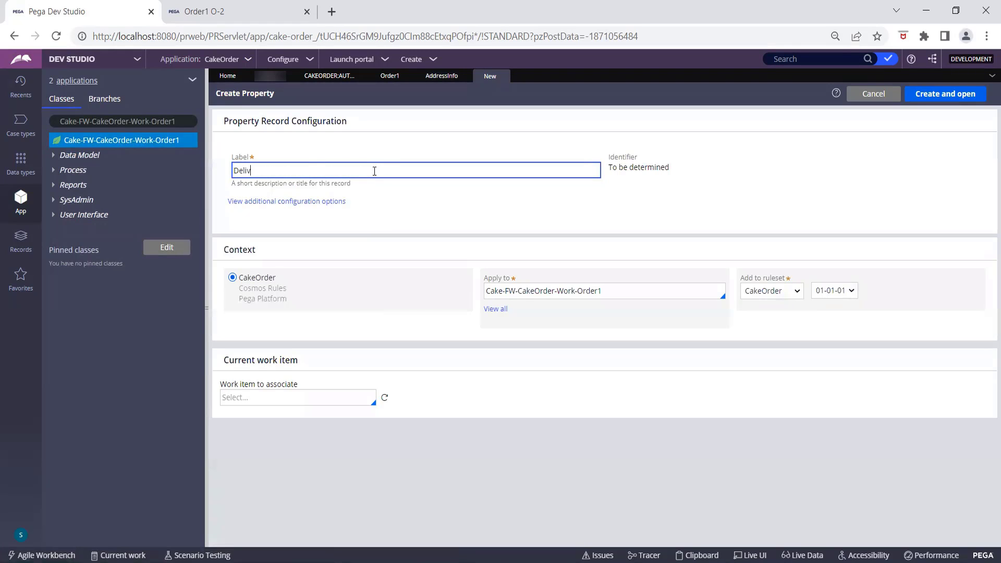
{"action": "type", "text": "eryLocation"}
{"action": "left_click", "coordinate": [610, 211]}
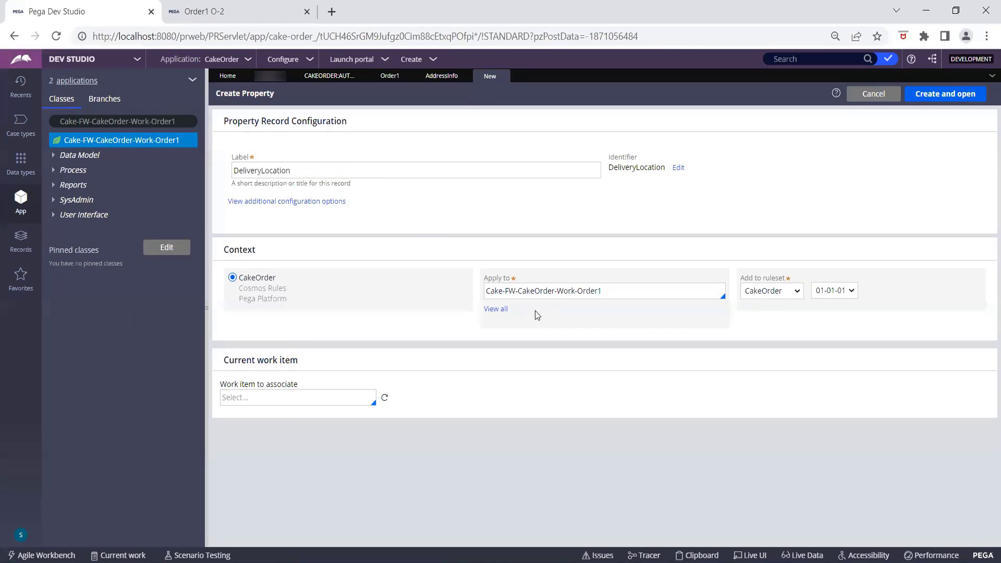
{"action": "left_click", "coordinate": [550, 292]}
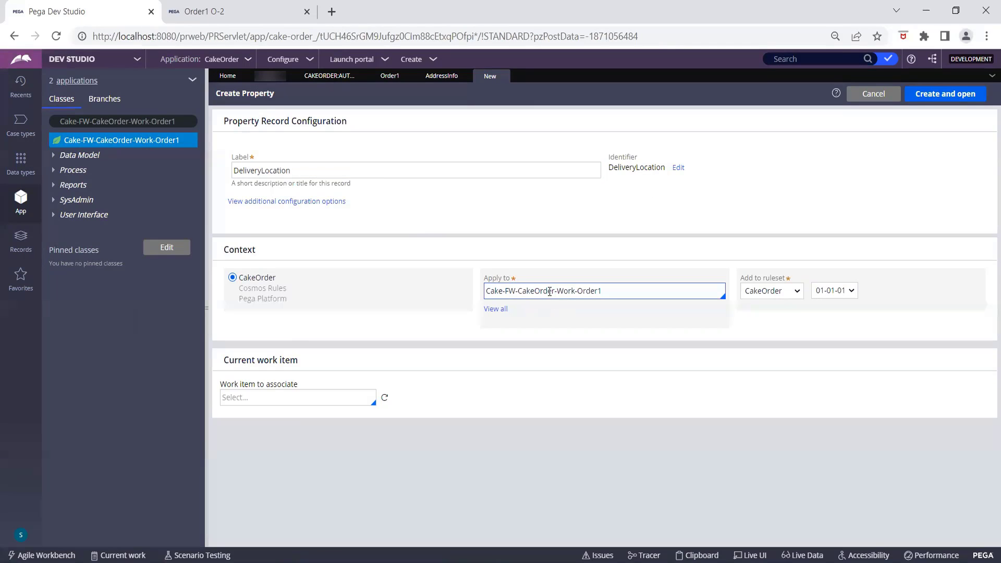
{"action": "left_click", "coordinate": [768, 294]}
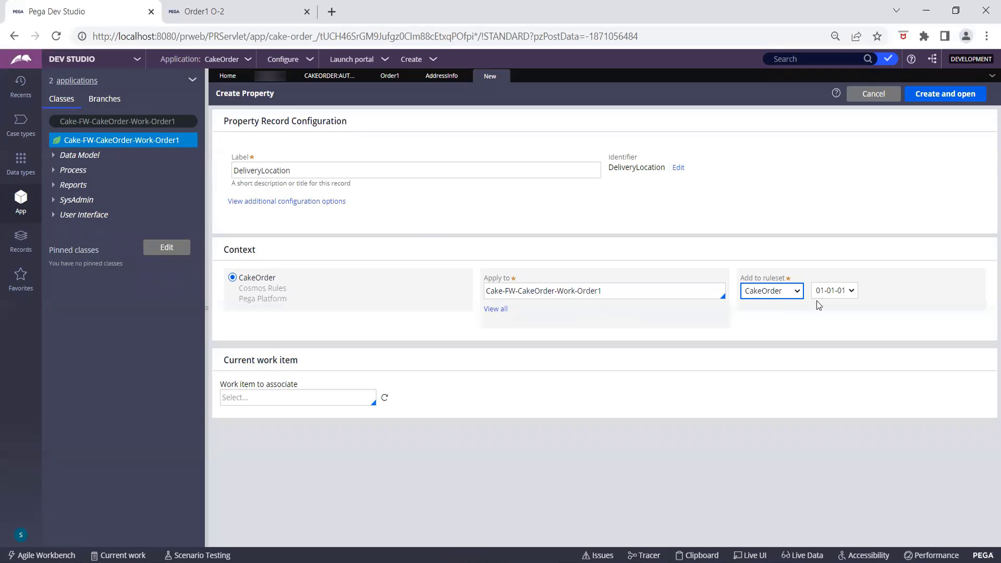
{"action": "left_click", "coordinate": [935, 101]}
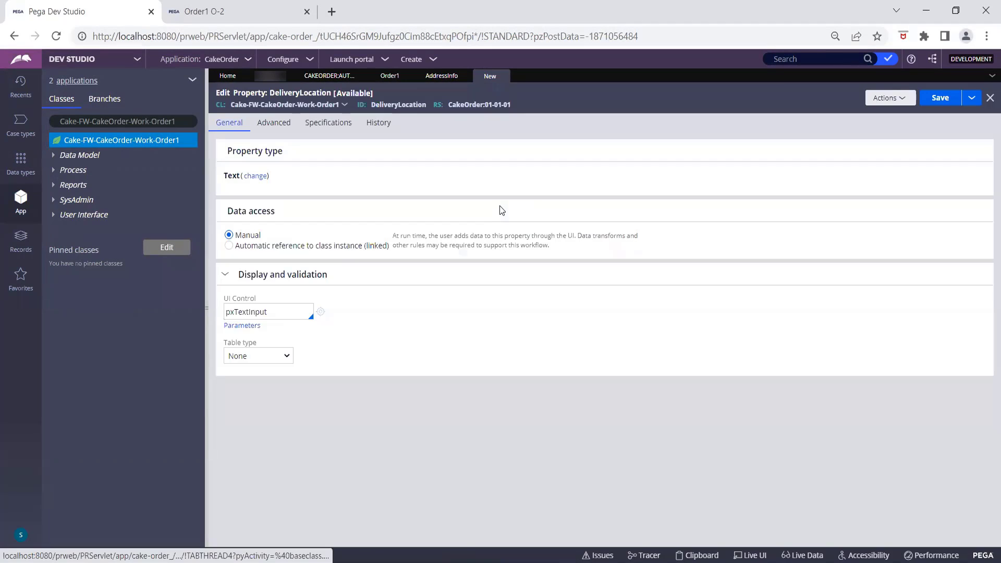
{"action": "left_click", "coordinate": [254, 178]}
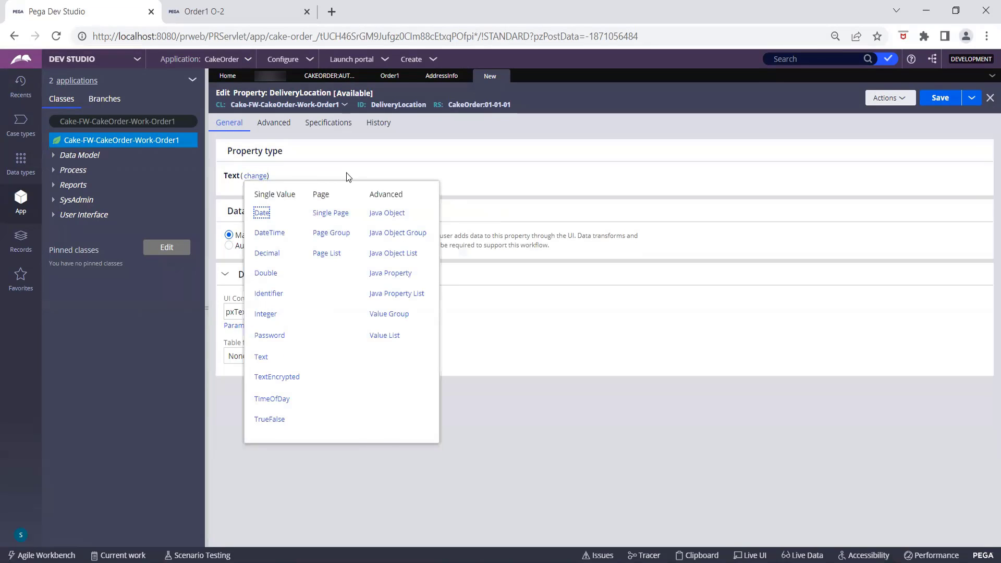
{"action": "left_click", "coordinate": [328, 214]}
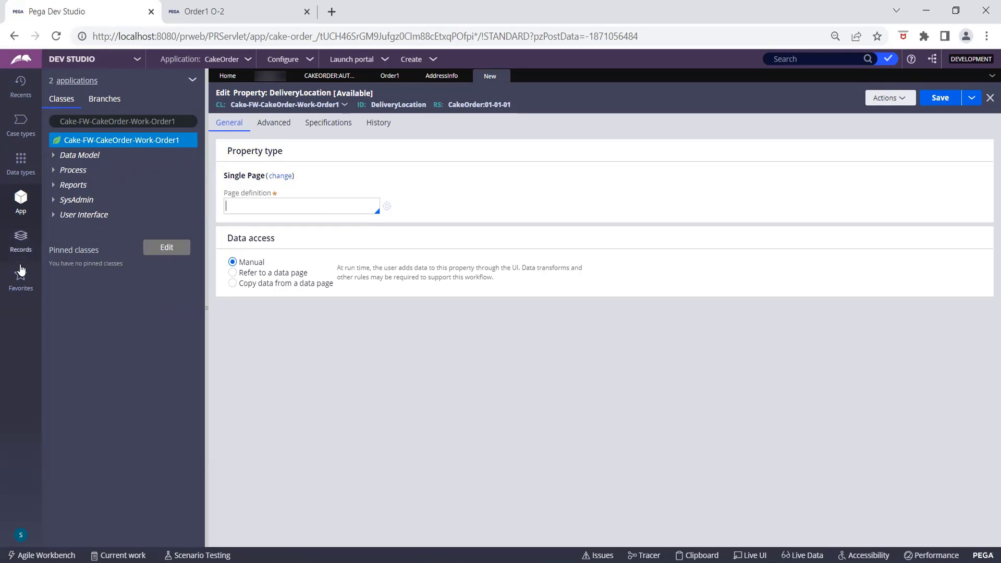
Add a new data type labelled Address under the parent class Cake-FW-CakeOrder-Data in the CakeOrder ruleset.
{"action": "left_click", "coordinate": [22, 165]}
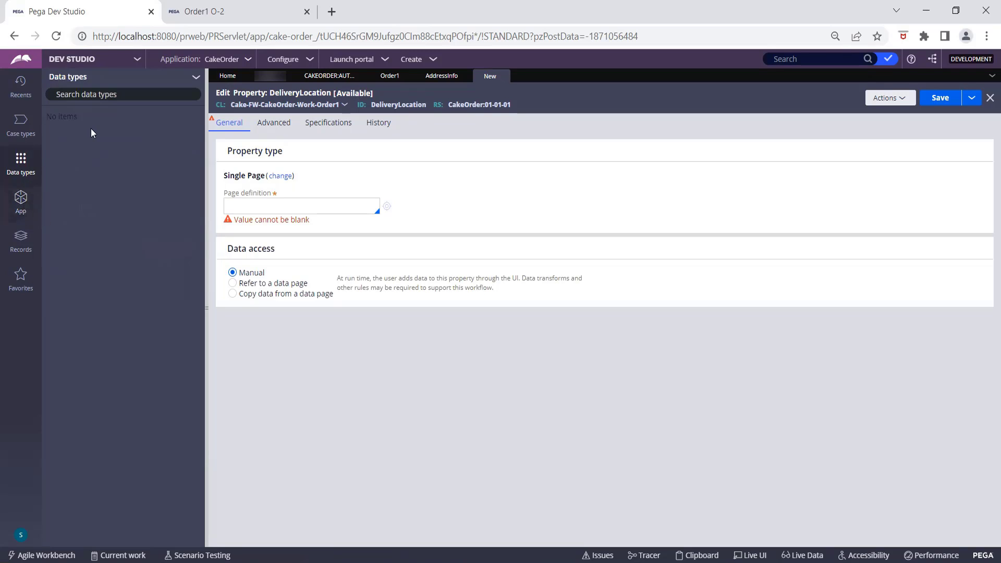
{"action": "left_click", "coordinate": [194, 77]}
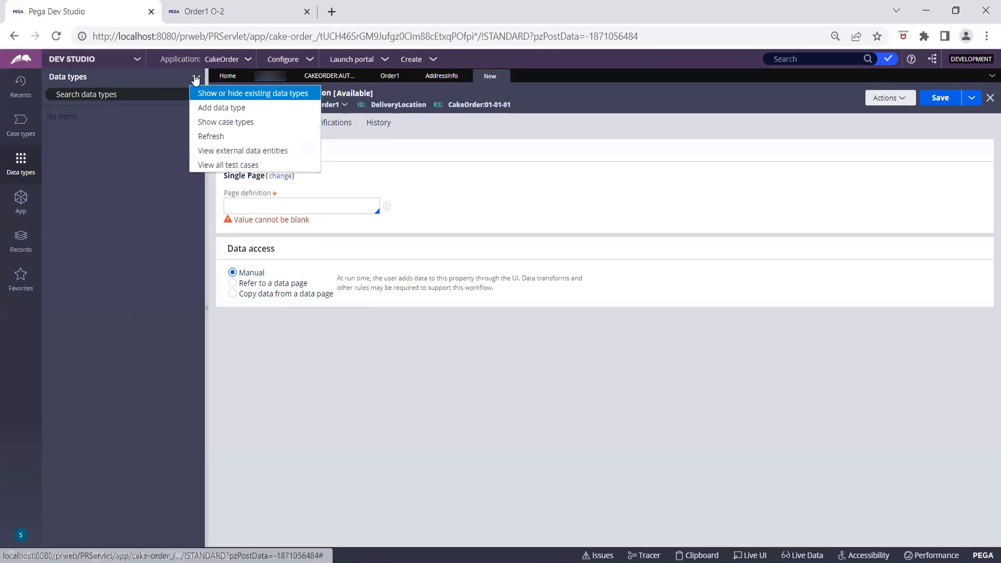
{"action": "left_click", "coordinate": [226, 108]}
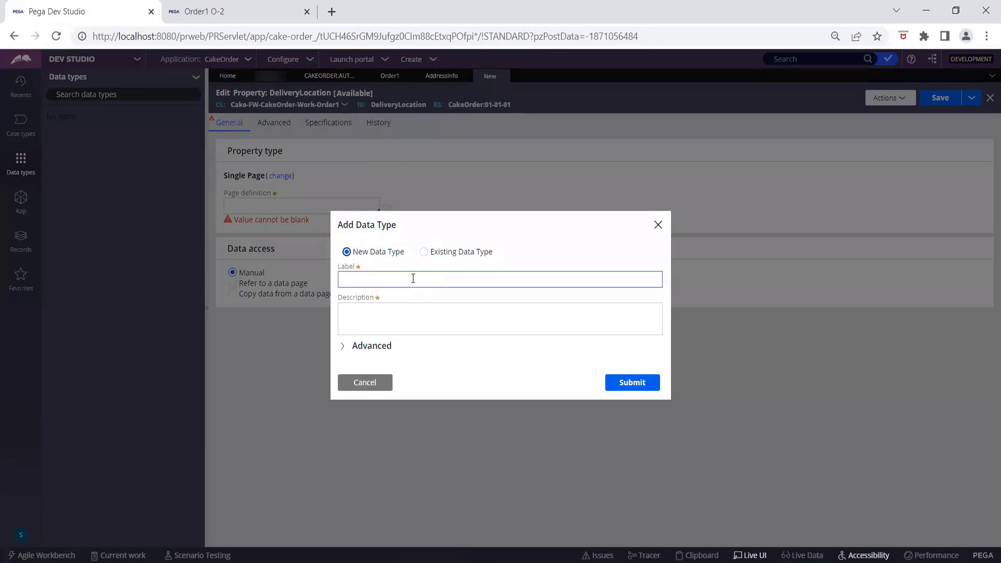
{"action": "left_click", "coordinate": [413, 278]}
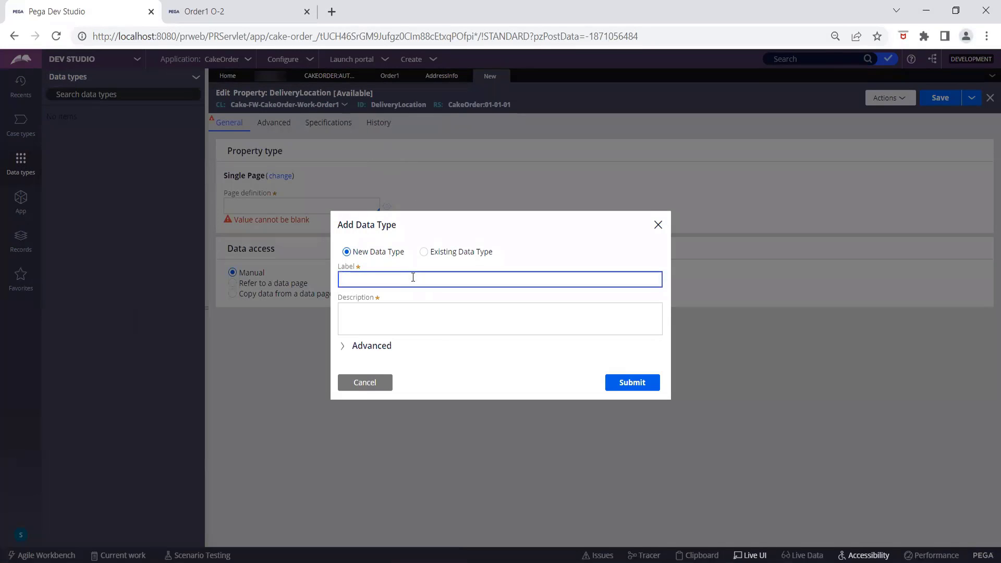
{"action": "type", "text": "Address"}
{"action": "left_click", "coordinate": [461, 321]}
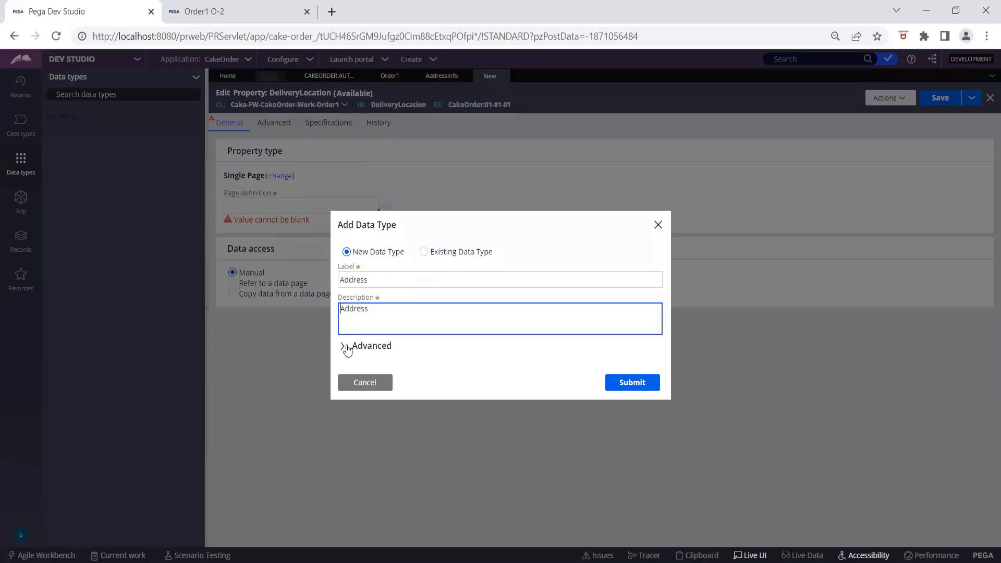
{"action": "left_click", "coordinate": [344, 346]}
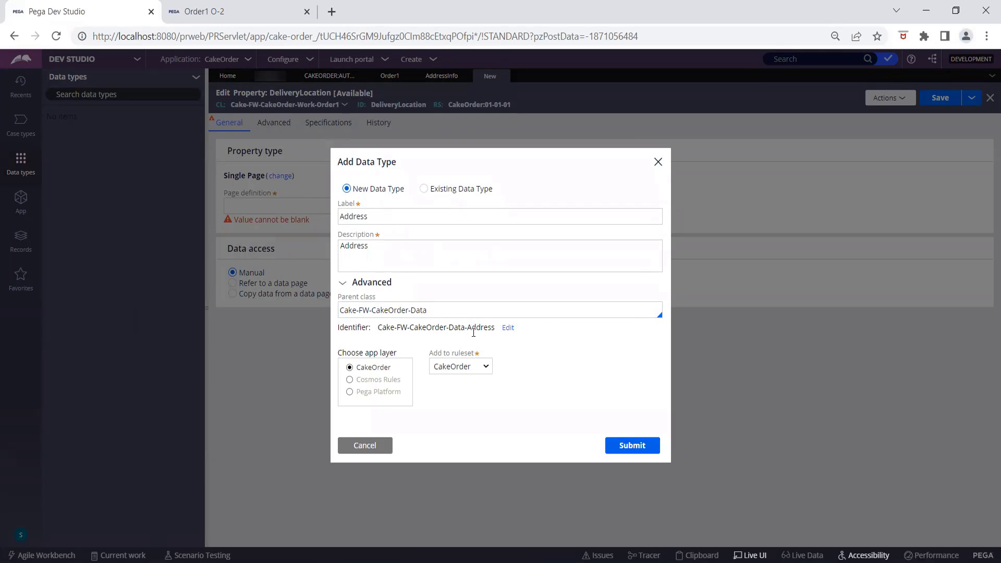
{"action": "left_click", "coordinate": [433, 315]}
{"action": "left_click", "coordinate": [632, 446]}
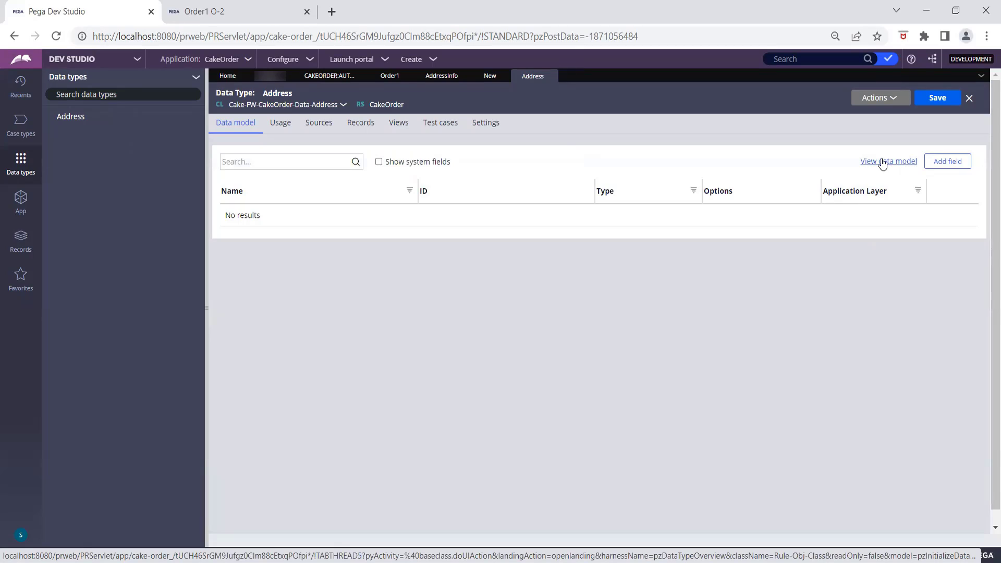
Add a single-line text field named ZipCode to the Address data type and continue with another field.
{"action": "left_click", "coordinate": [949, 163]}
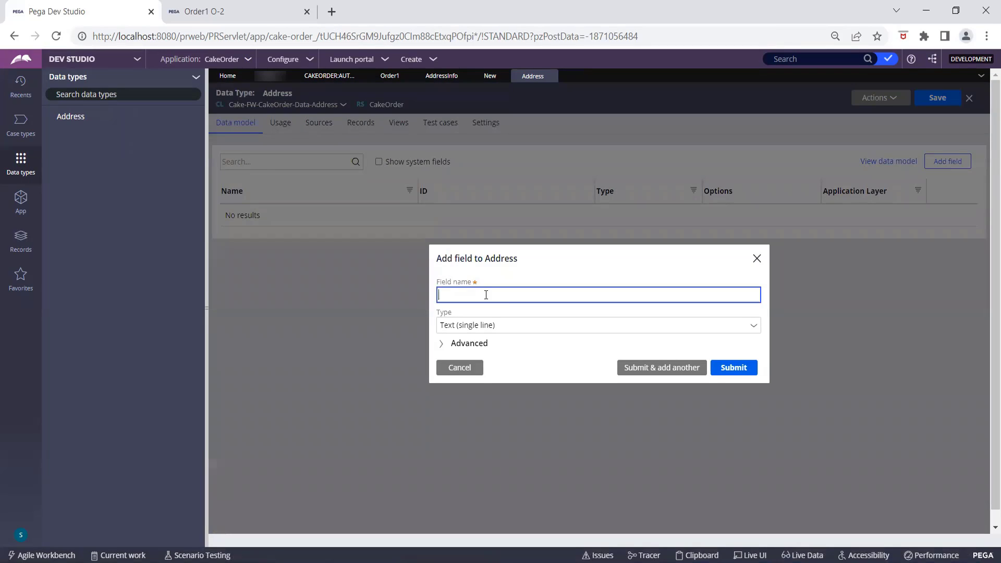
{"action": "type", "text": "ZipCode"}
{"action": "left_click", "coordinate": [676, 371]}
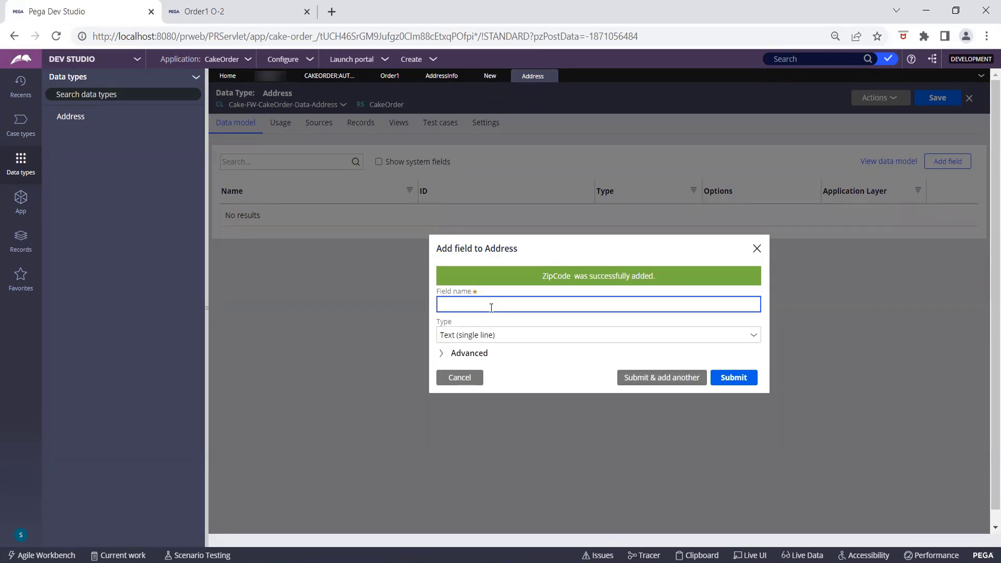
Add a single-line text field named StreetName, written without a space, to the Address data type and continue with another field.
{"action": "type", "text": "Street Name"}
{"action": "key", "text": "Left"}
{"action": "key", "text": "Left"}
{"action": "key", "text": "Left"}
{"action": "key", "text": "Left"}
{"action": "key", "text": "BackSpace"}
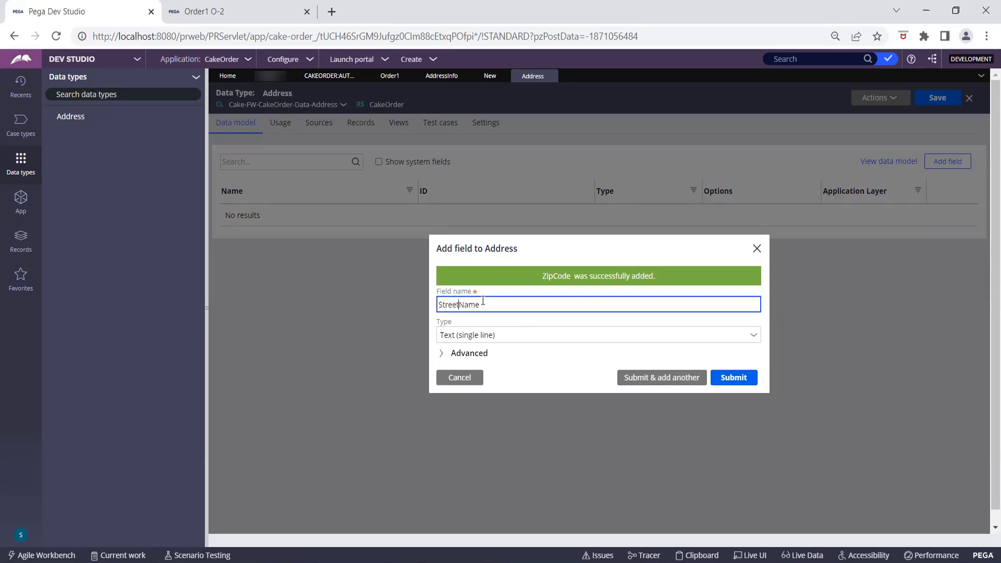
{"action": "left_click", "coordinate": [649, 382]}
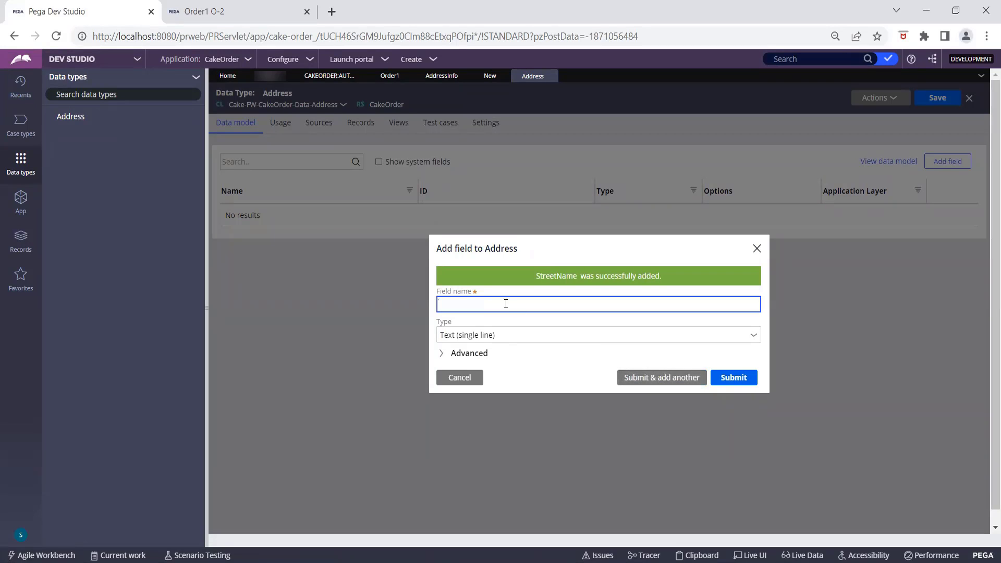
Add single-line text fields named LandMark and HouseNo to the Address data type and save the data type.
{"action": "type", "text": "LandMark"}
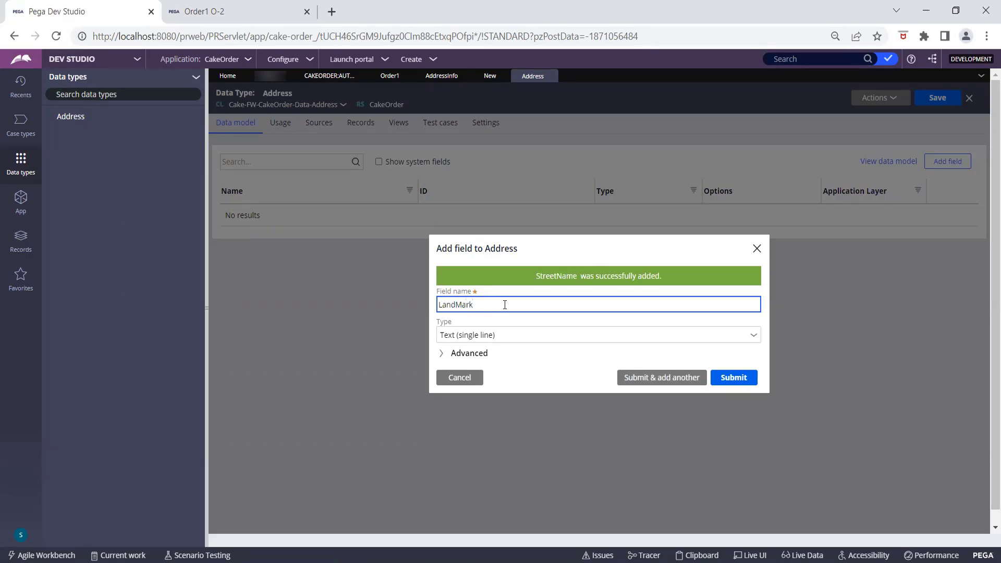
{"action": "left_click", "coordinate": [642, 382]}
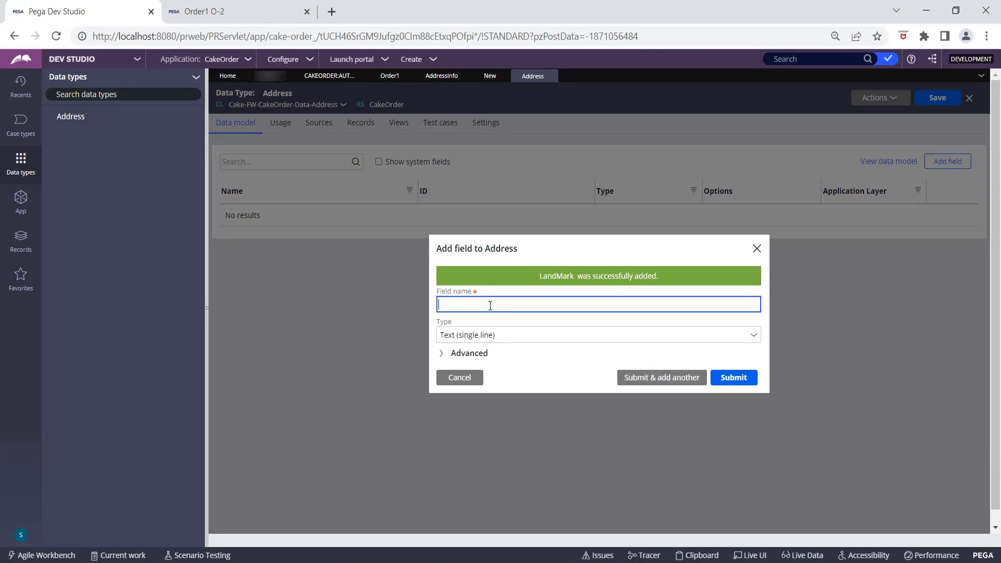
{"action": "type", "text": "HouseNo"}
{"action": "left_click", "coordinate": [738, 379]}
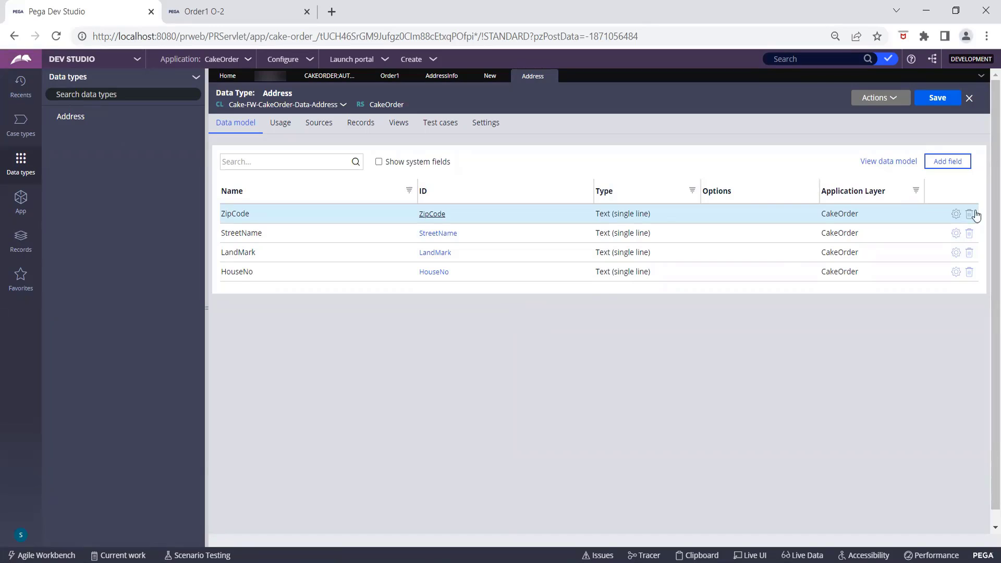
{"action": "left_click", "coordinate": [933, 99]}
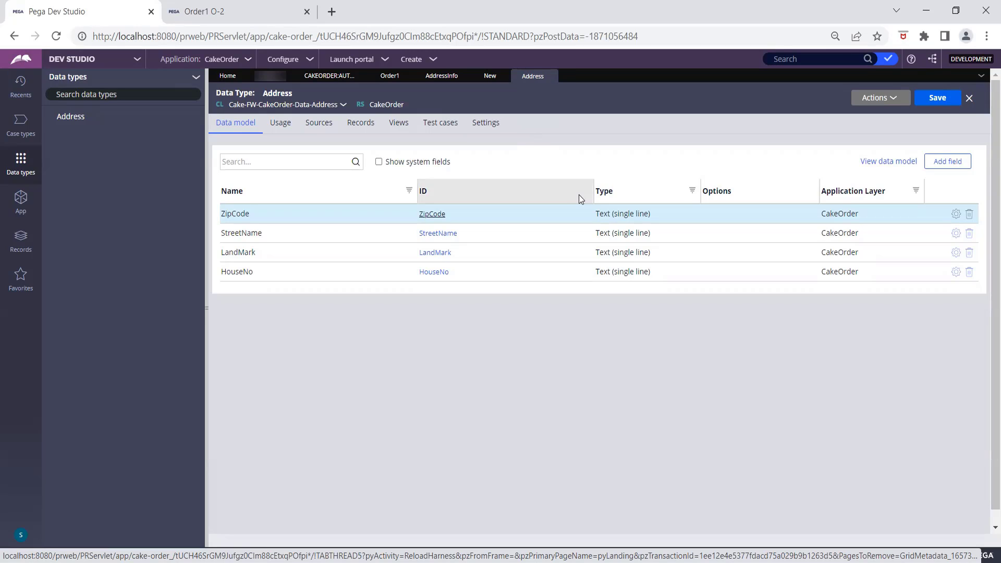
Open the ZipCode property of the Address data type to view its definition, and close it again.
{"action": "left_click", "coordinate": [432, 215]}
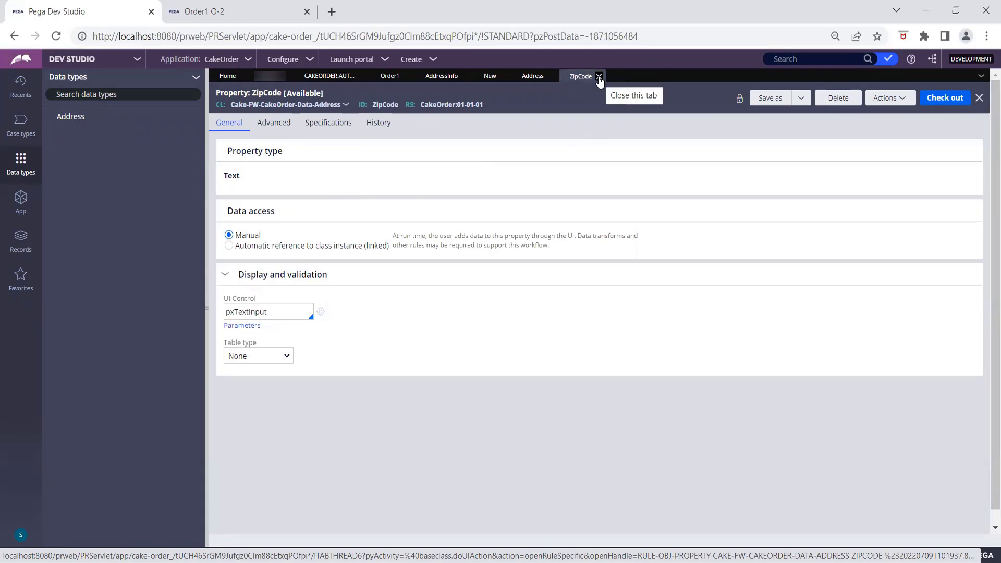
{"action": "left_click", "coordinate": [599, 77]}
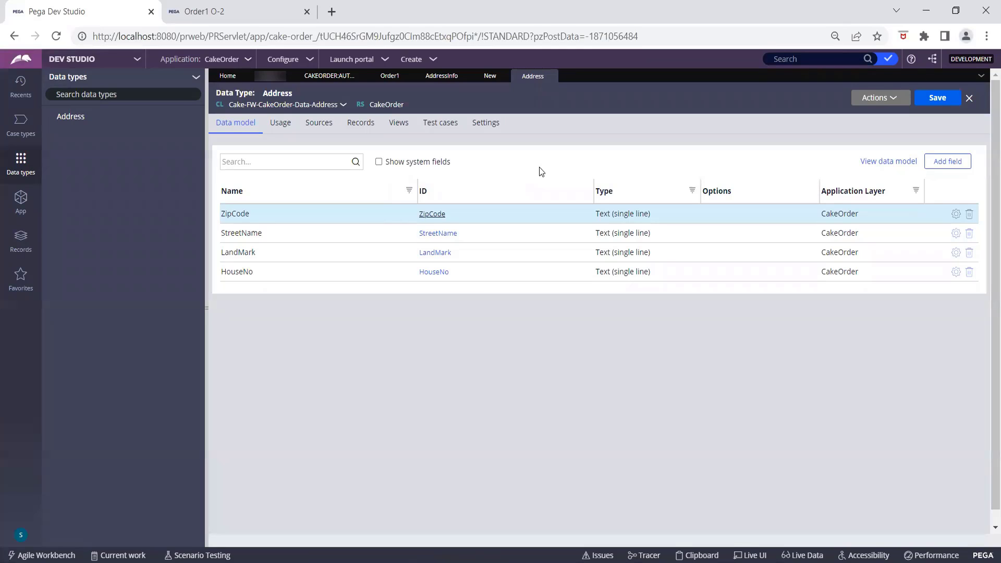
Set the DeliveryLocation property's page definition to Cake-FW-CakeOrder-Data-Address and save the property.
{"action": "left_click", "coordinate": [487, 80]}
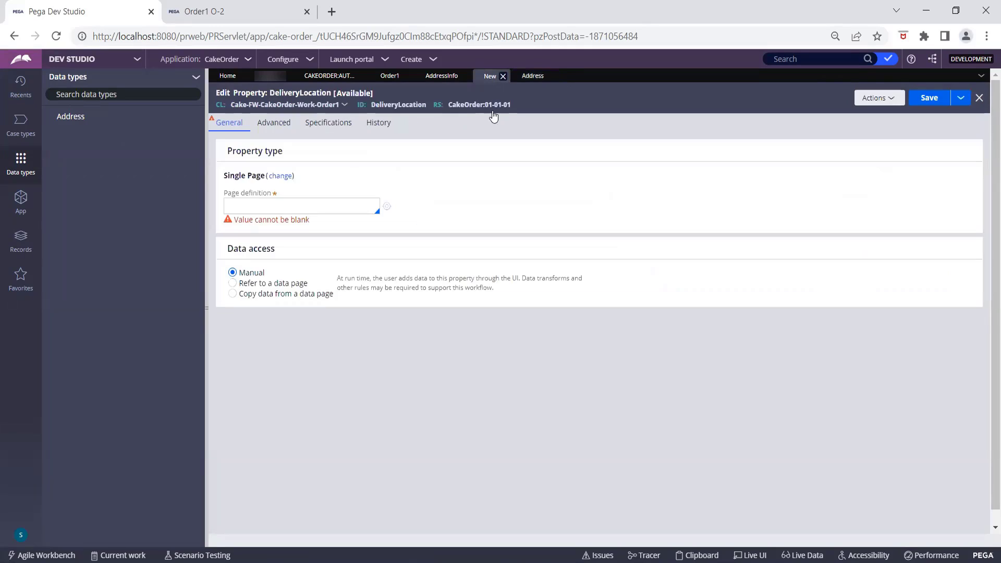
{"action": "left_click", "coordinate": [338, 205]}
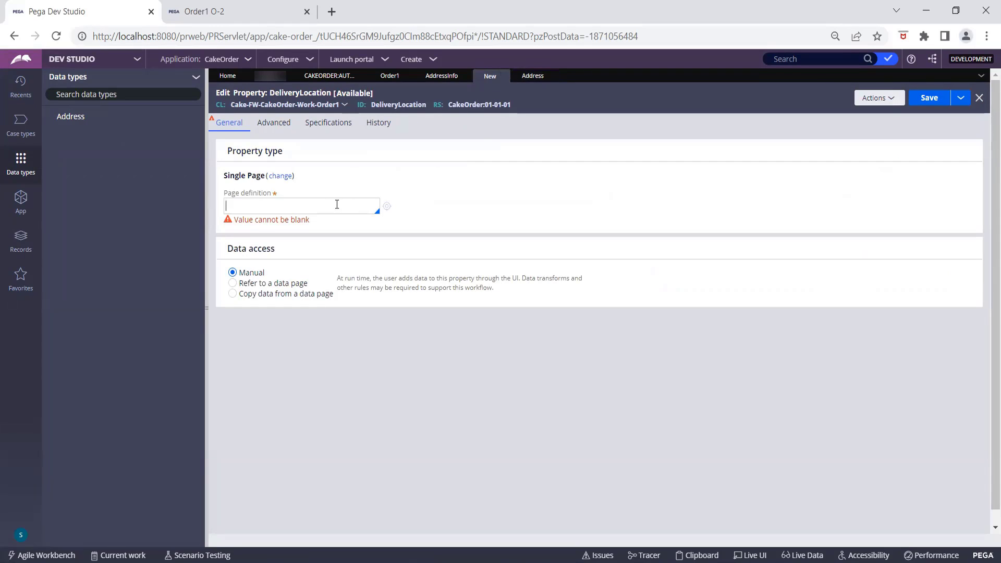
{"action": "left_click", "coordinate": [524, 78]}
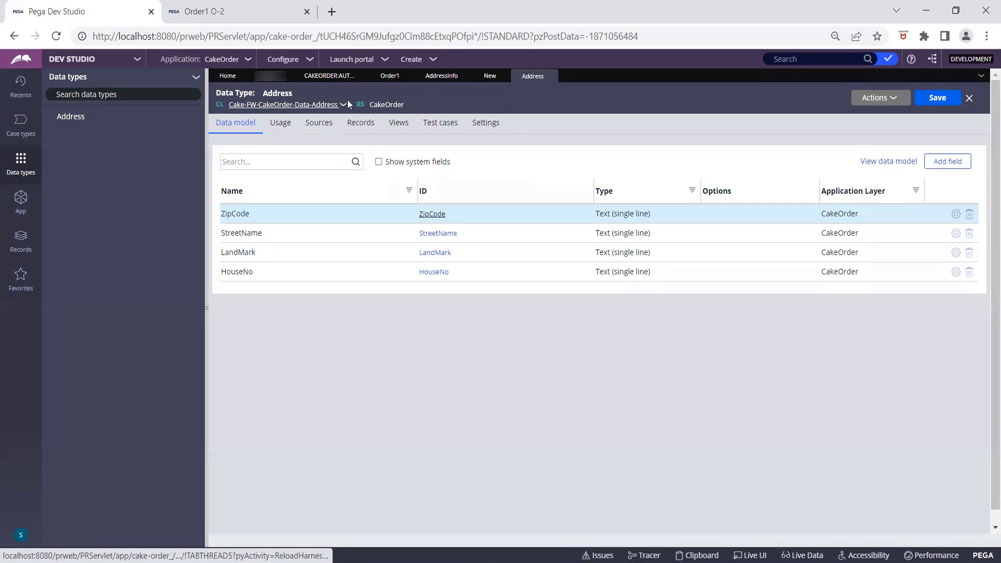
{"action": "left_click", "coordinate": [490, 78]}
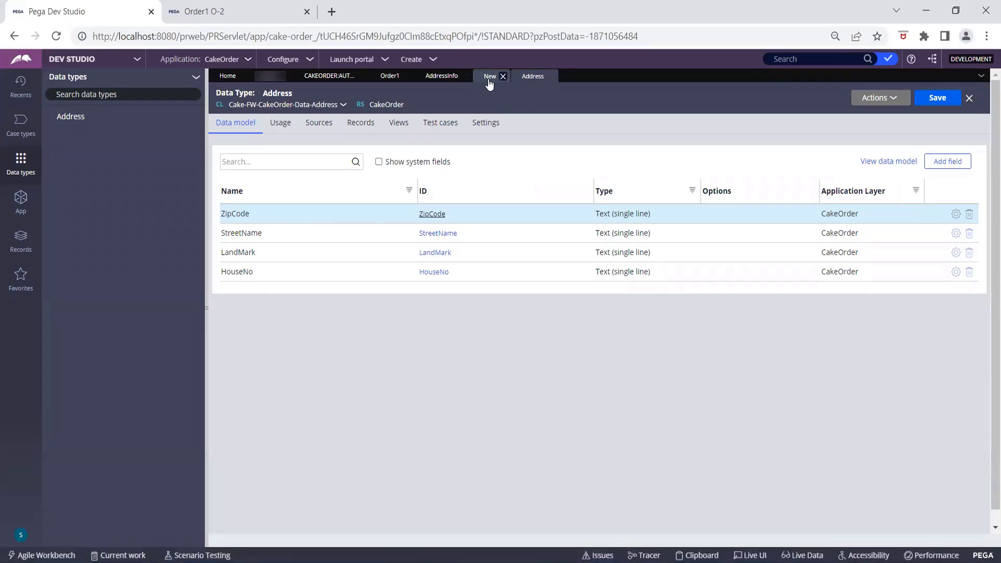
{"action": "type", "text": "C"}
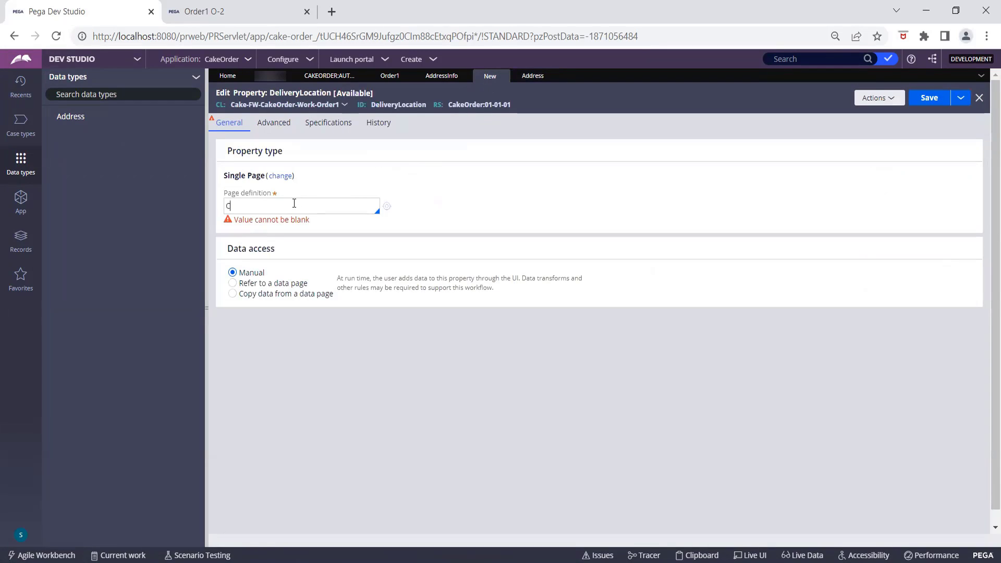
{"action": "type", "text": "ake-FW-"}
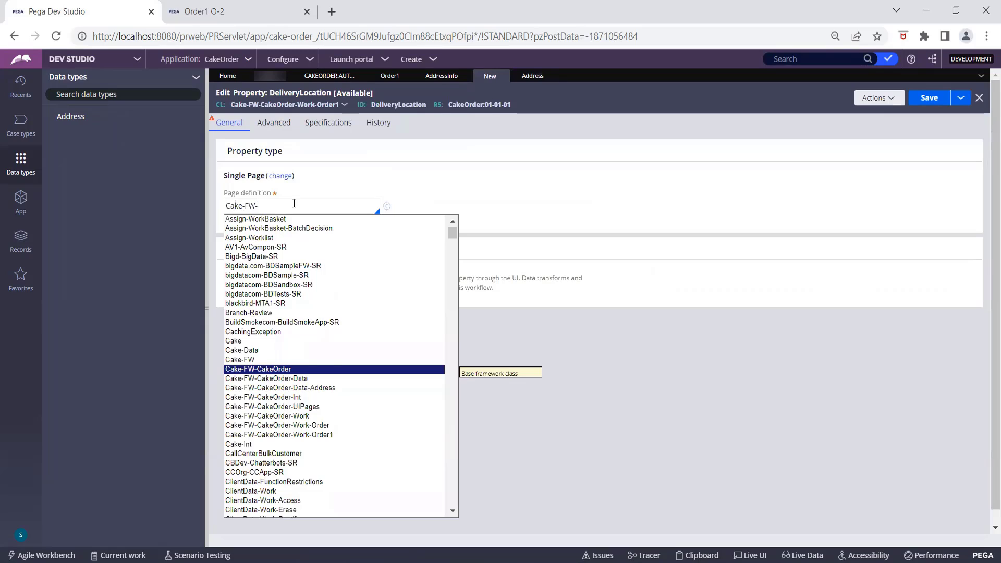
{"action": "left_click", "coordinate": [314, 389]}
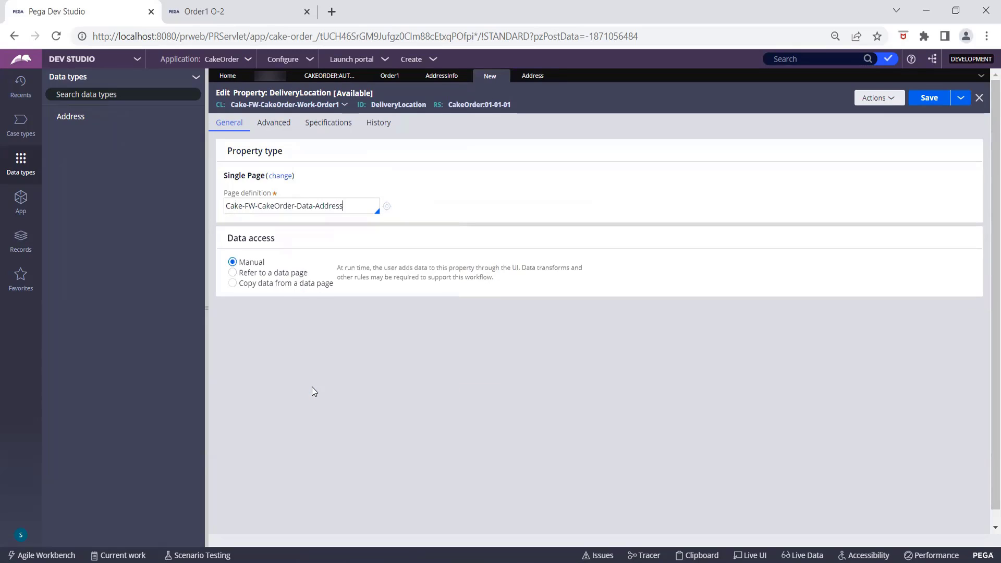
{"action": "left_click", "coordinate": [929, 98]}
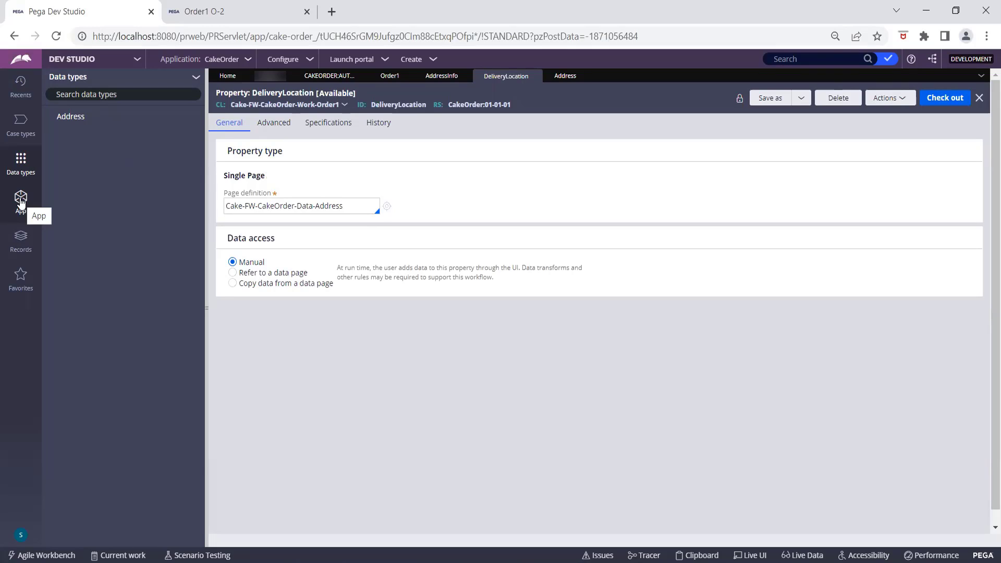
Expand the data model of class Cake-FW-CakeOrder-Work-Order1 down to the fields under DeliveryLocation, leaving the data pages collapsed.
{"action": "left_click", "coordinate": [21, 204]}
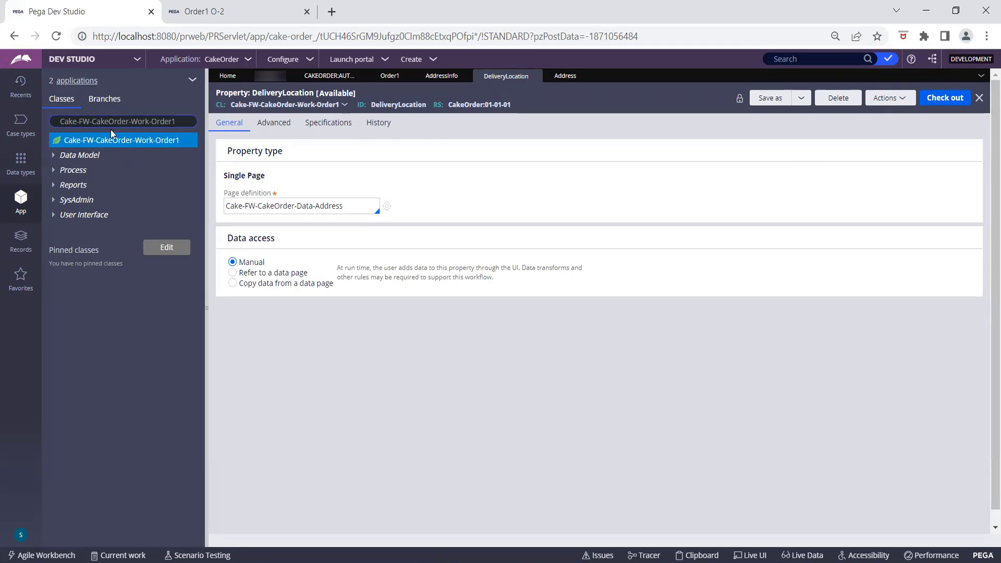
{"action": "left_click", "coordinate": [49, 152]}
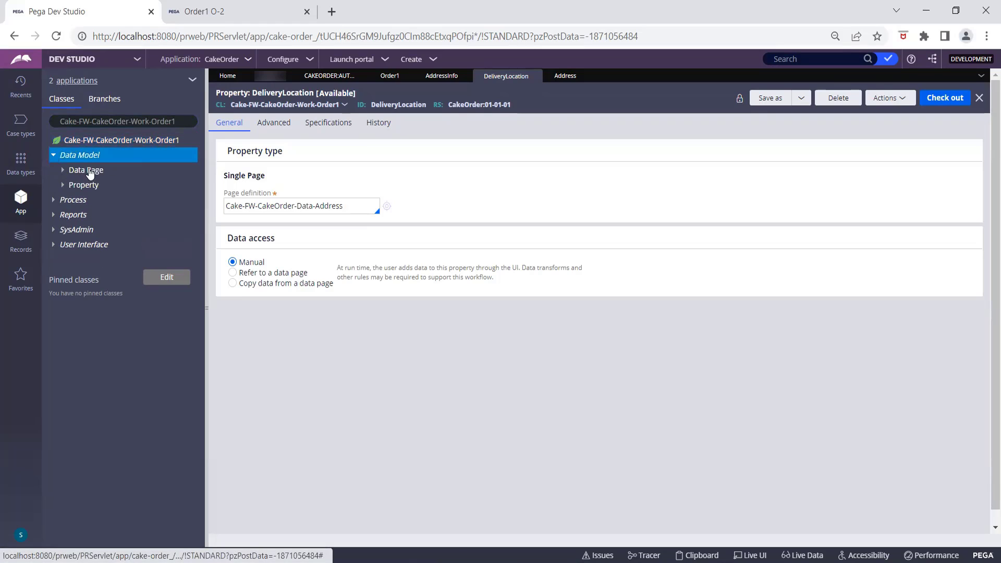
{"action": "left_click", "coordinate": [62, 173]}
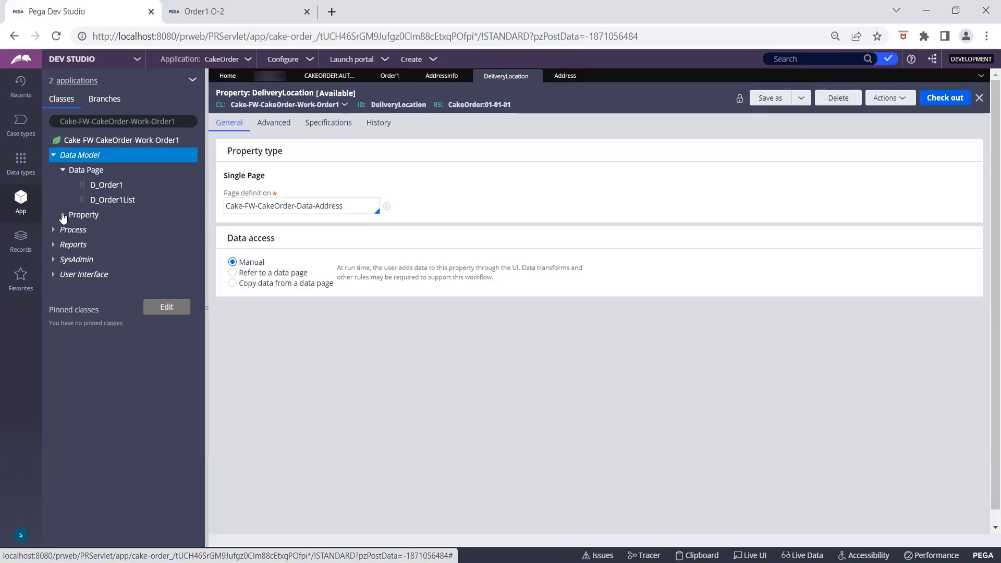
{"action": "left_click", "coordinate": [63, 214]}
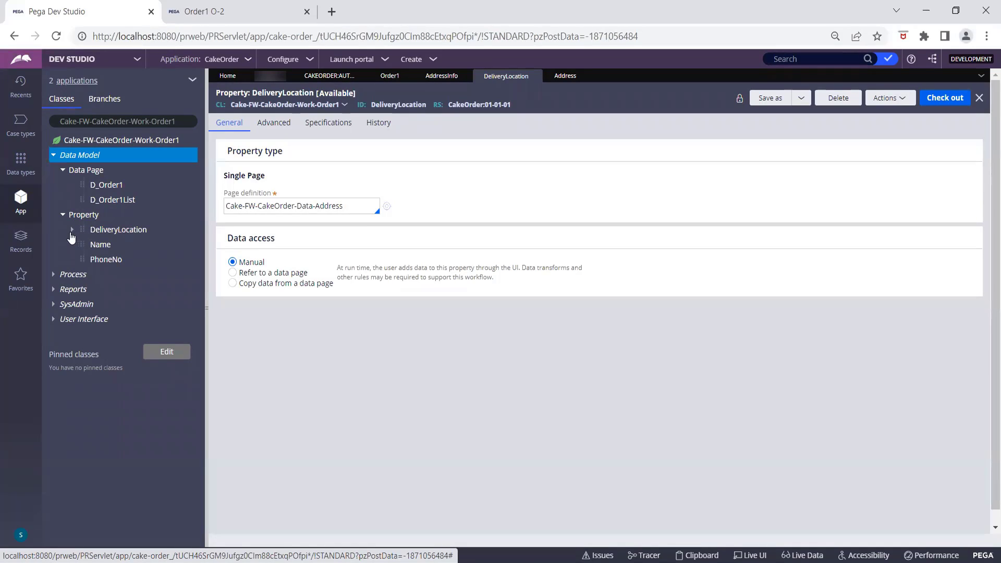
{"action": "left_click", "coordinate": [71, 231]}
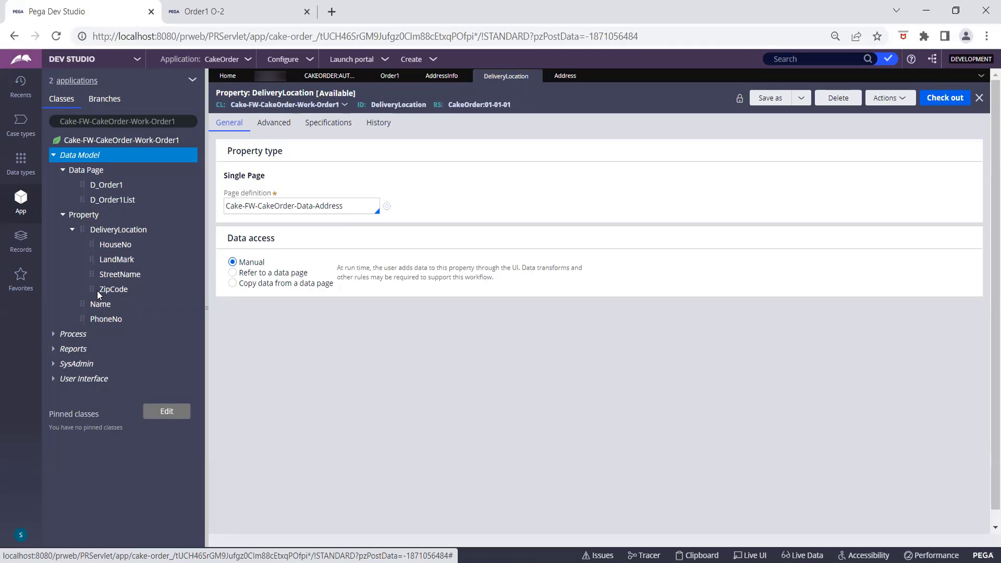
{"action": "left_click", "coordinate": [63, 170]}
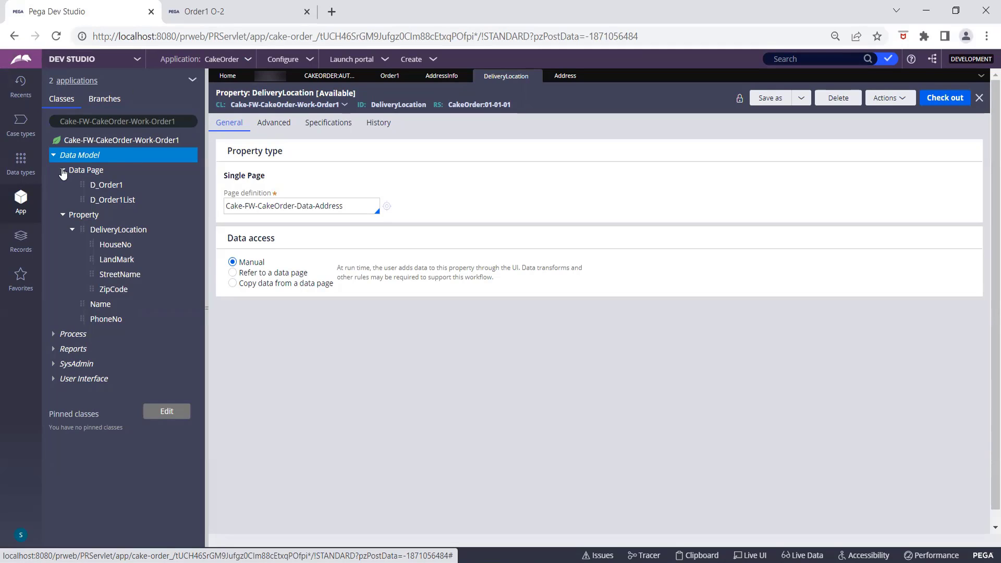
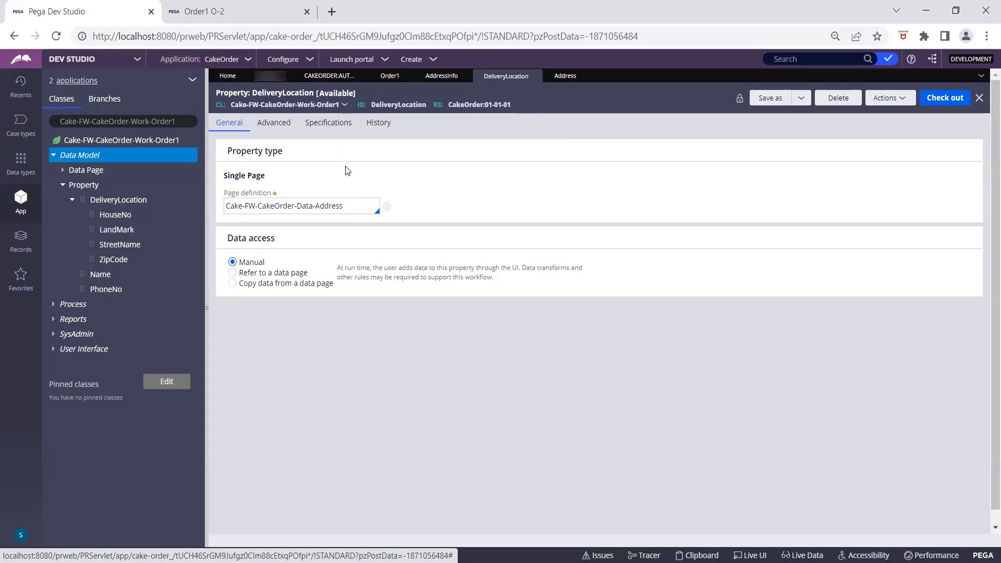
Add a second dynamic layout to the AddressInfo section, placed on its own below the Name and Phone Number layout.
{"action": "left_click", "coordinate": [442, 77]}
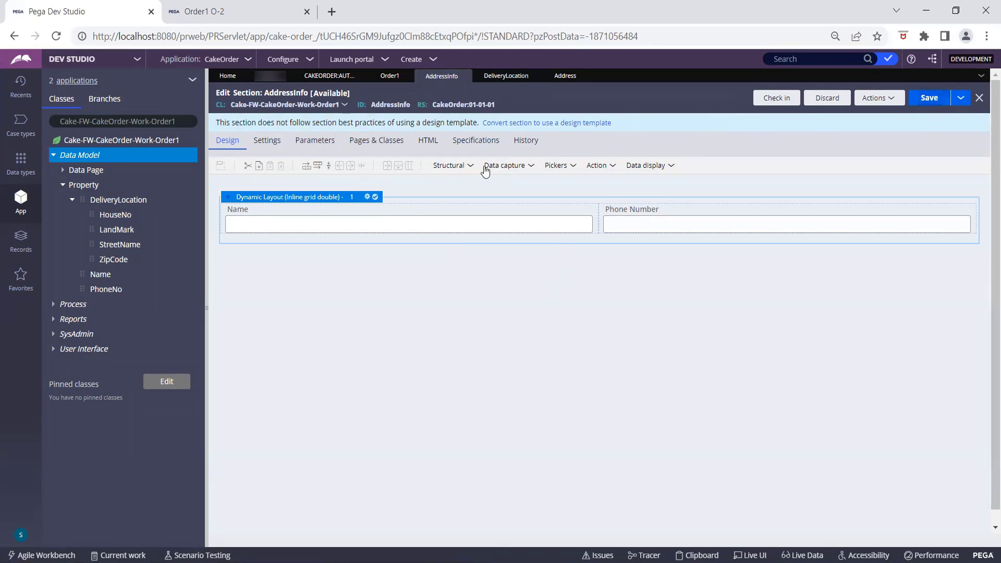
{"action": "left_click", "coordinate": [461, 166]}
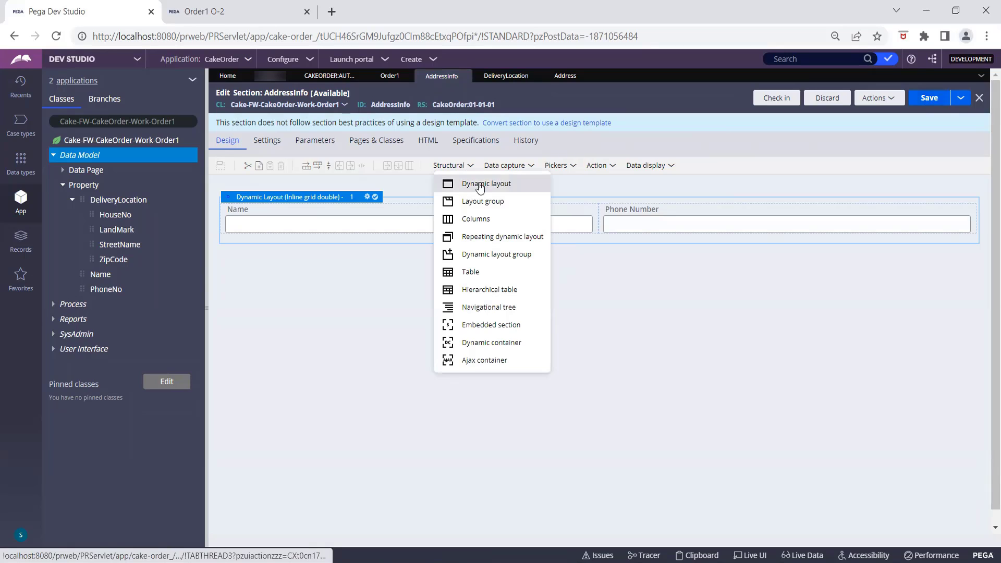
{"action": "left_click_drag", "start_coordinate": [481, 188], "coordinate": [351, 257]}
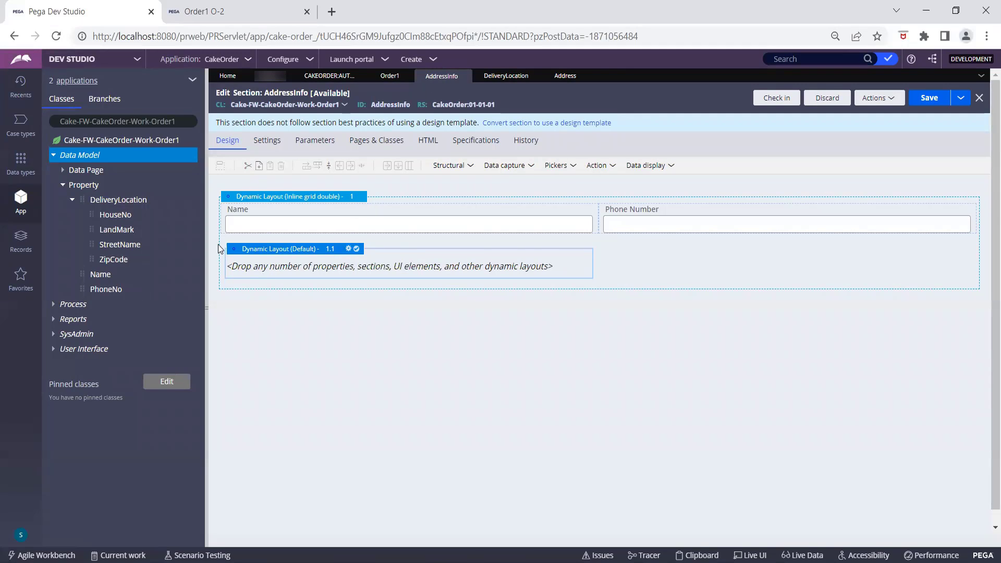
{"action": "left_click_drag", "start_coordinate": [234, 249], "coordinate": [230, 289]}
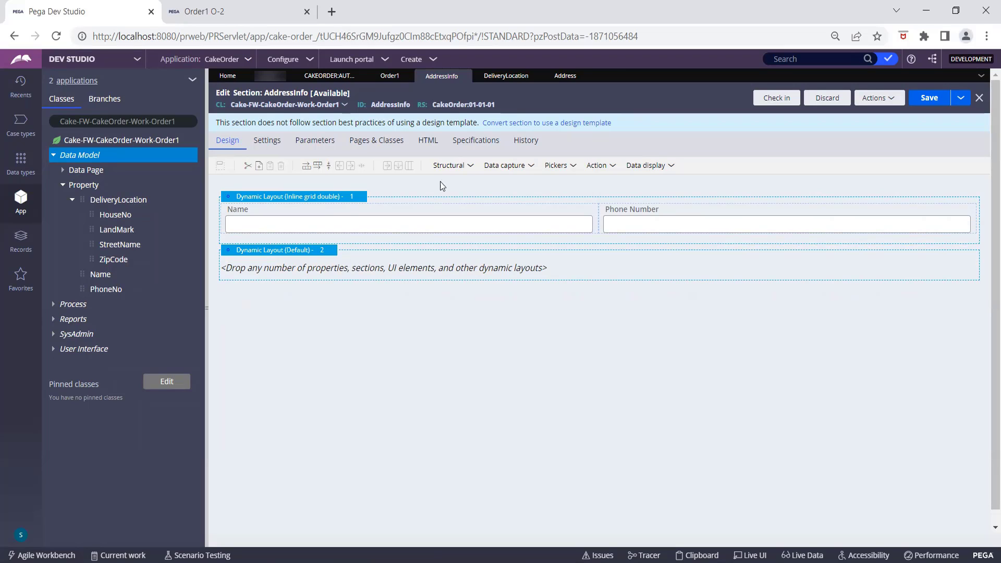
Add four text input controls, one below another, to the second dynamic layout of the AddressInfo section.
{"action": "left_click", "coordinate": [490, 170]}
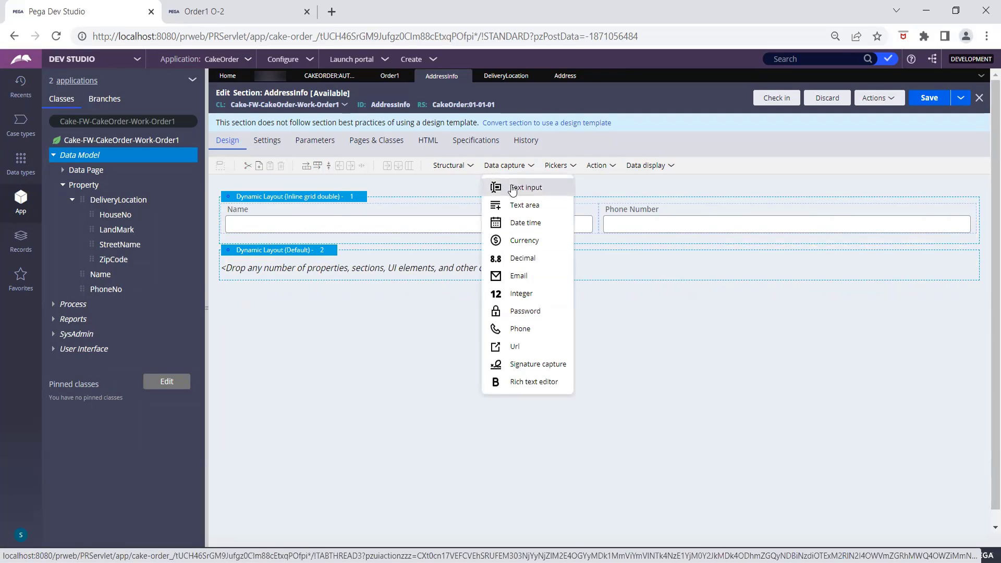
{"action": "left_click_drag", "start_coordinate": [513, 189], "coordinate": [336, 271]}
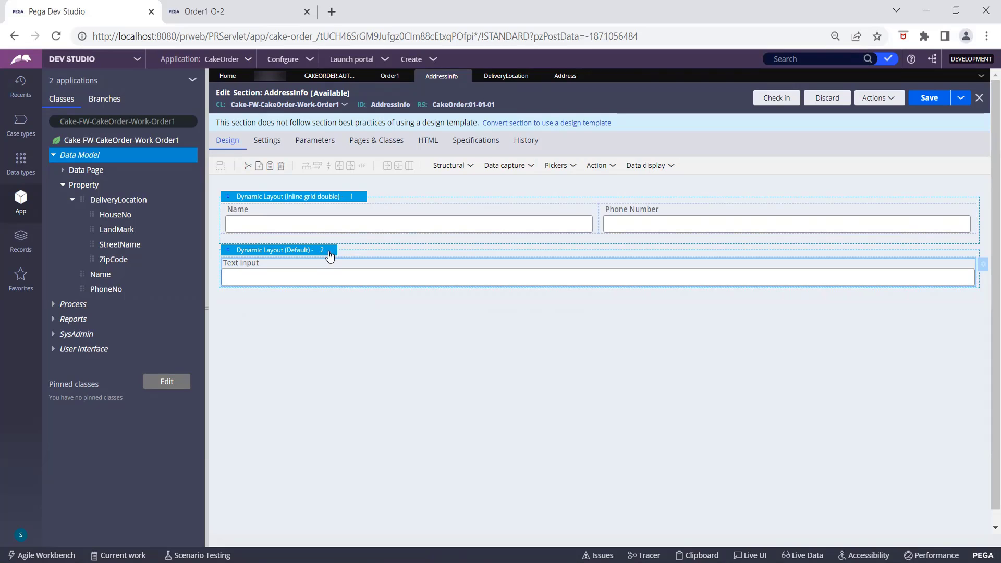
{"action": "left_click", "coordinate": [493, 167]}
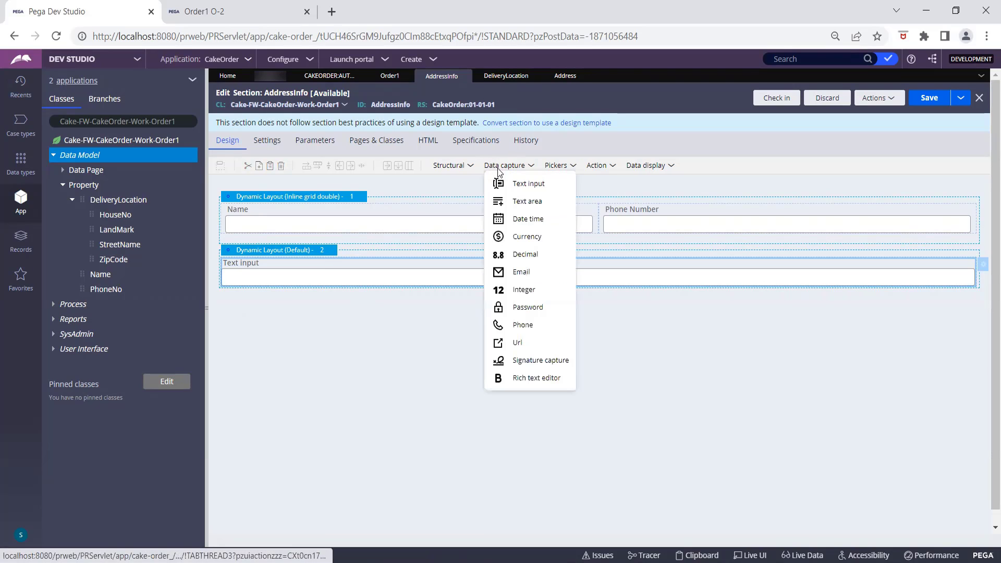
{"action": "left_click_drag", "start_coordinate": [493, 181], "coordinate": [351, 293]}
{"action": "left_click", "coordinate": [509, 165]}
{"action": "left_click_drag", "start_coordinate": [515, 182], "coordinate": [399, 339]}
{"action": "left_click", "coordinate": [521, 169]}
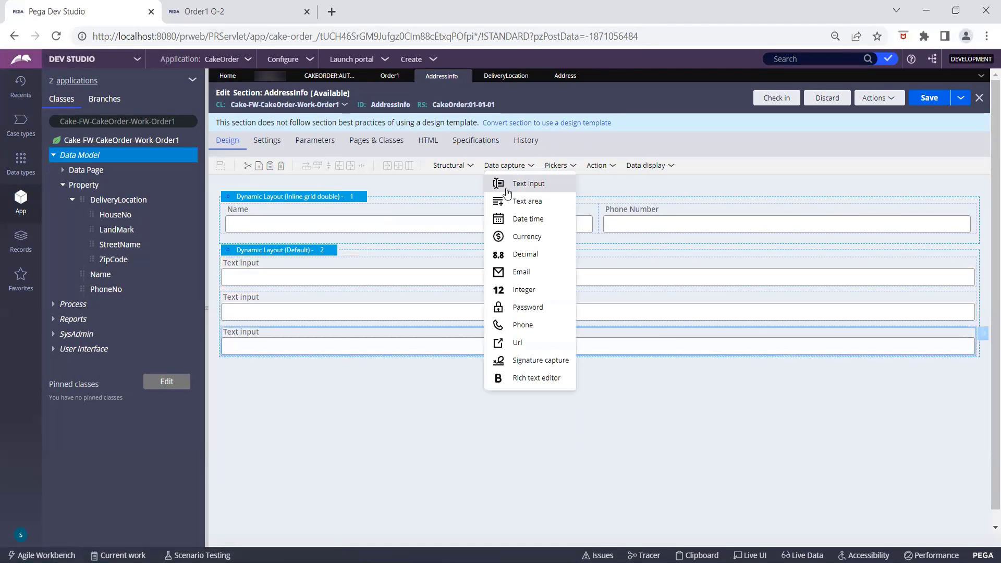
{"action": "left_click_drag", "start_coordinate": [517, 183], "coordinate": [396, 362]}
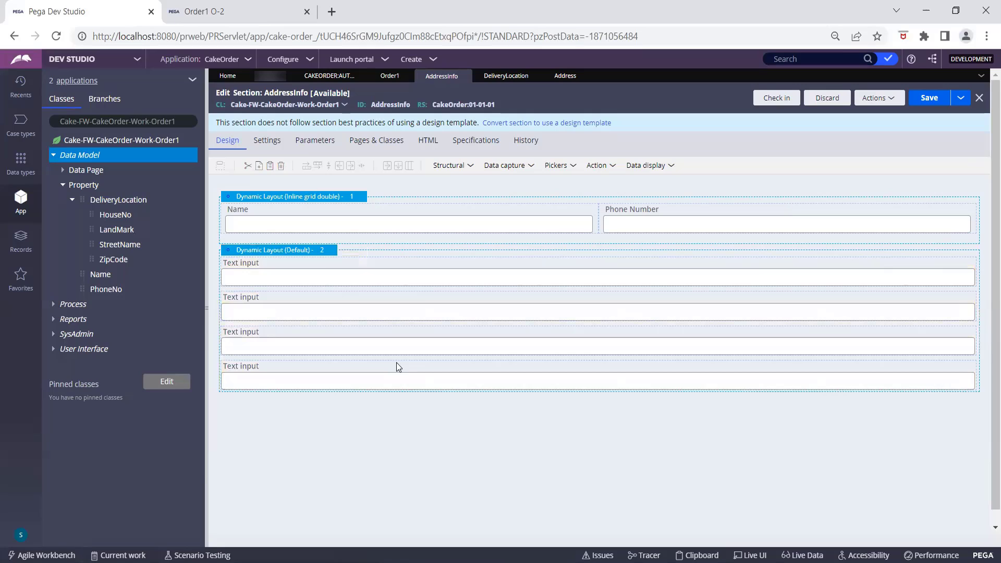
Change the second dynamic layout's format to Inline grid double.
{"action": "left_click", "coordinate": [335, 251]}
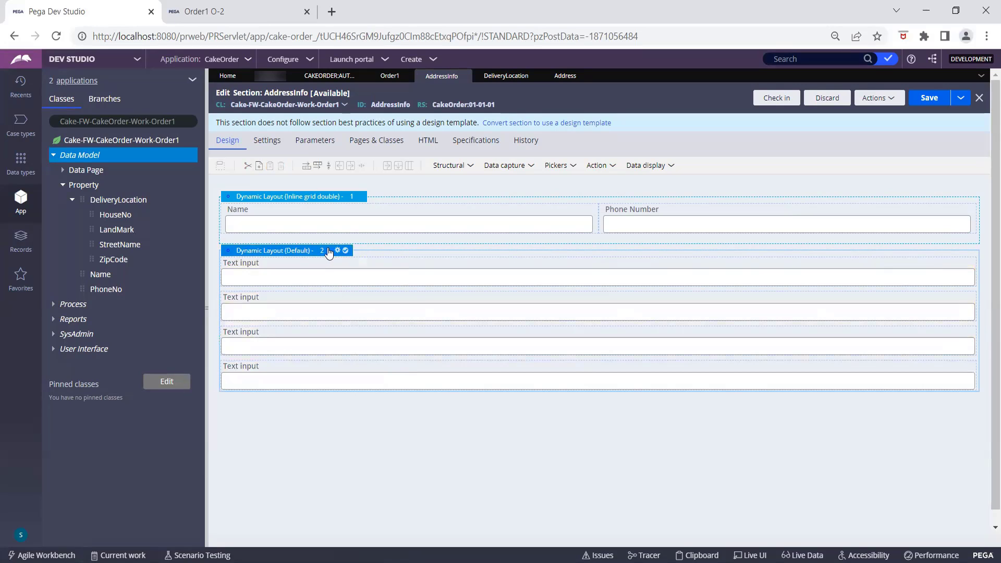
{"action": "double_click", "coordinate": [366, 258]}
{"action": "left_click", "coordinate": [540, 202]}
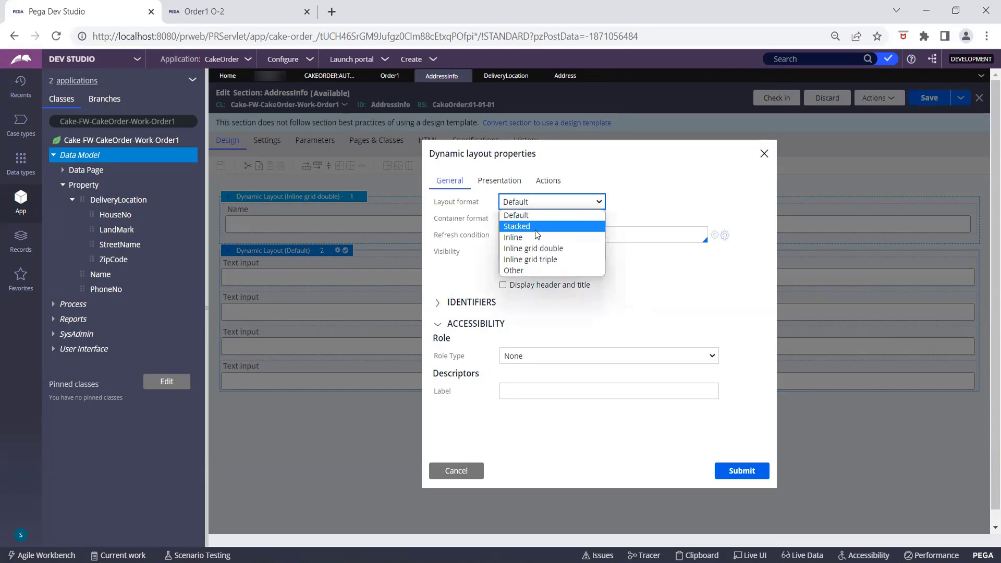
{"action": "left_click", "coordinate": [544, 250]}
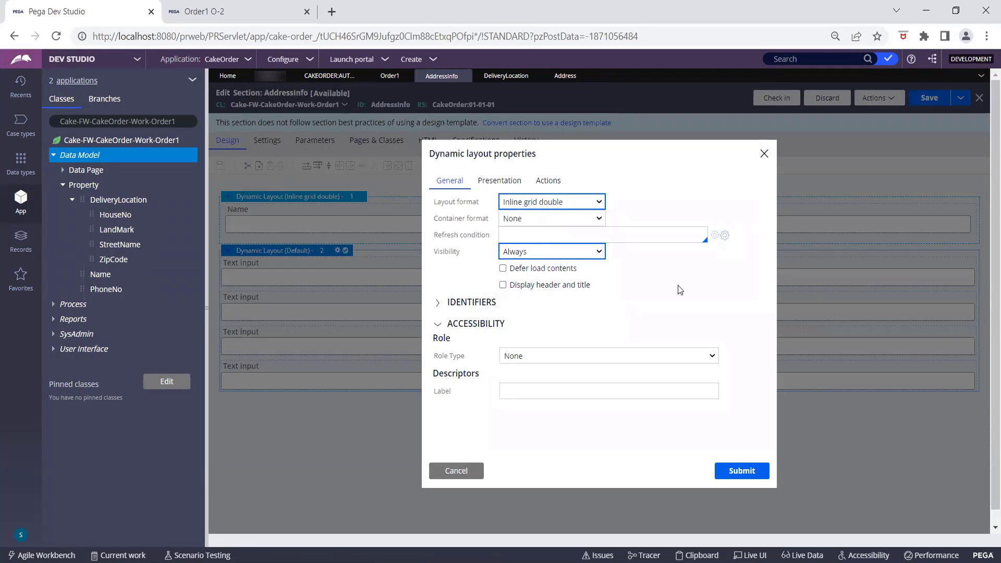
{"action": "left_click", "coordinate": [738, 472]}
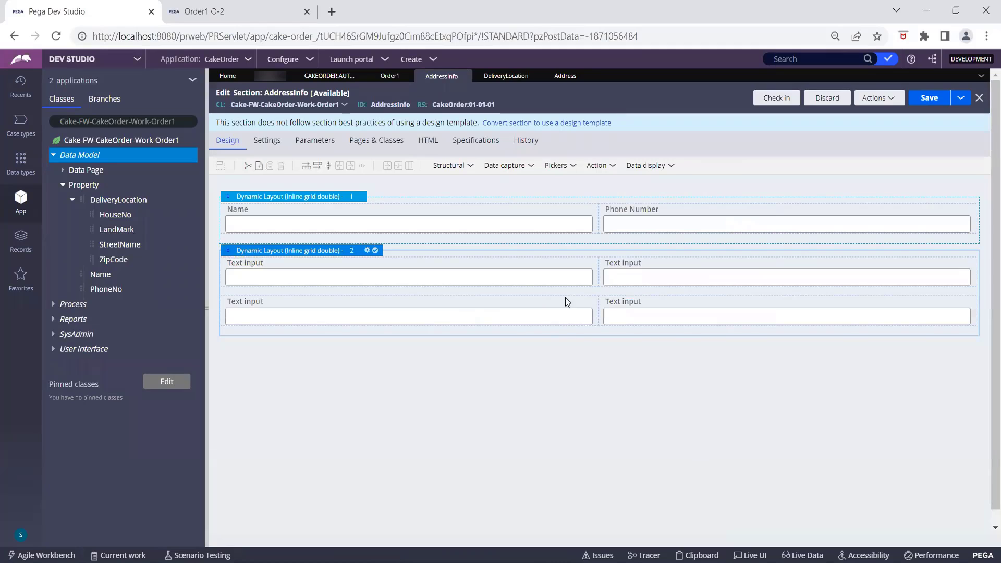
Bind the first text input of the second dynamic layout to the property .DeliveryLocation.HouseNo.
{"action": "left_click", "coordinate": [580, 260]}
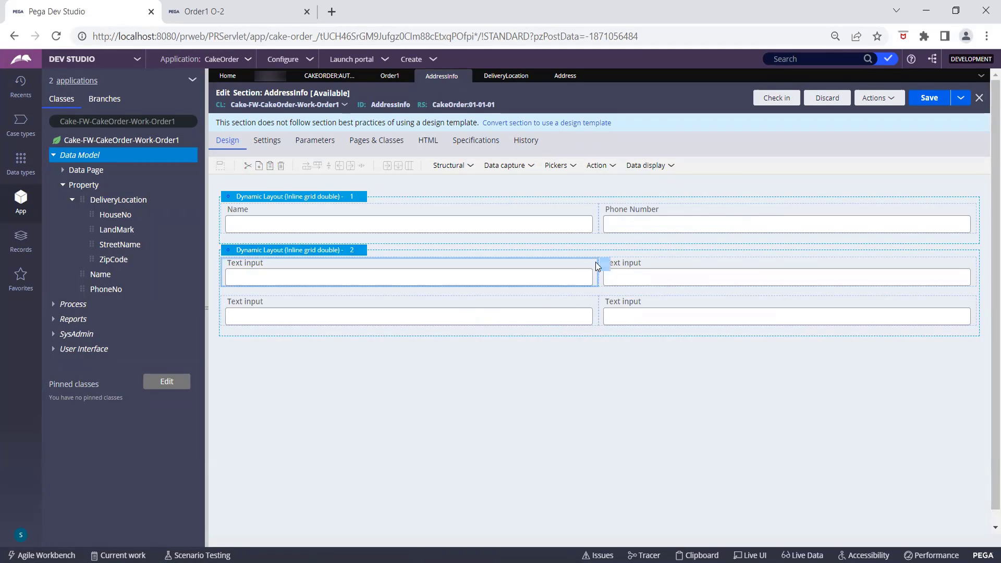
{"action": "left_click", "coordinate": [605, 267]}
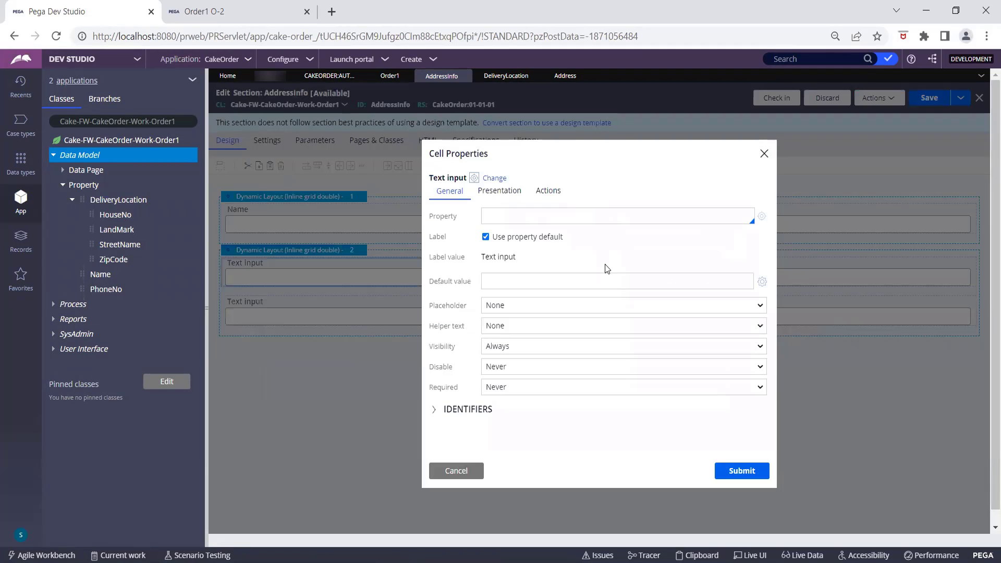
{"action": "left_click", "coordinate": [538, 223]}
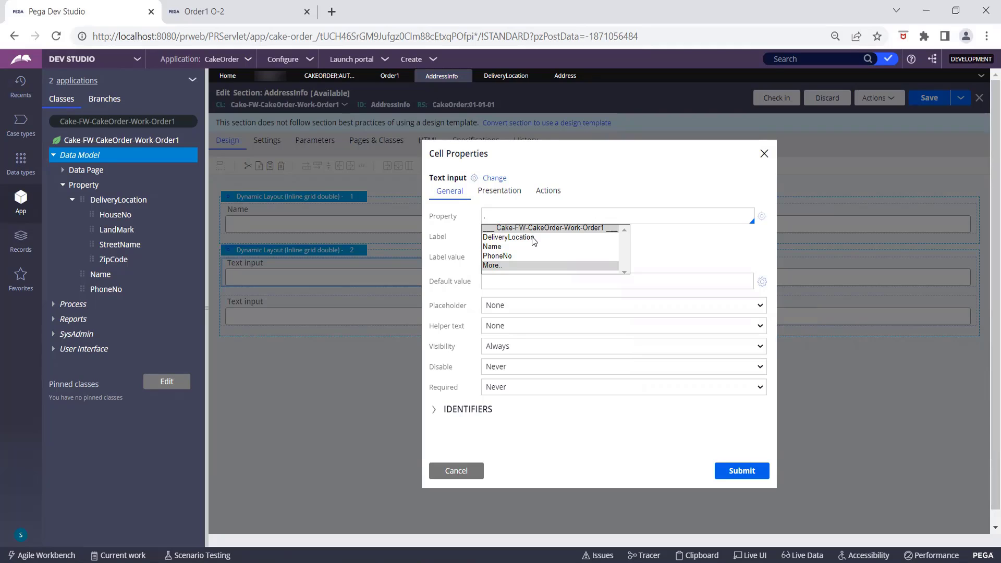
{"action": "left_click", "coordinate": [535, 238]}
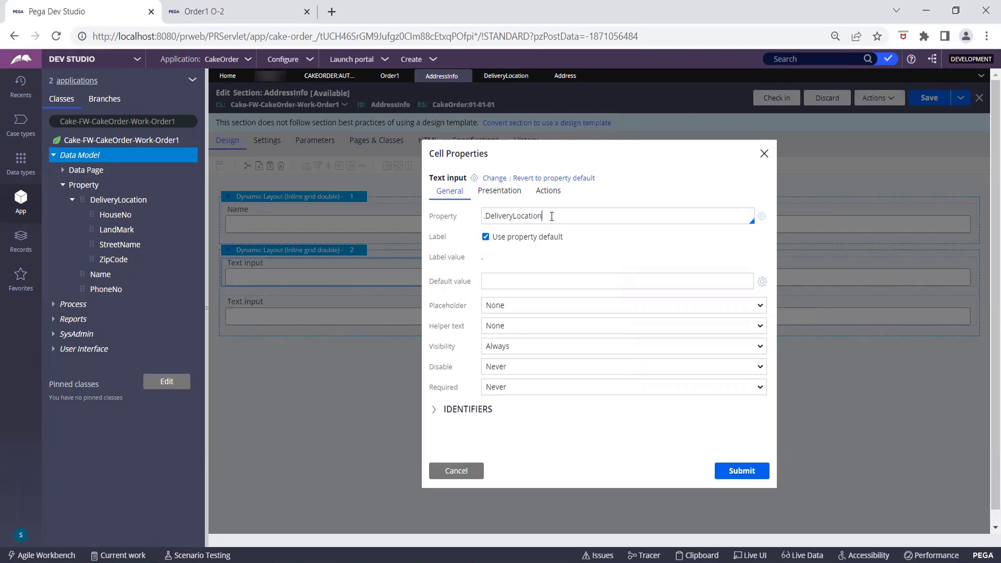
{"action": "type", "text": "."}
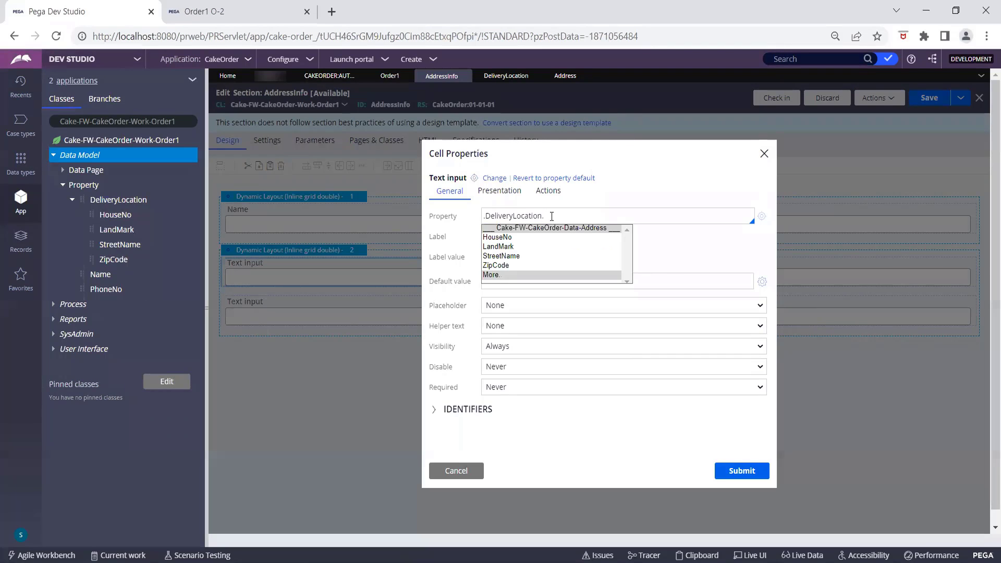
{"action": "left_click", "coordinate": [513, 238]}
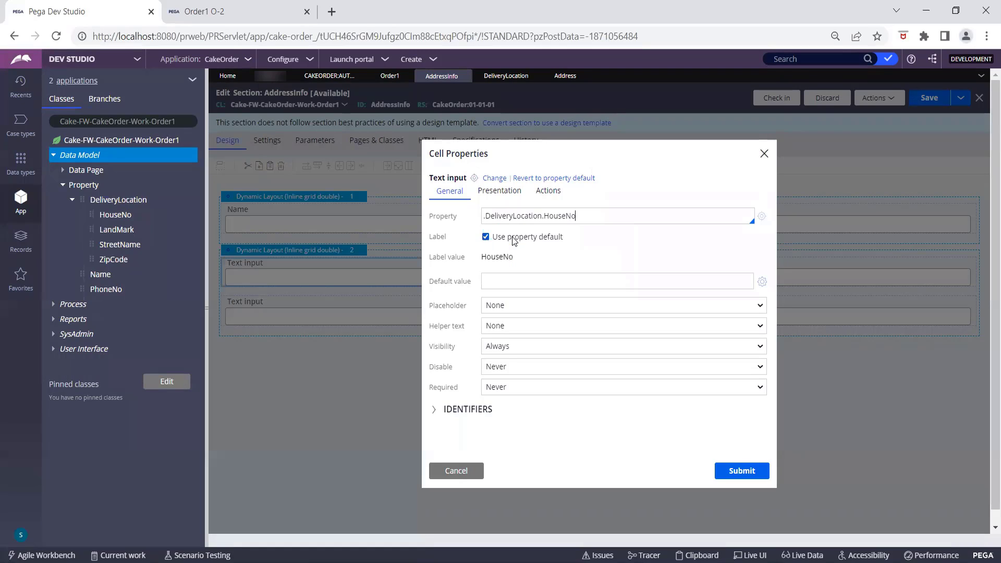
Replace the default label of the HouseNo input with the custom label House Number and submit its cell properties.
{"action": "left_click", "coordinate": [486, 238]}
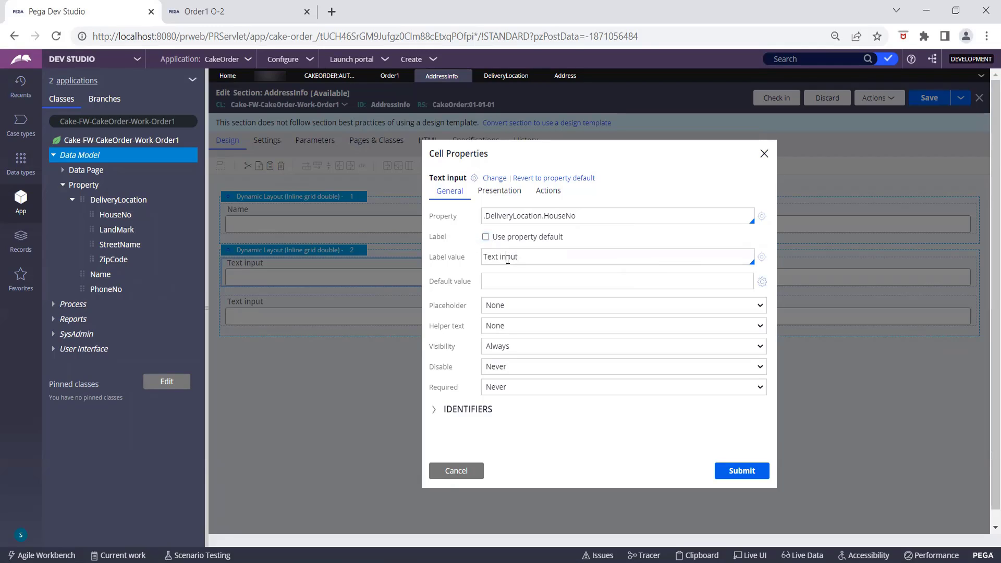
{"action": "left_click", "coordinate": [508, 259]}
{"action": "type", "text": "ou"}
{"action": "key", "text": "BackSpace"}
{"action": "key", "text": "BackSpace"}
{"action": "key", "text": "BackSpace"}
{"action": "key", "text": "BackSpace"}
{"action": "key", "text": "BackSpace"}
{"action": "key", "text": "BackSpace"}
{"action": "key", "text": "BackSpace"}
{"action": "key", "text": "BackSpace"}
{"action": "key", "text": "BackSpace"}
{"action": "key", "text": "Delete"}
{"action": "type", "text": "House Number"}
{"action": "left_click", "coordinate": [738, 471]}
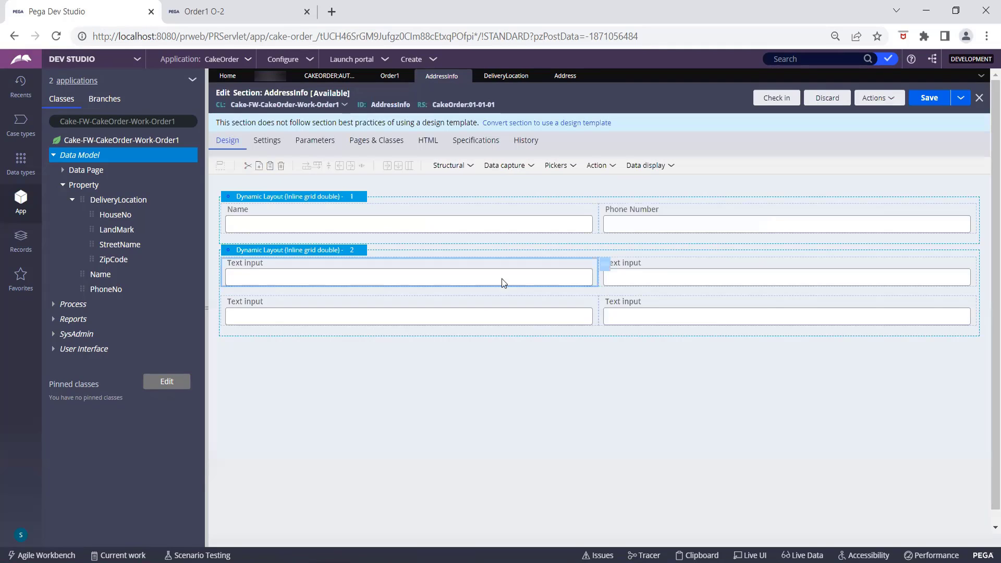
Bind the text input beside House Number to .DeliveryLocation.StreetName and give it the custom label Street Name.
{"action": "left_click", "coordinate": [678, 265]}
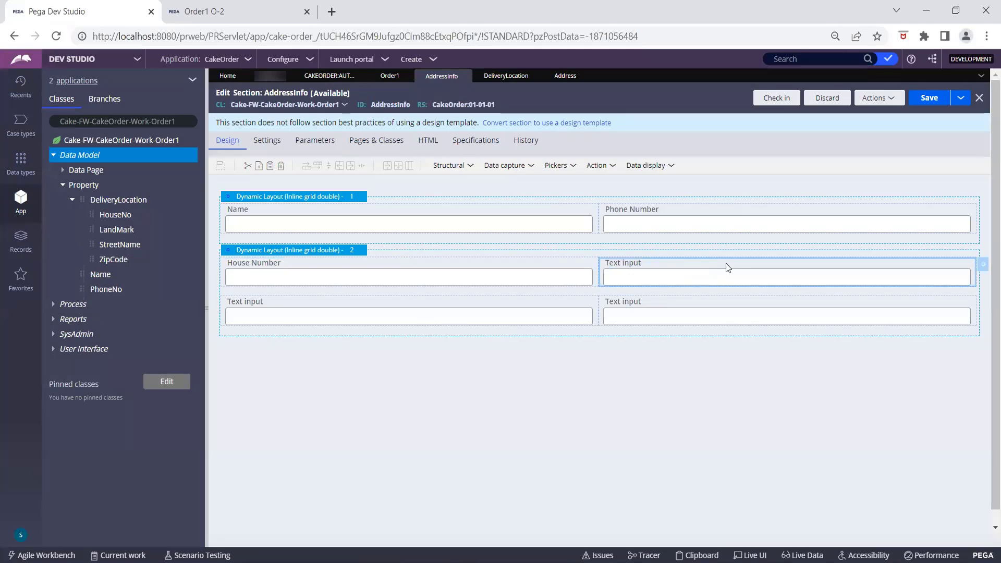
{"action": "left_click", "coordinate": [984, 273]}
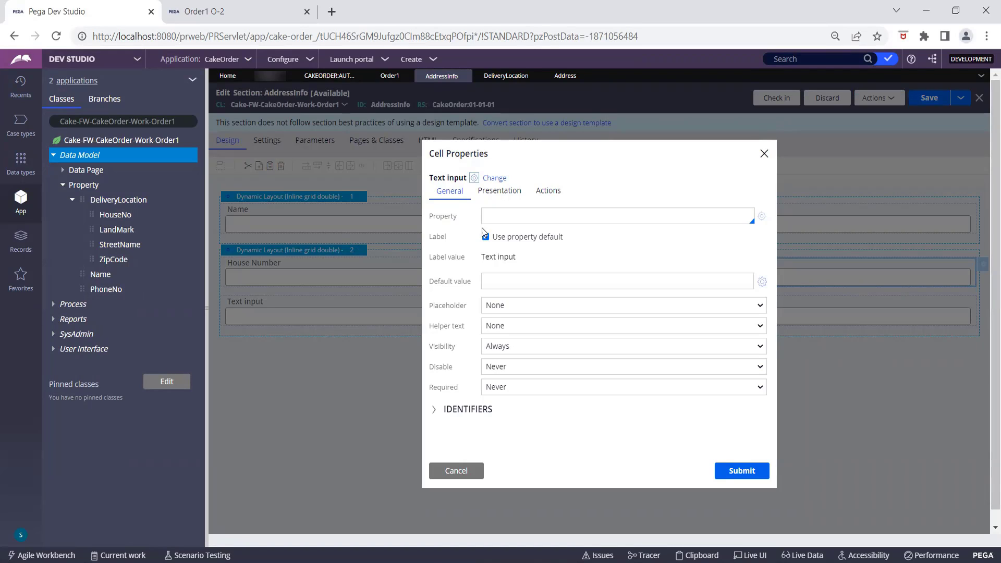
{"action": "type", "text": "."}
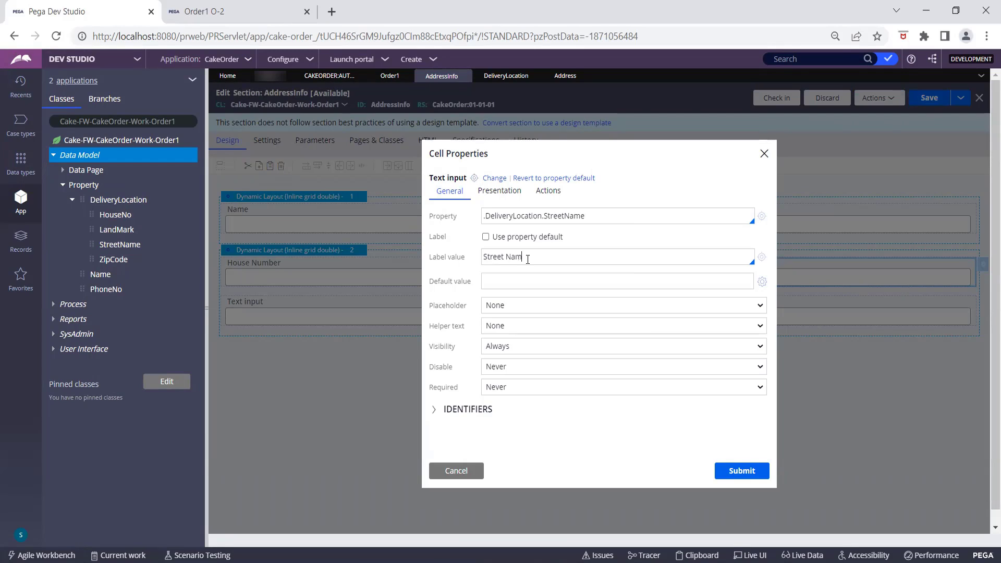
{"action": "type", "text": "eliveryLocation.StreetName"}
{"action": "left_click", "coordinate": [728, 478]}
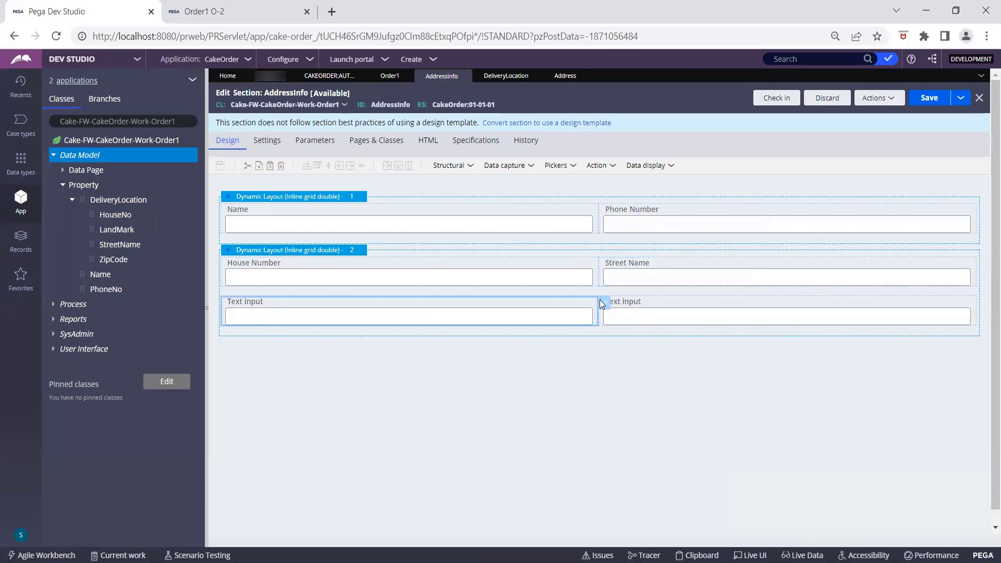
Bind the text input below House Number to .DeliveryLocation.ZipCode, keeping the property's default label.
{"action": "left_click", "coordinate": [606, 304]}
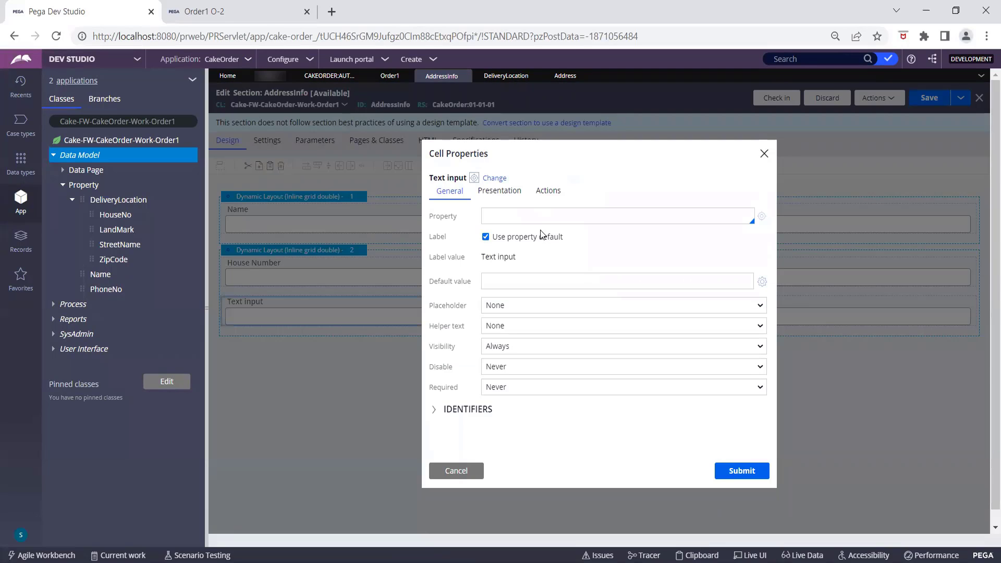
{"action": "left_click", "coordinate": [523, 219]}
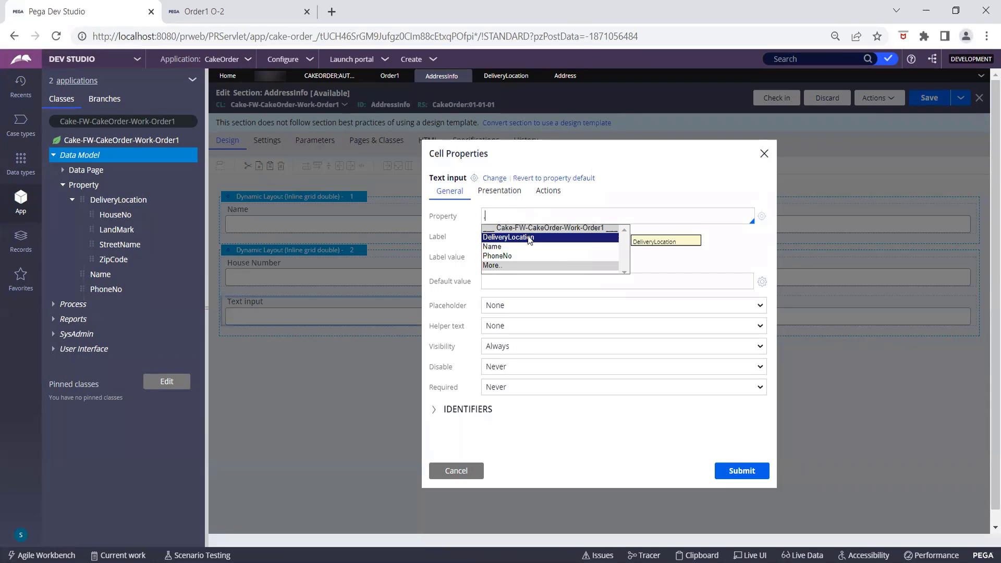
{"action": "left_click", "coordinate": [529, 237]}
{"action": "type", "text": "."}
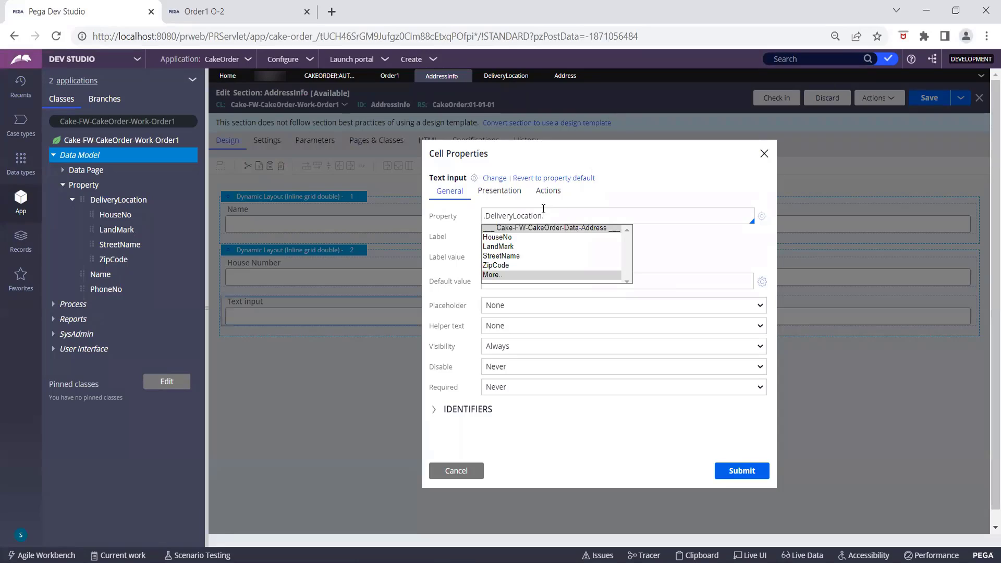
{"action": "left_click", "coordinate": [513, 265]}
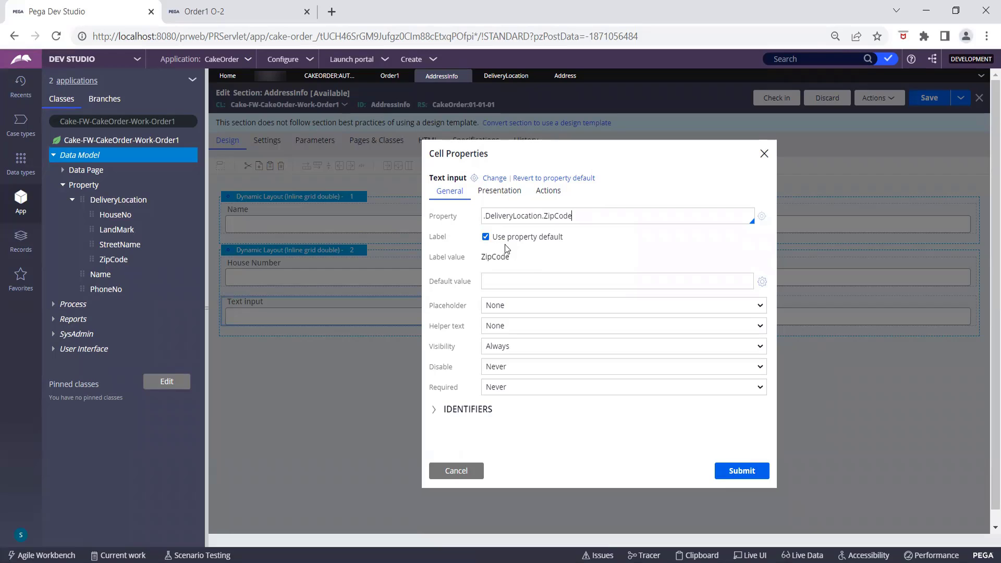
{"action": "left_click", "coordinate": [733, 476]}
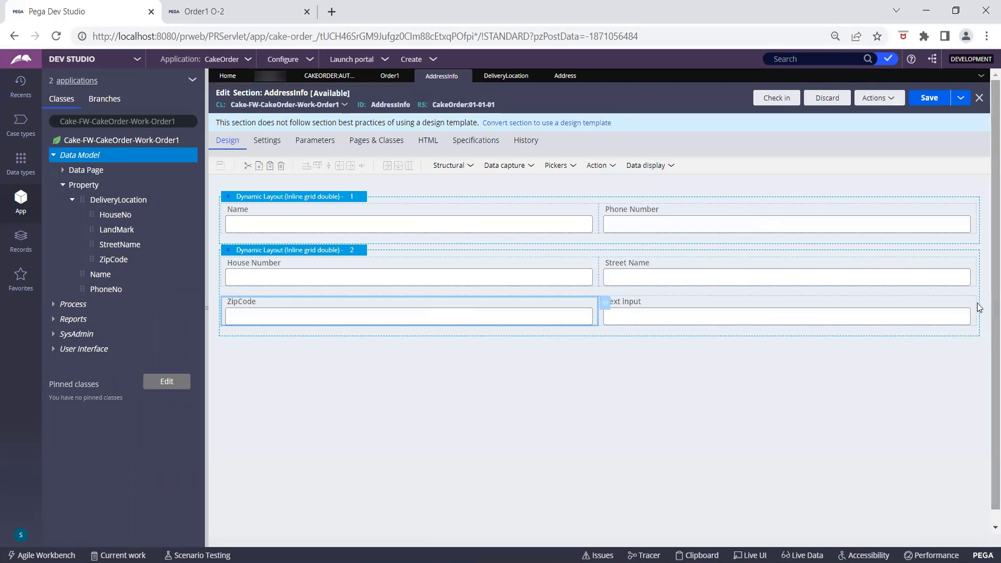
Bind the remaining text input, below Street Name, to the property .DeliveryLocation.LandMark.
{"action": "left_click", "coordinate": [974, 308]}
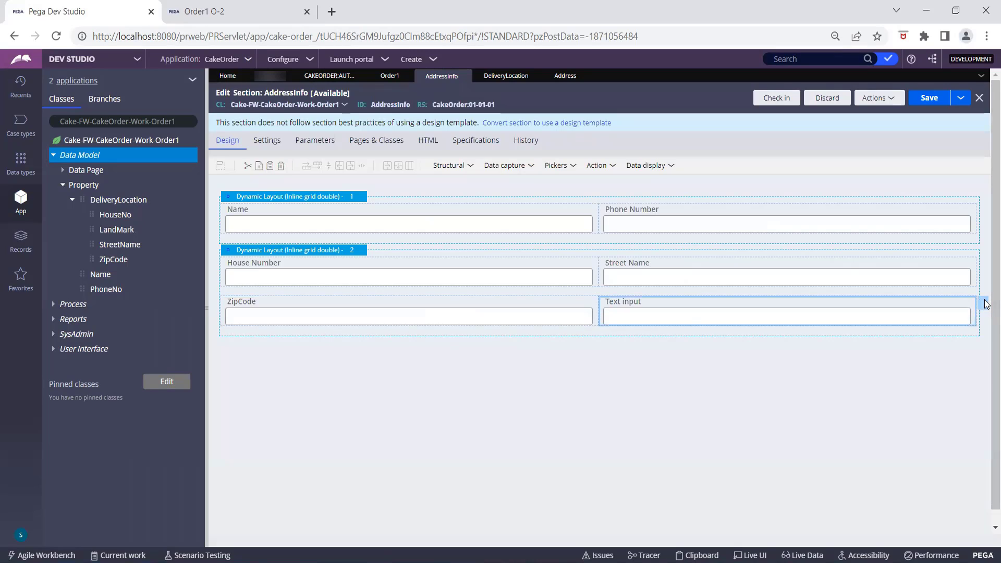
{"action": "left_click", "coordinate": [987, 306]}
{"action": "left_click", "coordinate": [549, 219]}
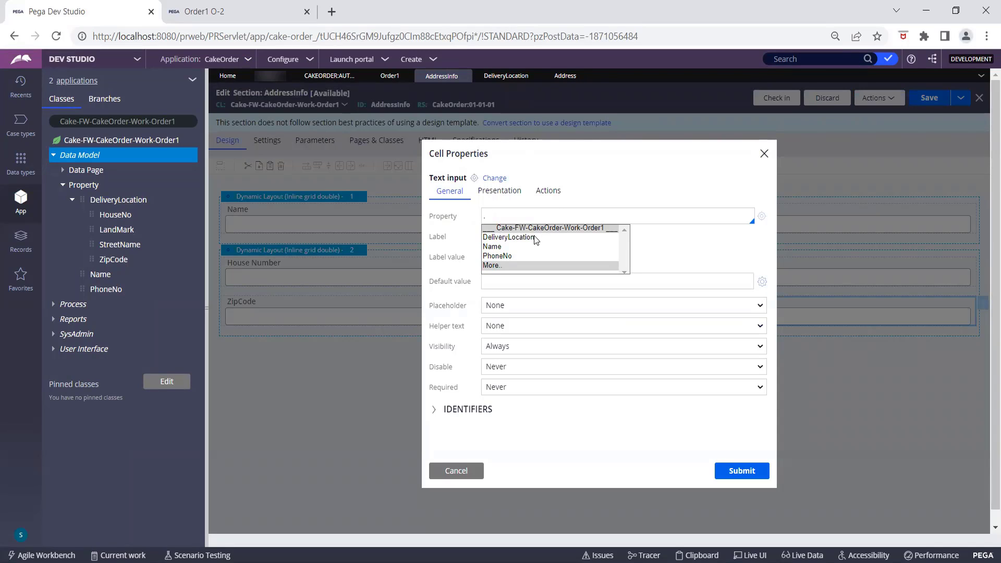
{"action": "left_click", "coordinate": [536, 238]}
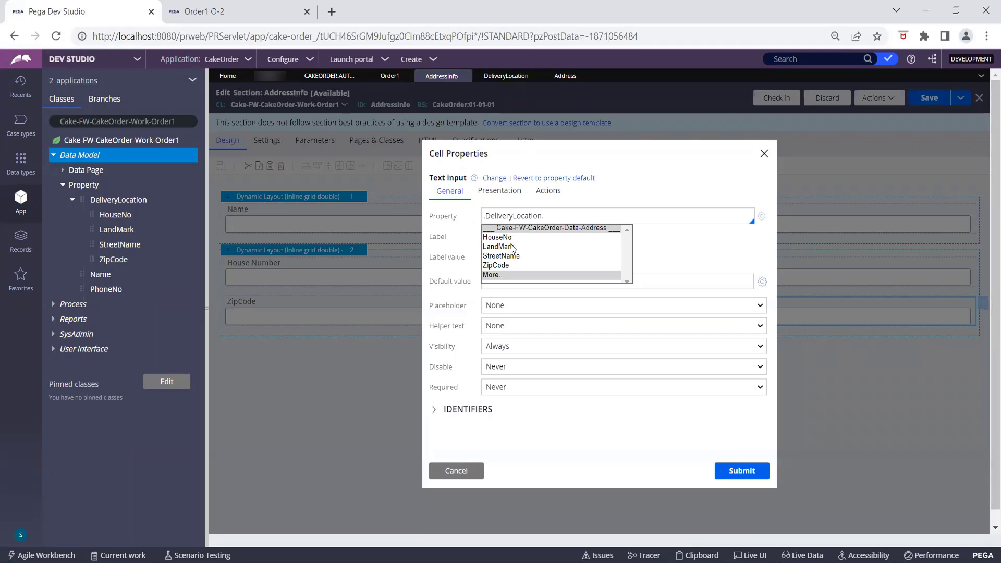
{"action": "left_click", "coordinate": [512, 247]}
{"action": "left_click", "coordinate": [512, 247]}
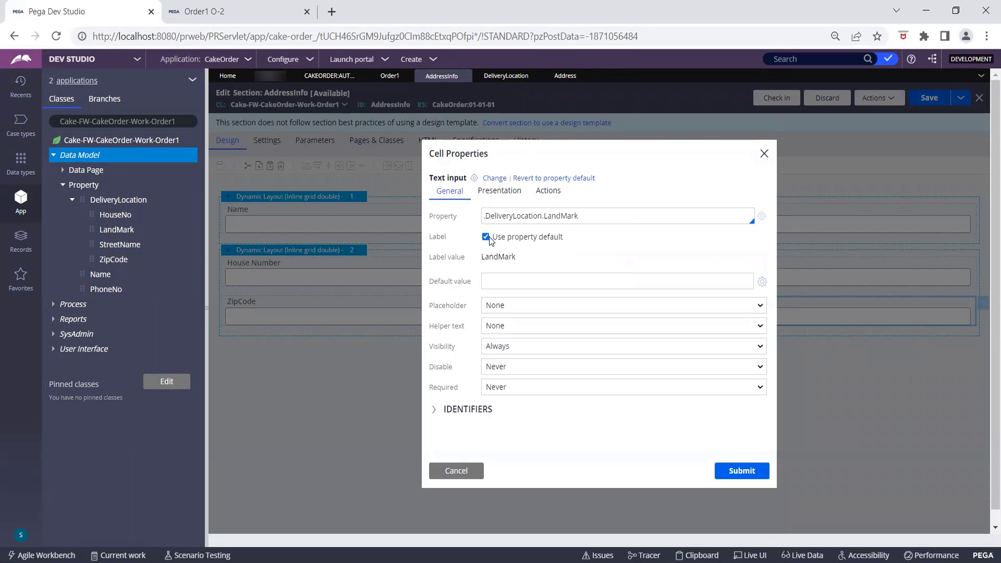
Give the LandMark input the custom label Land Mark and save the AddressInfo section.
{"action": "left_click", "coordinate": [486, 237]}
{"action": "left_click", "coordinate": [520, 258]}
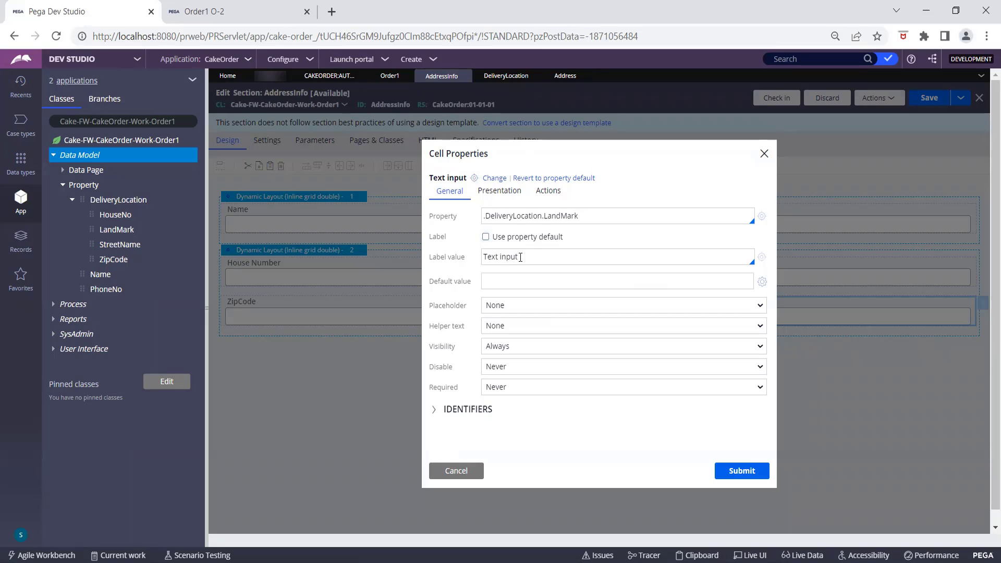
{"action": "key", "text": "BackSpace"}
{"action": "key", "text": "BackSpace"}
{"action": "key", "text": "BackSpace"}
{"action": "key", "text": "BackSpace"}
{"action": "key", "text": "BackSpace"}
{"action": "key", "text": "BackSpace"}
{"action": "key", "text": "BackSpace"}
{"action": "key", "text": "BackSpace"}
{"action": "key", "text": "BackSpace"}
{"action": "type", "text": "Land Mark"}
{"action": "left_click", "coordinate": [741, 483]}
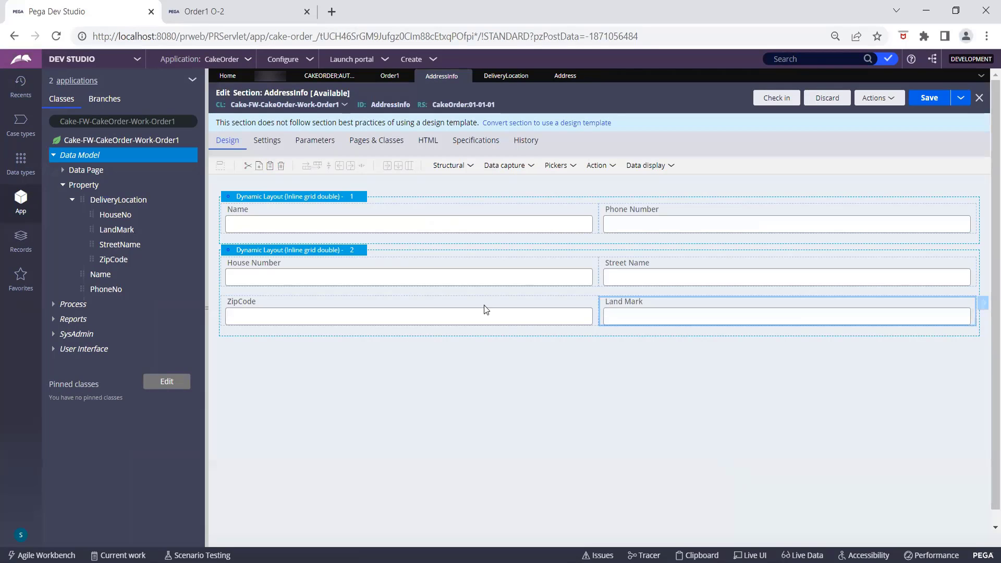
{"action": "left_click", "coordinate": [930, 98]}
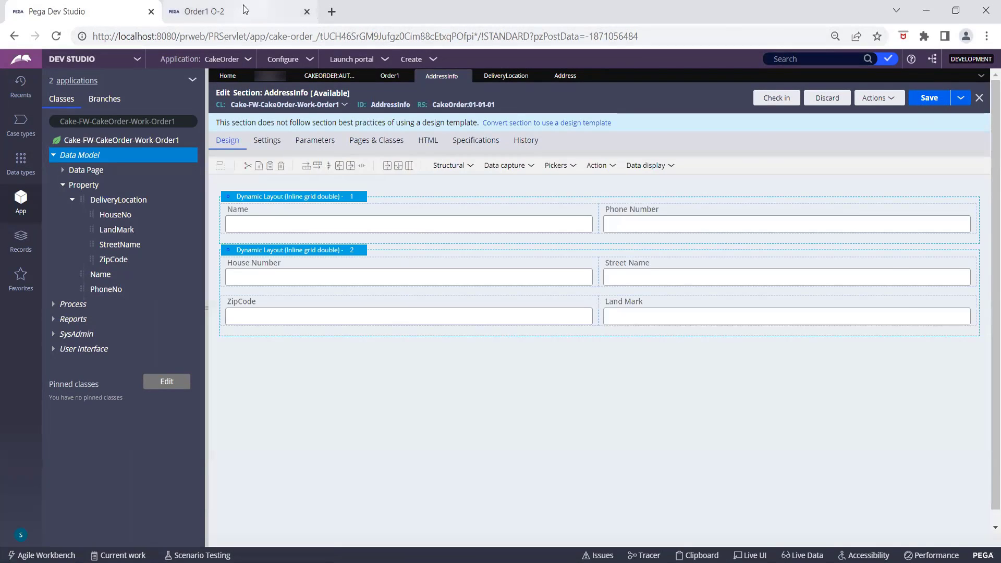
Switch to the open Order1 case, refresh it and start the Collect Address Info assignment again.
{"action": "left_click", "coordinate": [245, 9]}
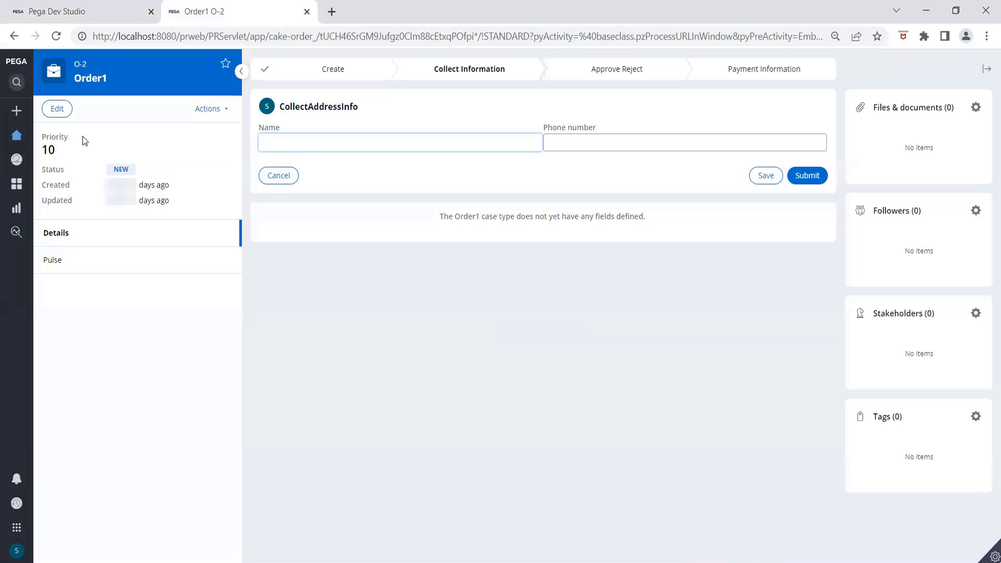
{"action": "left_click", "coordinate": [205, 108]}
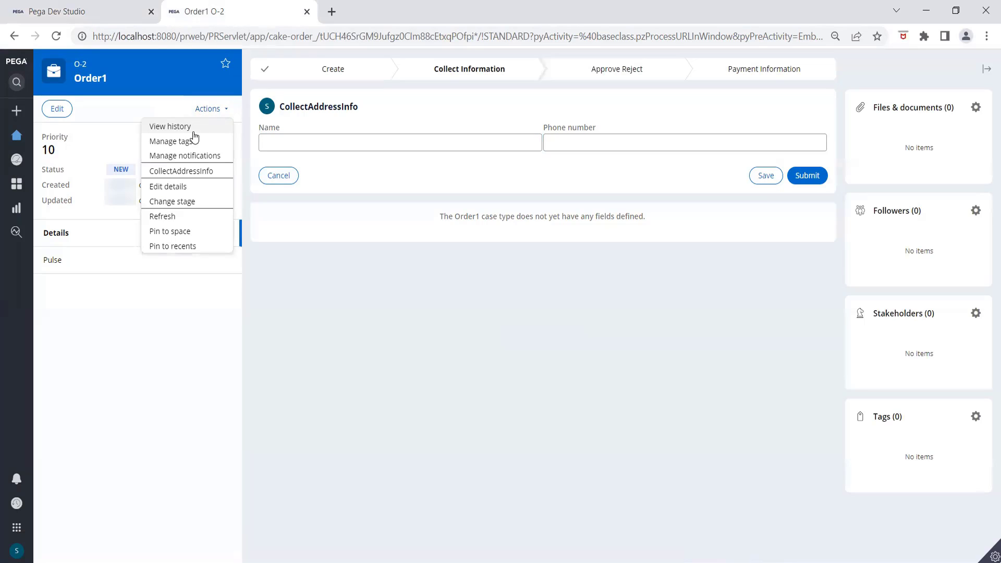
{"action": "left_click", "coordinate": [168, 217]}
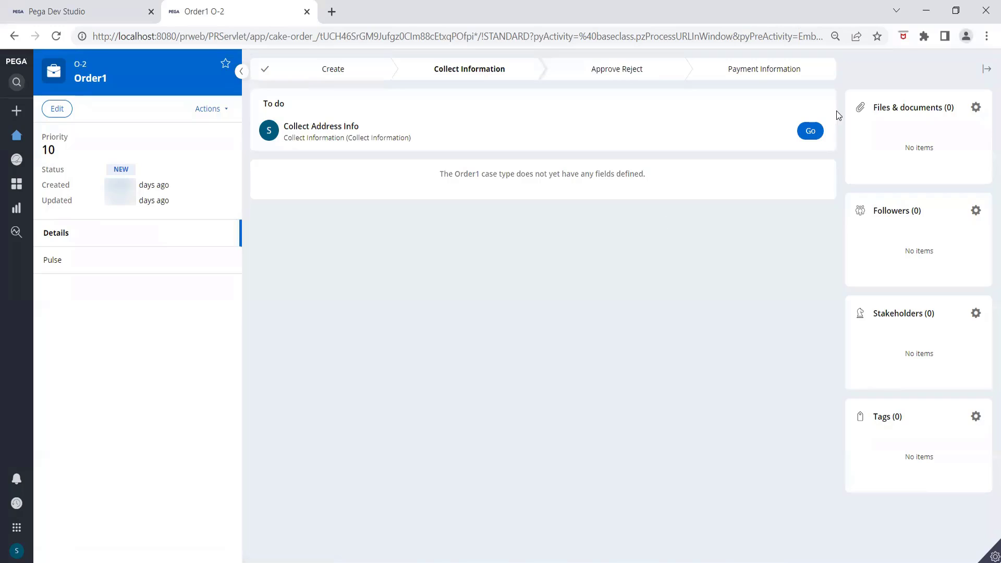
{"action": "left_click", "coordinate": [812, 131]}
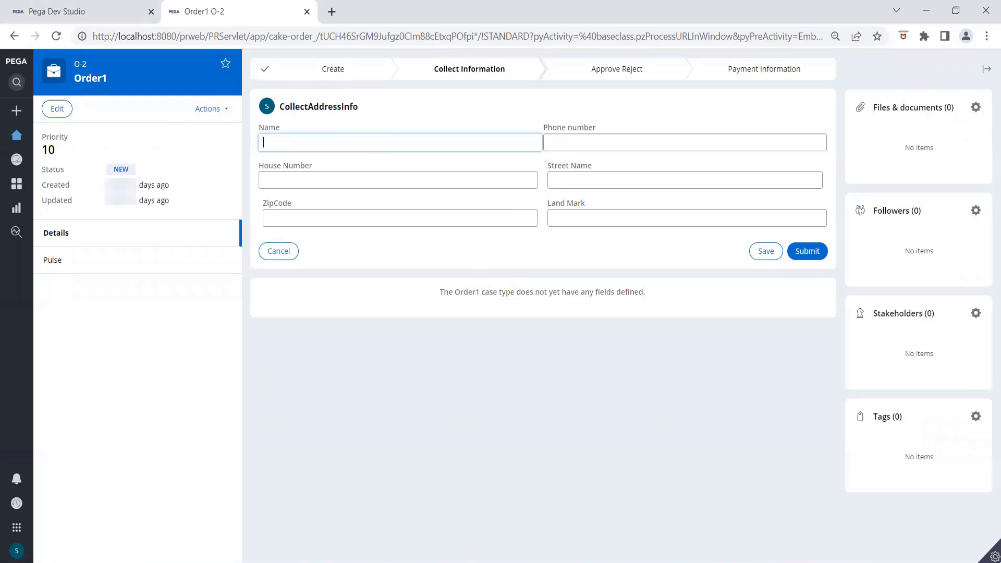
Fill in the CollectAddressInfo form with the customer's name, phone number, house number, street name, zip code and landmark.
{"action": "left_click", "coordinate": [366, 174]}
{"action": "type", "text": "23"}
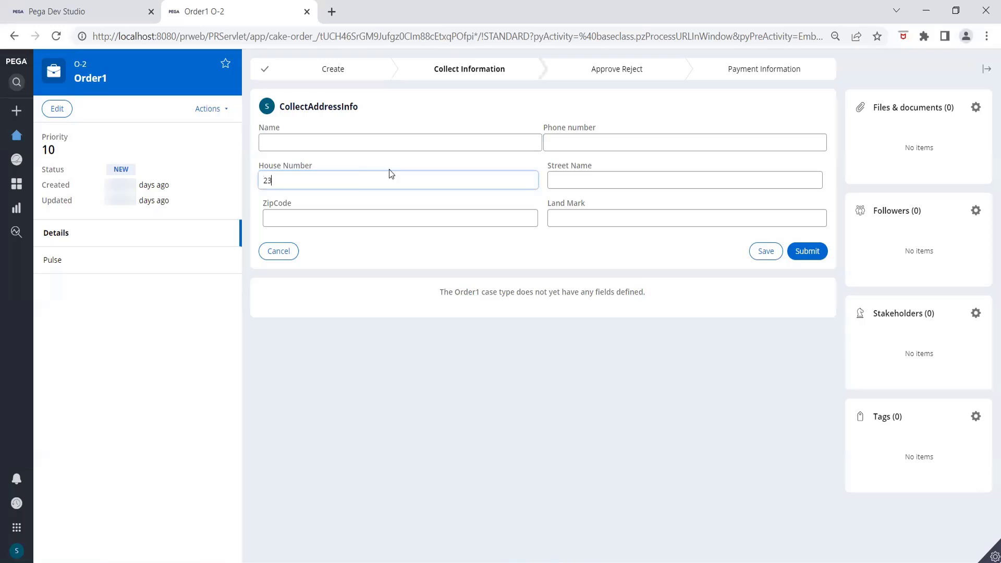
{"action": "left_click", "coordinate": [572, 140]}
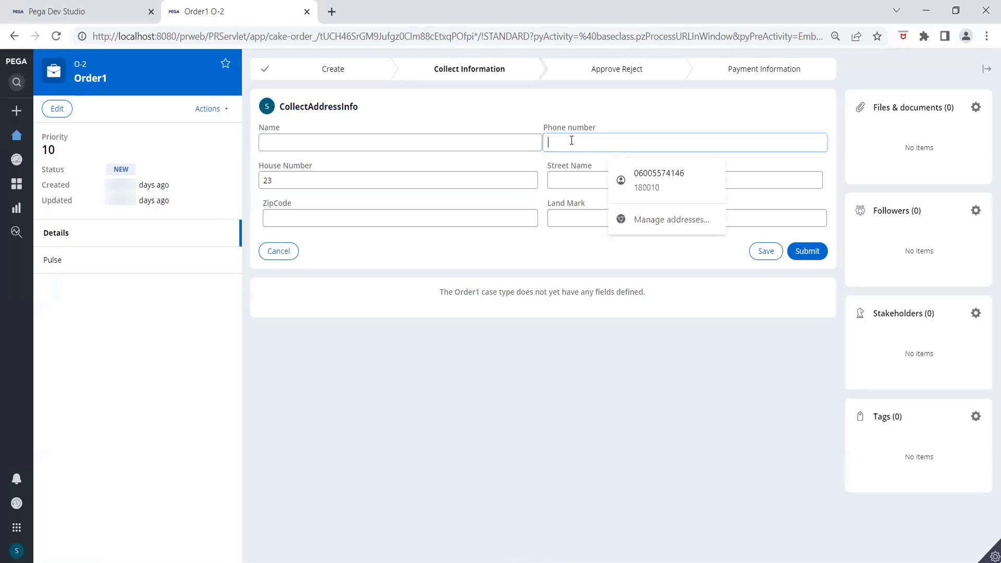
{"action": "left_click", "coordinate": [642, 180]}
{"action": "left_click", "coordinate": [612, 180]}
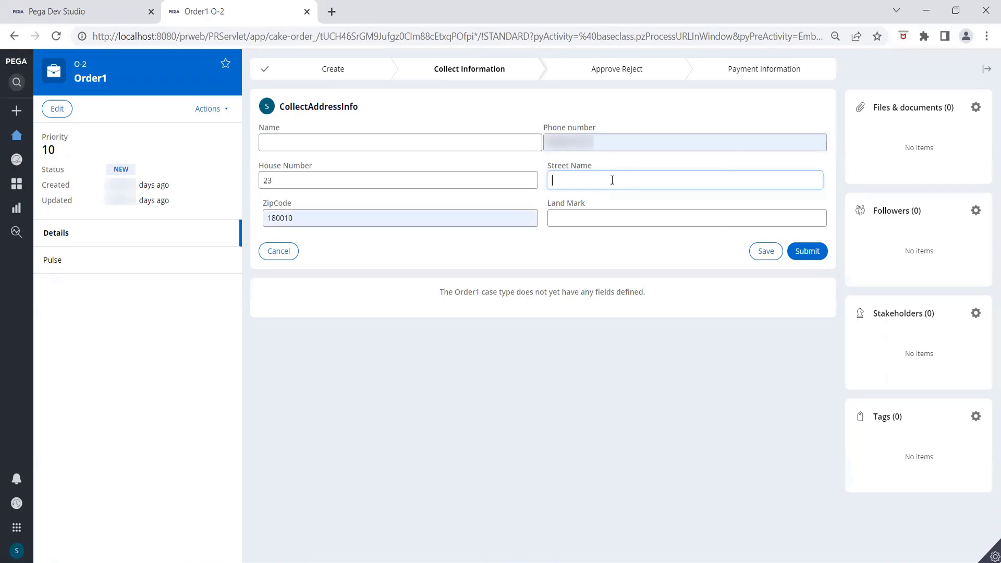
{"action": "type", "text": "Park side"}
{"action": "left_click", "coordinate": [623, 220]}
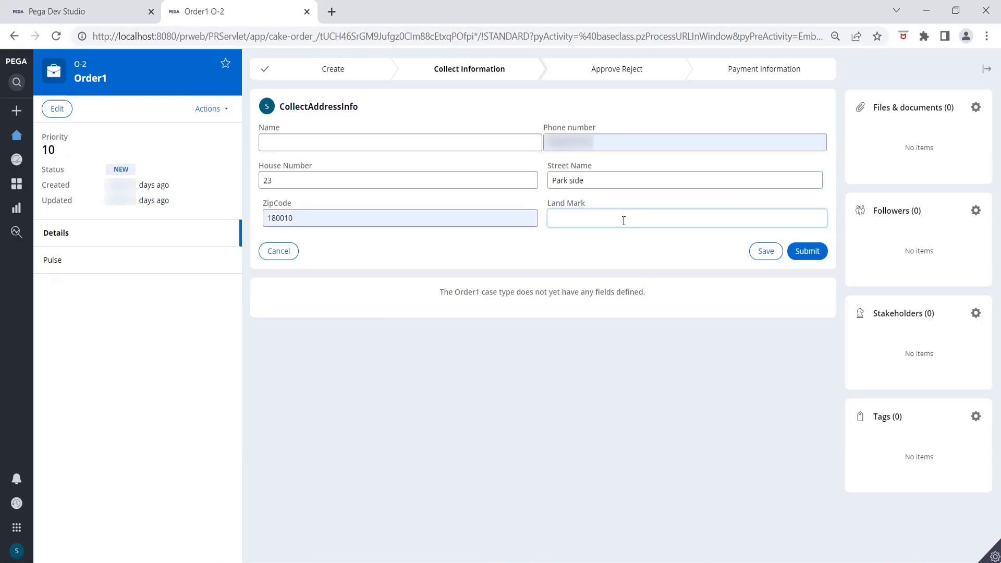
{"action": "type", "text": "CCD"}
{"action": "left_click", "coordinate": [467, 143]}
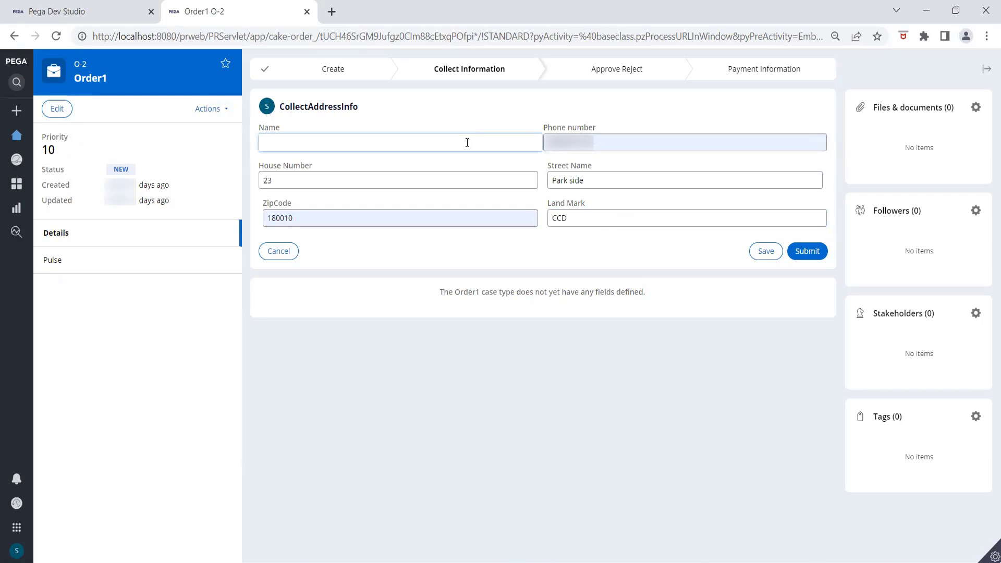
{"action": "type", "text": "*****"}
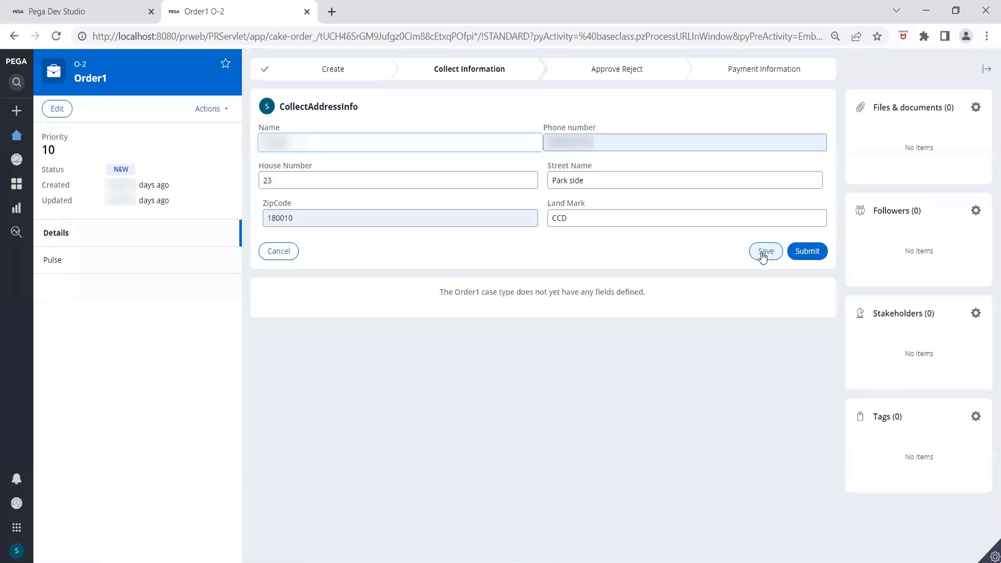
Open the clipboard for case O-2 and expand pyWorkPage under User Pages.
{"action": "left_click", "coordinate": [989, 557]}
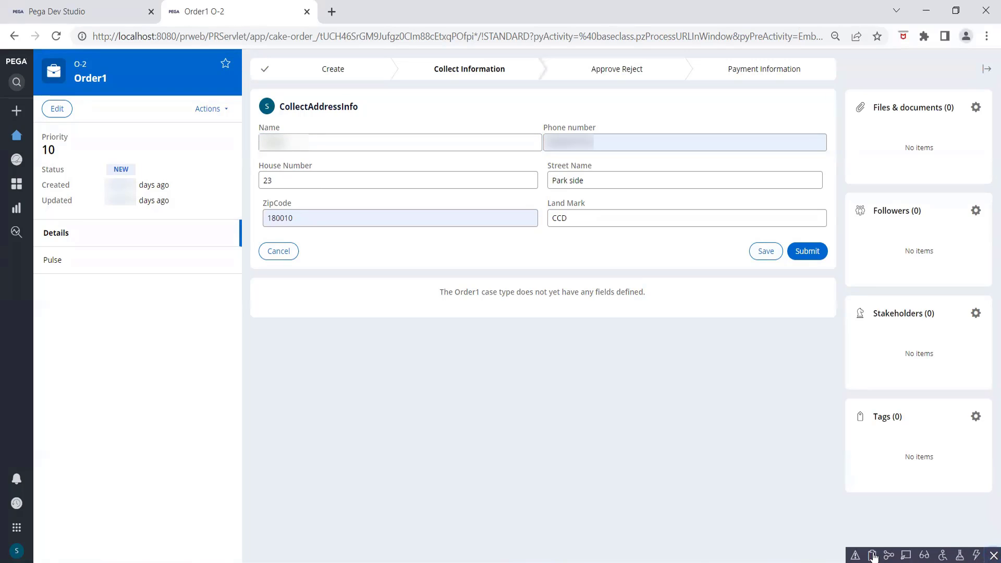
{"action": "left_click", "coordinate": [887, 556]}
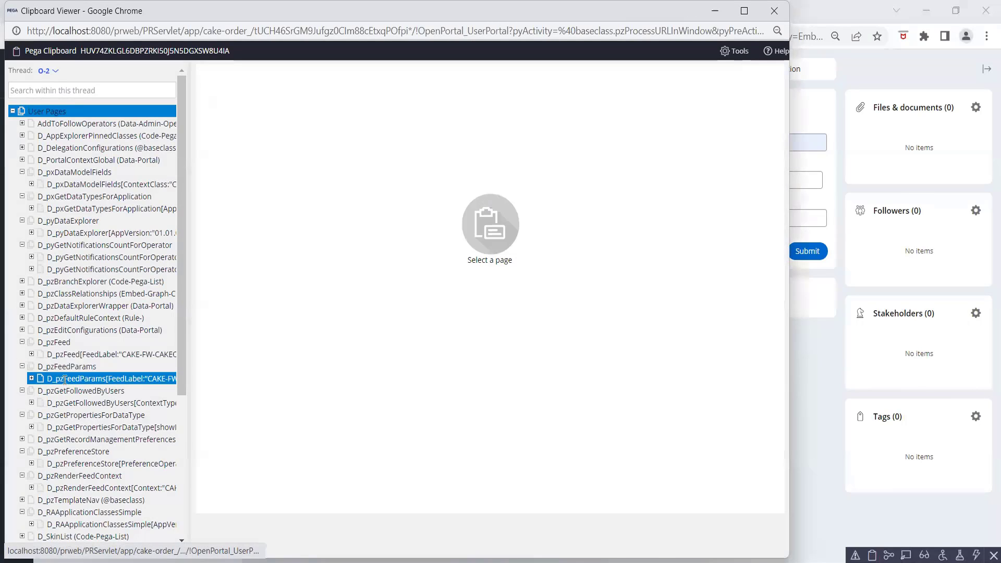
{"action": "scroll", "coordinate": [73, 361], "scroll_direction": "down", "scroll_amount": 4}
{"action": "left_click", "coordinate": [75, 361]}
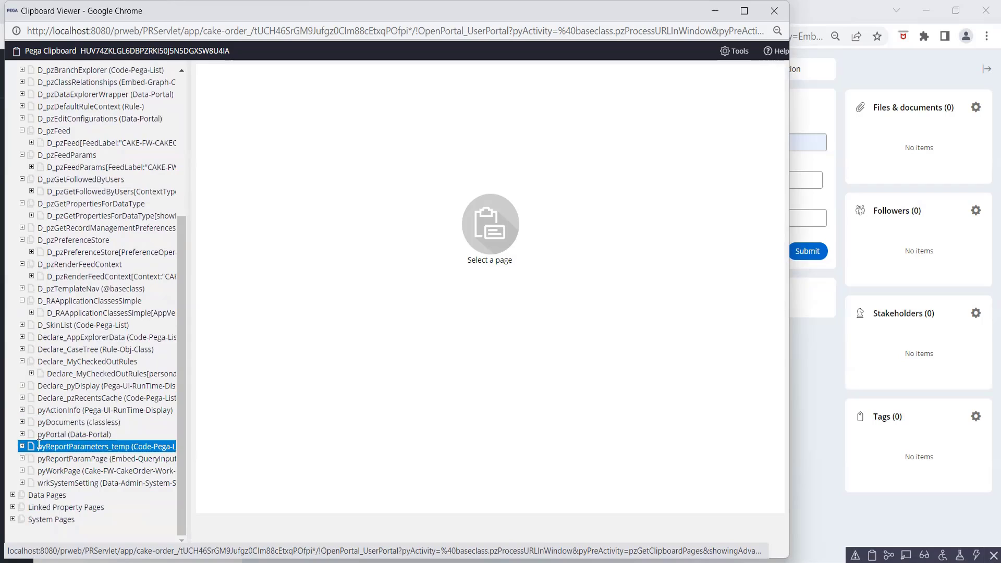
{"action": "left_click", "coordinate": [22, 471]}
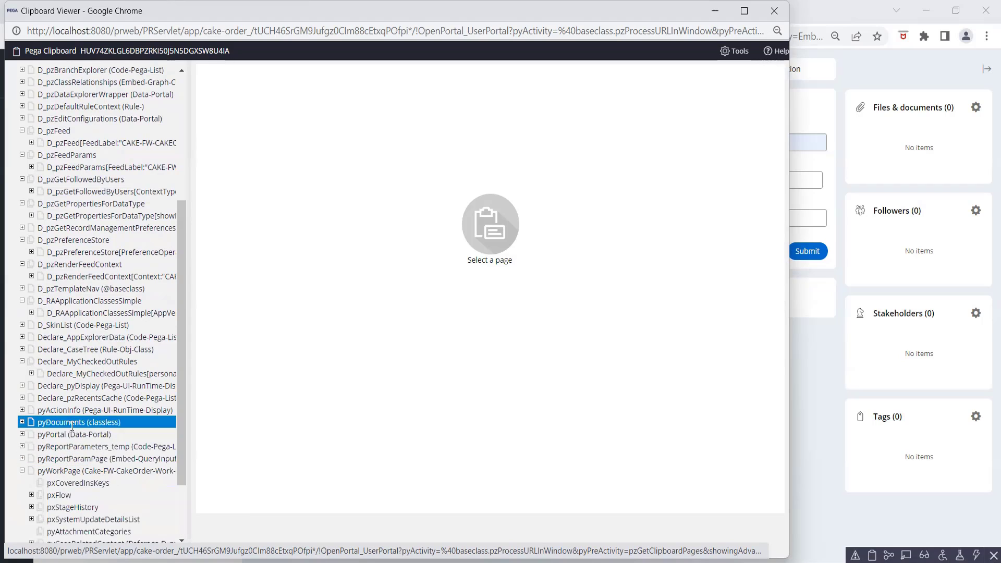
Look through the embedded pages of pyWorkPage and display the page's own properties before saving the case.
{"action": "scroll", "coordinate": [32, 443], "scroll_direction": "down", "scroll_amount": 2}
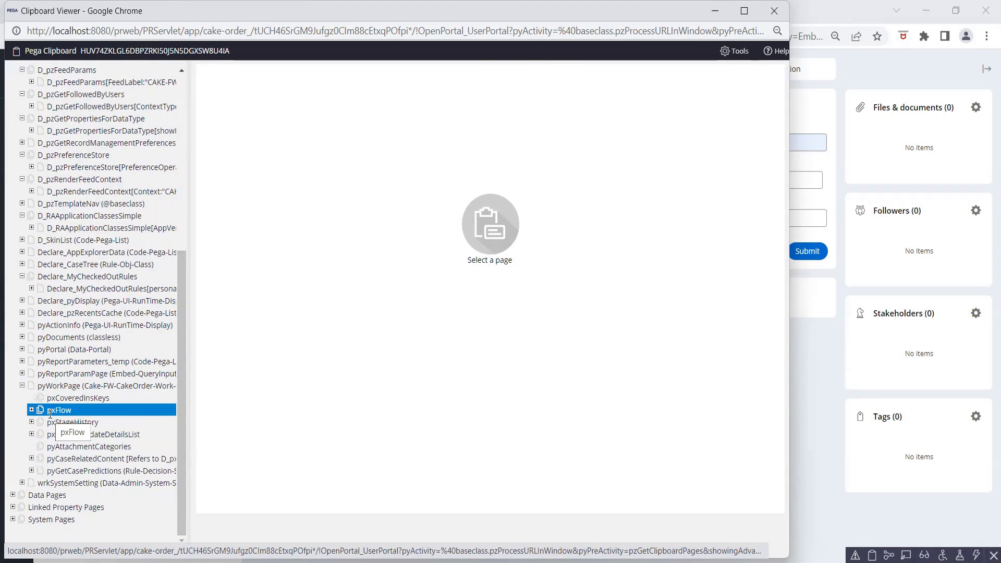
{"action": "scroll", "coordinate": [57, 370], "scroll_direction": "up", "scroll_amount": 3}
{"action": "scroll", "coordinate": [56, 369], "scroll_direction": "up", "scroll_amount": 4}
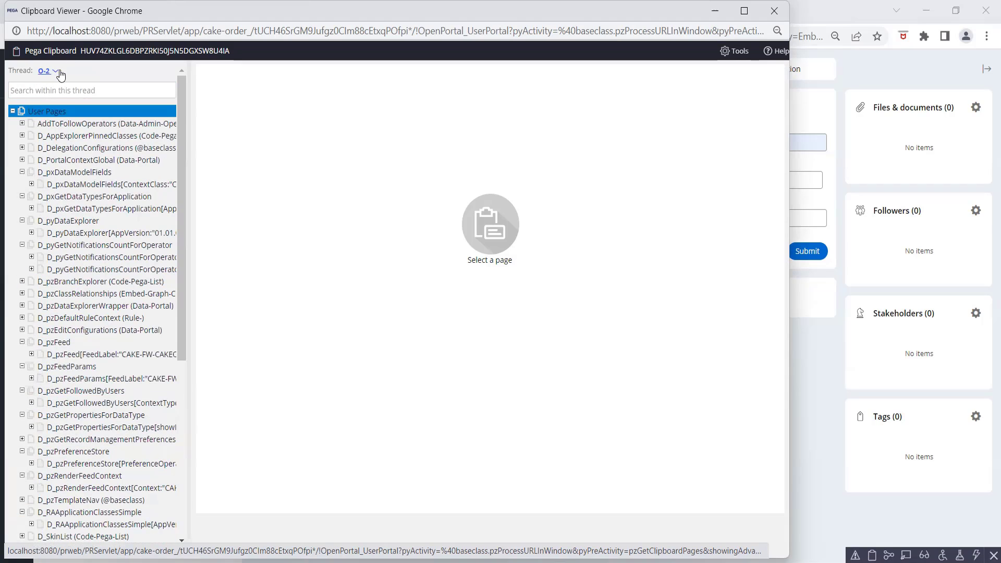
{"action": "scroll", "coordinate": [114, 325], "scroll_direction": "down", "scroll_amount": 2}
{"action": "scroll", "coordinate": [113, 325], "scroll_direction": "down", "scroll_amount": 5}
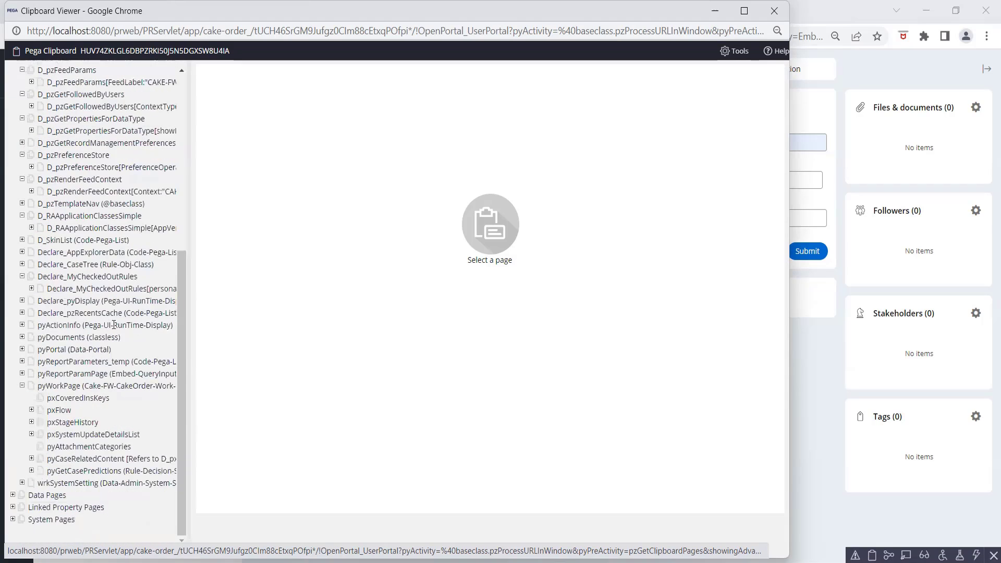
{"action": "left_click", "coordinate": [64, 389]}
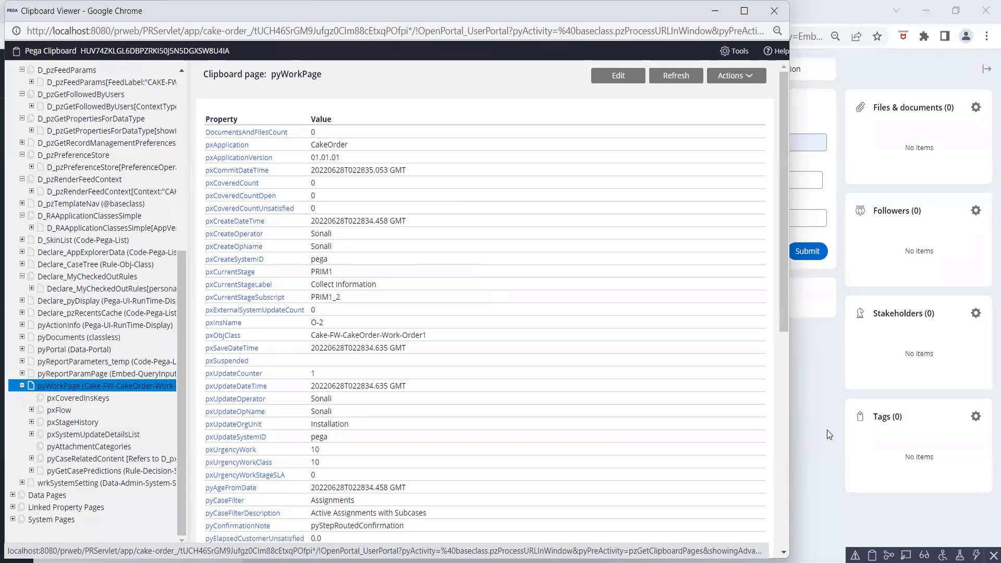
Return to the O-2 case, save the CollectAddressInfo form and close the outdated Clipboard Viewer.
{"action": "left_click", "coordinate": [828, 388]}
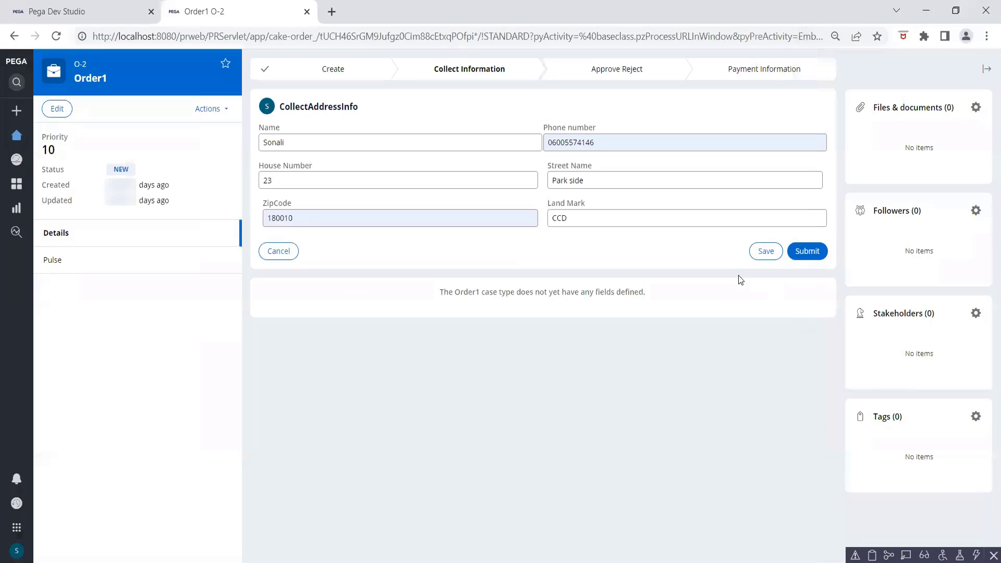
{"action": "left_click", "coordinate": [765, 251]}
{"action": "mouse_move", "coordinate": [658, 561]}
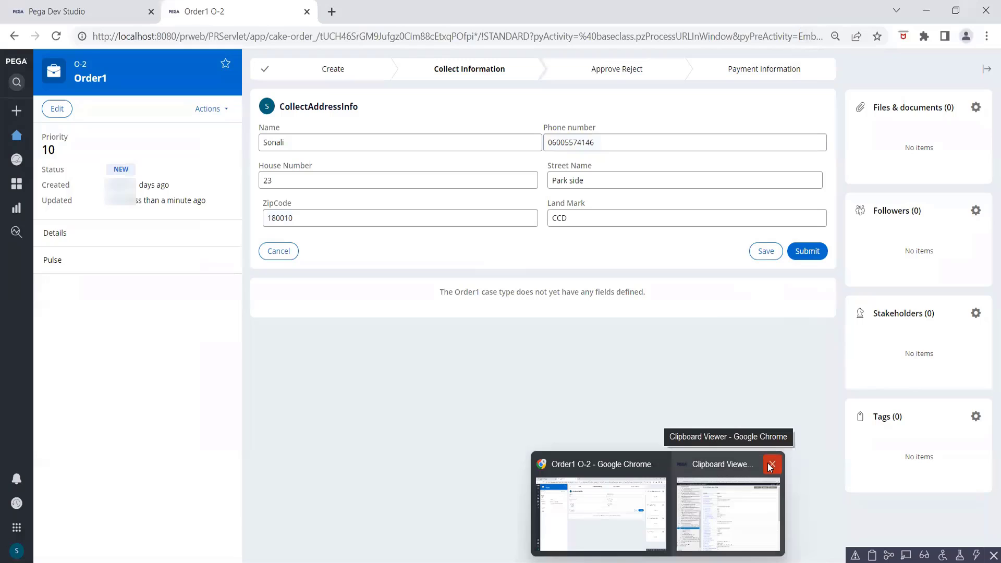
{"action": "left_click", "coordinate": [770, 465]}
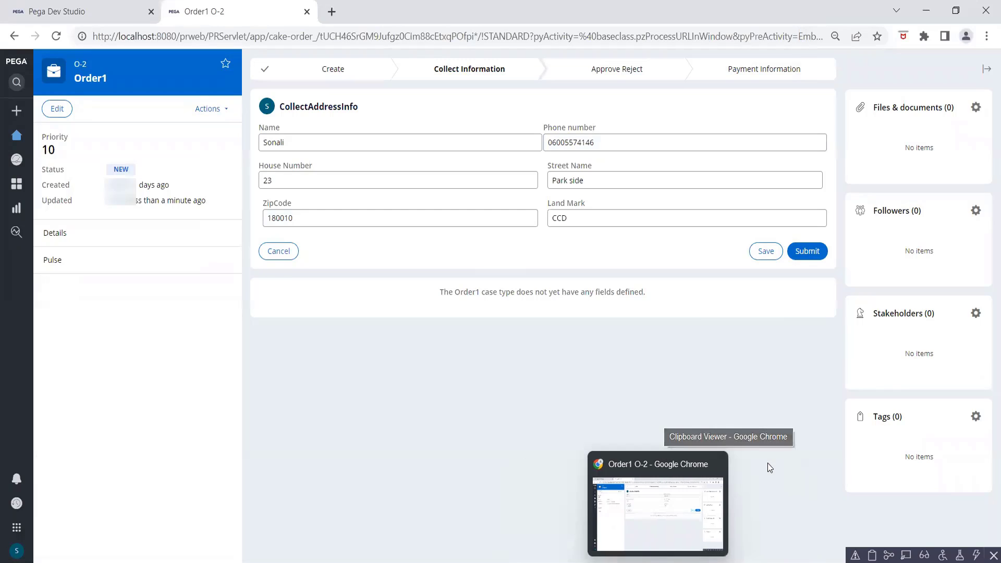
Reopen the clipboard for the saved case and display the DeliveryLocation page embedded in pyWorkPage.
{"action": "left_click", "coordinate": [873, 556]}
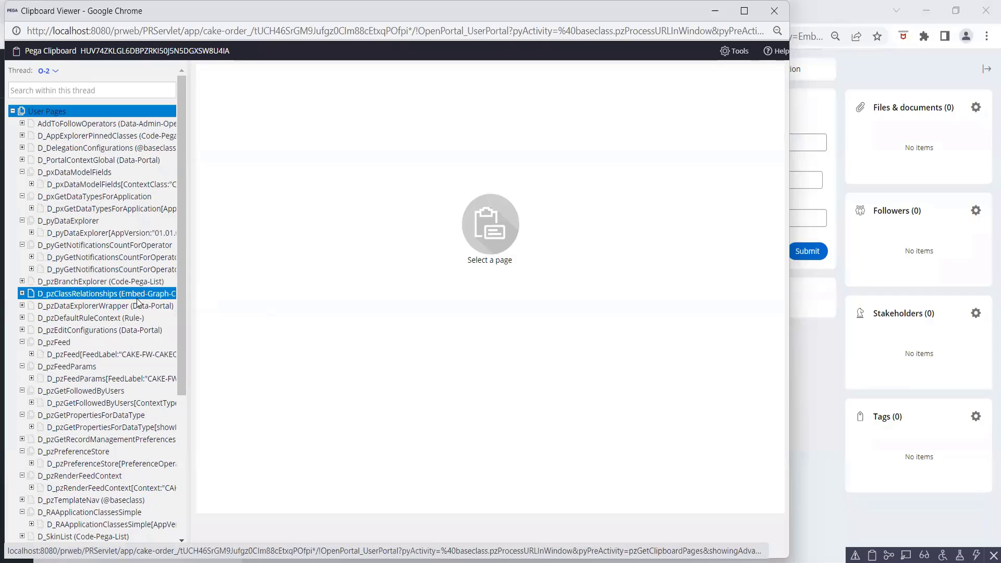
{"action": "scroll", "coordinate": [139, 301], "scroll_direction": "down", "scroll_amount": 4}
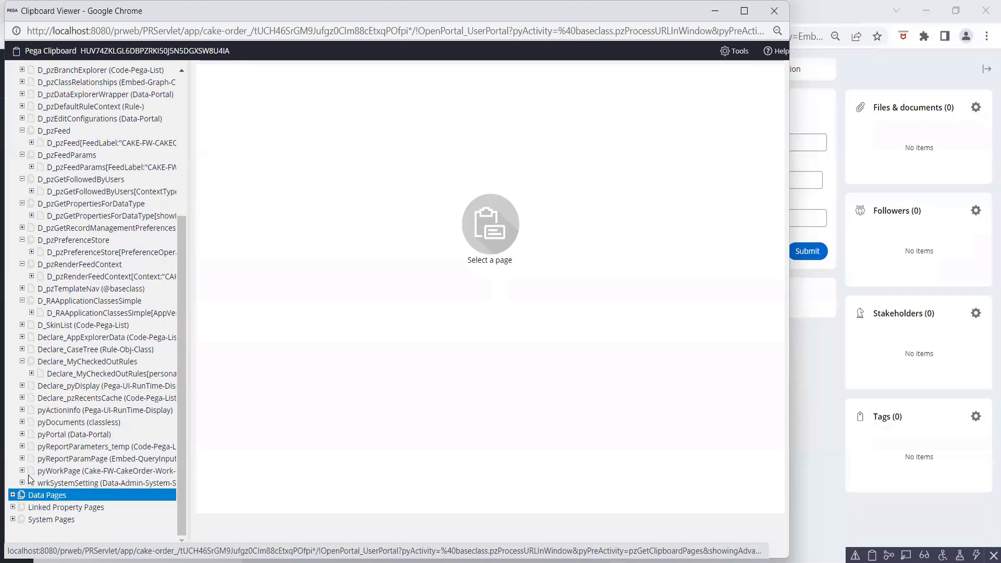
{"action": "left_click", "coordinate": [22, 471]}
{"action": "scroll", "coordinate": [79, 359], "scroll_direction": "down", "scroll_amount": 2}
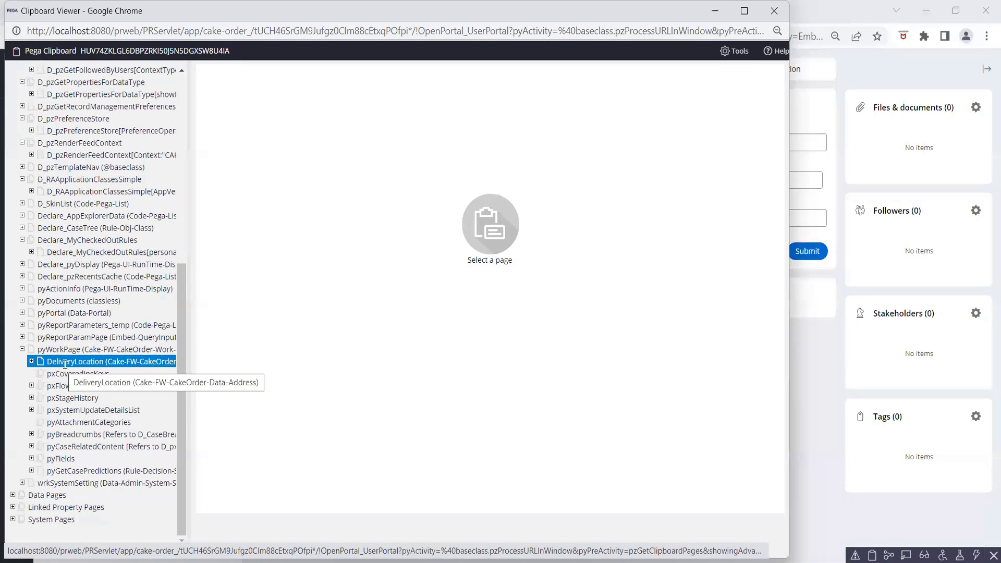
{"action": "left_click", "coordinate": [64, 363]}
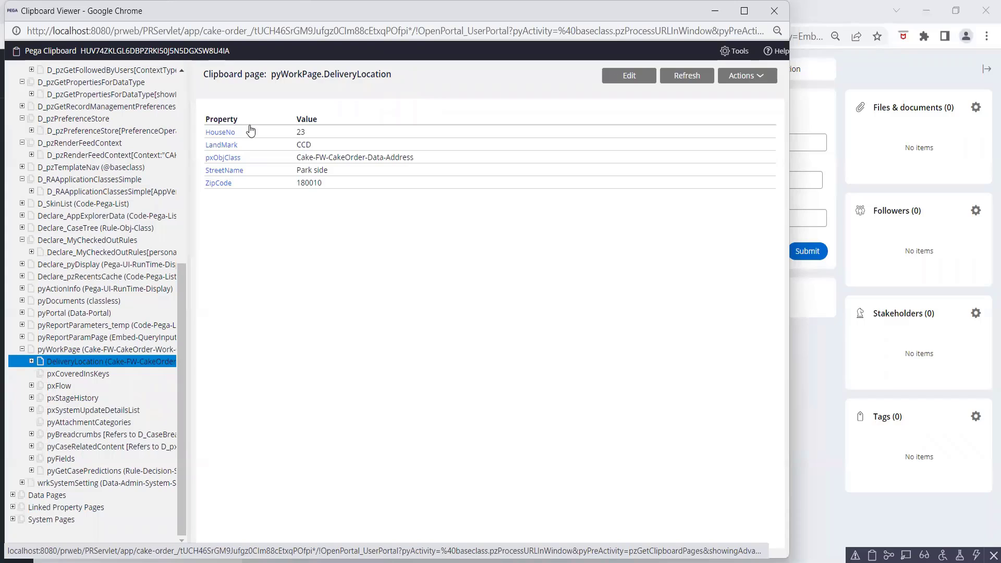
Compare the properties and pxObjClass of pyWorkPage with those of its embedded DeliveryLocation page.
{"action": "left_click", "coordinate": [31, 361]}
{"action": "left_click", "coordinate": [100, 349]}
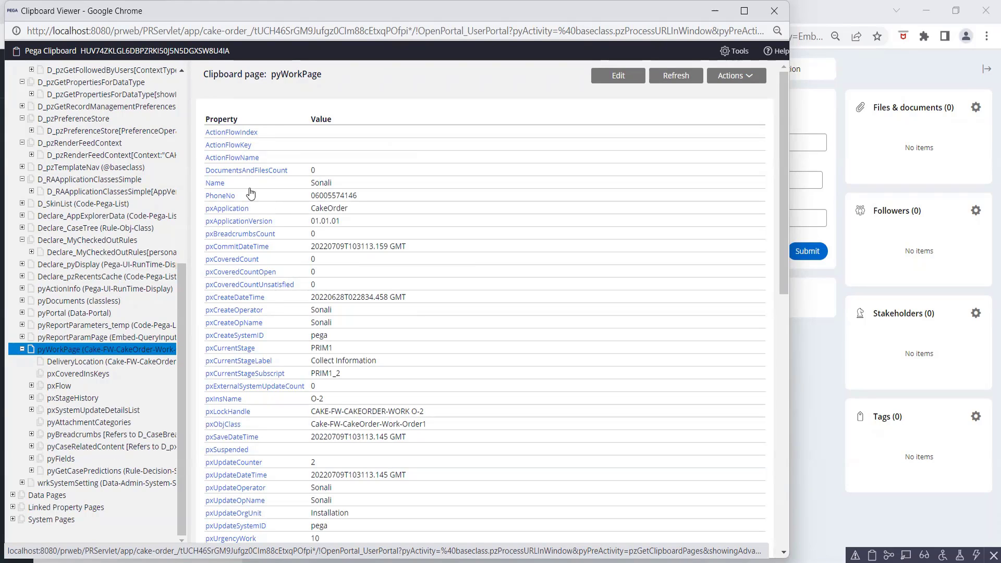
{"action": "left_click", "coordinate": [103, 363]}
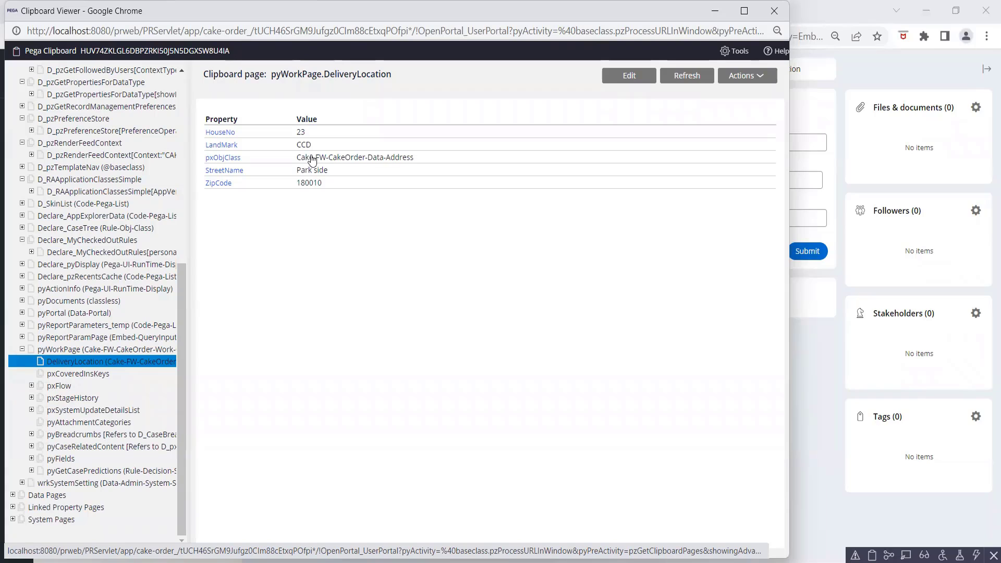
{"action": "left_click", "coordinate": [84, 350]}
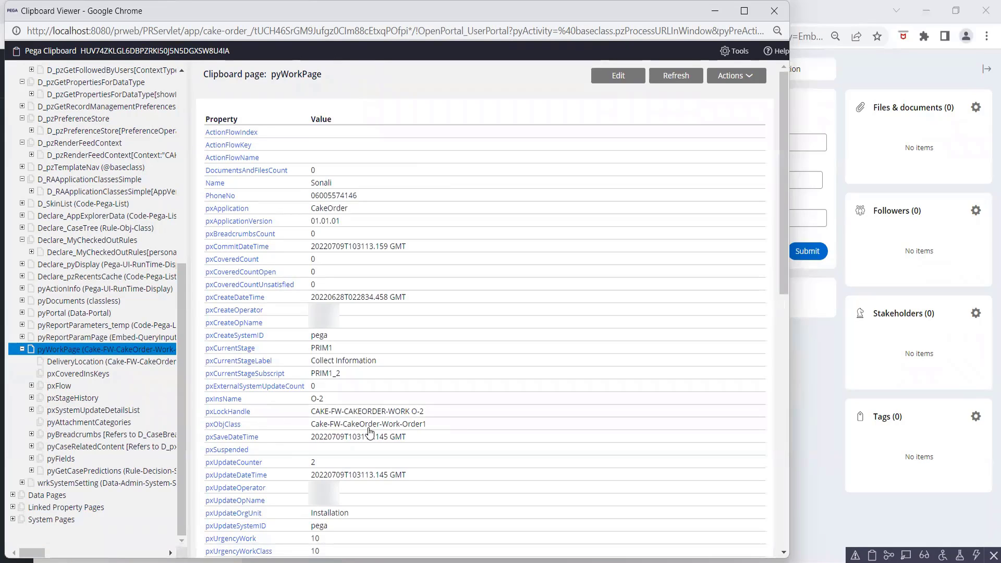
{"action": "left_click", "coordinate": [122, 363]}
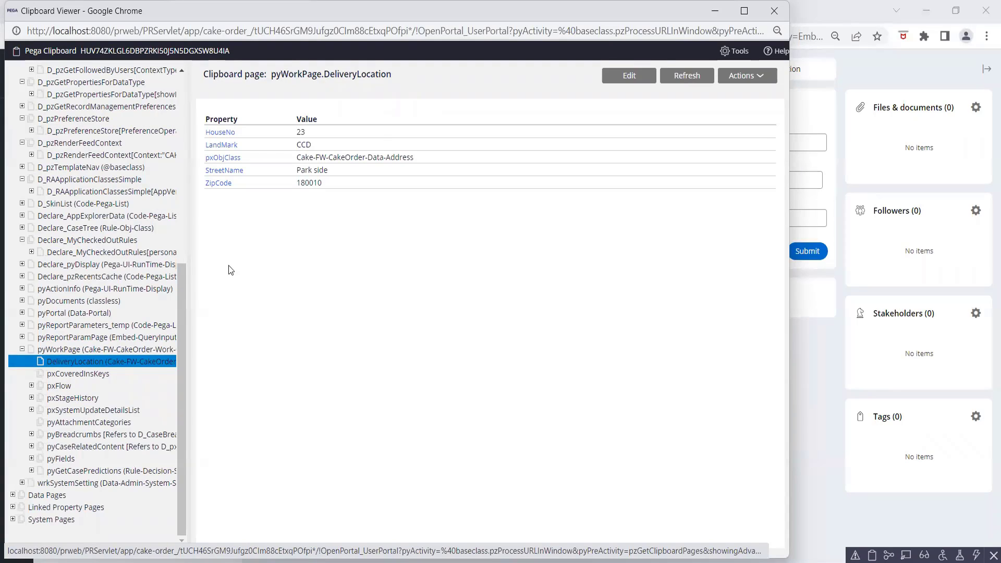
Maximize the Clipboard Viewer and examine the full class name of DeliveryLocation in the page tree.
{"action": "scroll", "coordinate": [181, 274], "scroll_direction": "up", "scroll_amount": 2}
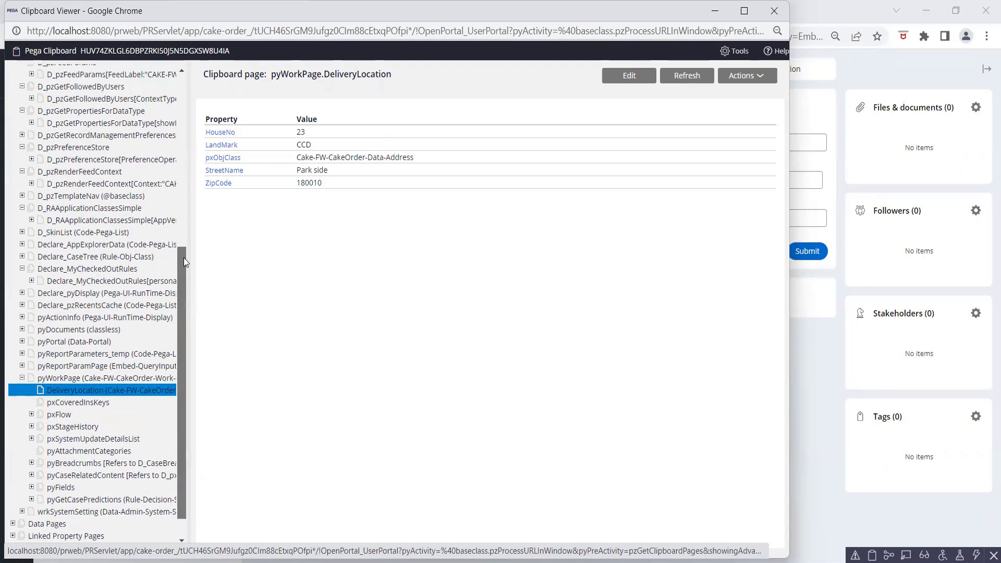
{"action": "scroll", "coordinate": [191, 271], "scroll_direction": "down", "scroll_amount": 2}
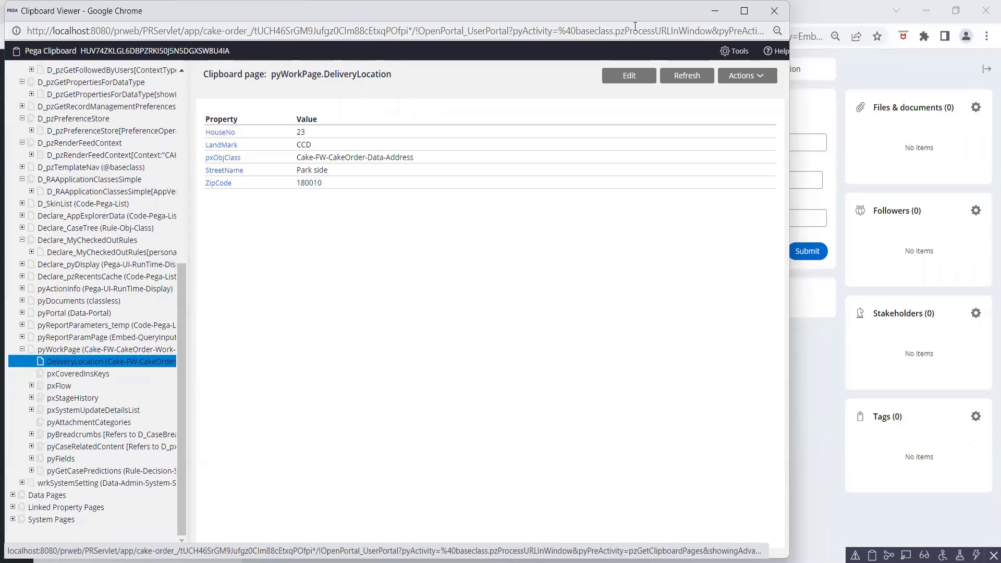
{"action": "double_click", "coordinate": [315, 16]}
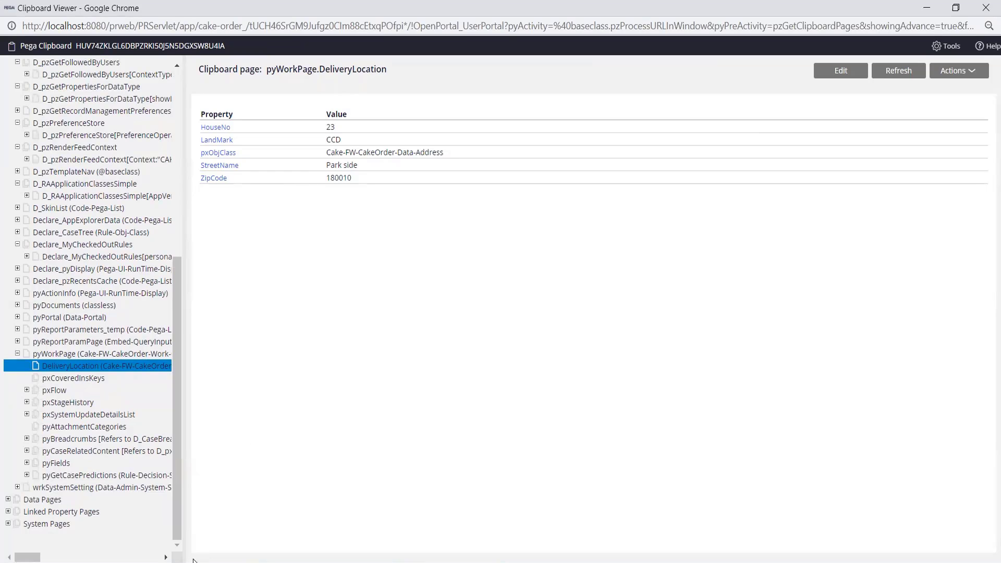
{"action": "left_click", "coordinate": [166, 558]}
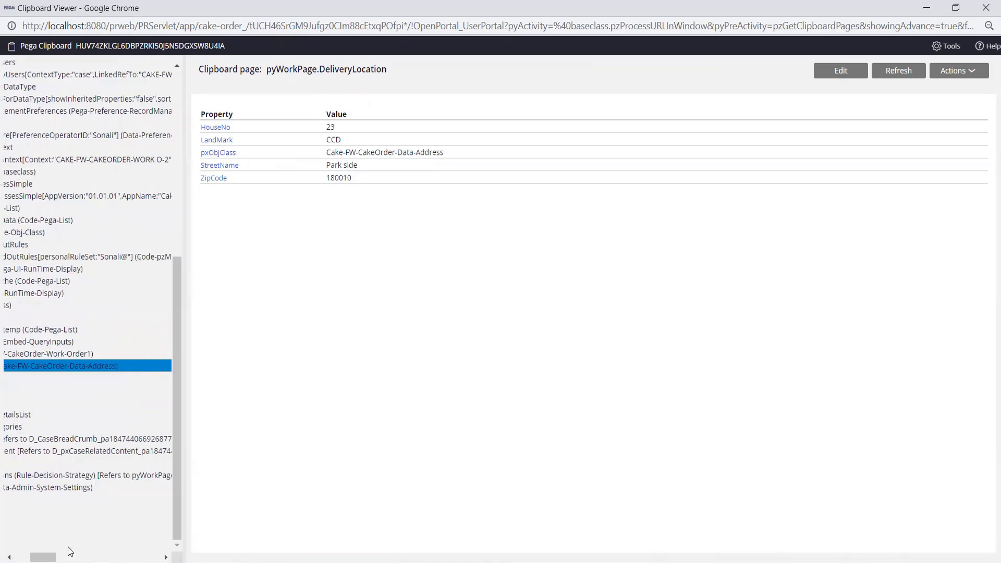
{"action": "left_click", "coordinate": [9, 557]}
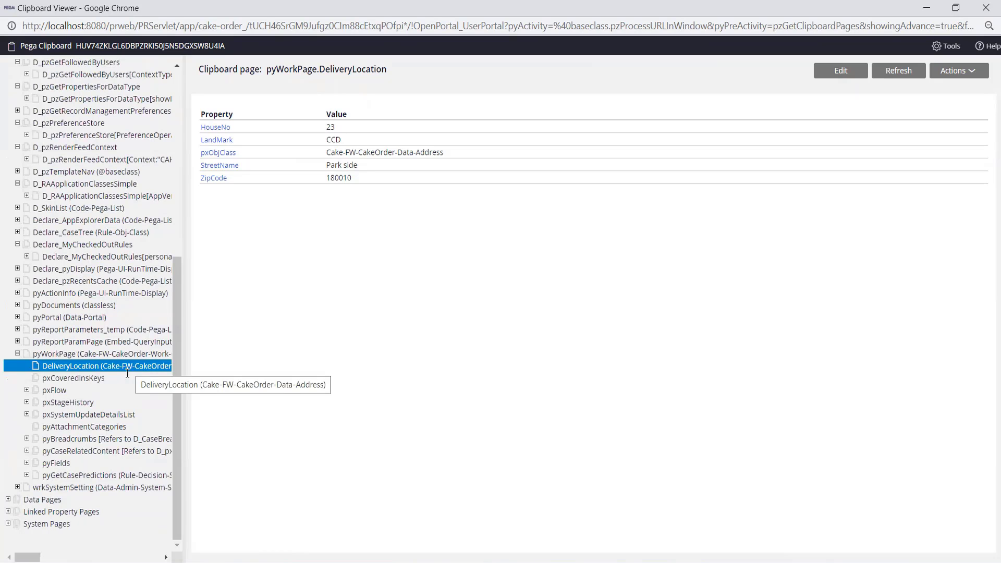
Widen the clipboard page tree to read the pages' complete class names, narrow it again and close the Clipboard Viewer.
{"action": "left_click_drag", "start_coordinate": [22, 558], "coordinate": [36, 560]}
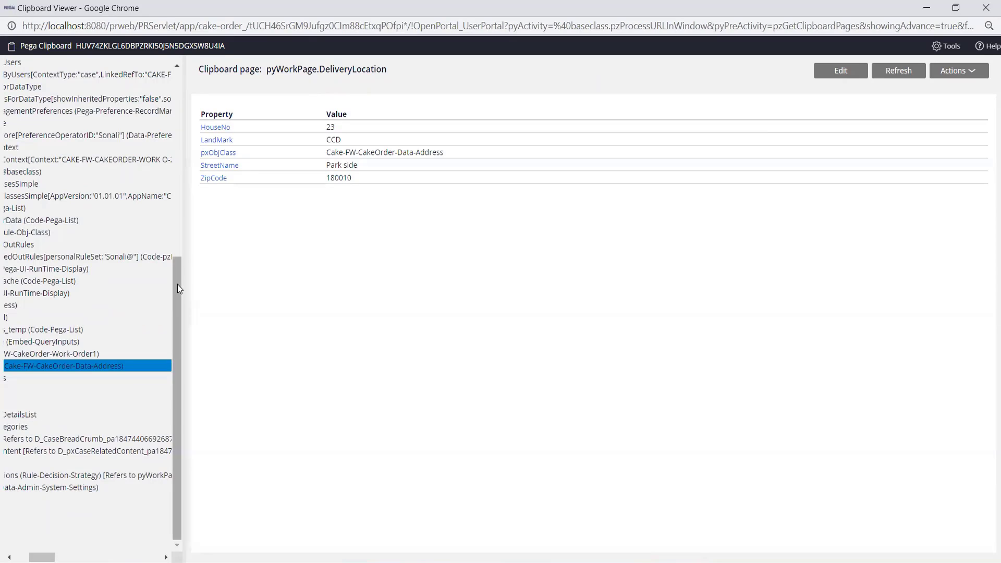
{"action": "left_click_drag", "start_coordinate": [177, 283], "coordinate": [177, 277]}
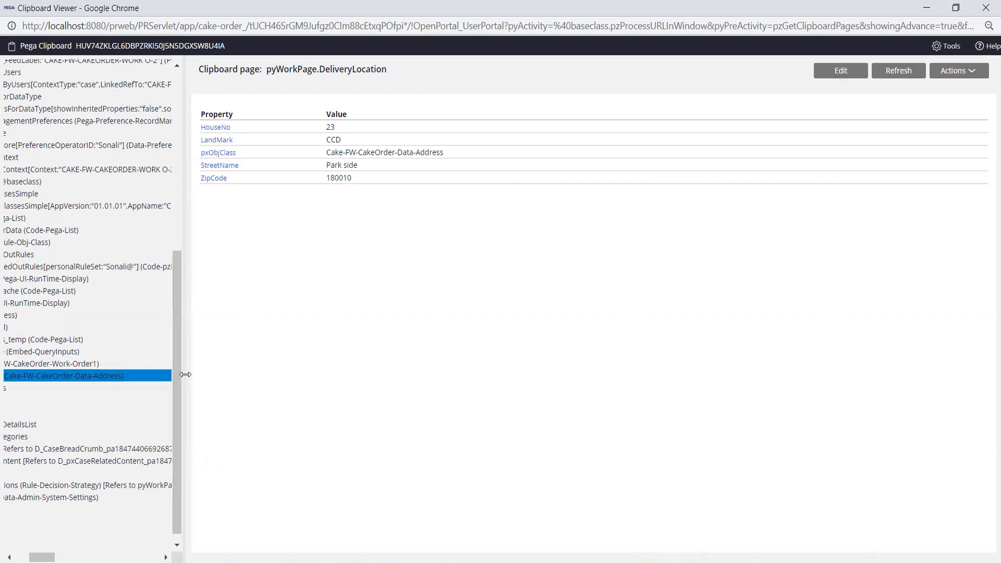
{"action": "left_click_drag", "start_coordinate": [187, 375], "coordinate": [654, 349]}
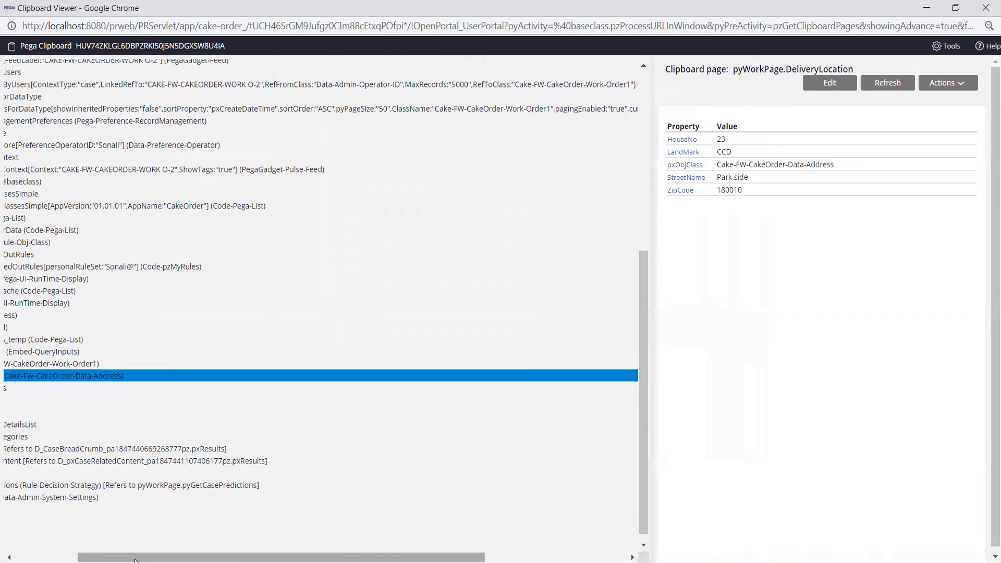
{"action": "left_click_drag", "start_coordinate": [134, 559], "coordinate": [61, 558]}
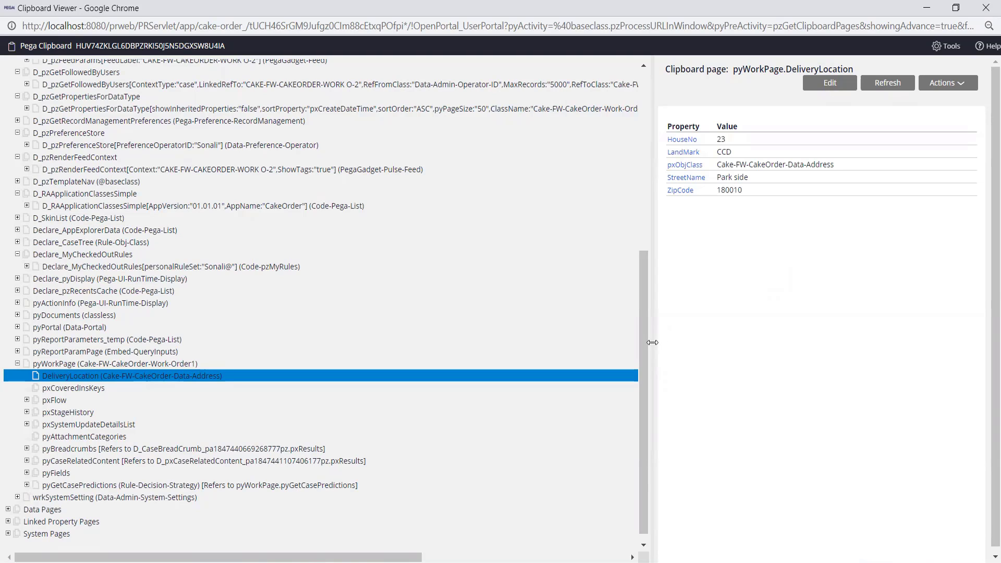
{"action": "left_click_drag", "start_coordinate": [652, 343], "coordinate": [296, 387]}
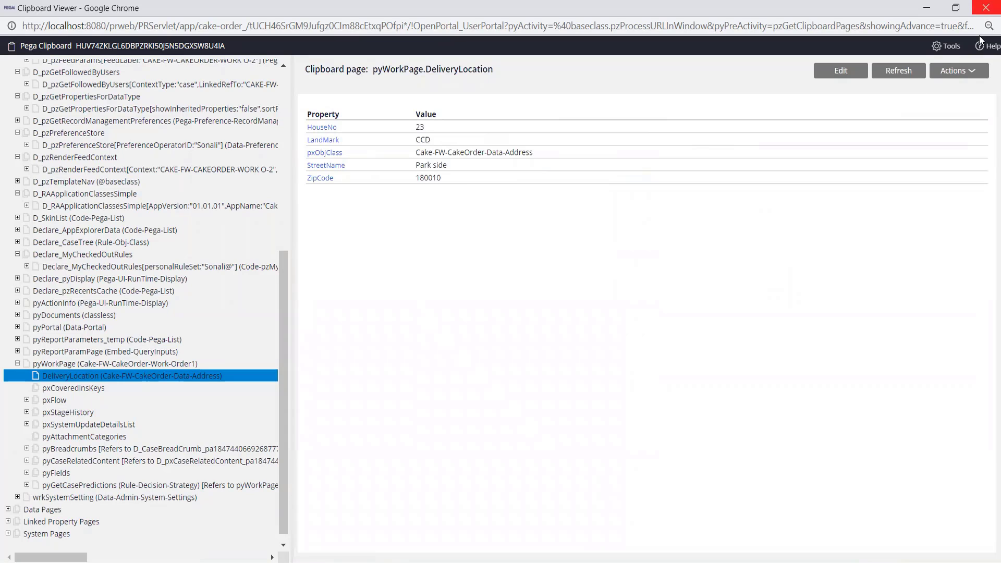
{"action": "left_click", "coordinate": [986, 8]}
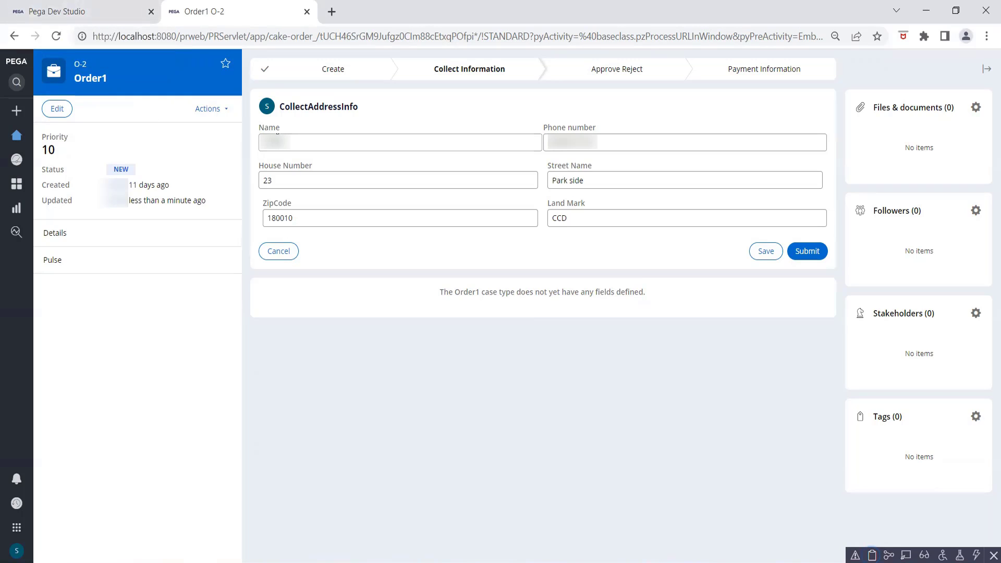
Switch to Dev Studio and view the rules that reference the AddressInfo section.
{"action": "left_click", "coordinate": [294, 143]}
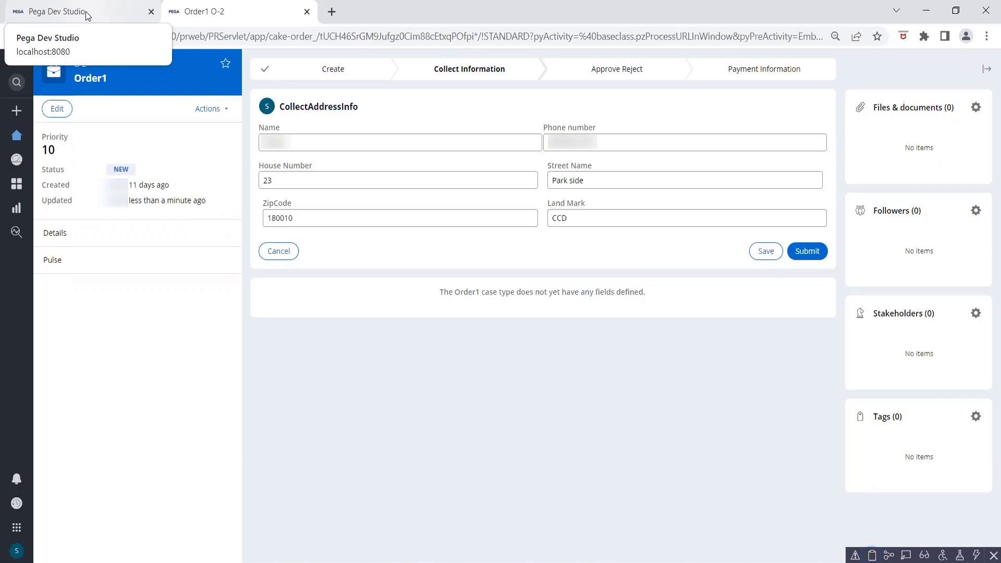
{"action": "left_click", "coordinate": [87, 16]}
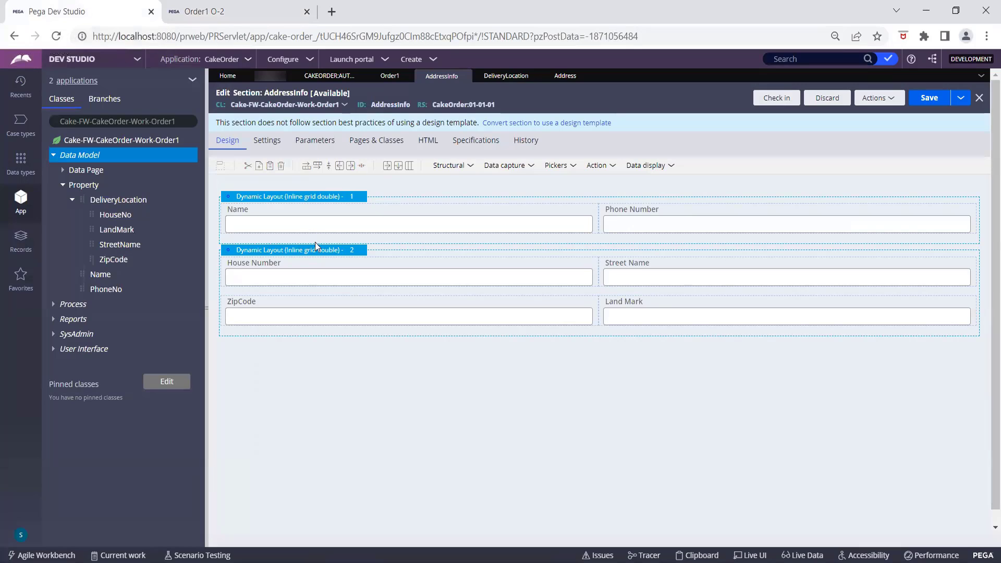
{"action": "left_click", "coordinate": [592, 210]}
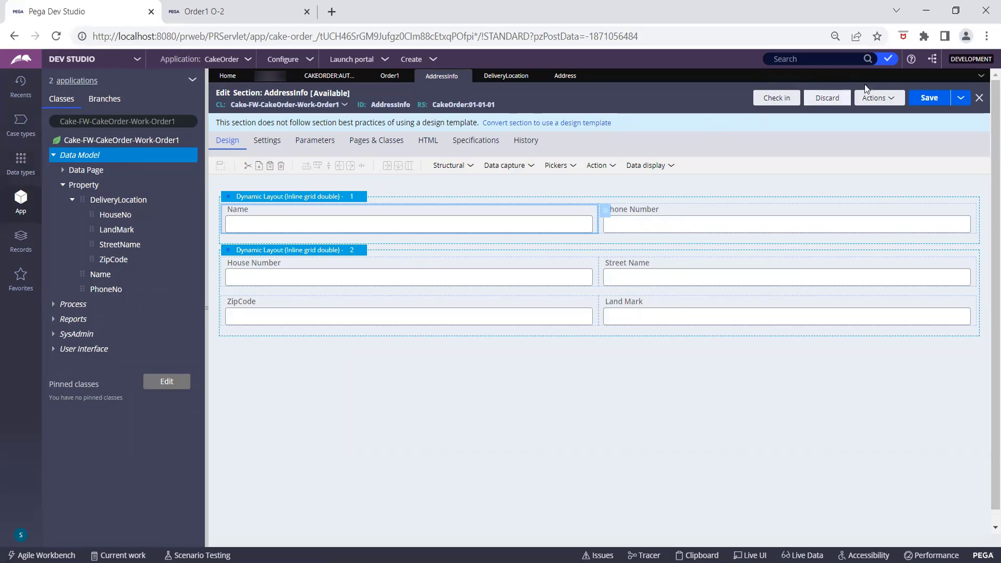
{"action": "left_click", "coordinate": [881, 100]}
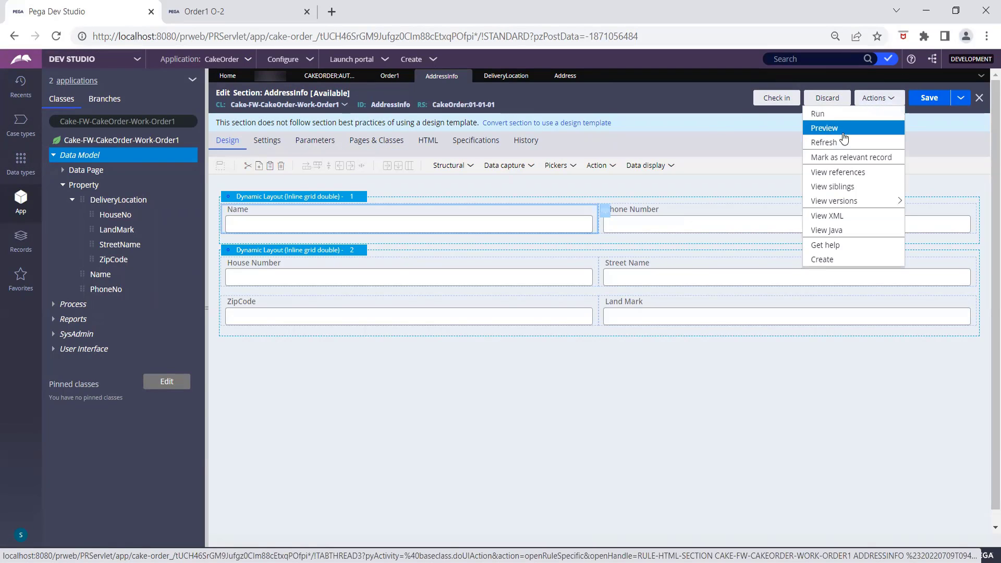
{"action": "left_click", "coordinate": [835, 173]}
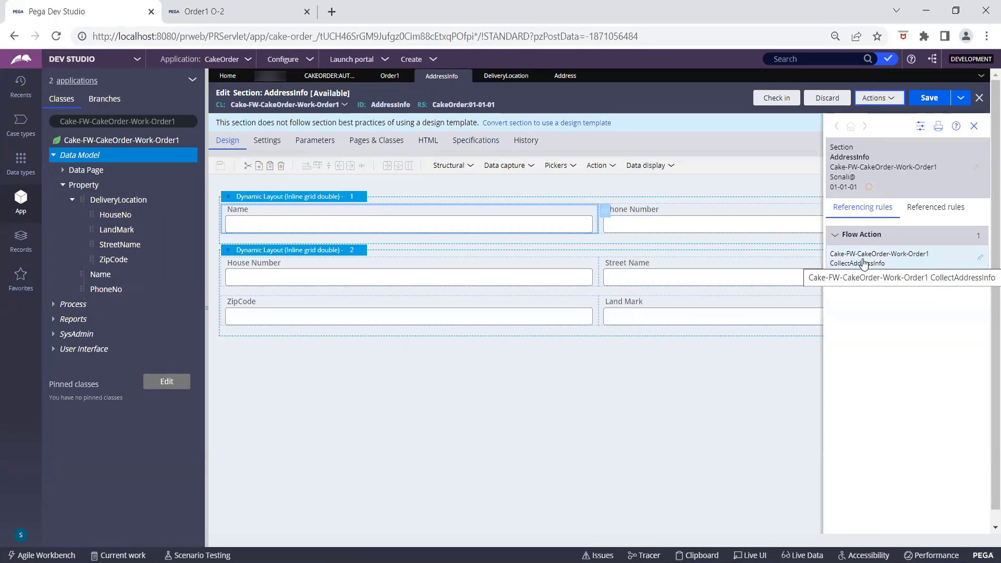
Open the CollectAddressInfo flow action that references the AddressInfo section and display its pre- and post-processing settings.
{"action": "left_click", "coordinate": [981, 261]}
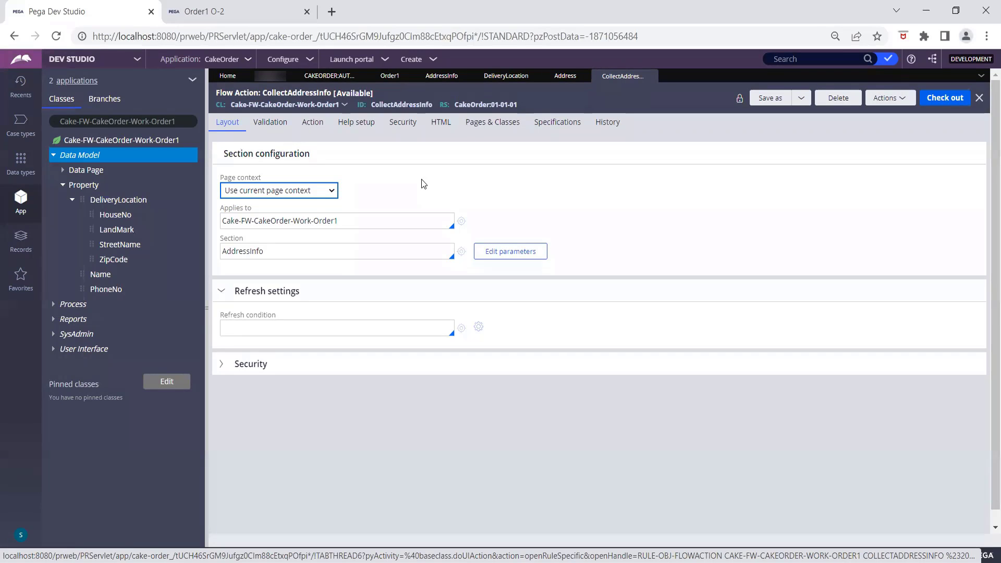
{"action": "left_click", "coordinate": [893, 100]}
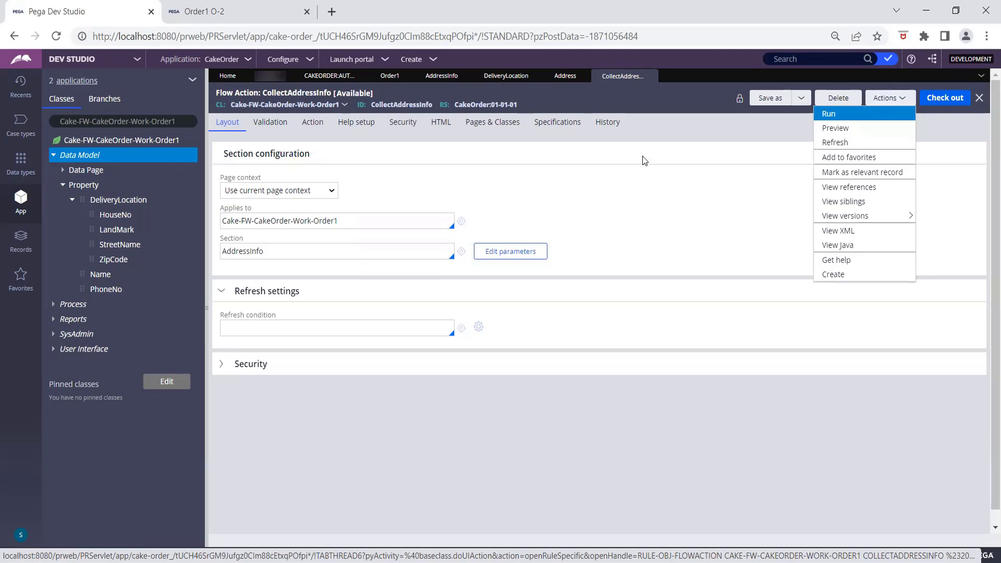
{"action": "left_click", "coordinate": [681, 199]}
{"action": "left_click", "coordinate": [680, 197]}
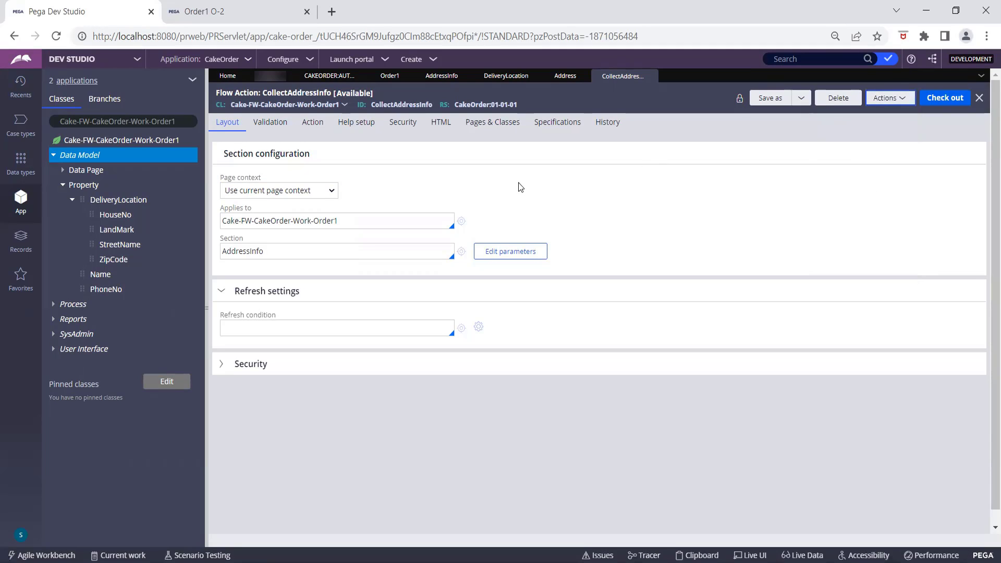
{"action": "left_click", "coordinate": [323, 120]}
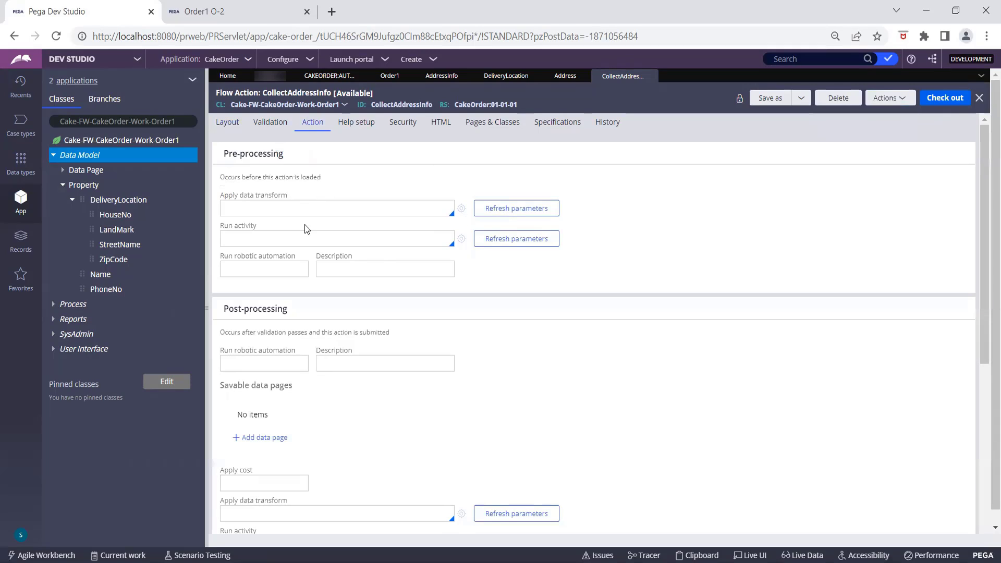
Enter DefaultAddressInfo as the data transform applied in the flow action's pre-processing.
{"action": "left_click", "coordinate": [342, 274]}
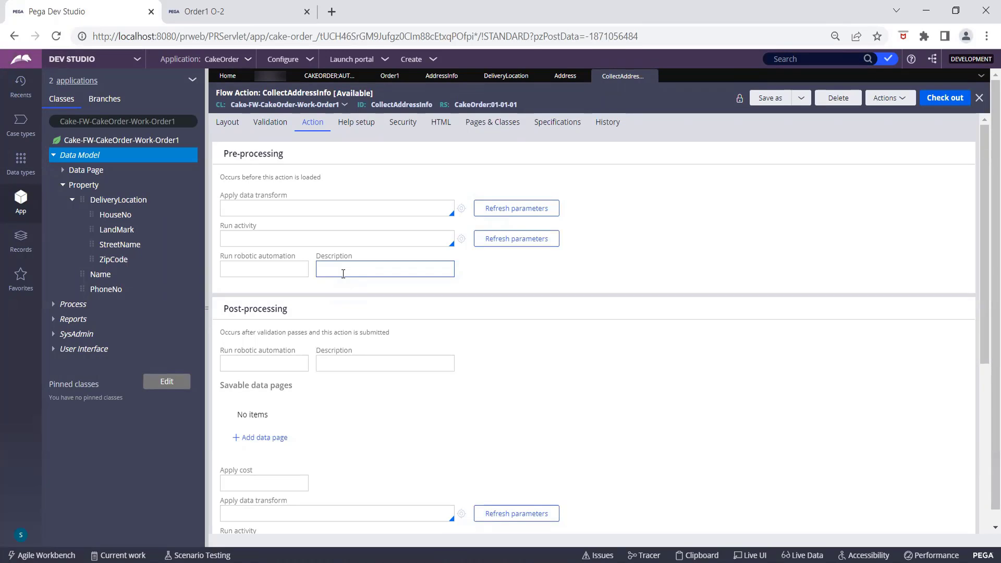
{"action": "left_click", "coordinate": [356, 207]}
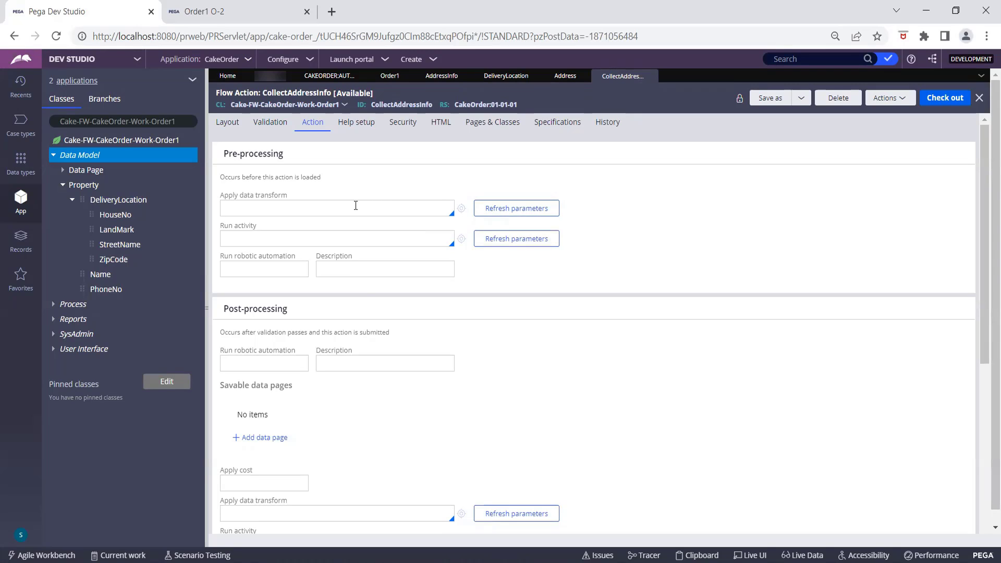
{"action": "type", "text": "DefaultAddressInfo"}
Create and open the DefaultAddressInfo data transform in class Cake-FW-CakeOrder-Work-Order1, ruleset CakeOrder 01-01-01.
{"action": "left_click", "coordinate": [461, 210]}
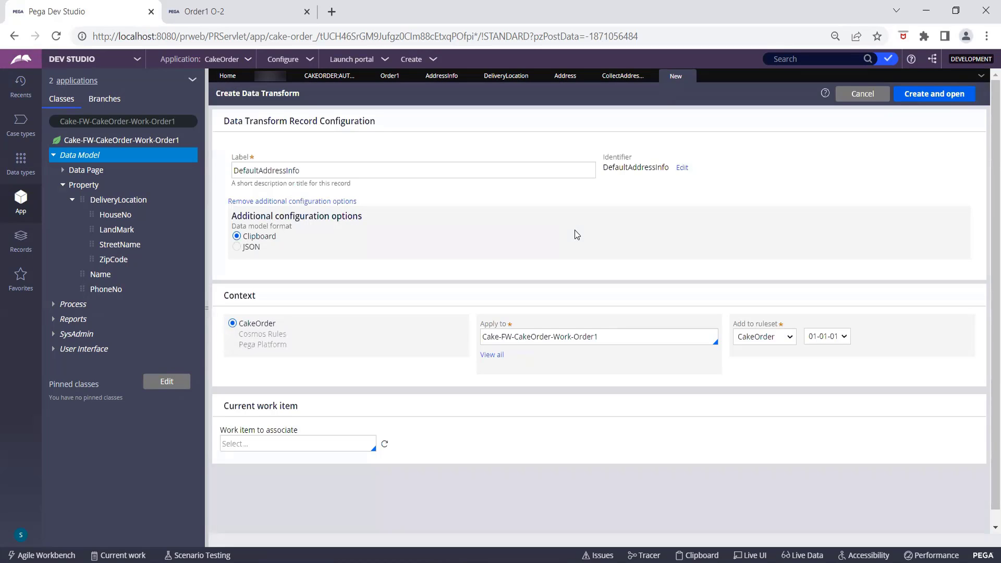
{"action": "left_click", "coordinate": [551, 336]}
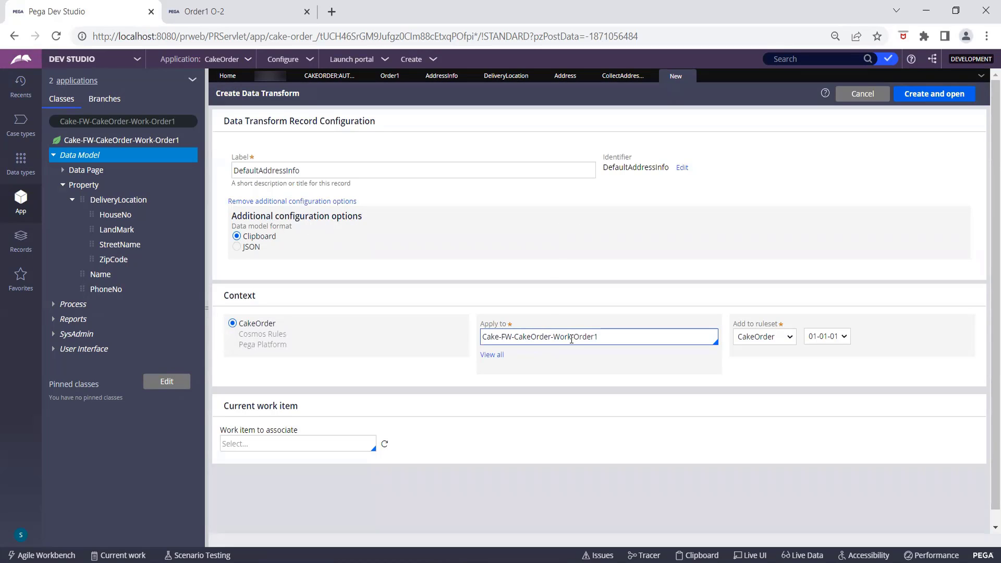
{"action": "left_click", "coordinate": [571, 337]}
{"action": "type", "text": "-"}
{"action": "left_click", "coordinate": [769, 353]}
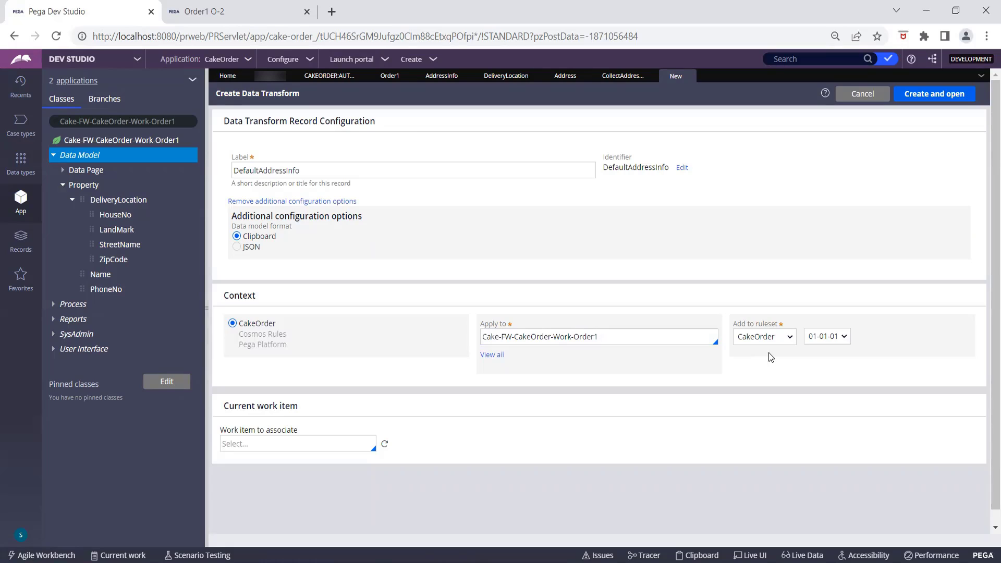
{"action": "left_click", "coordinate": [931, 93]}
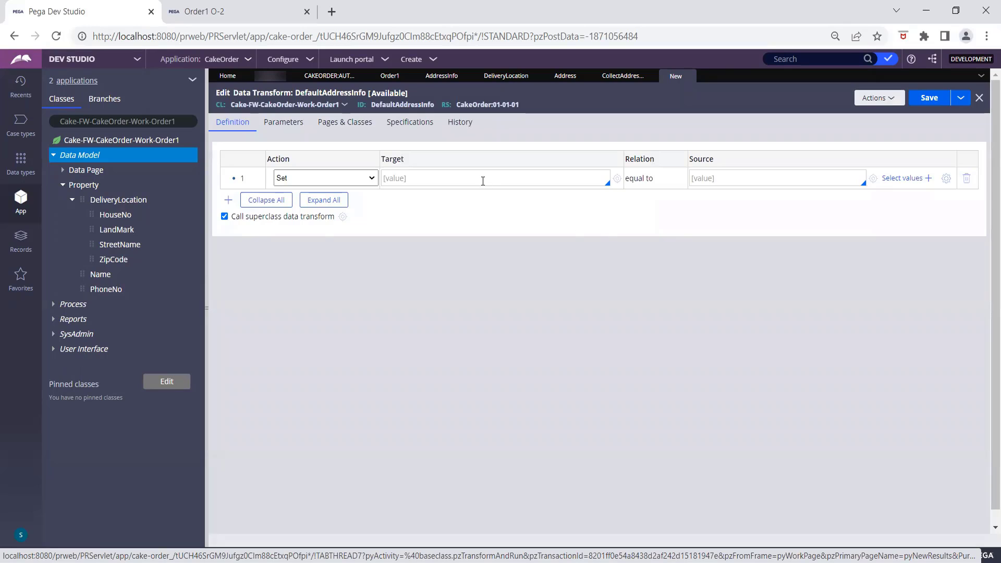
Choose the .Name property as the target of the data transform's first Set row.
{"action": "left_click", "coordinate": [481, 180]}
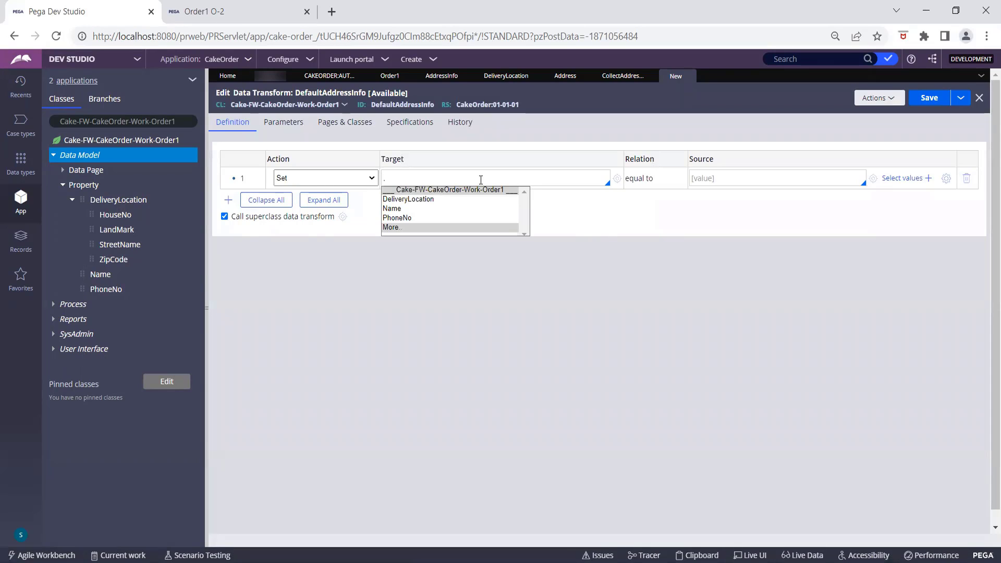
{"action": "left_click", "coordinate": [406, 213]}
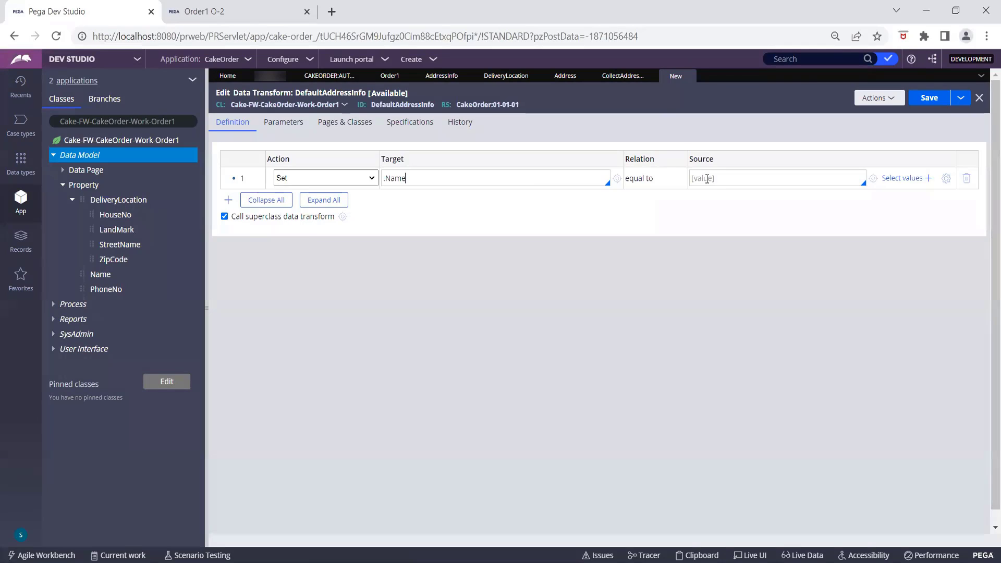
{"action": "left_click", "coordinate": [708, 179]}
Switch to the Order1 case, open its Clipboard Viewer and display the OperatorID page among the system pages.
{"action": "left_click", "coordinate": [234, 12]}
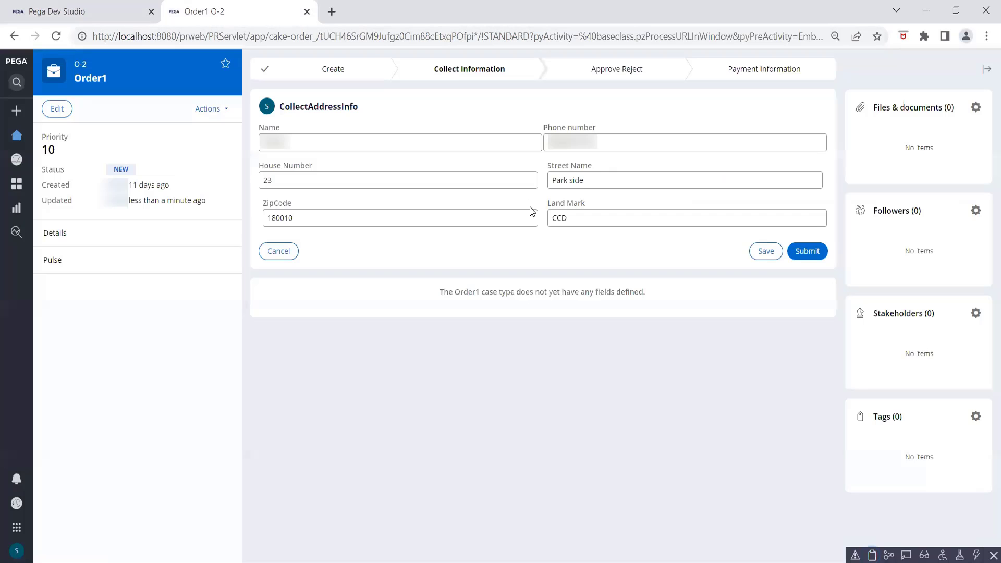
{"action": "left_click", "coordinate": [873, 555]}
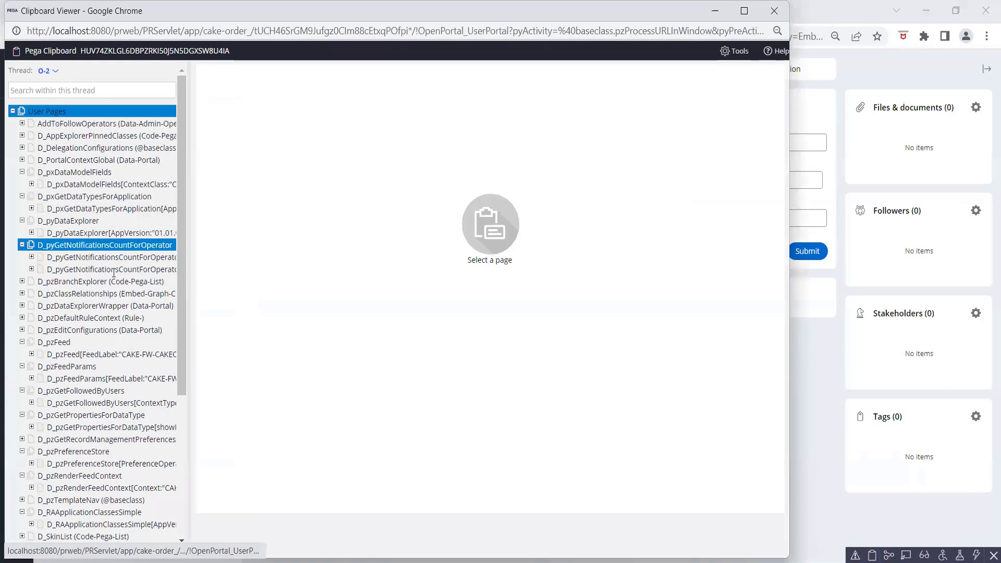
{"action": "scroll", "coordinate": [130, 293], "scroll_direction": "down", "scroll_amount": 5}
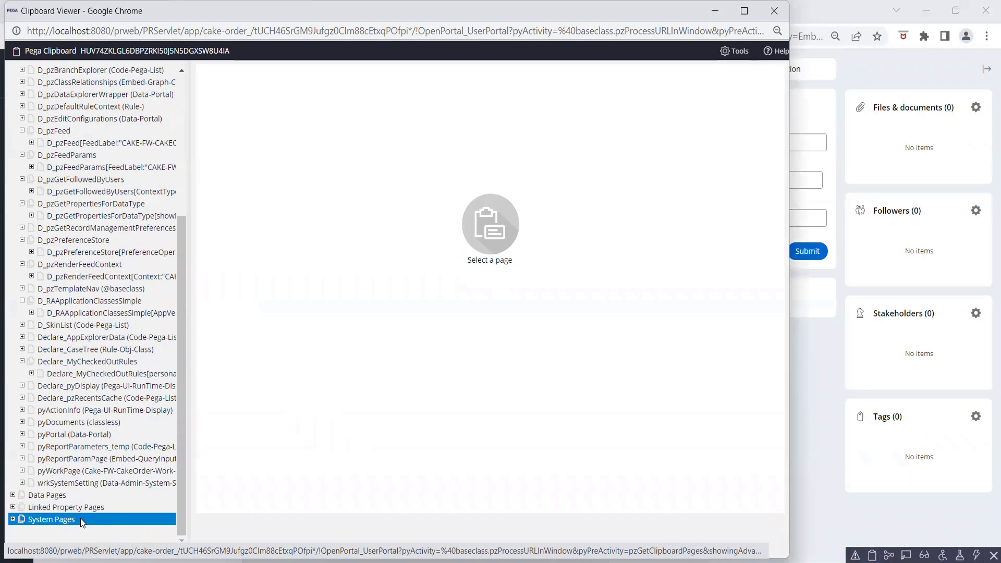
{"action": "scroll", "coordinate": [77, 426], "scroll_direction": "up", "scroll_amount": 1}
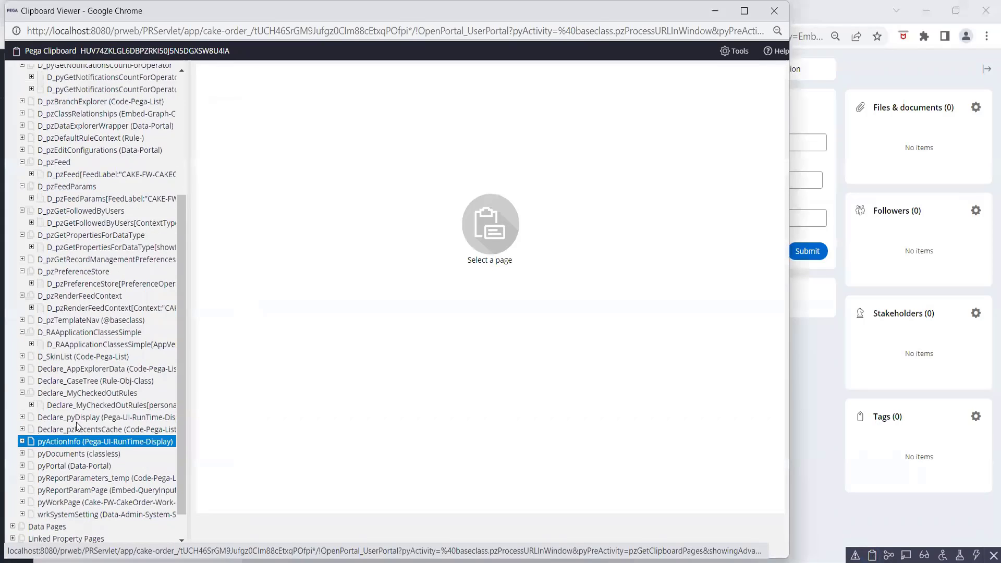
{"action": "scroll", "coordinate": [77, 426], "scroll_direction": "up", "scroll_amount": 5}
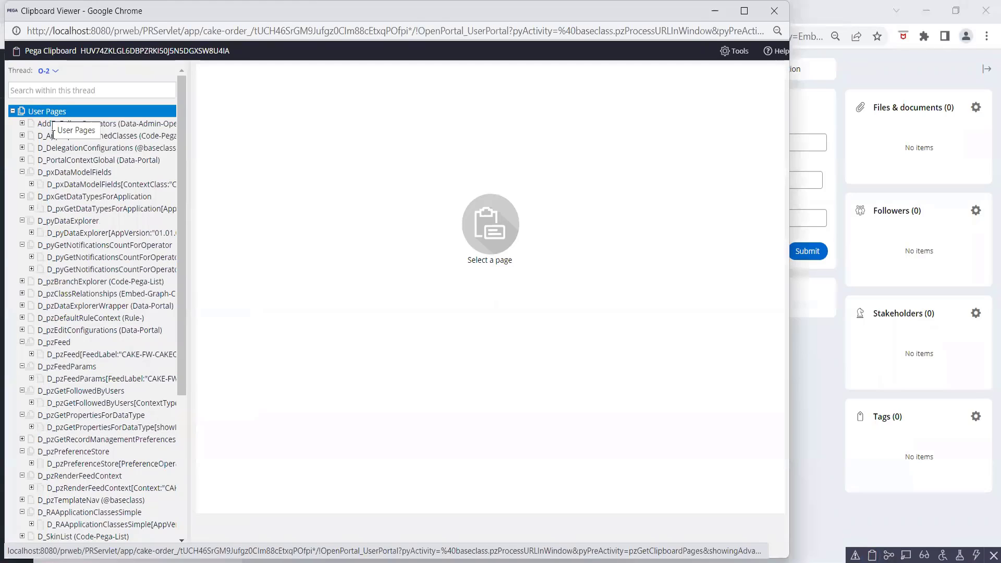
{"action": "scroll", "coordinate": [110, 361], "scroll_direction": "down", "scroll_amount": 4}
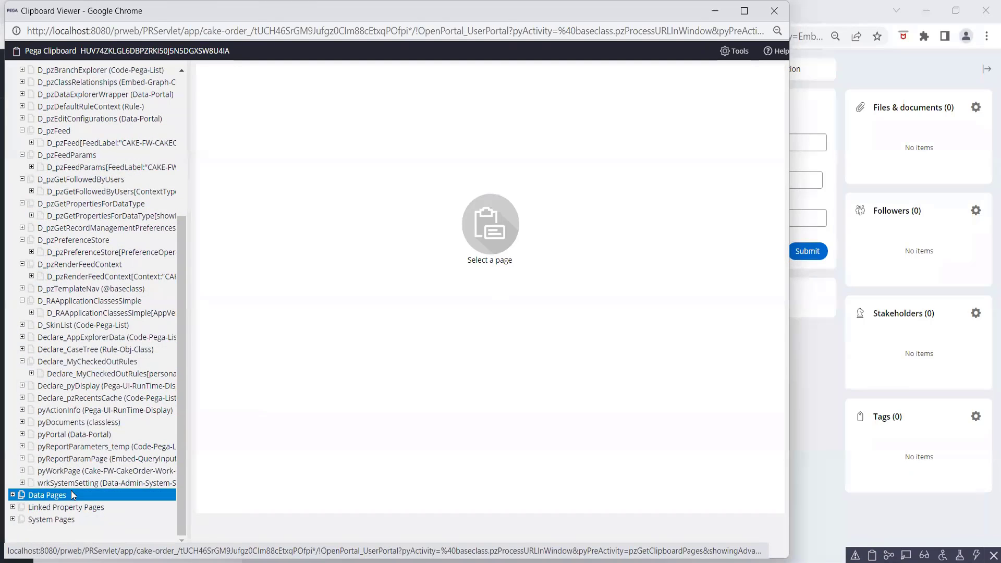
{"action": "left_click", "coordinate": [62, 520]}
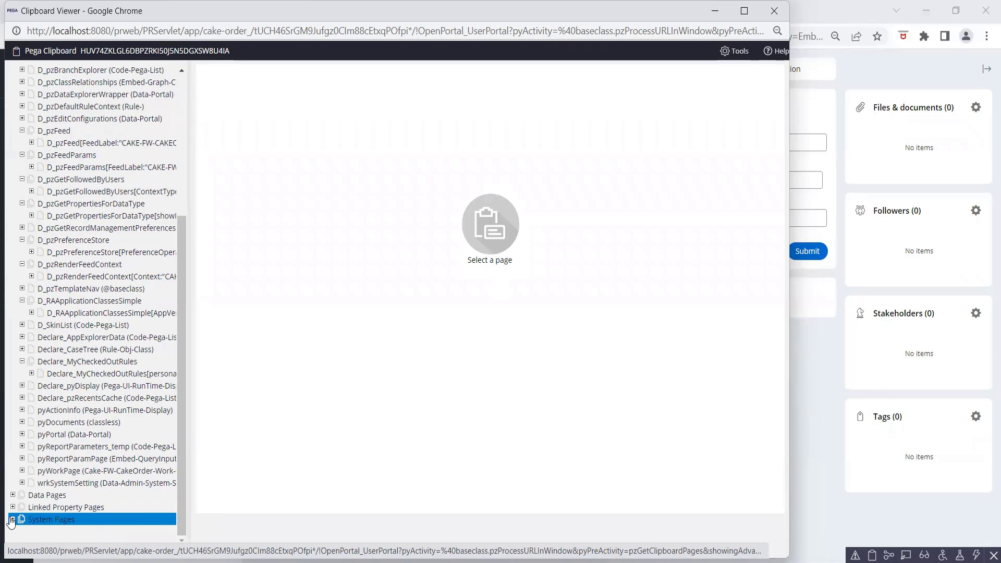
{"action": "scroll", "coordinate": [52, 422], "scroll_direction": "down", "scroll_amount": 2}
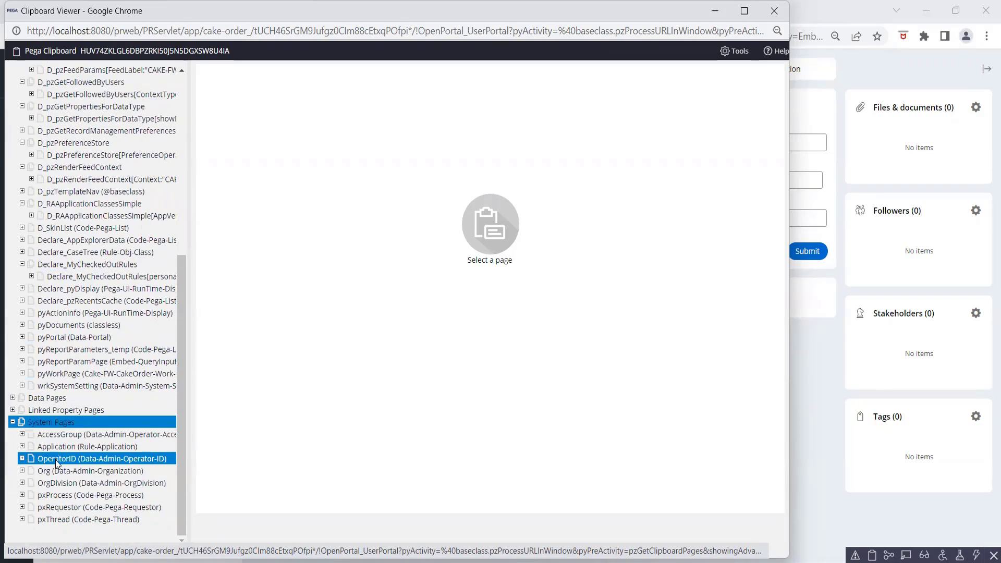
{"action": "left_click", "coordinate": [56, 459]}
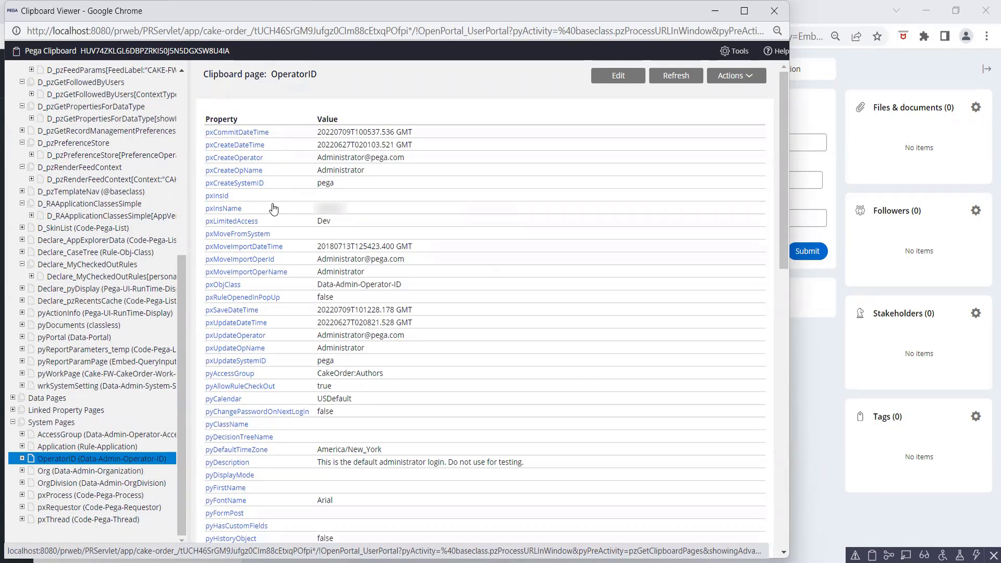
Search the OperatorID page for the operator's name and highlight the pyUserName property.
{"action": "key", "text": "ctrl+f"}
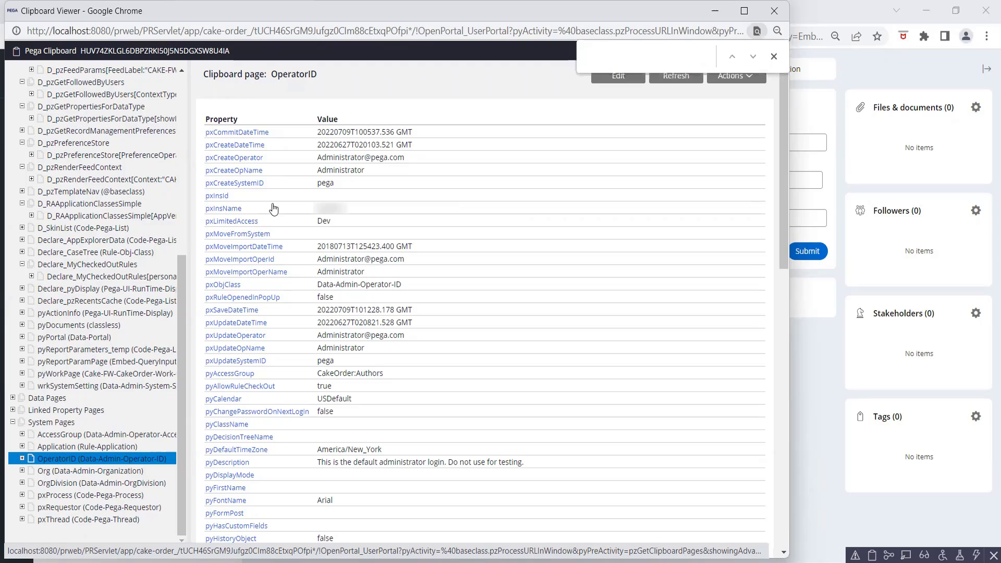
{"action": "type", "text": "Sonali"}
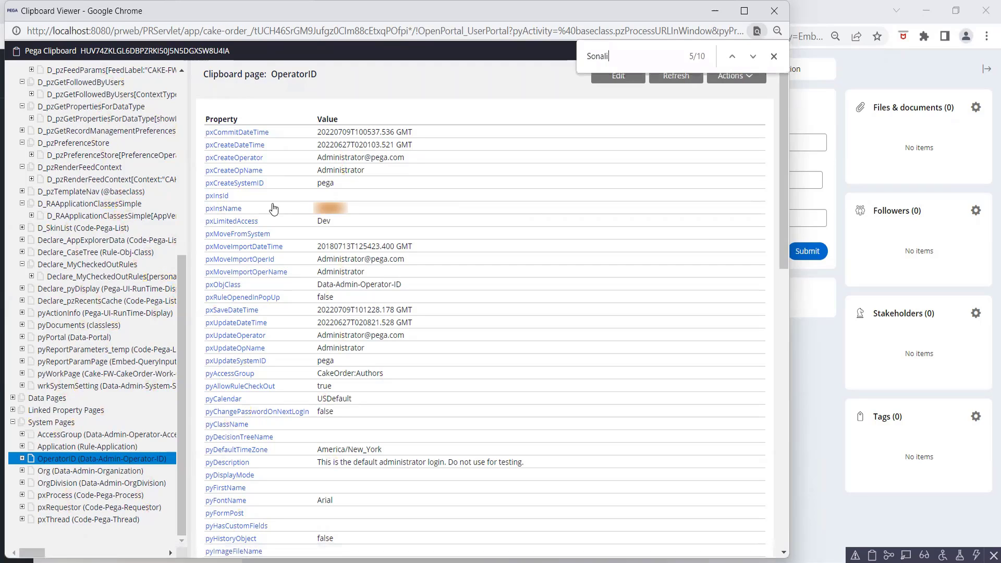
{"action": "key", "text": "Return"}
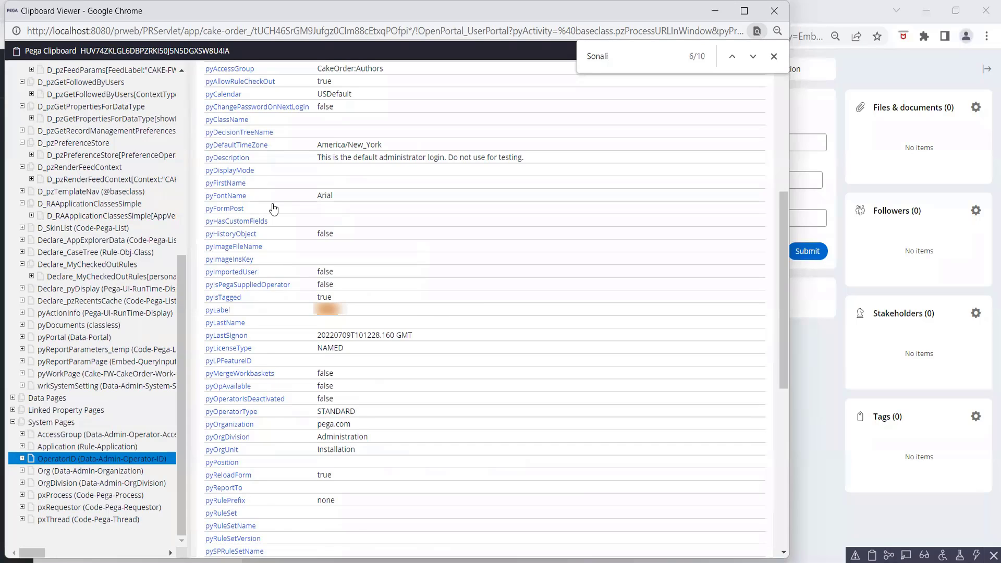
{"action": "key", "text": "Return"}
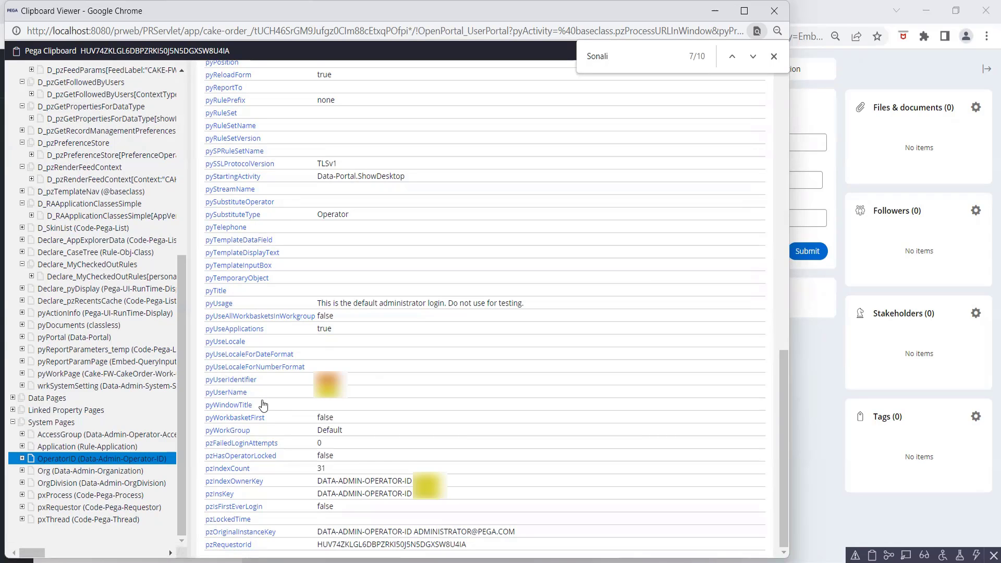
{"action": "left_click_drag", "start_coordinate": [257, 398], "coordinate": [197, 391]}
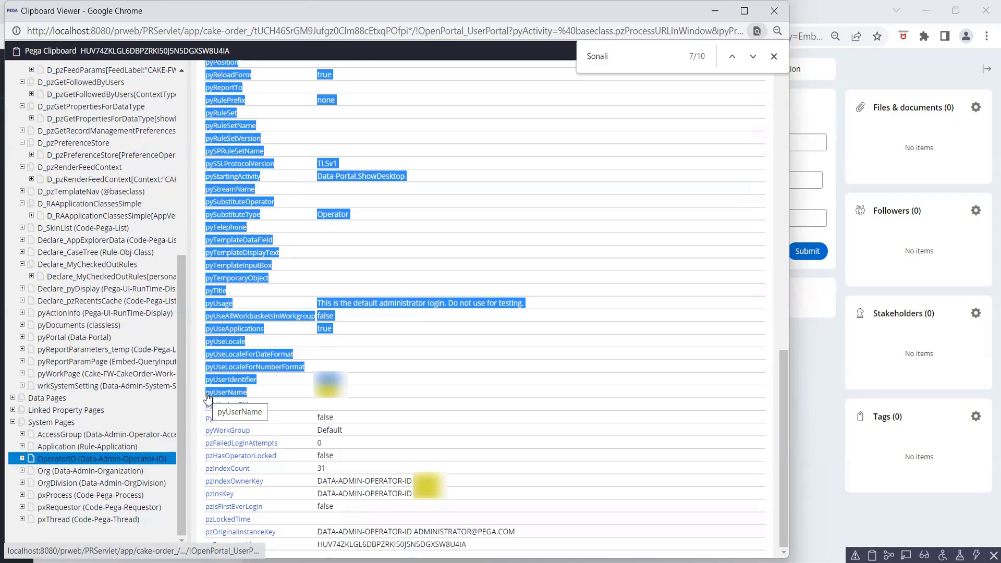
{"action": "left_click", "coordinate": [270, 398]}
{"action": "left_click_drag", "start_coordinate": [247, 393], "coordinate": [206, 403]}
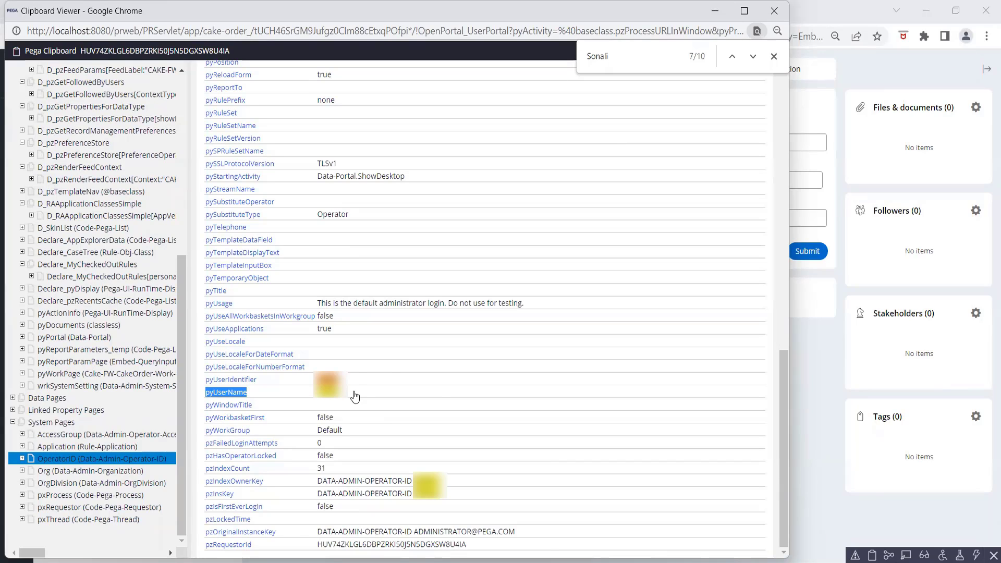
Return to the data transform in Dev Studio, set the source for .Name to .pyUserName and save the rule.
{"action": "mouse_move", "coordinate": [659, 560]}
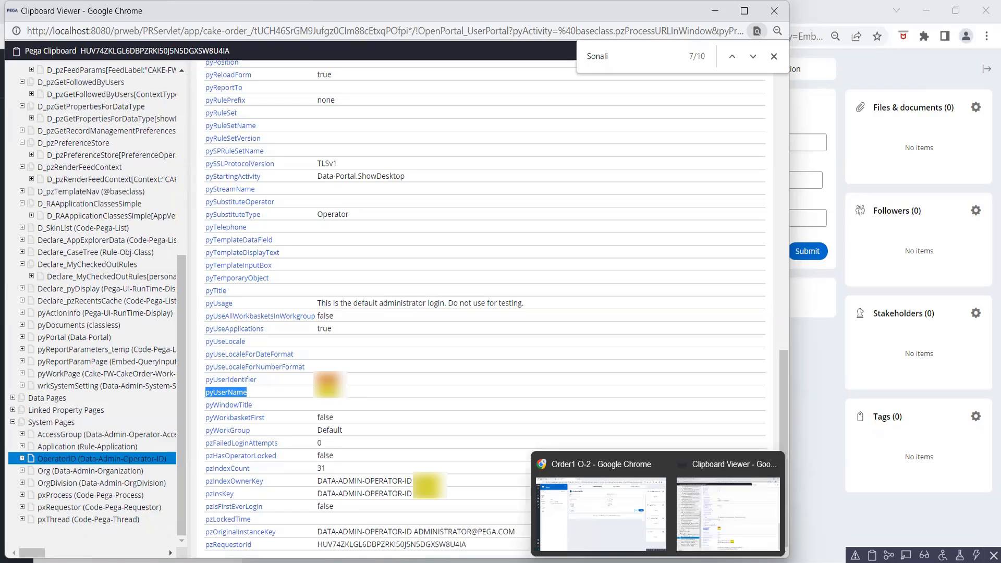
{"action": "left_click", "coordinate": [608, 523]}
{"action": "left_click", "coordinate": [78, 13]}
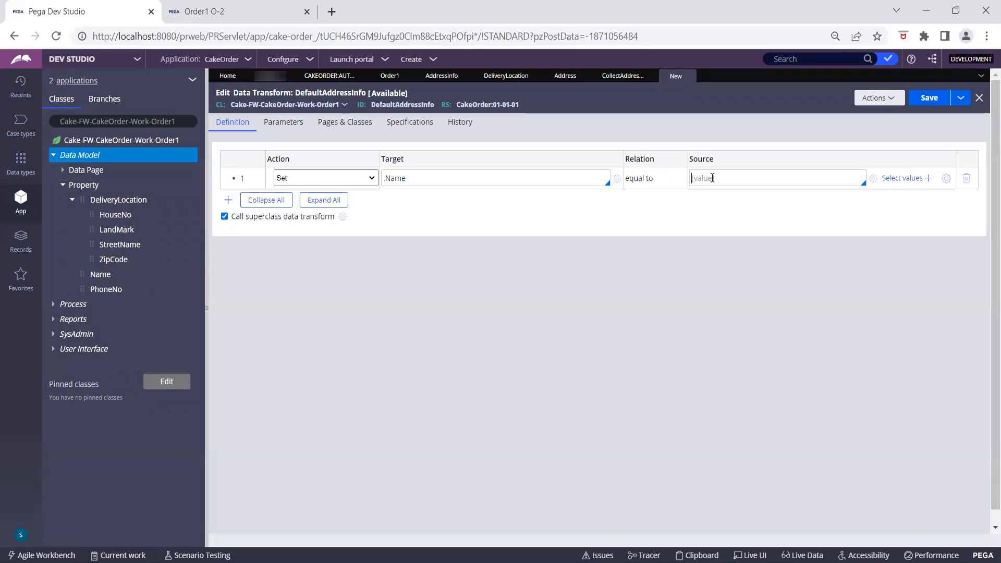
{"action": "left_click", "coordinate": [712, 178]}
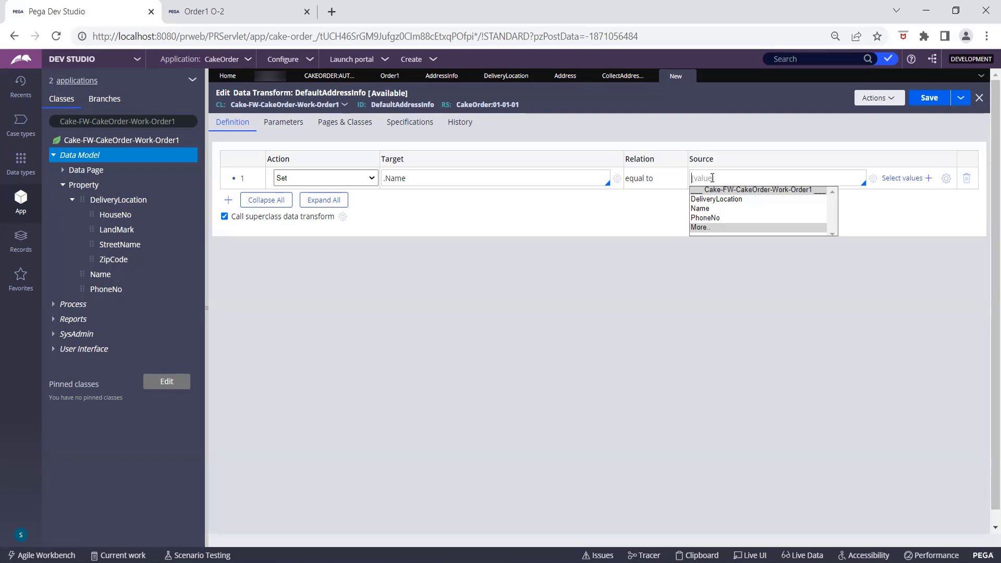
{"action": "type", "text": ".pyUserName"}
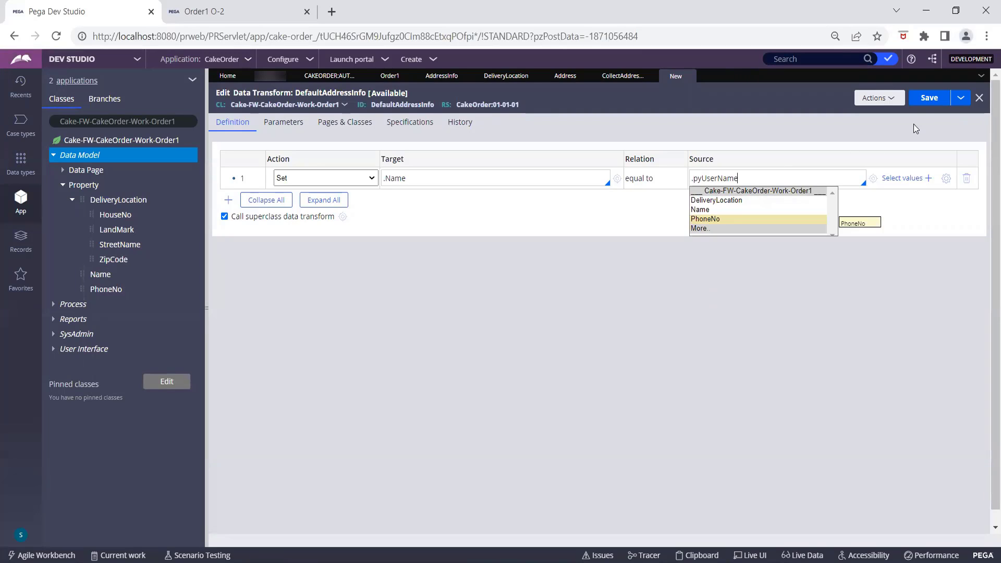
{"action": "left_click", "coordinate": [929, 99]}
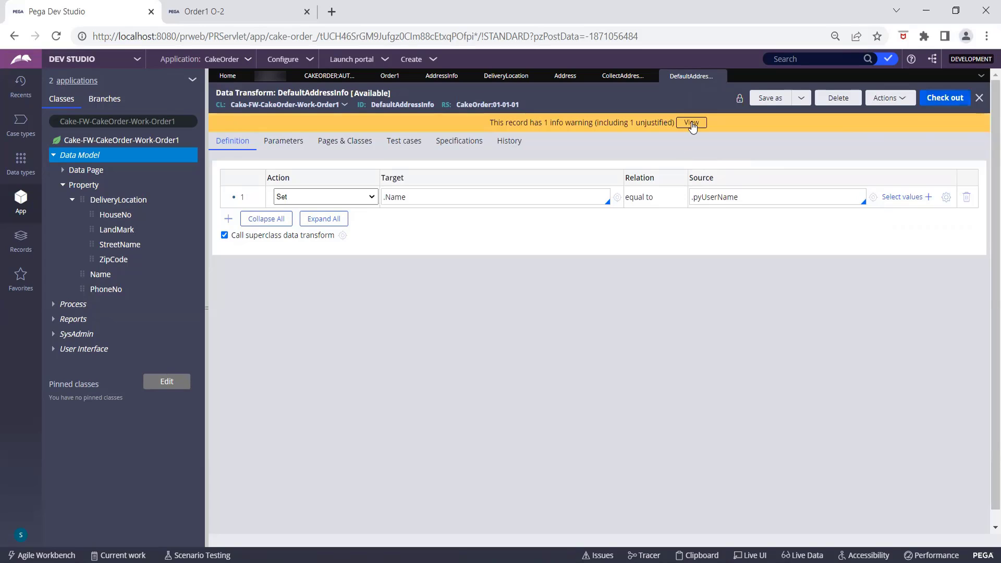
Check out the CollectAddressInfo flow action with its DefaultAddressInfo pre-processing, and return to the Order1 case.
{"action": "left_click", "coordinate": [614, 77]}
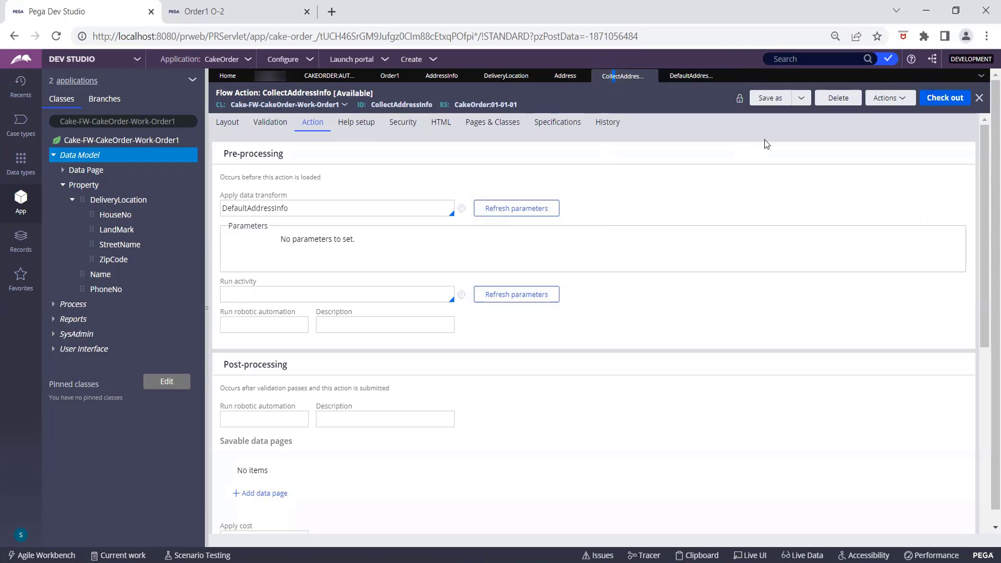
{"action": "left_click", "coordinate": [942, 98]}
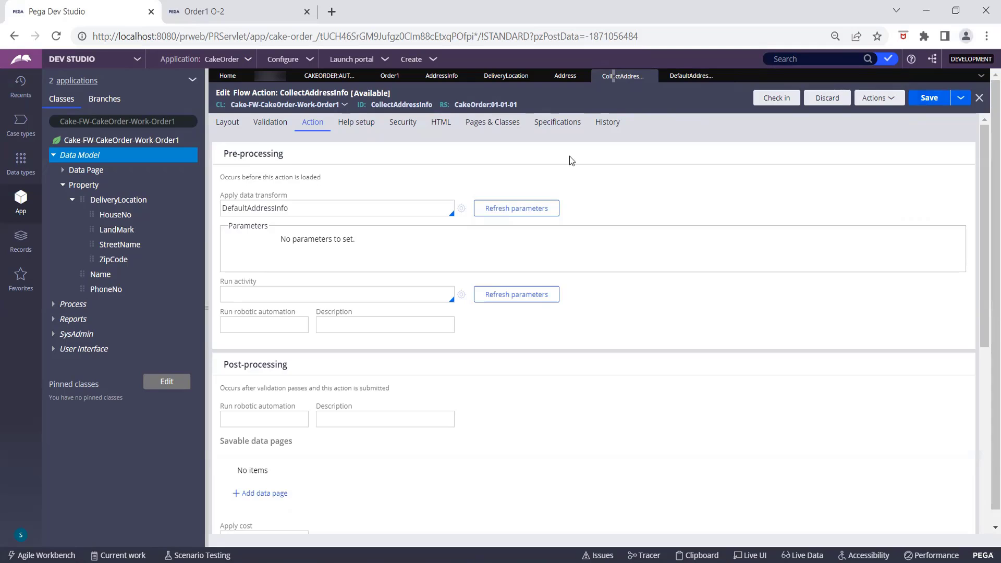
{"action": "left_click", "coordinate": [277, 11]}
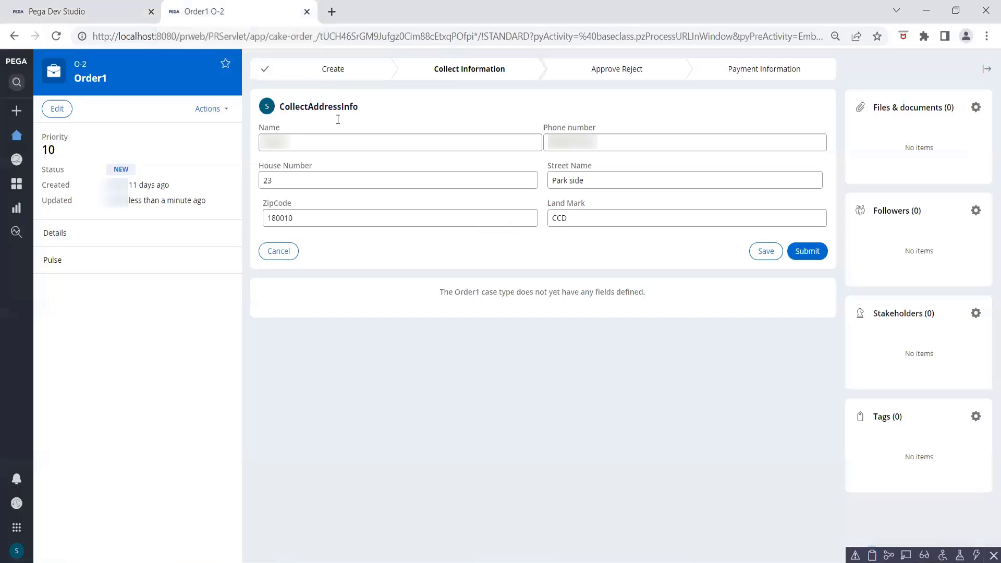
Refresh the Order1 case and open its Collect Address Info assignment to check the Name field.
{"action": "left_click", "coordinate": [209, 108]}
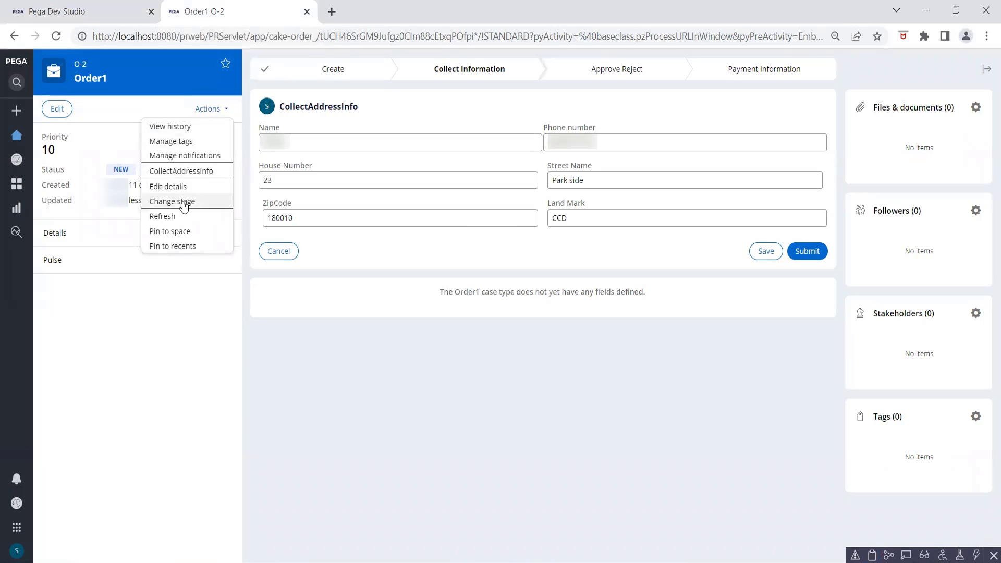
{"action": "left_click", "coordinate": [172, 216]}
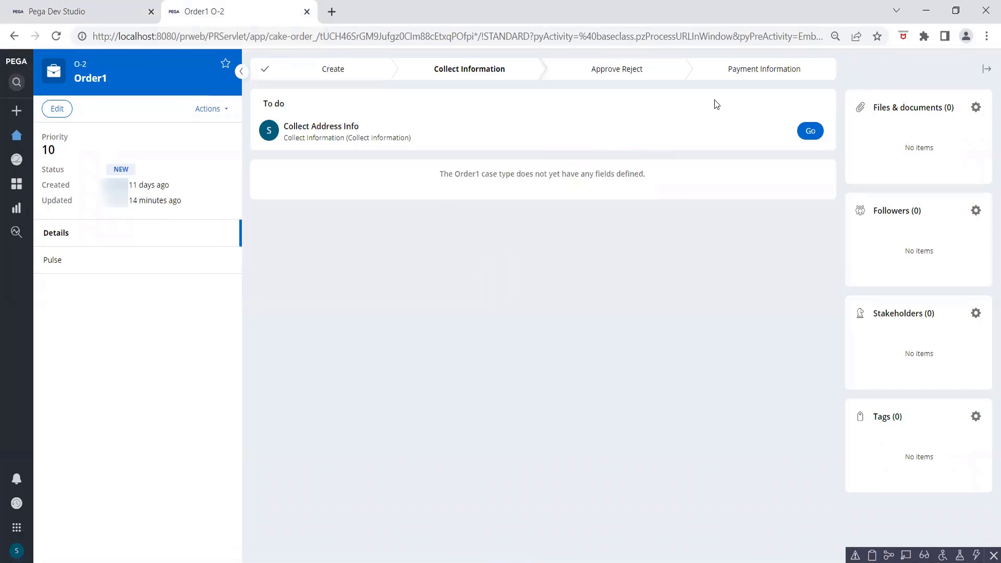
{"action": "left_click", "coordinate": [810, 132]}
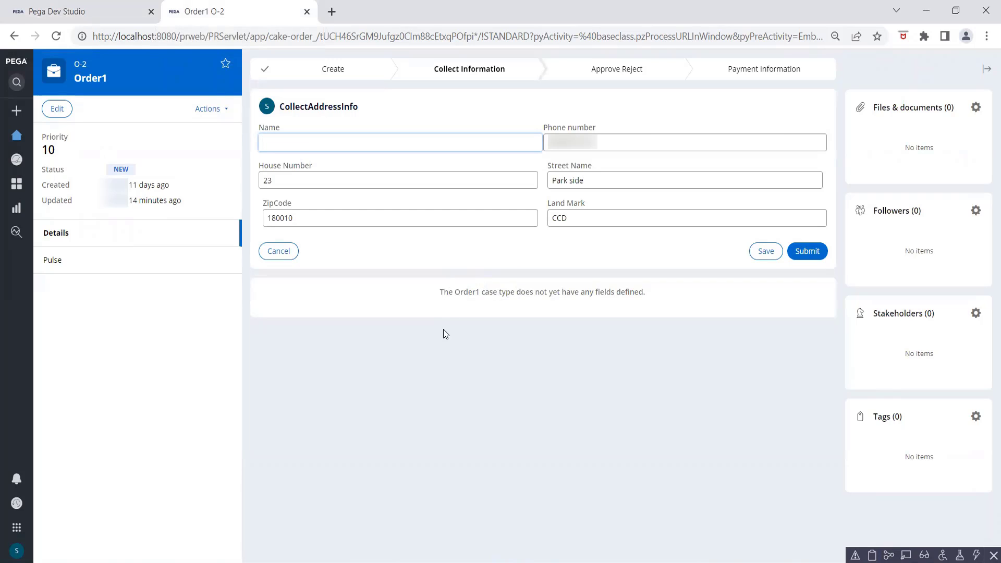
{"action": "left_click", "coordinate": [419, 378]}
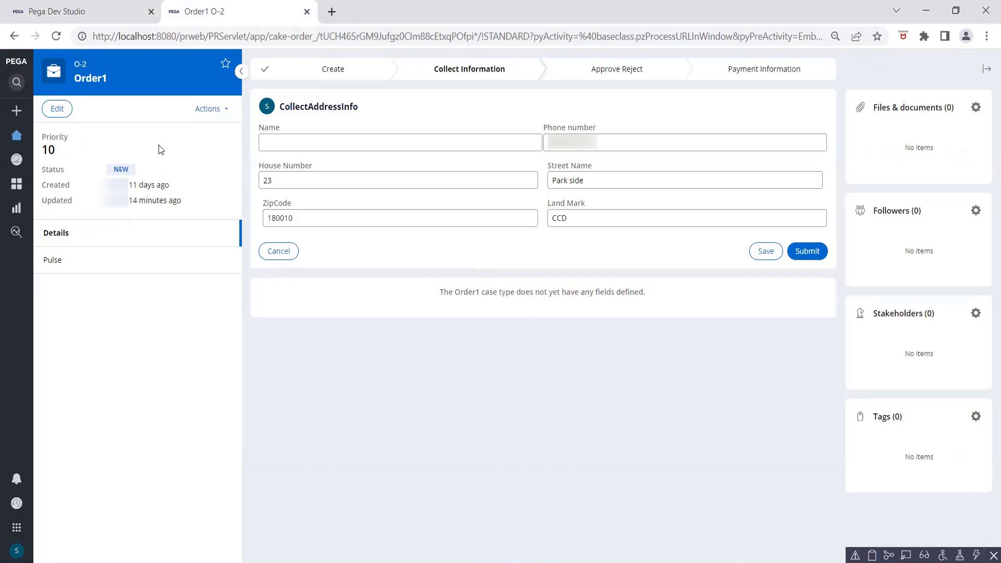
Create a new Order1 case and close the old Clipboard Viewer window.
{"action": "left_click", "coordinate": [17, 111]}
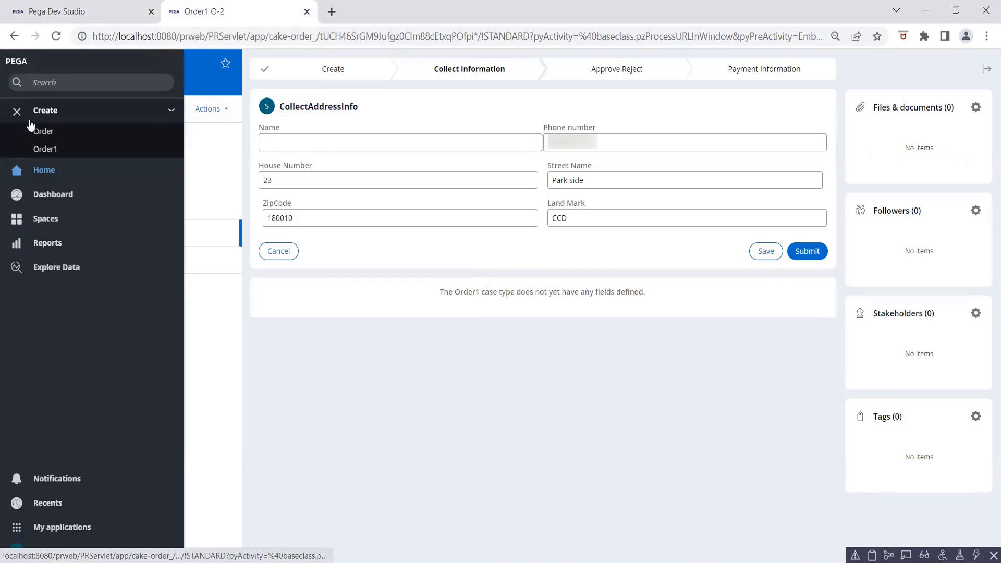
{"action": "left_click", "coordinate": [48, 149]}
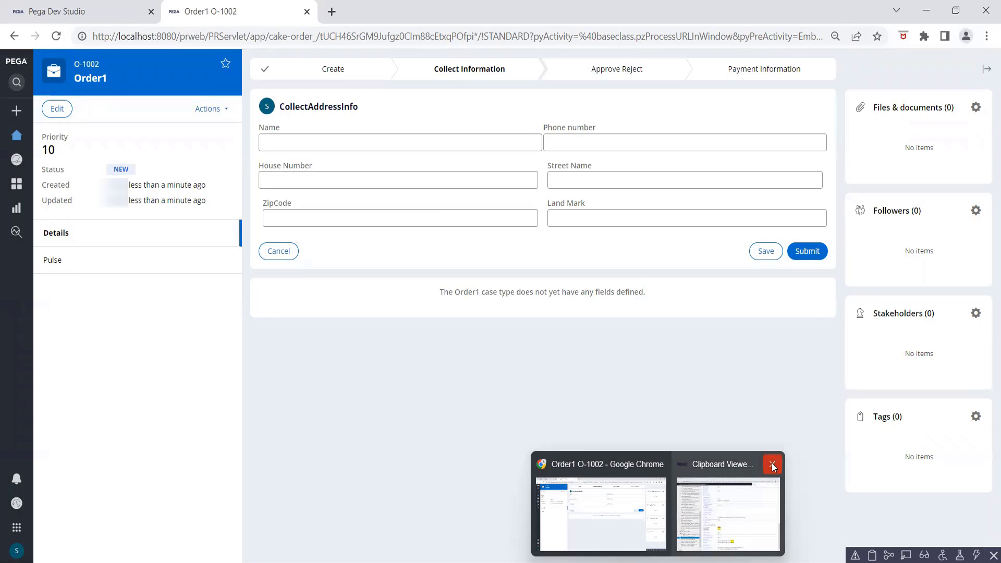
{"action": "left_click", "coordinate": [775, 465]}
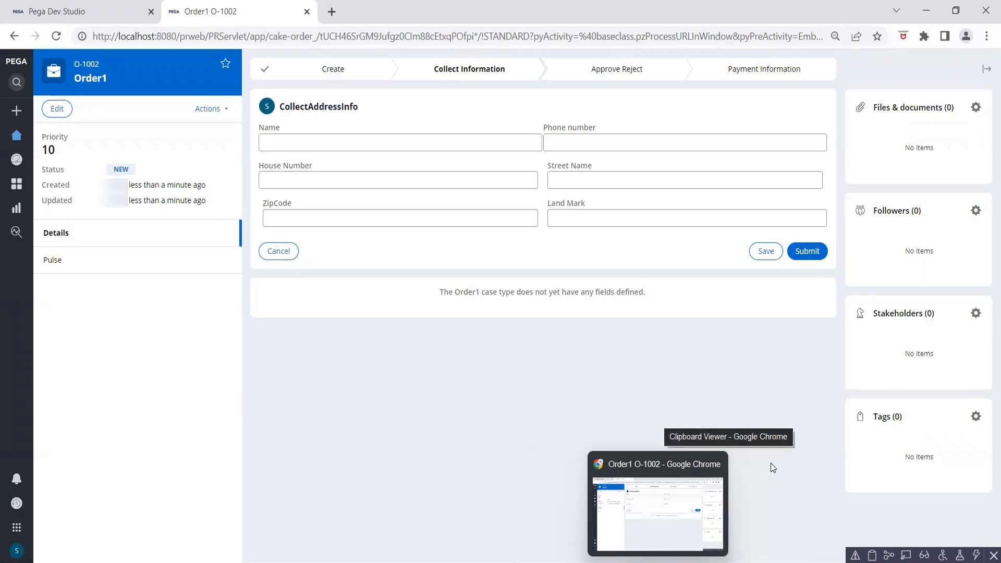
Open the Clipboard Viewer for the new case and expand its System Pages in the page tree.
{"action": "left_click", "coordinate": [873, 556]}
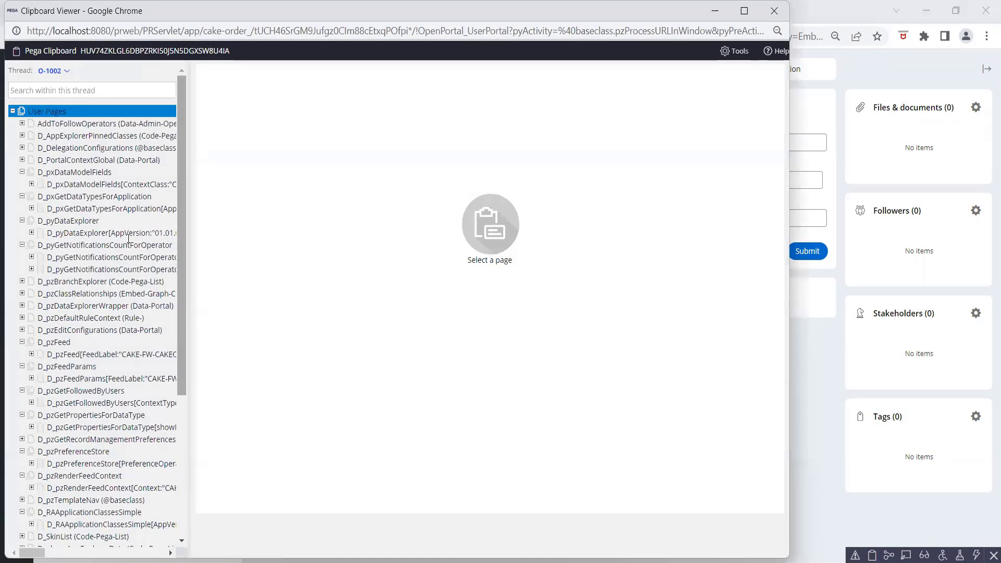
{"action": "scroll", "coordinate": [148, 314], "scroll_direction": "down", "scroll_amount": 4}
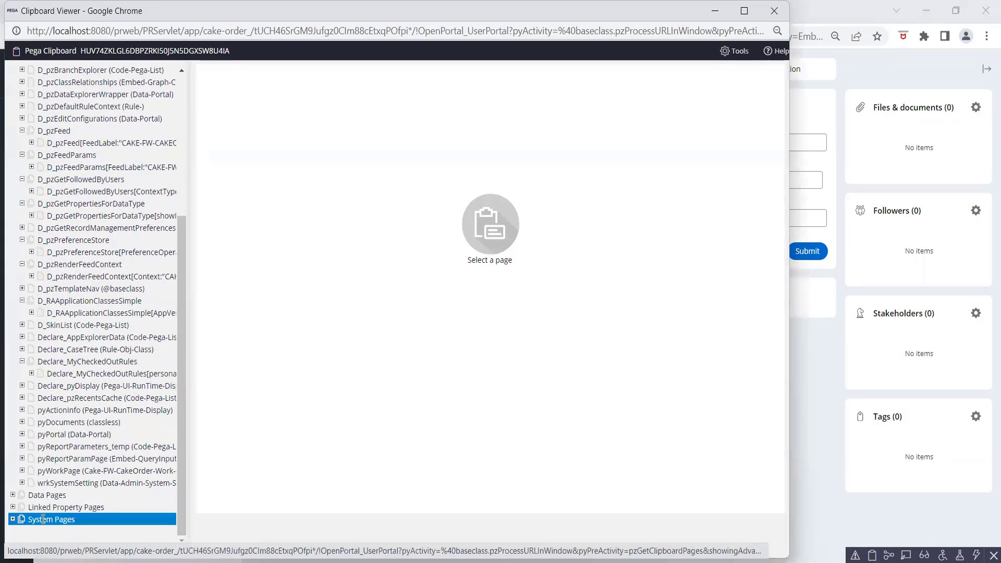
{"action": "left_click", "coordinate": [12, 520]}
{"action": "scroll", "coordinate": [58, 498], "scroll_direction": "down", "scroll_amount": 2}
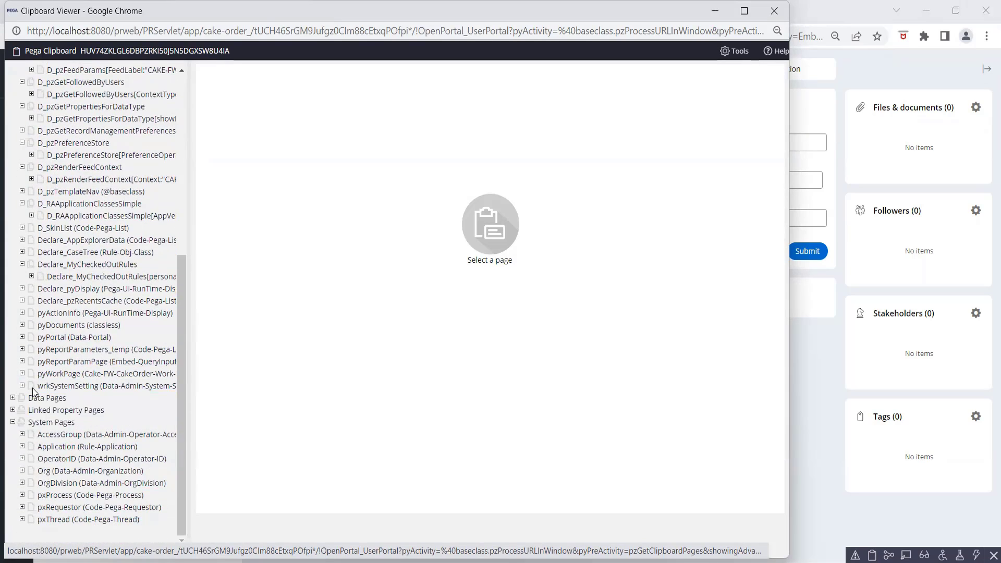
{"action": "scroll", "coordinate": [33, 372], "scroll_direction": "up", "scroll_amount": 10}
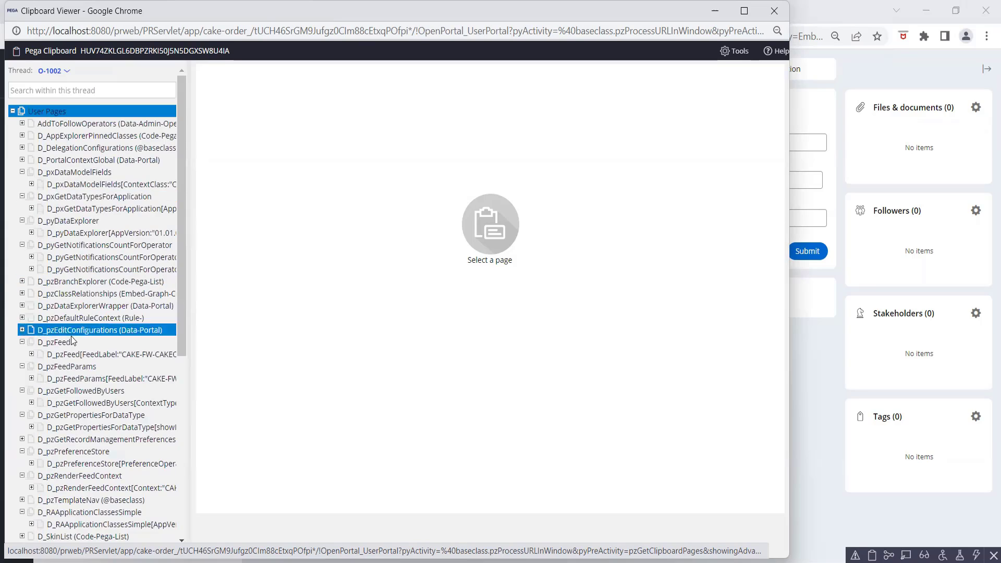
{"action": "scroll", "coordinate": [71, 336], "scroll_direction": "down", "scroll_amount": 5}
{"action": "scroll", "coordinate": [80, 190], "scroll_direction": "down", "scroll_amount": 4}
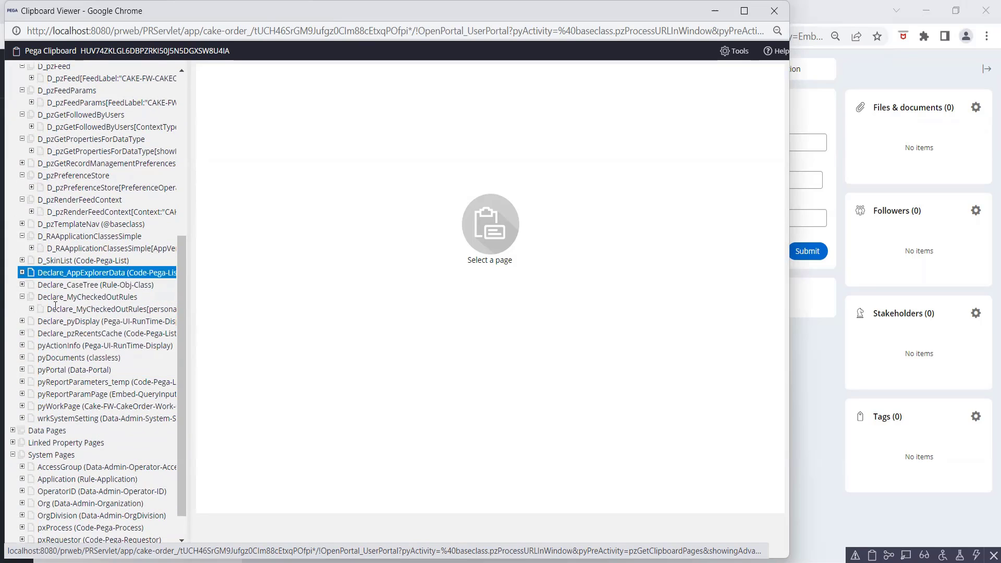
Expand pyWorkPage among the user pages and examine its properties.
{"action": "left_click", "coordinate": [22, 406]}
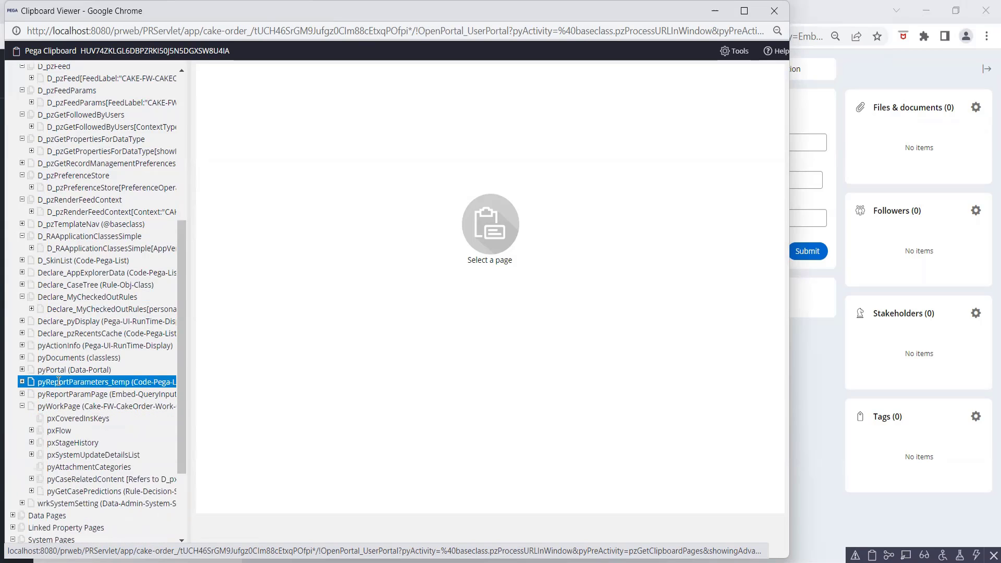
{"action": "scroll", "coordinate": [64, 337], "scroll_direction": "down", "scroll_amount": 2}
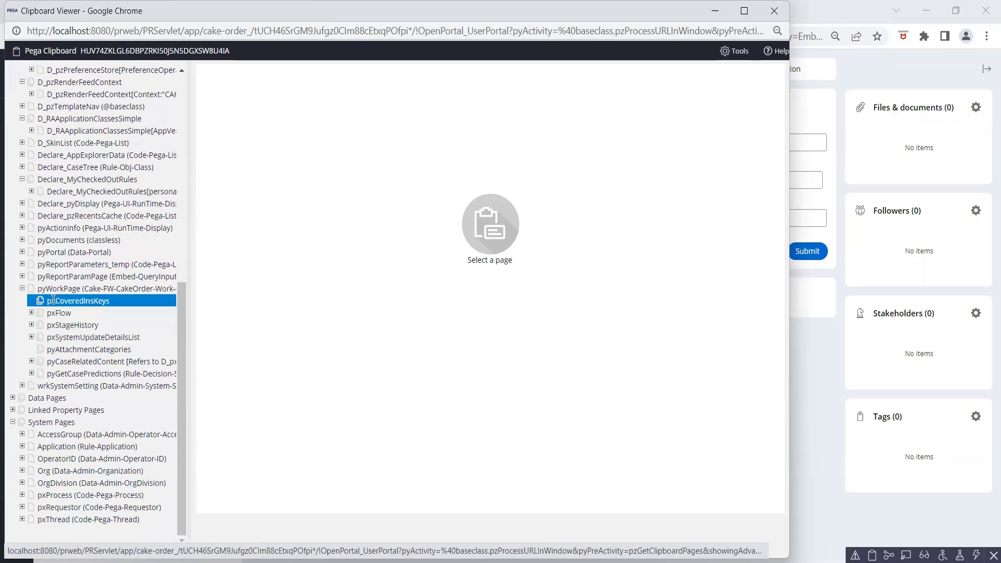
{"action": "left_click", "coordinate": [54, 290]}
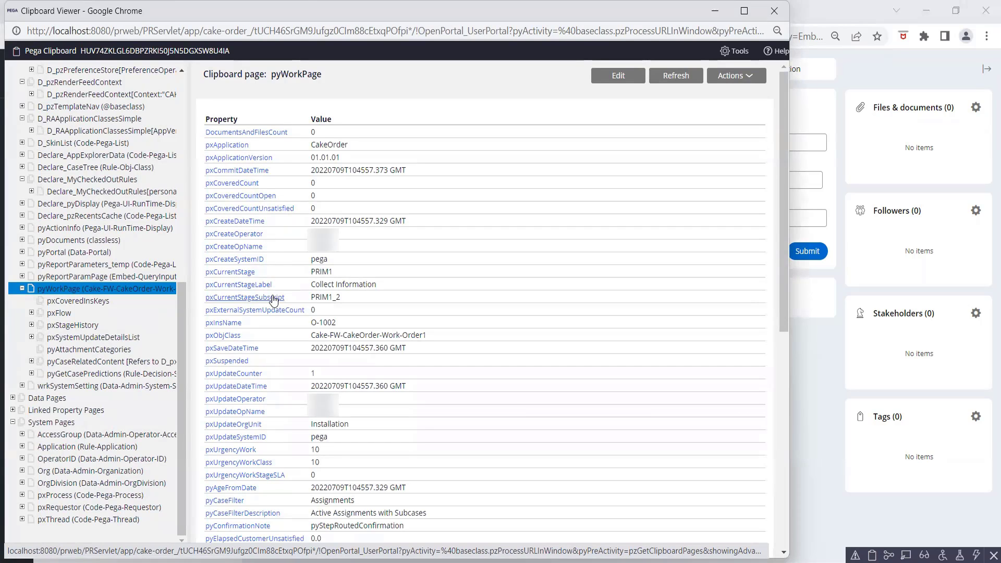
{"action": "scroll", "coordinate": [273, 309], "scroll_direction": "down", "scroll_amount": 6}
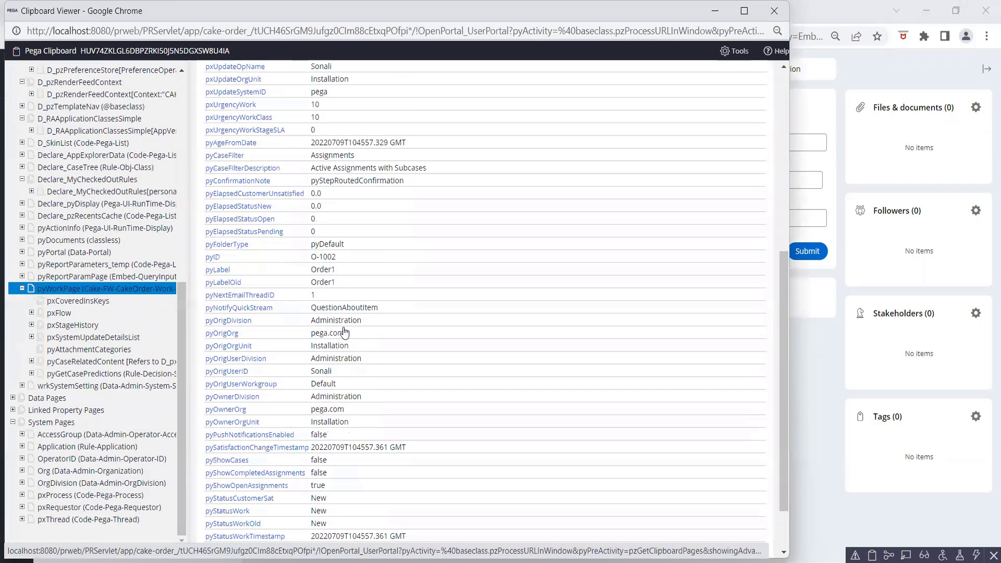
{"action": "scroll", "coordinate": [349, 342], "scroll_direction": "down", "scroll_amount": 1}
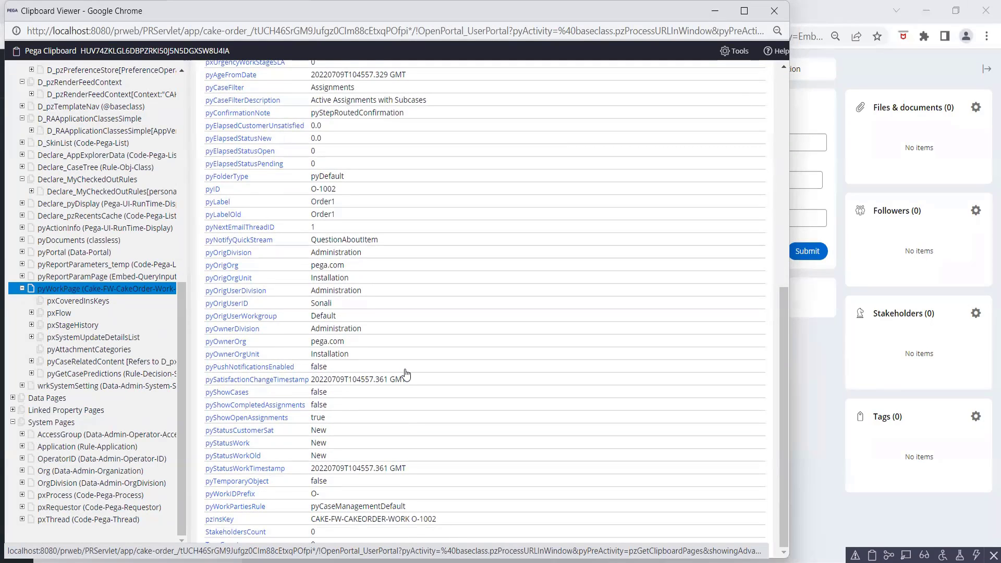
{"action": "scroll", "coordinate": [407, 374], "scroll_direction": "up", "scroll_amount": 7}
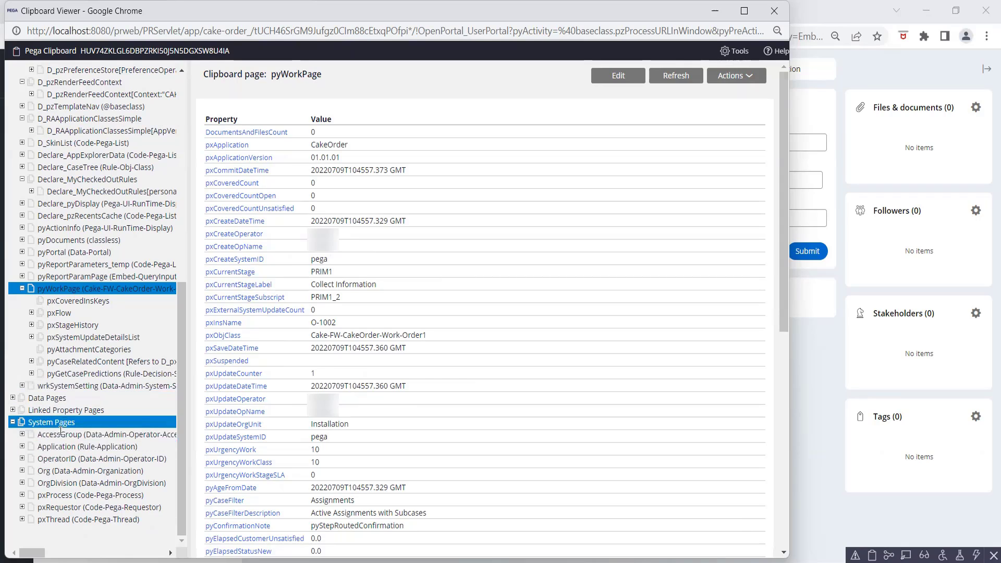
Display the OperatorID system page, highlight its page name and return to the Order1 case.
{"action": "left_click", "coordinate": [67, 459]}
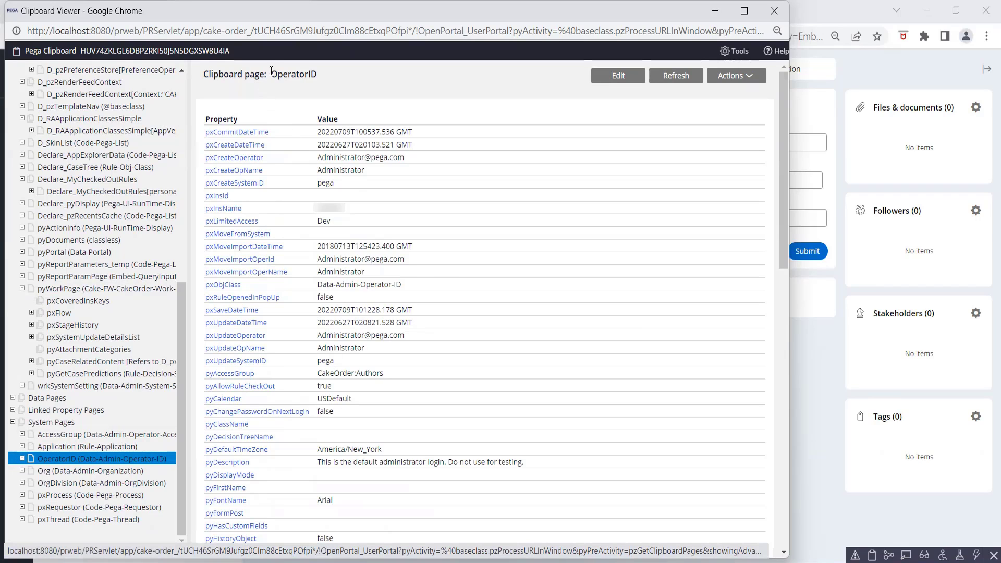
{"action": "left_click_drag", "start_coordinate": [271, 74], "coordinate": [318, 76]}
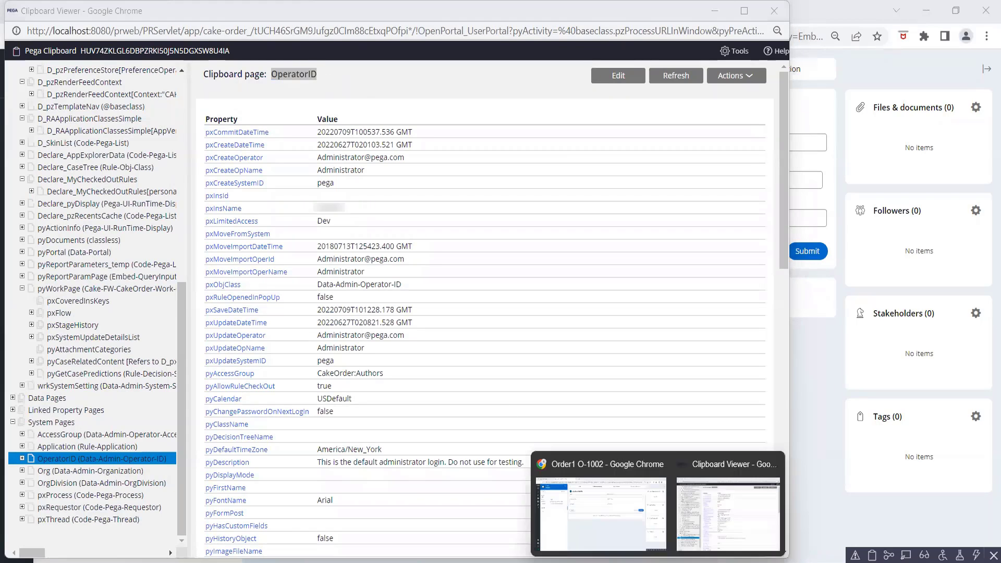
{"action": "left_click", "coordinate": [584, 516]}
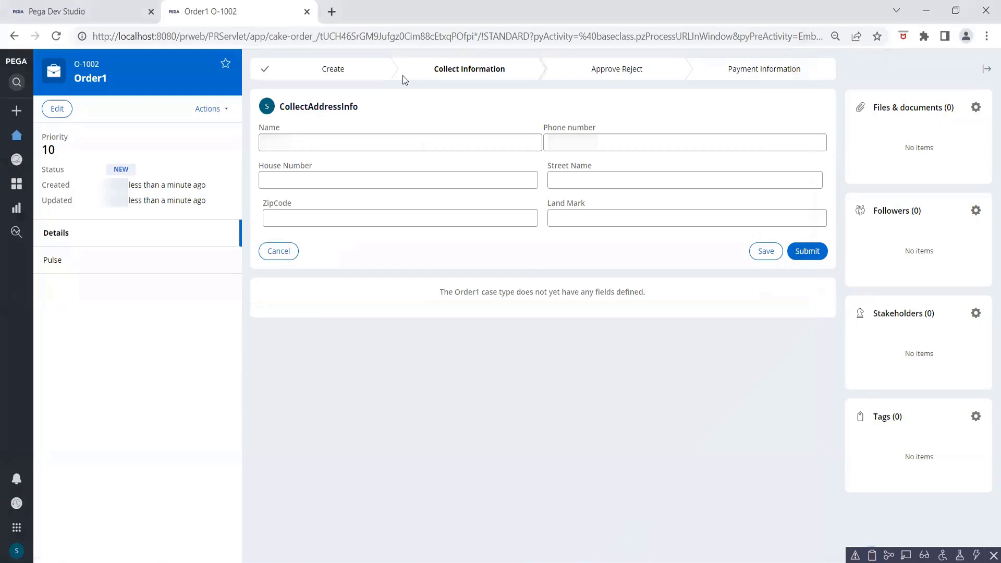
Go back to the DefaultAddressInfo data transform in Dev Studio and set the source for .Name to OperatorID.pyUserName.
{"action": "left_click", "coordinate": [99, 18]}
{"action": "left_click", "coordinate": [674, 82]}
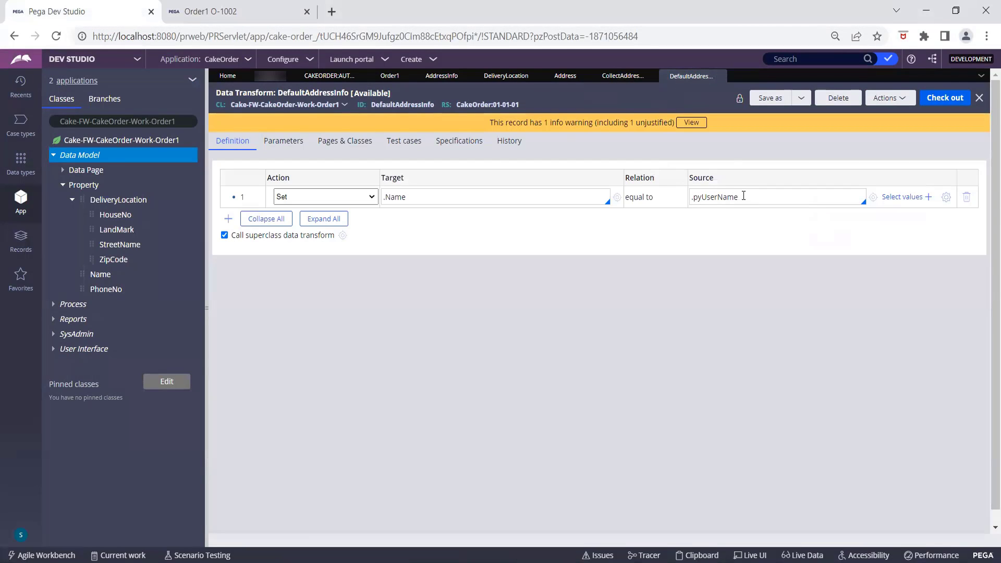
{"action": "left_click", "coordinate": [744, 197]}
{"action": "key", "text": "Home"}
{"action": "type", "text": ".OperatorID"}
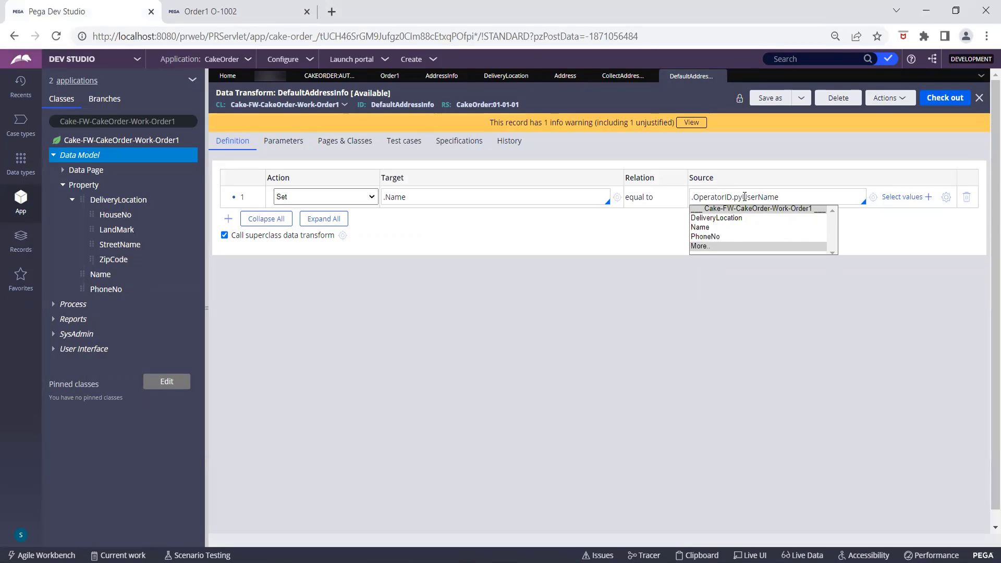
{"action": "key", "text": "Up"}
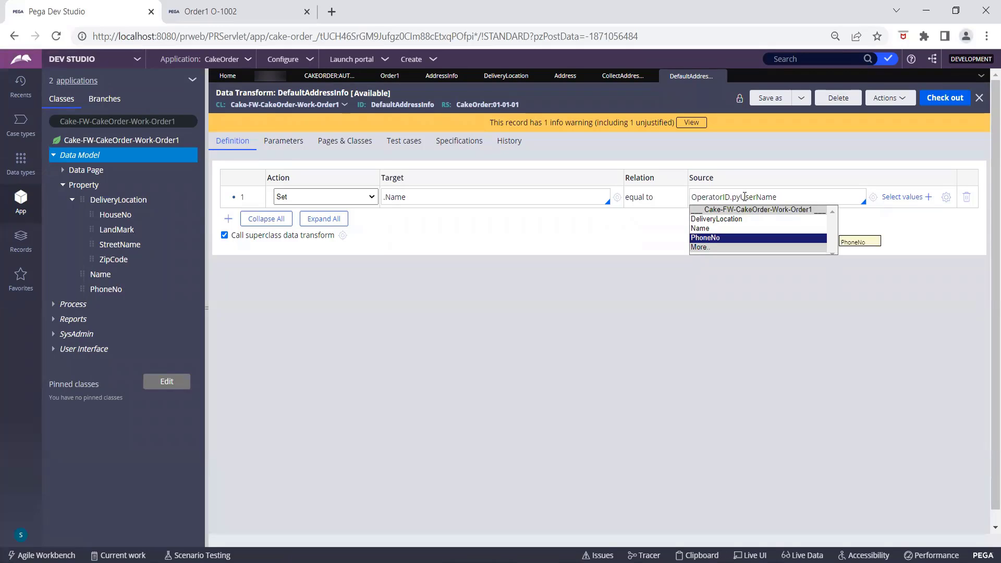
{"action": "left_click", "coordinate": [787, 199]}
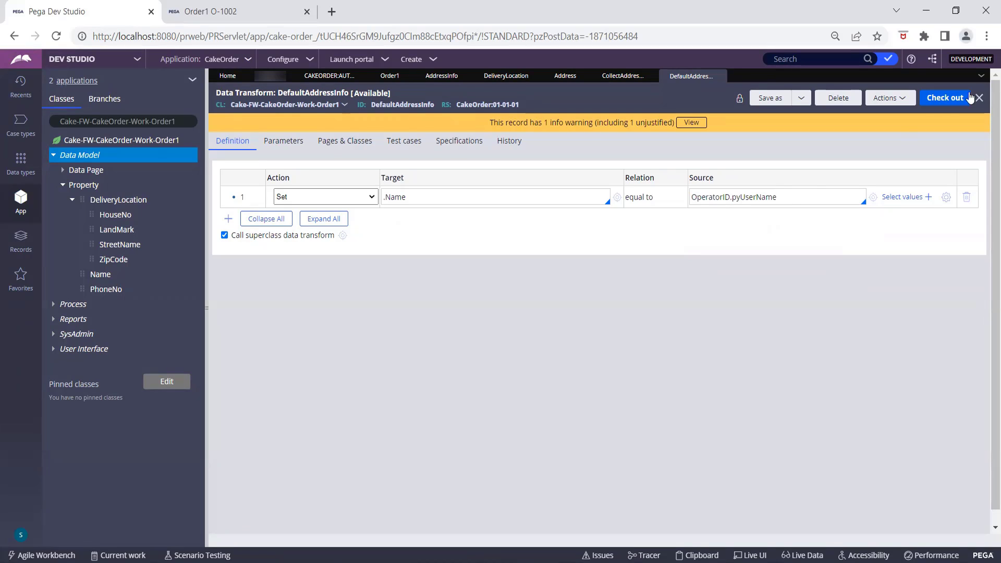
Check out the DefaultAddressInfo data transform and save it.
{"action": "left_click", "coordinate": [944, 99]}
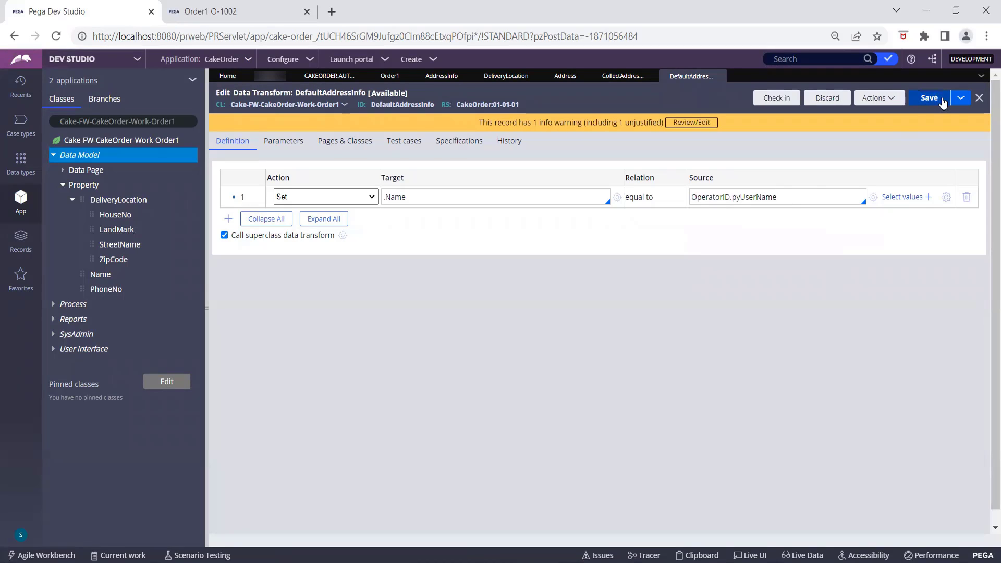
{"action": "left_click", "coordinate": [940, 102]}
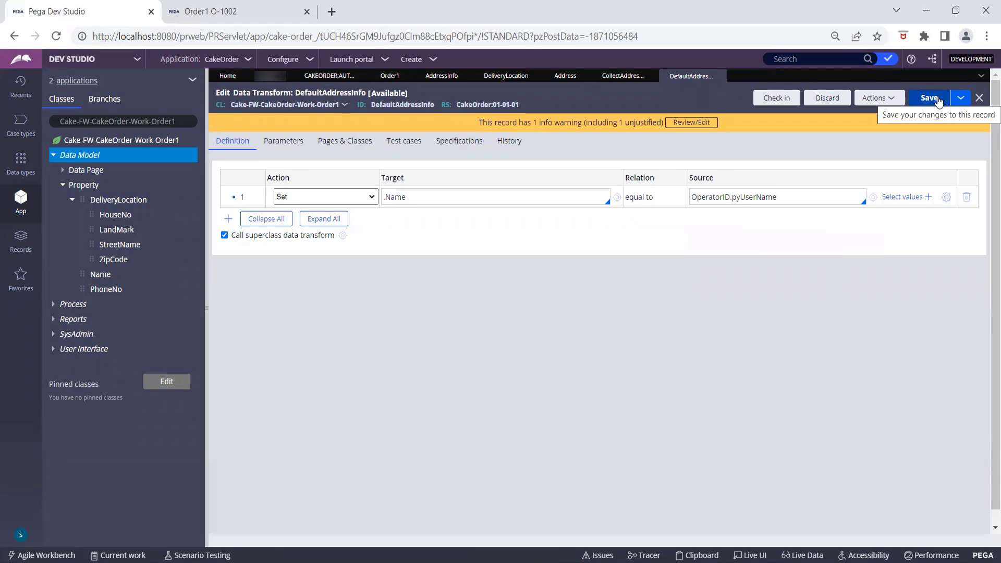
{"action": "left_click", "coordinate": [929, 105]}
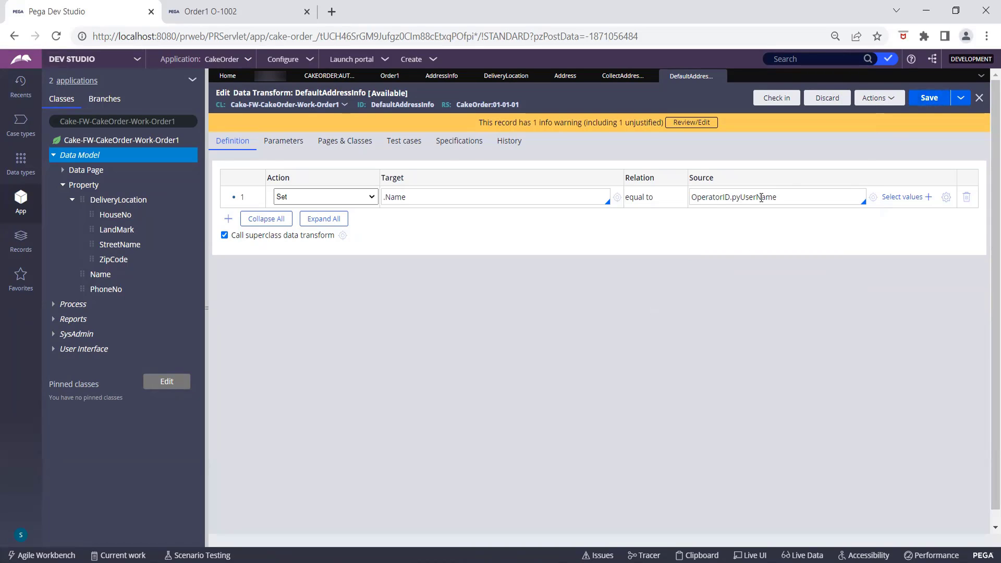
Enter OperatorID as a page name in the data transform's Pages & Classes.
{"action": "left_click", "coordinate": [356, 144]}
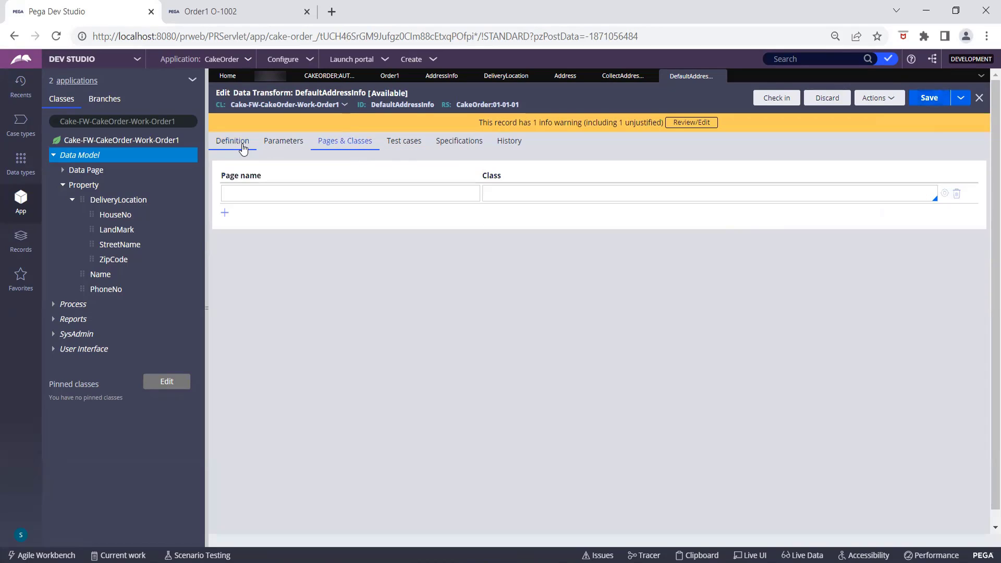
{"action": "left_click", "coordinate": [286, 192]}
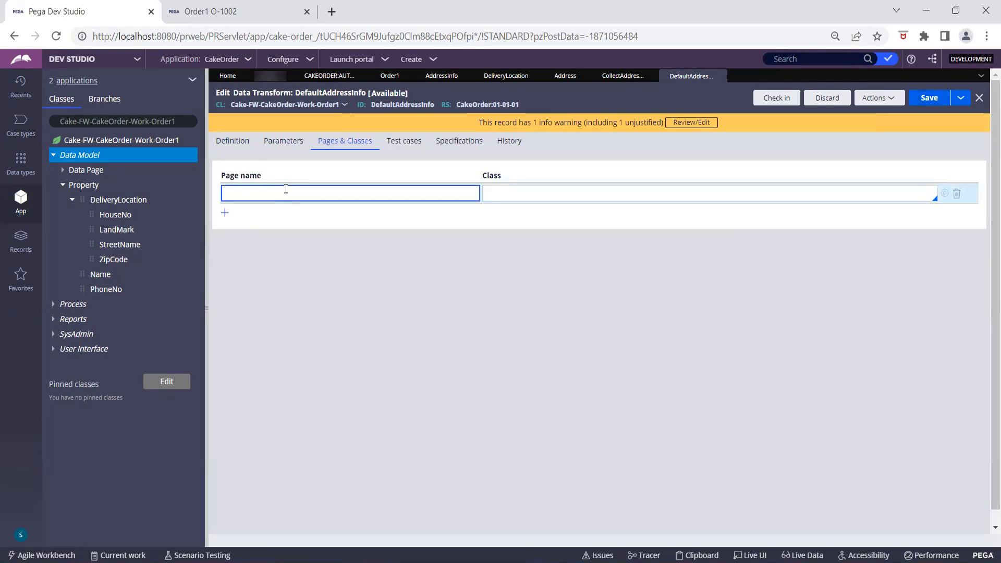
{"action": "type", "text": "OperatorID"}
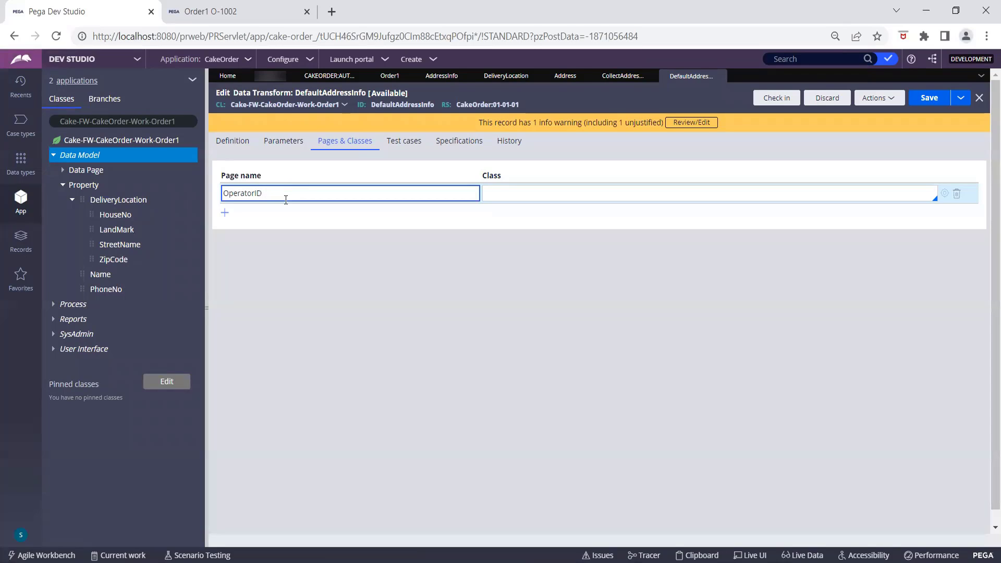
Find the pxObjClass property on the Clipboard's OperatorID page and copy its class, Data-Admin-Operator-ID.
{"action": "left_click", "coordinate": [525, 194]}
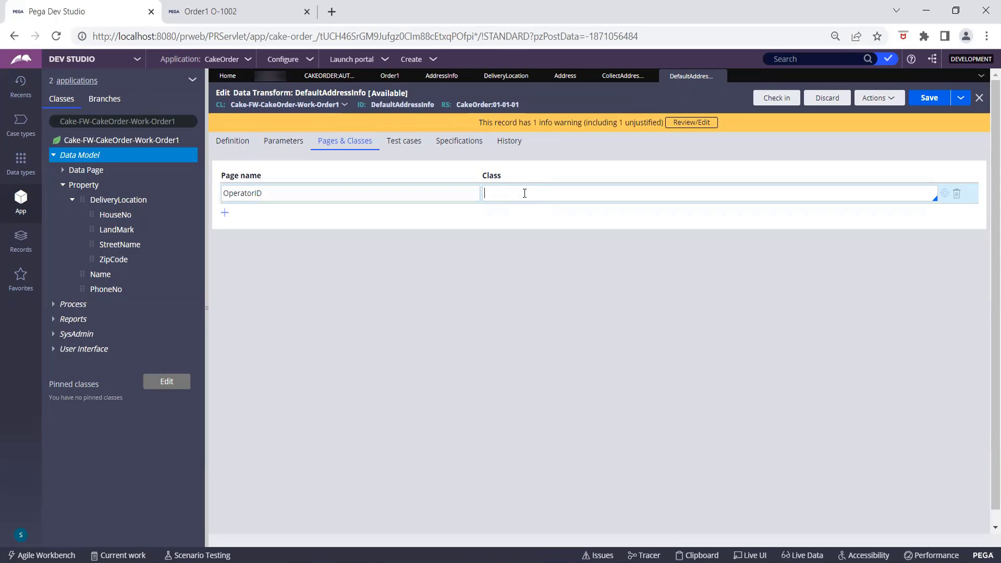
{"action": "mouse_move", "coordinate": [659, 562]}
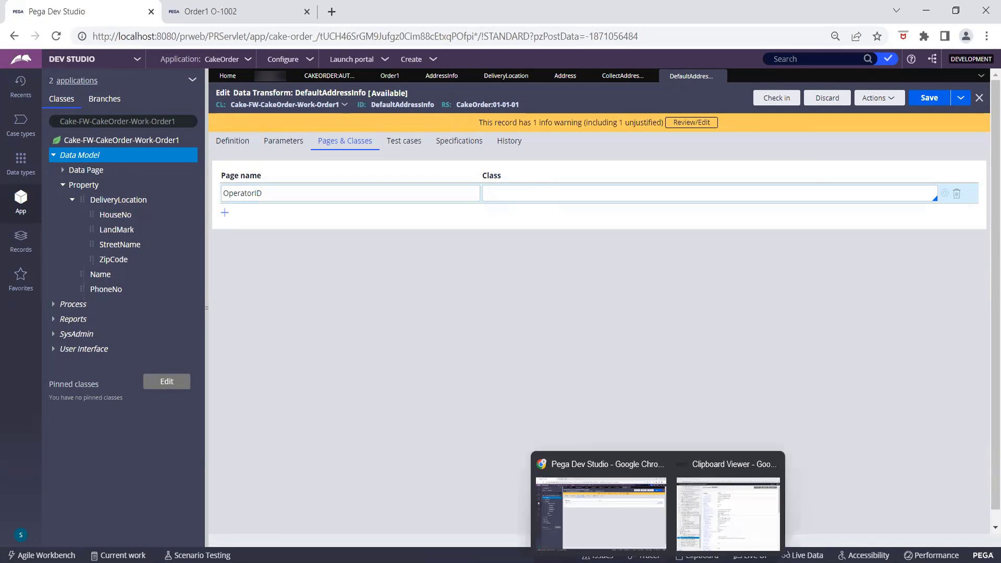
{"action": "left_click", "coordinate": [719, 516]}
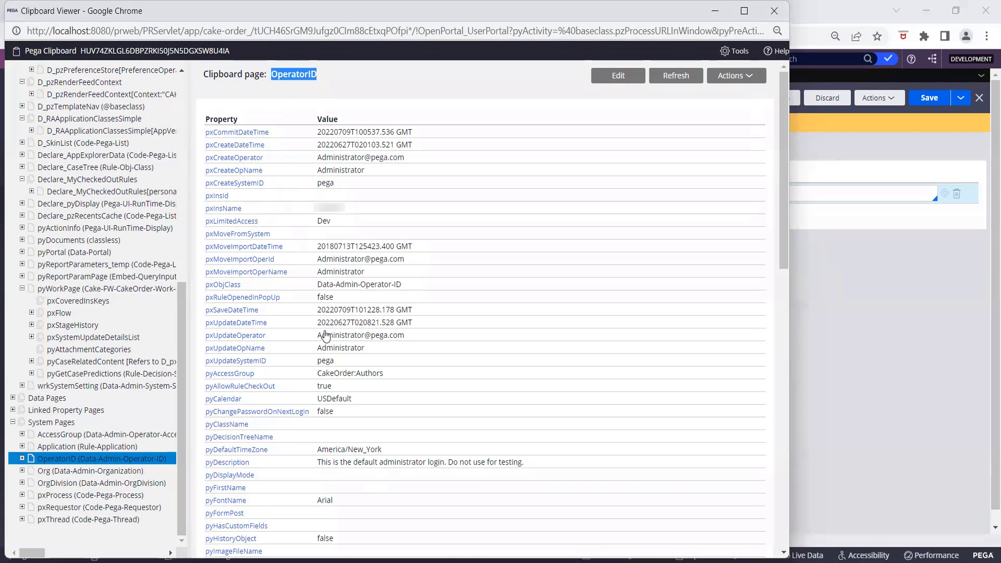
{"action": "key", "text": "ctrl+f"}
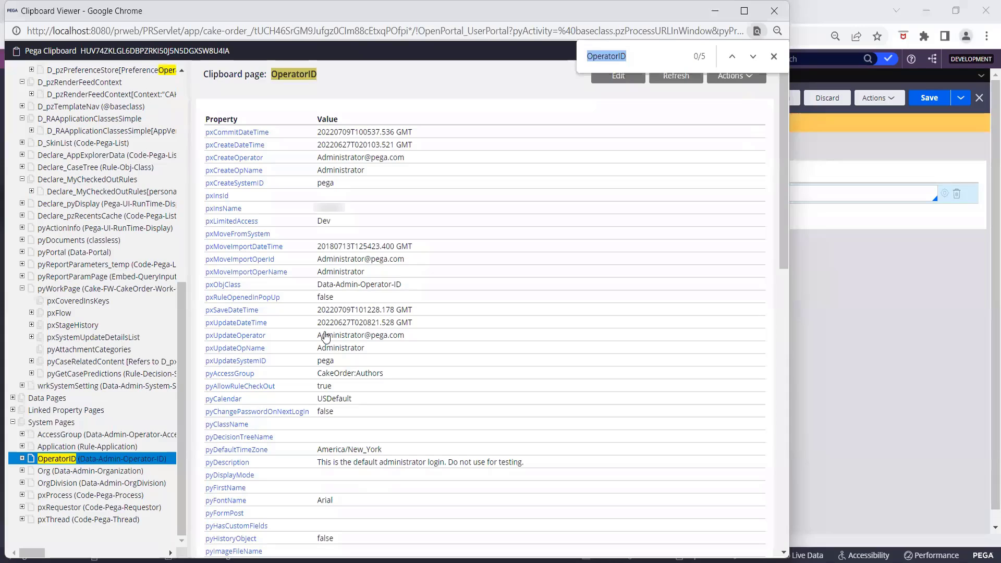
{"action": "type", "text": "px"}
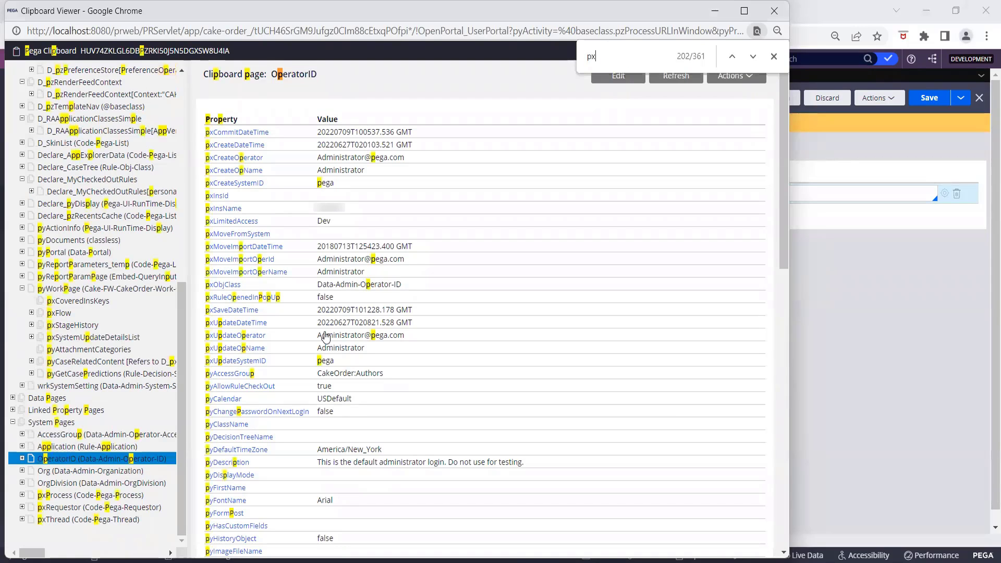
{"action": "type", "text": "obj"}
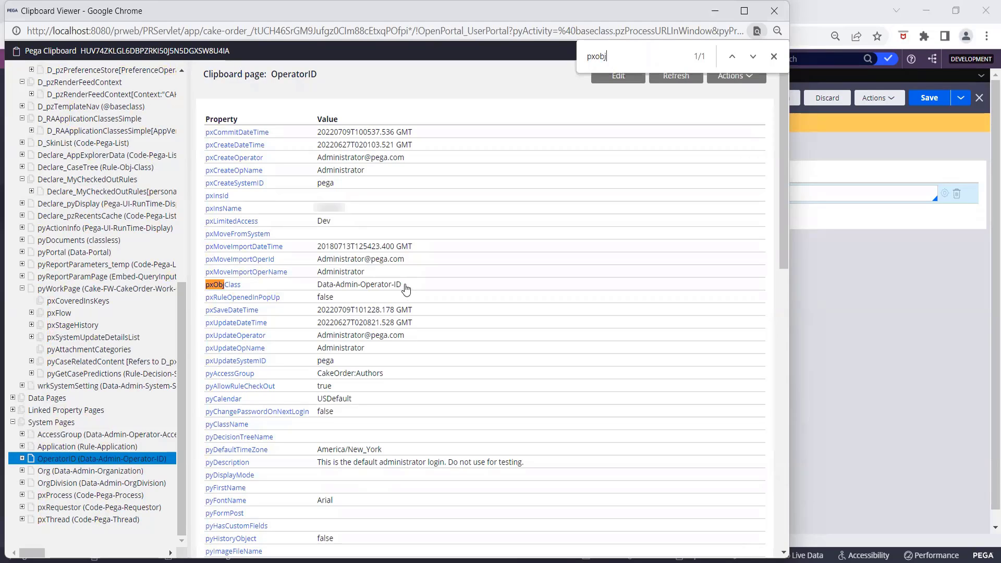
{"action": "left_click_drag", "start_coordinate": [402, 286], "coordinate": [319, 290]}
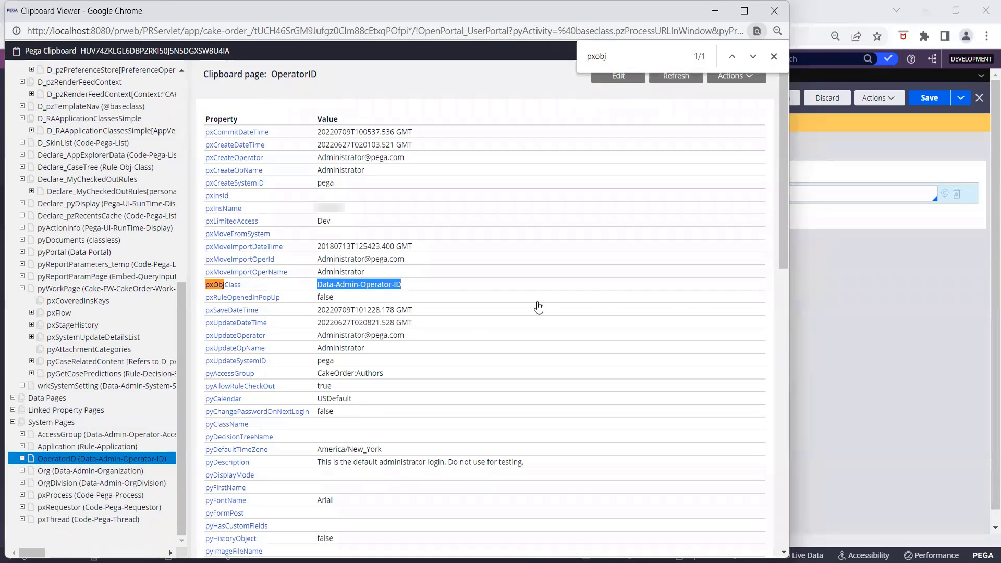
Set the OperatorID page's class to Data-Admin-Operator-ID in Pages & Classes and save the DefaultAddressInfo data transform.
{"action": "left_click", "coordinate": [852, 283]}
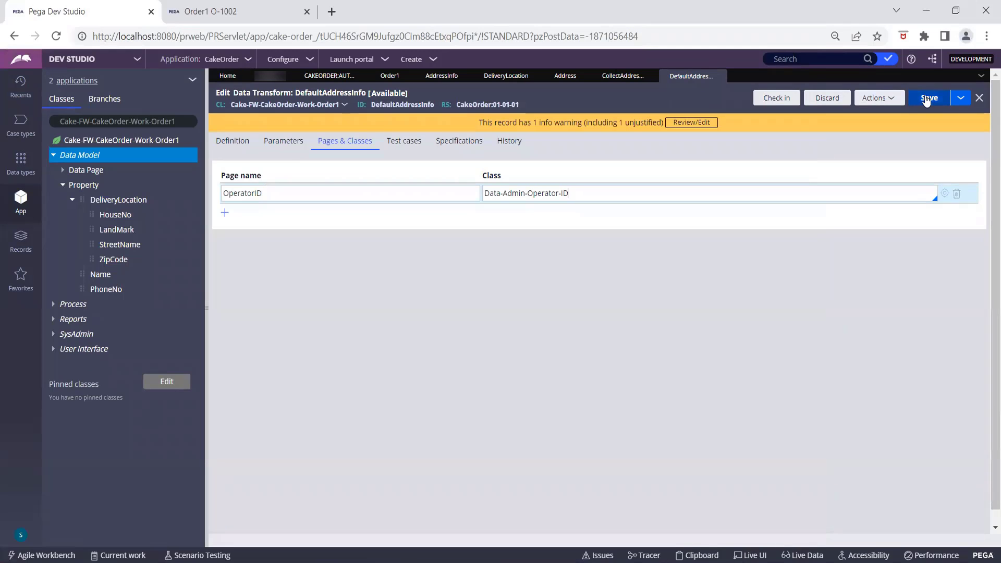
{"action": "left_click", "coordinate": [927, 100]}
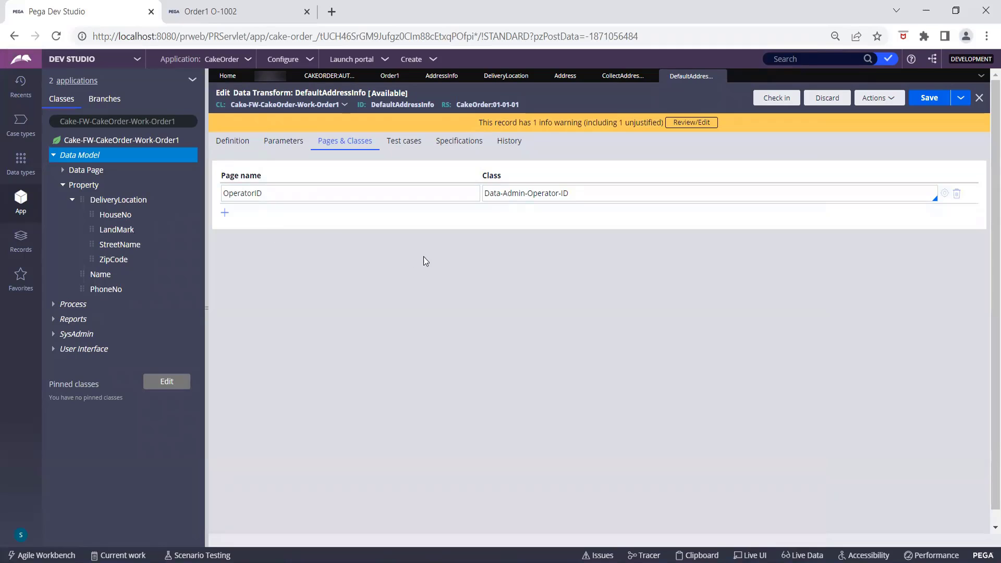
{"action": "left_click", "coordinate": [246, 150]}
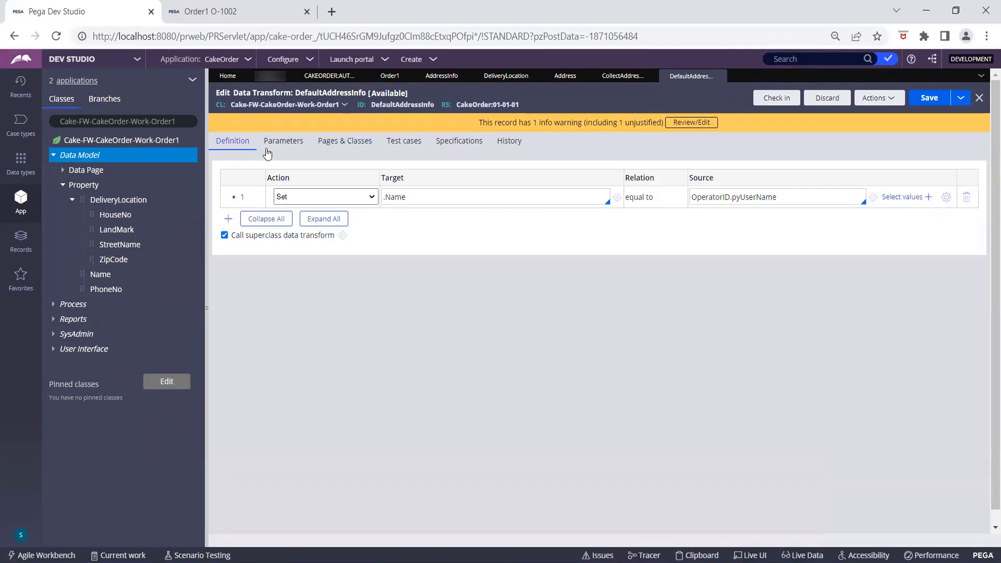
{"action": "left_click", "coordinate": [926, 99]}
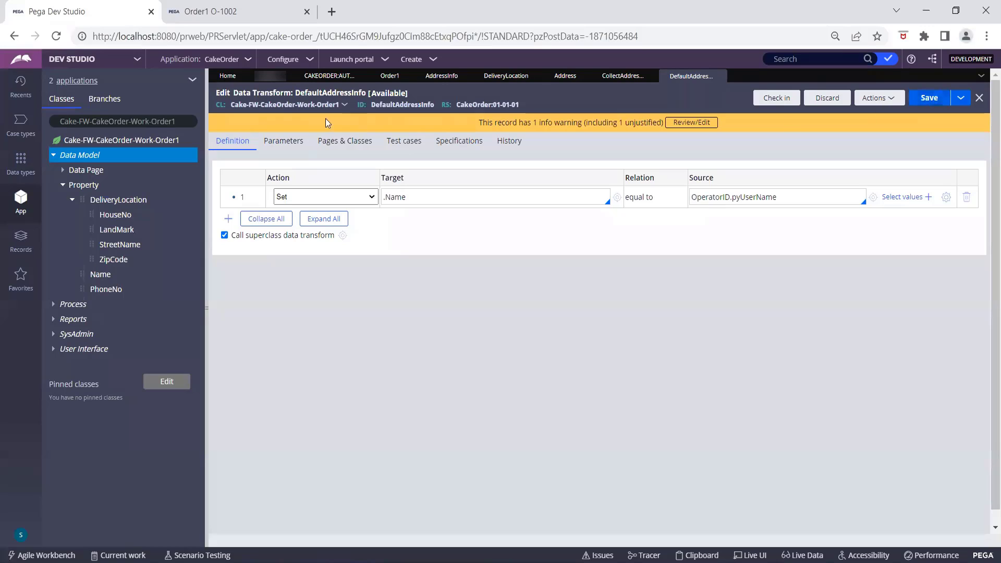
Refresh the Order1 case and reopen its Collect Address Info assignment to check the prefilled Name.
{"action": "left_click", "coordinate": [234, 16]}
{"action": "left_click", "coordinate": [214, 109]}
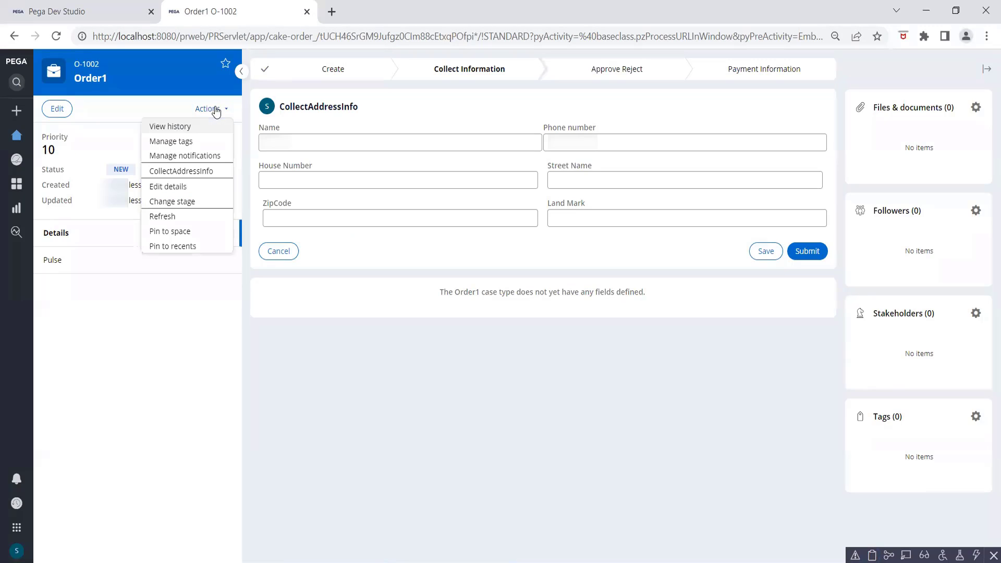
{"action": "left_click", "coordinate": [167, 215]}
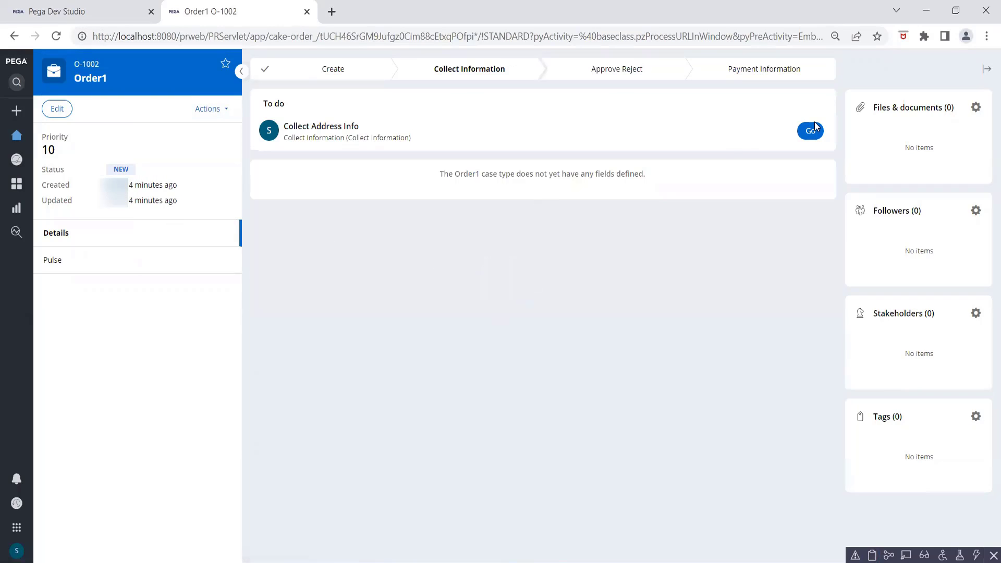
{"action": "left_click", "coordinate": [811, 131]}
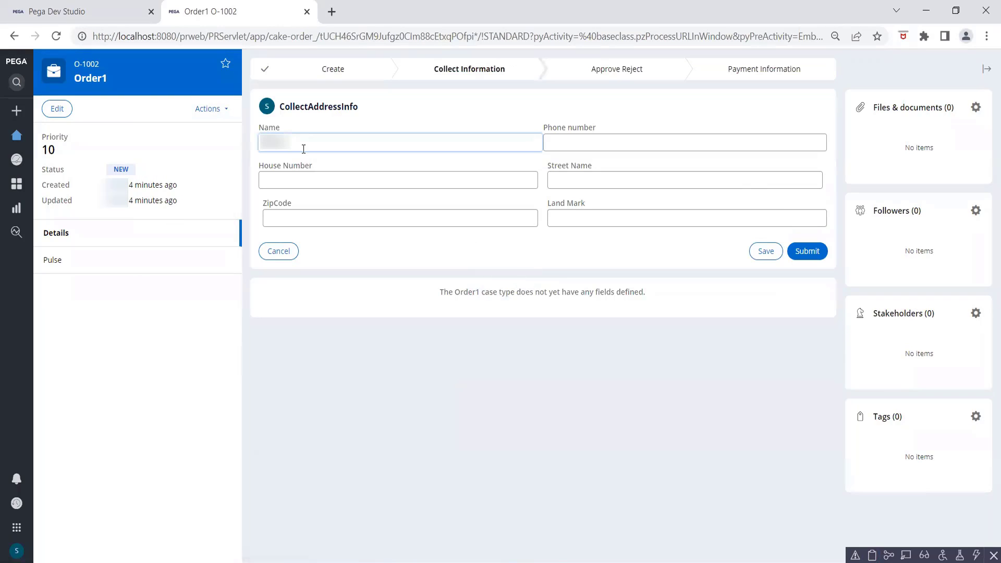
Go back to the data transform's Pages & Classes in Dev Studio and examine pyWorkPage in the Clipboard viewer.
{"action": "left_click", "coordinate": [83, 11]}
{"action": "left_click", "coordinate": [403, 140]}
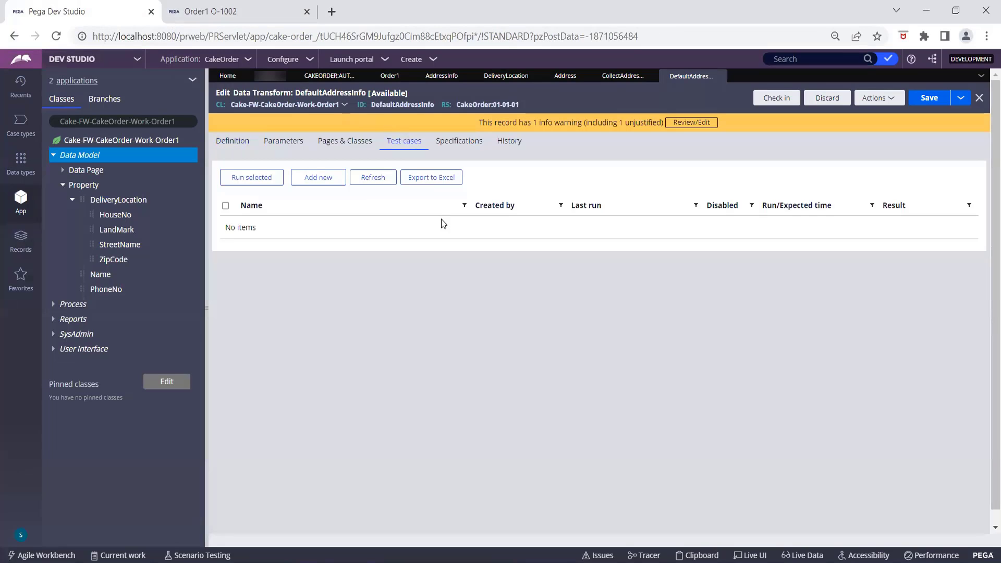
{"action": "left_click", "coordinate": [340, 142]}
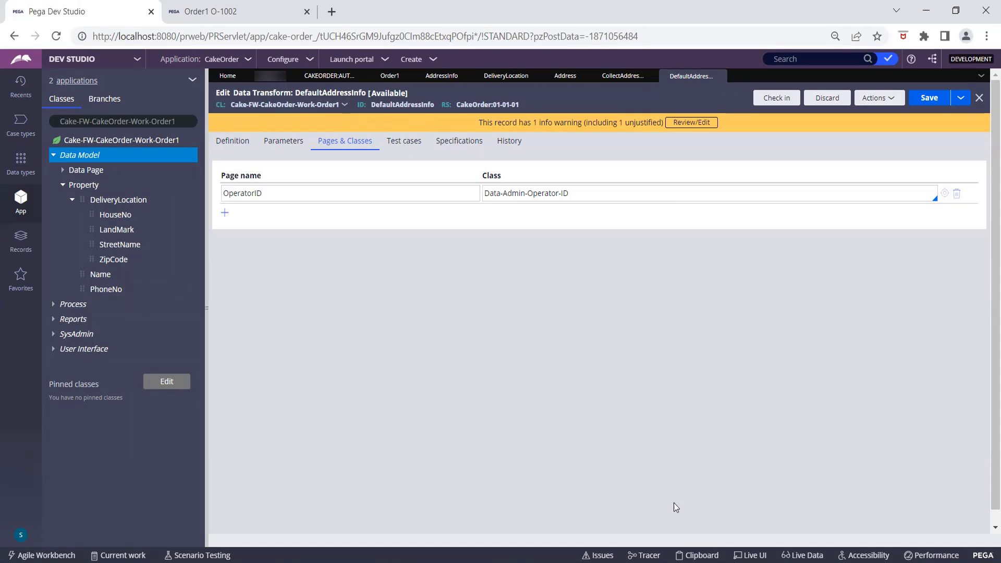
{"action": "mouse_move", "coordinate": [658, 562]}
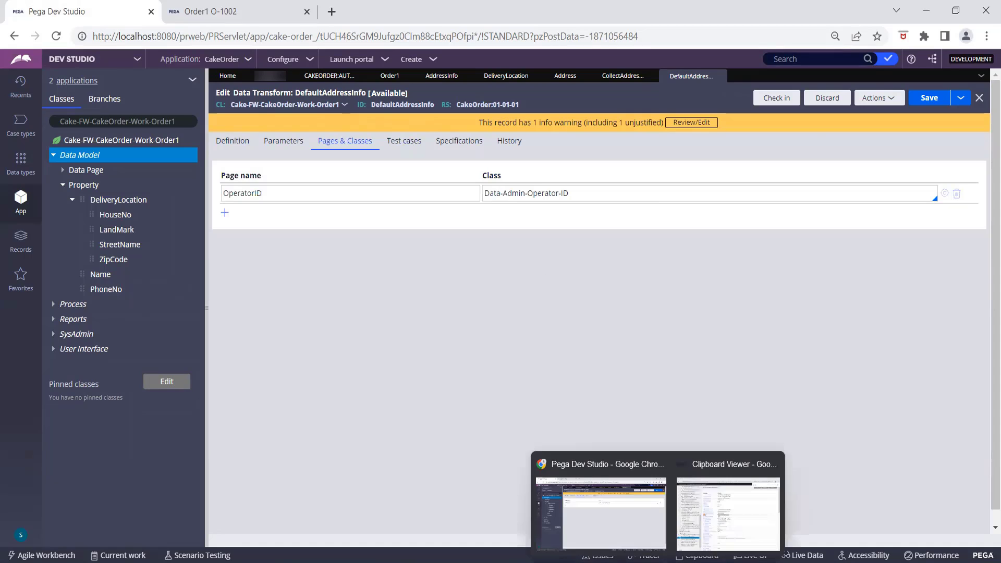
{"action": "left_click", "coordinate": [693, 487]}
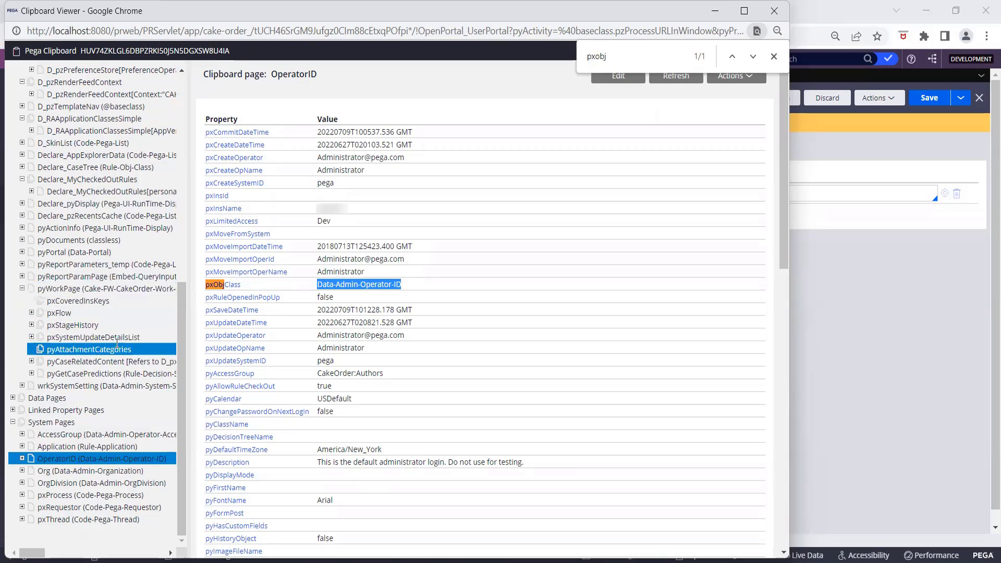
{"action": "left_click", "coordinate": [88, 292]}
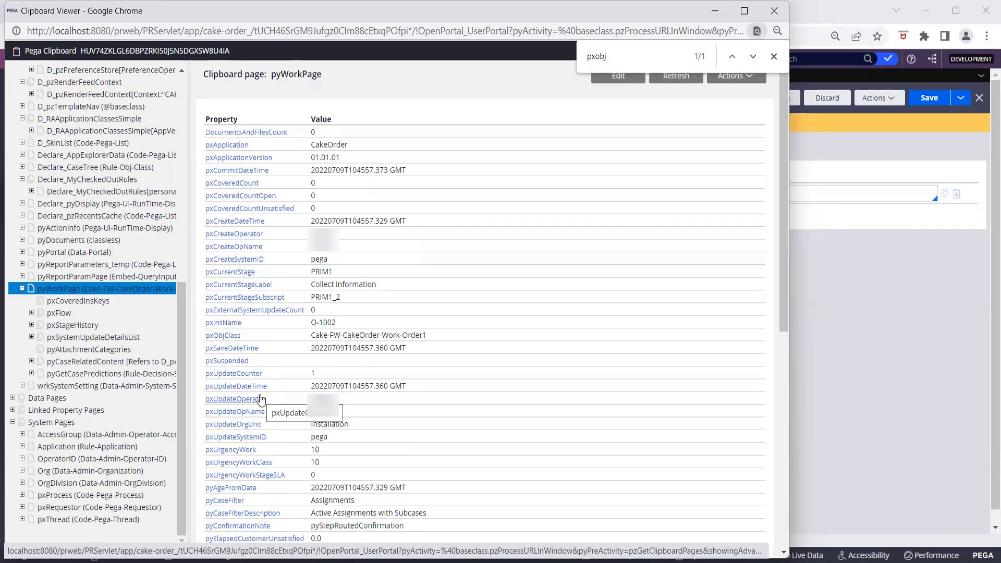
{"action": "left_click", "coordinate": [831, 352]}
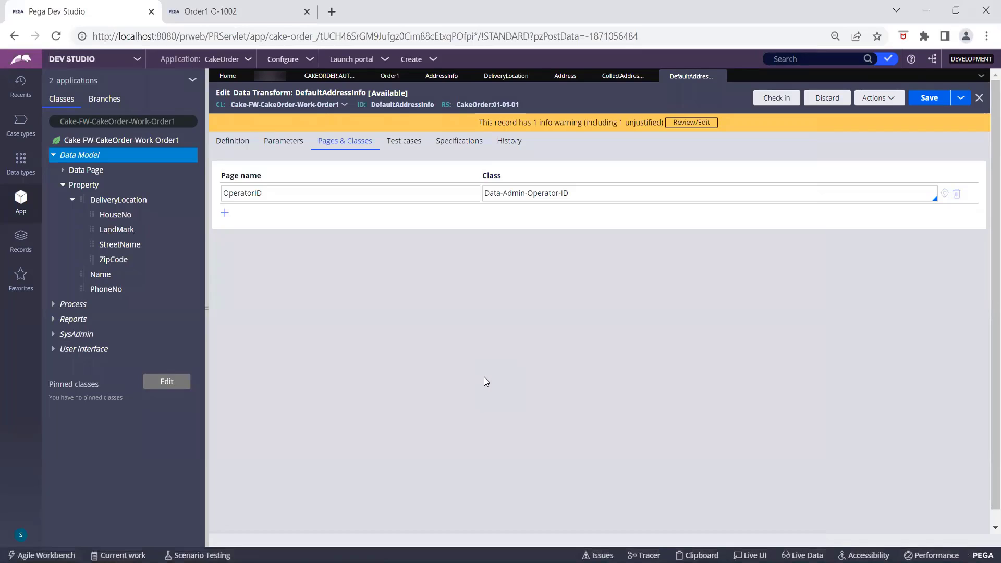
Examine the OperatorID and AccessGroup system pages in the Clipboard viewer, highlighting the OperatorID page name.
{"action": "mouse_move", "coordinate": [687, 562]}
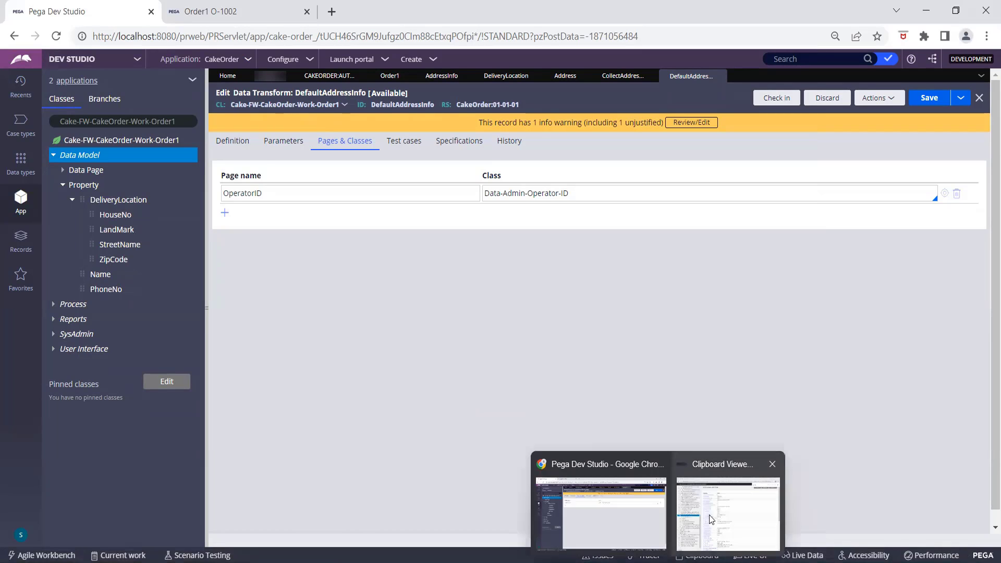
{"action": "left_click", "coordinate": [710, 515]}
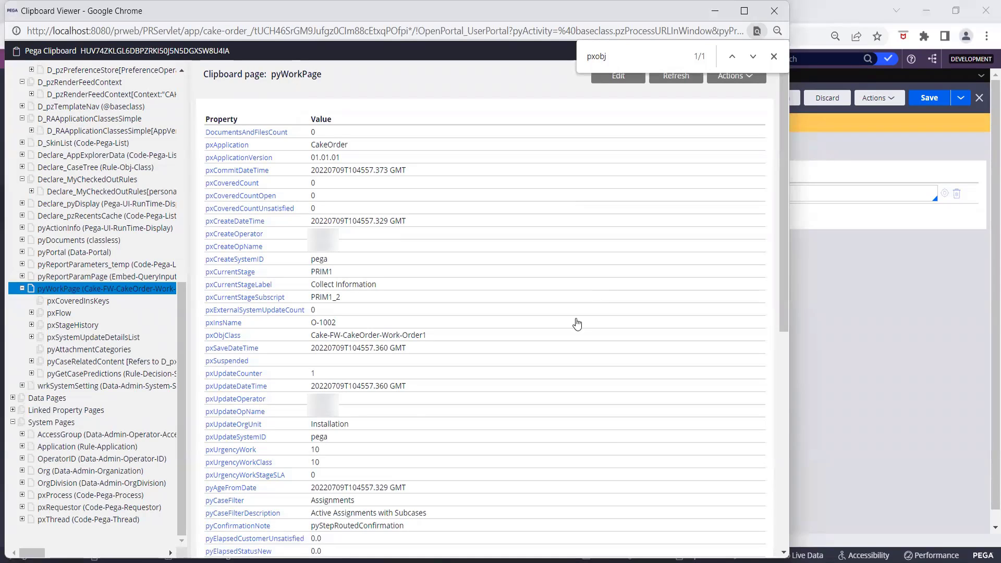
{"action": "left_click", "coordinate": [70, 424]}
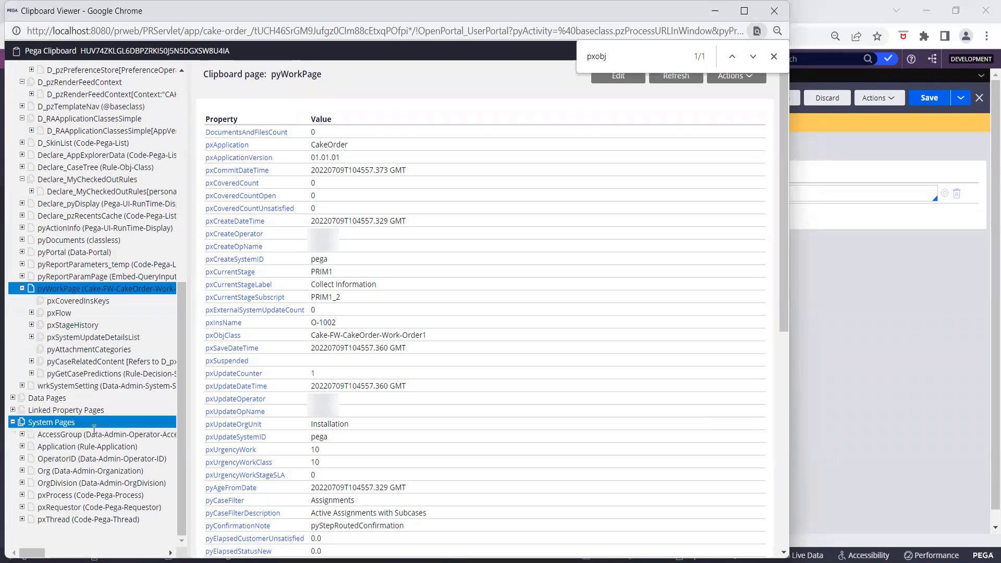
{"action": "left_click", "coordinate": [73, 447]}
{"action": "left_click", "coordinate": [73, 459]}
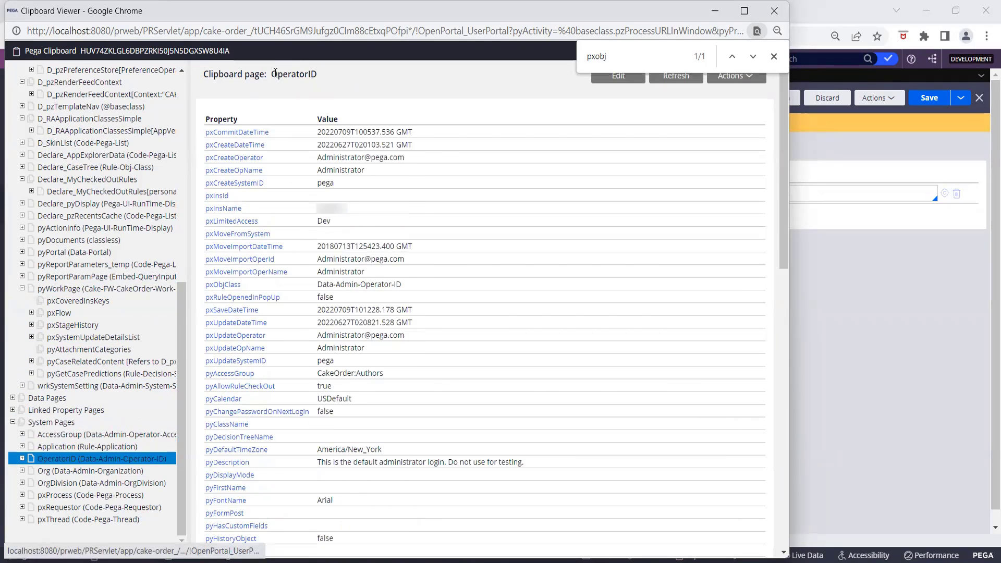
{"action": "left_click_drag", "start_coordinate": [275, 74], "coordinate": [329, 72]}
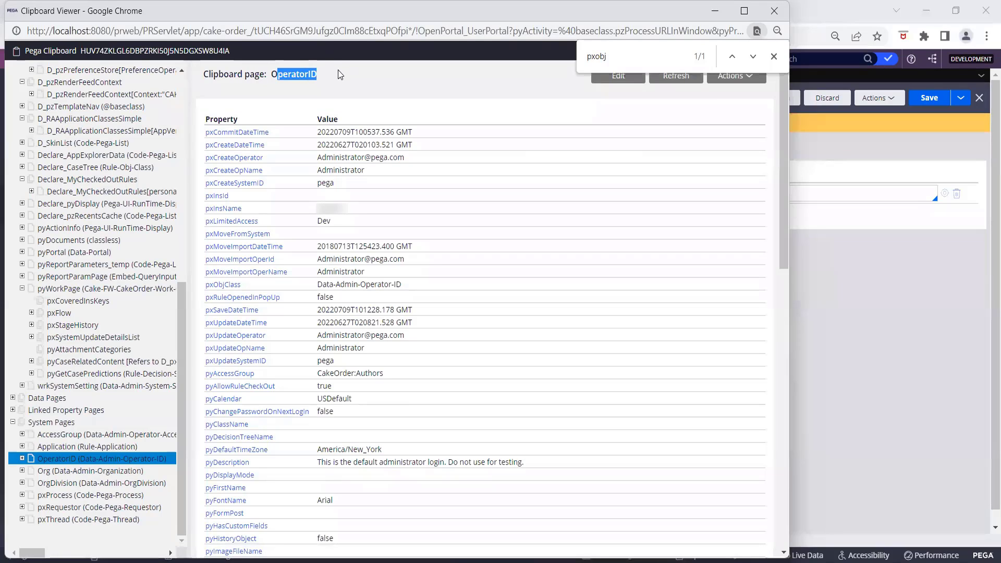
{"action": "left_click", "coordinate": [338, 78]}
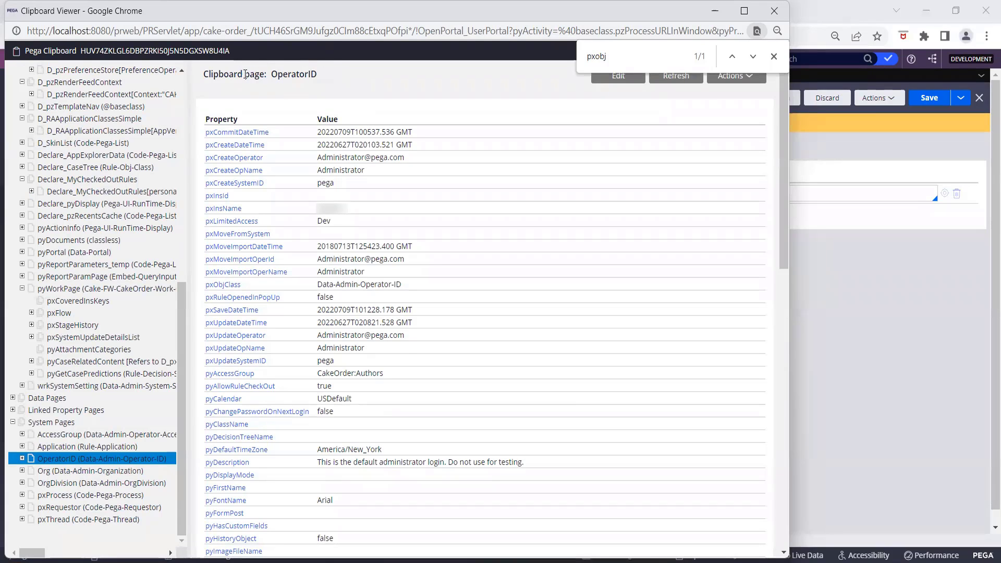
{"action": "left_click_drag", "start_coordinate": [271, 74], "coordinate": [320, 79]}
{"action": "left_click", "coordinate": [320, 79]}
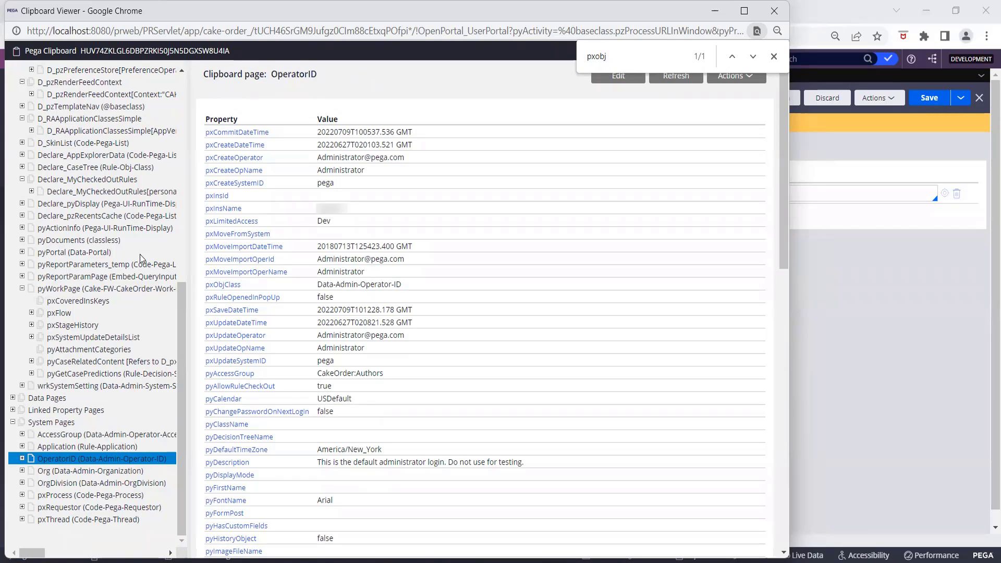
{"action": "left_click", "coordinate": [57, 435]}
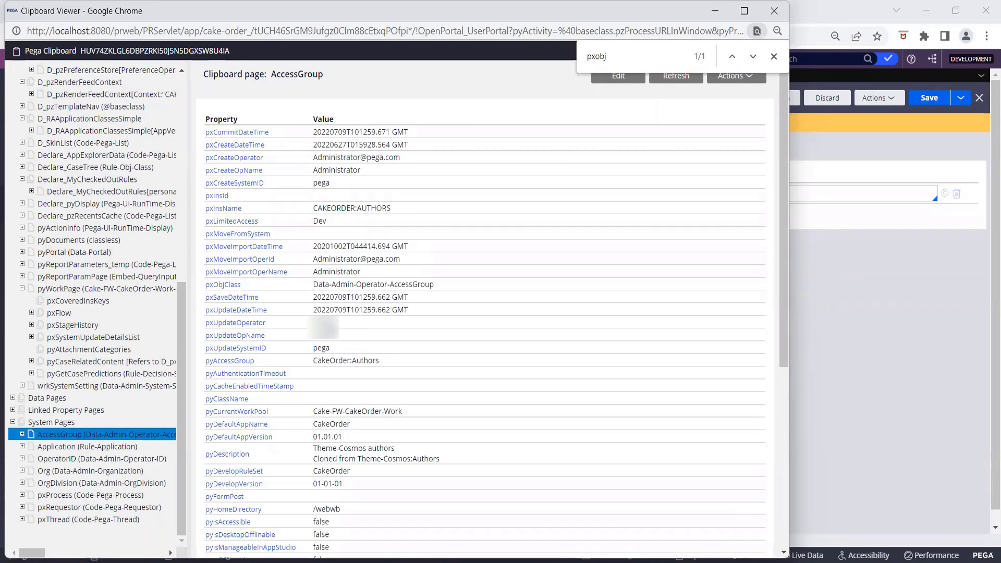
{"action": "left_click", "coordinate": [832, 281]}
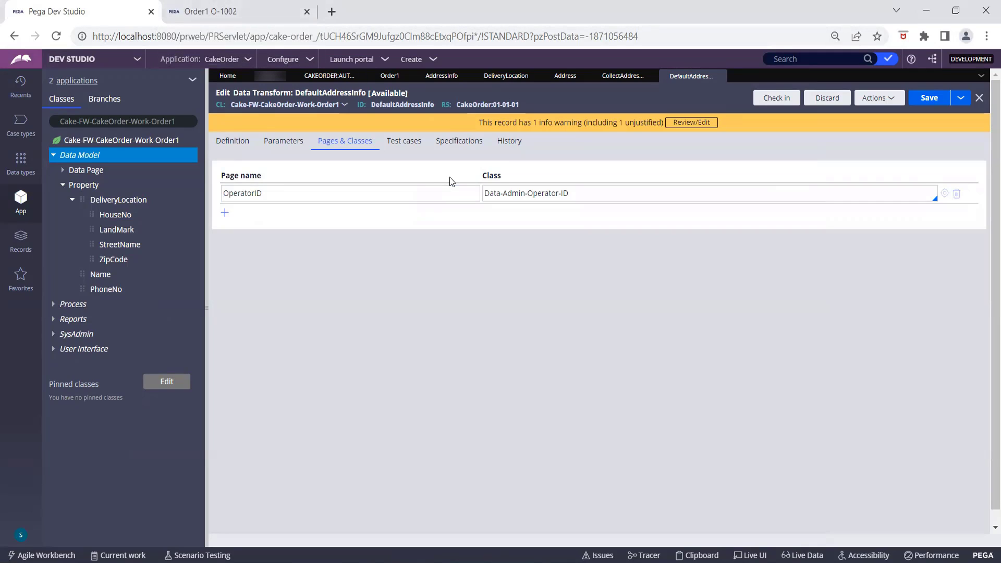
Return to the Order1 case form and place the cursor in its Phone number field.
{"action": "left_click", "coordinate": [225, 17]}
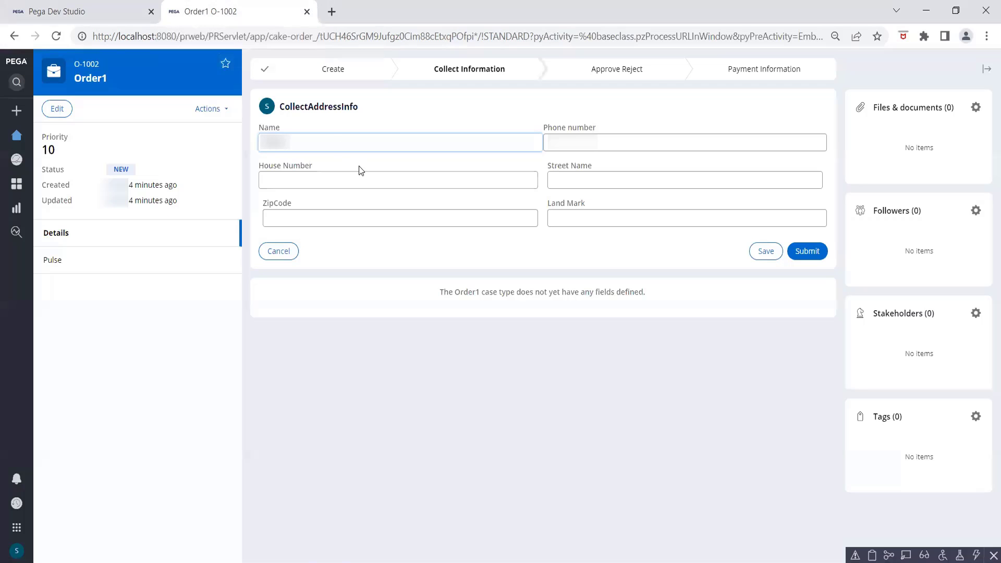
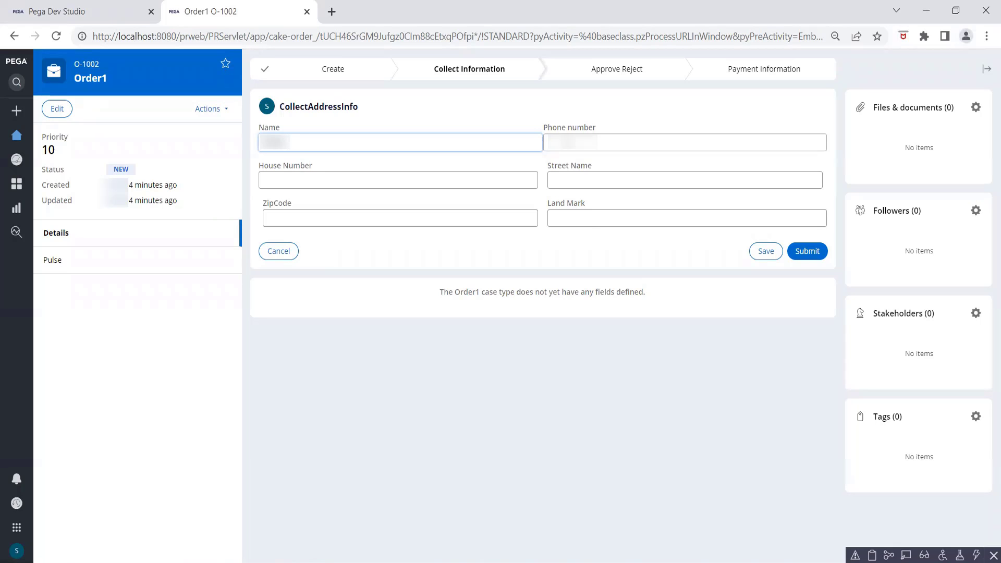
{"action": "left_click", "coordinate": [685, 143]}
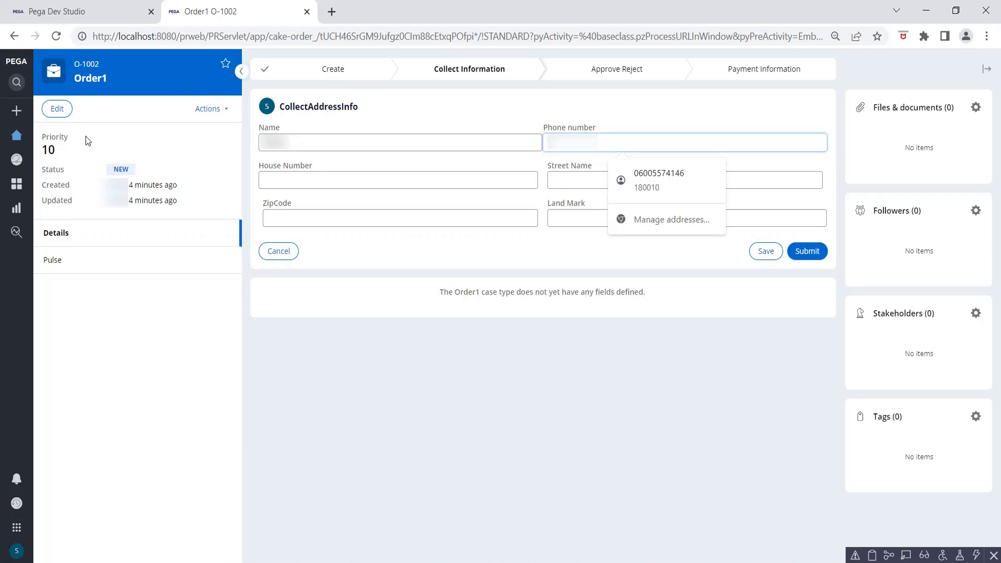
Return to the DefaultAddressInfo definition in Dev Studio and add a second Set row targeting .DeliveryLocation.HouseNo.
{"action": "left_click", "coordinate": [81, 10]}
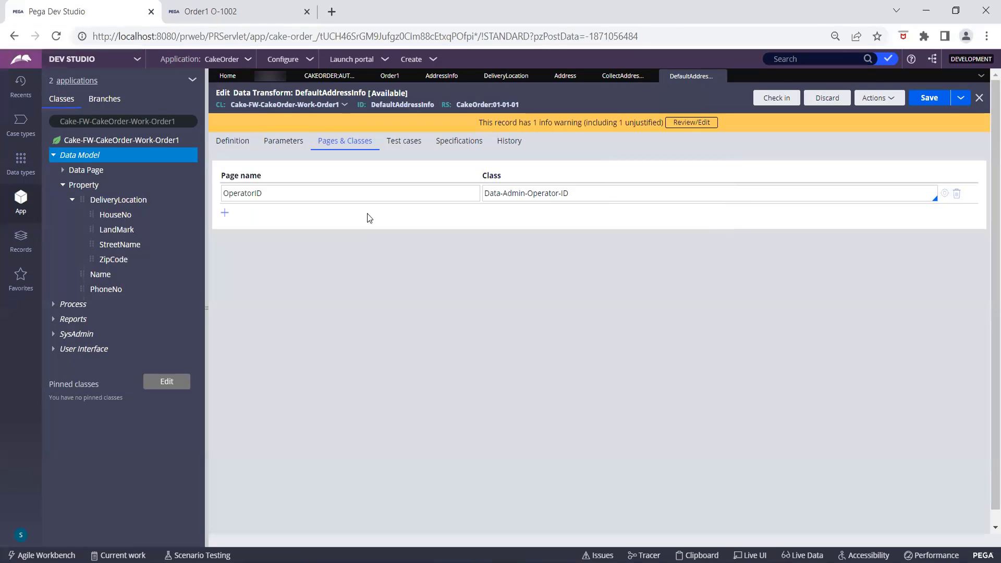
{"action": "left_click", "coordinate": [249, 145]}
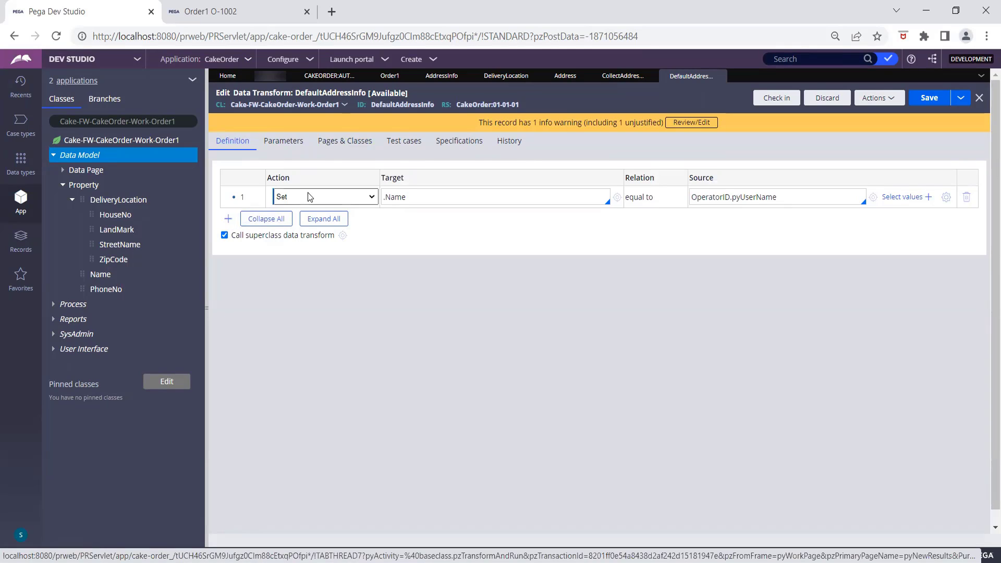
{"action": "left_click", "coordinate": [227, 219]}
{"action": "left_click", "coordinate": [409, 219]}
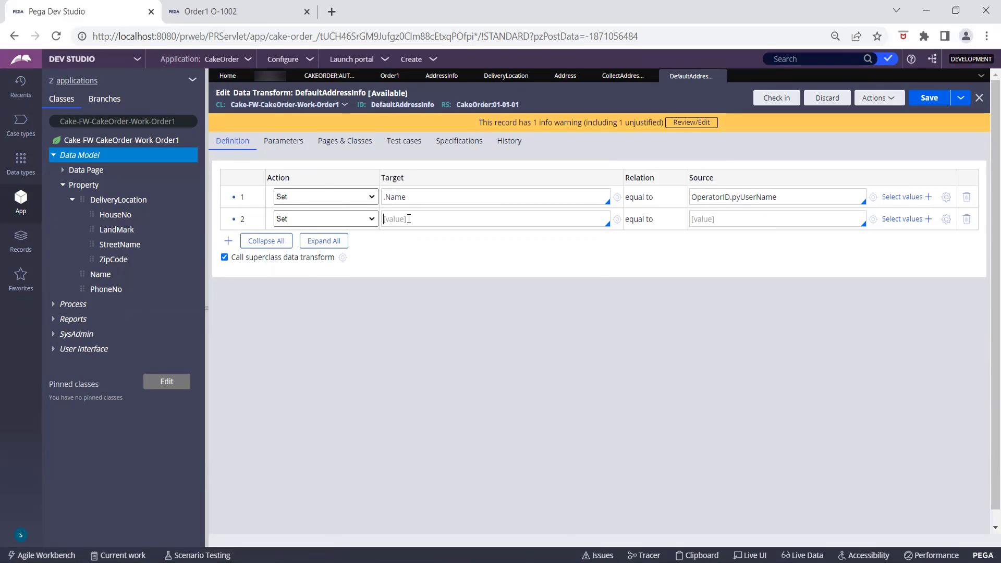
{"action": "left_click", "coordinate": [409, 219]}
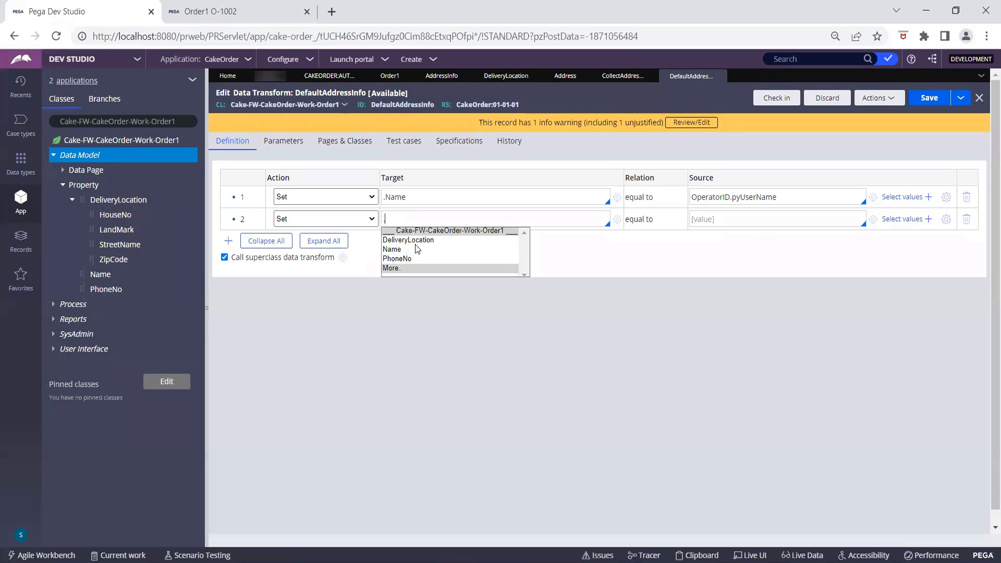
{"action": "left_click", "coordinate": [417, 241]}
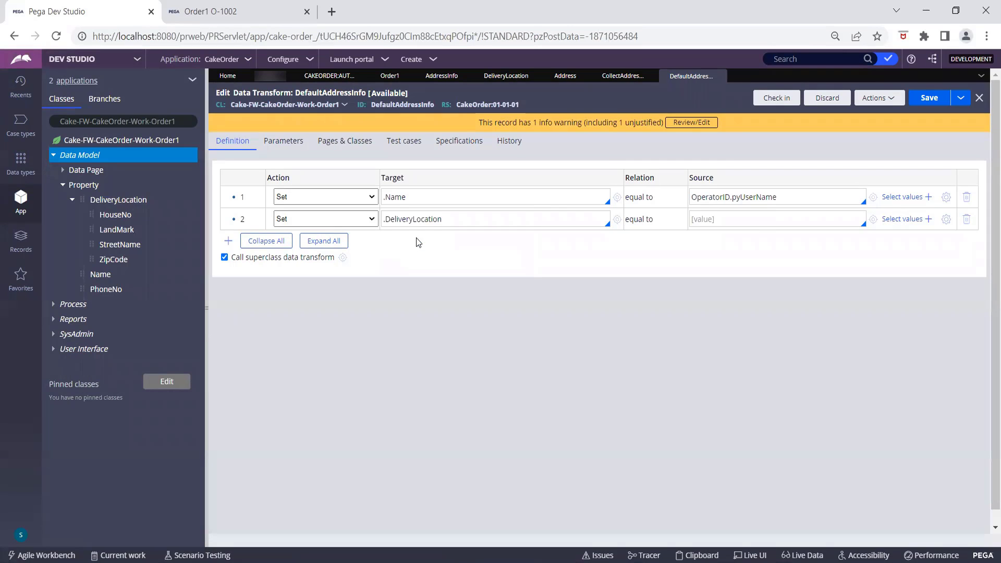
{"action": "type", "text": "."}
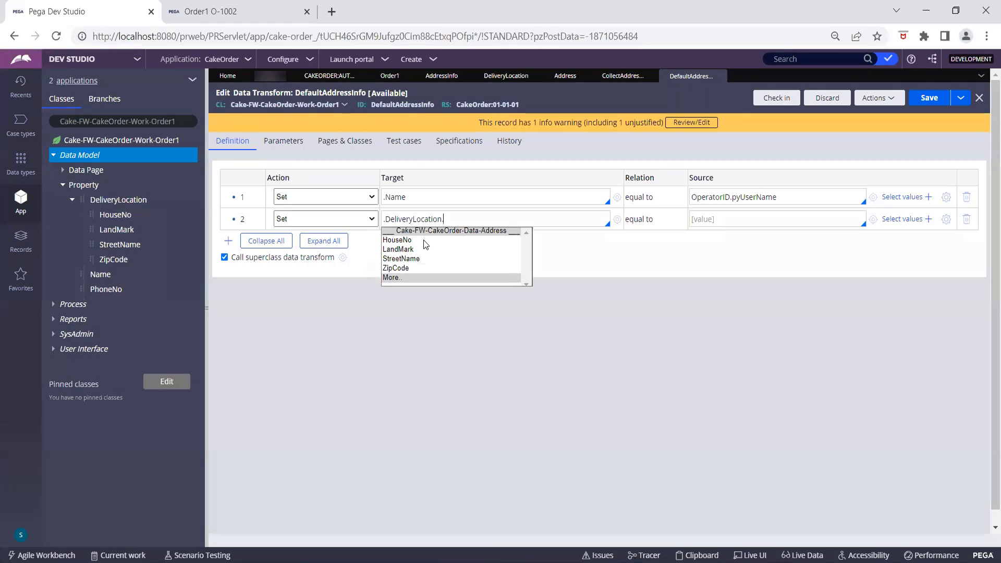
{"action": "left_click", "coordinate": [425, 243]}
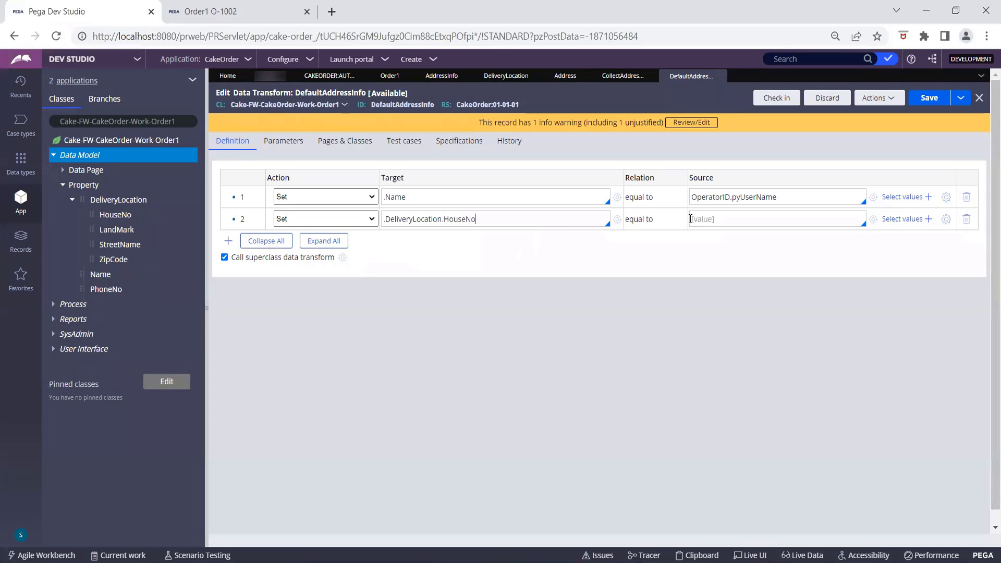
Set the source of the .DeliveryLocation.HouseNo row to "111", including the quotation marks.
{"action": "left_click", "coordinate": [746, 218]}
{"action": "type", "text": "11"}
{"action": "type", "text": "1\""}
{"action": "key", "text": "Home"}
{"action": "type", "text": "\""}
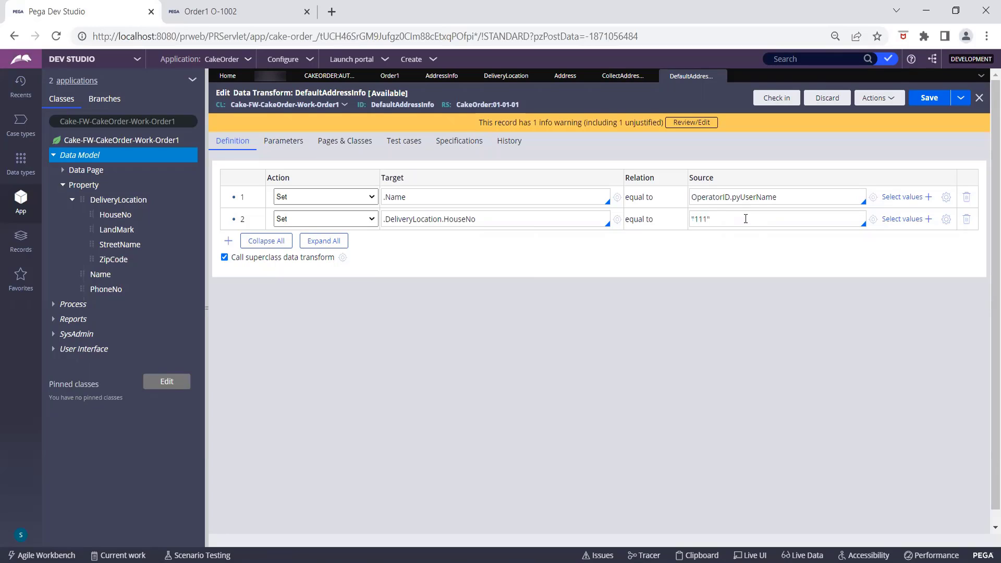
Add a third row to the data transform with the Update Page action targeting .DeliveryLocation.
{"action": "left_click", "coordinate": [228, 242]}
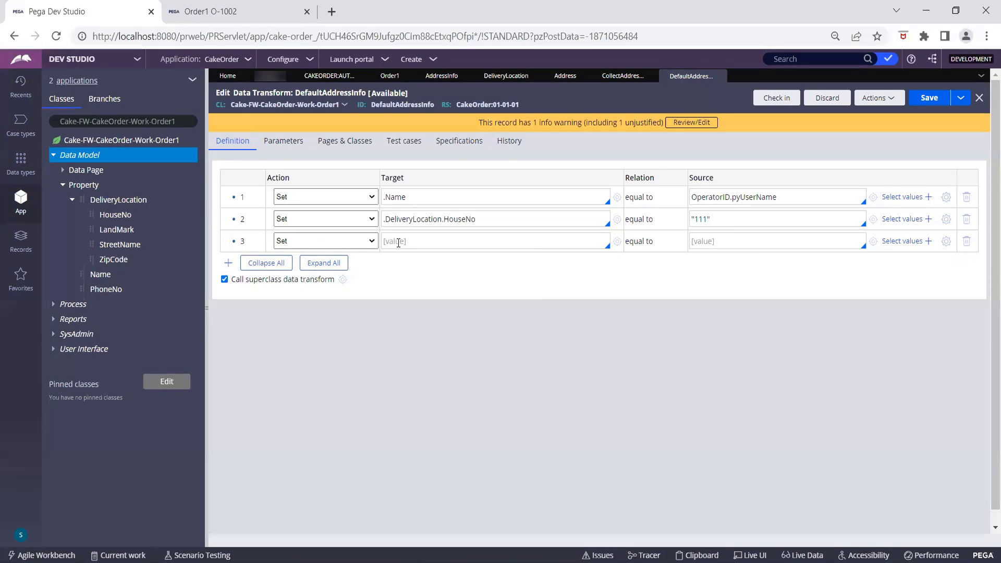
{"action": "left_click", "coordinate": [399, 242]}
{"action": "type", "text": "."}
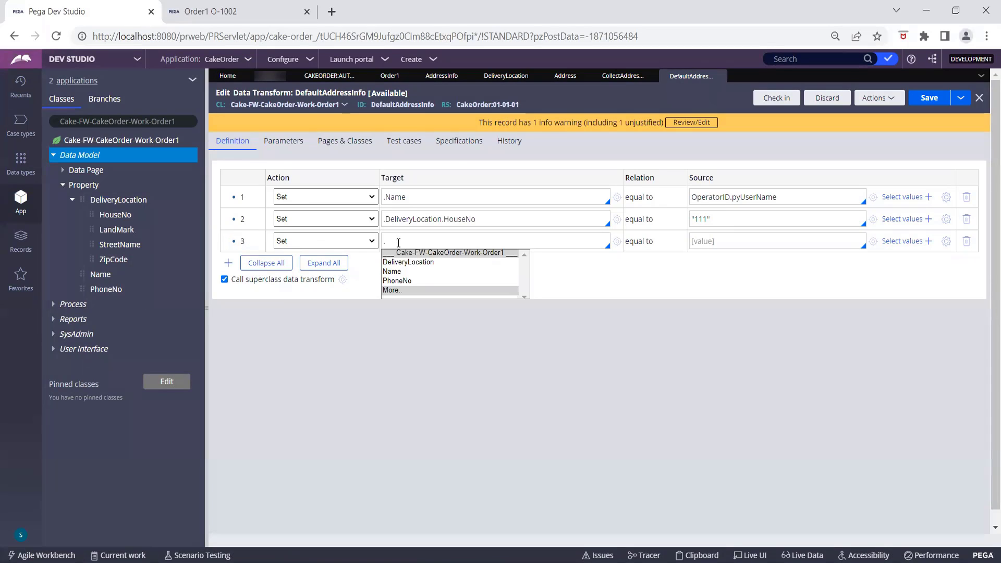
{"action": "left_click", "coordinate": [372, 241]}
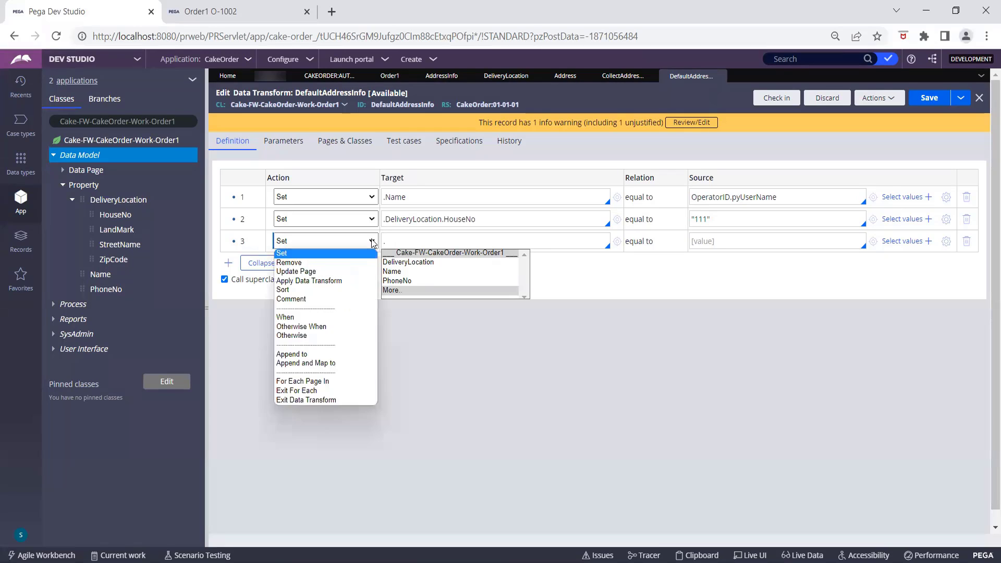
{"action": "left_click", "coordinate": [373, 242]}
{"action": "left_click", "coordinate": [372, 241]}
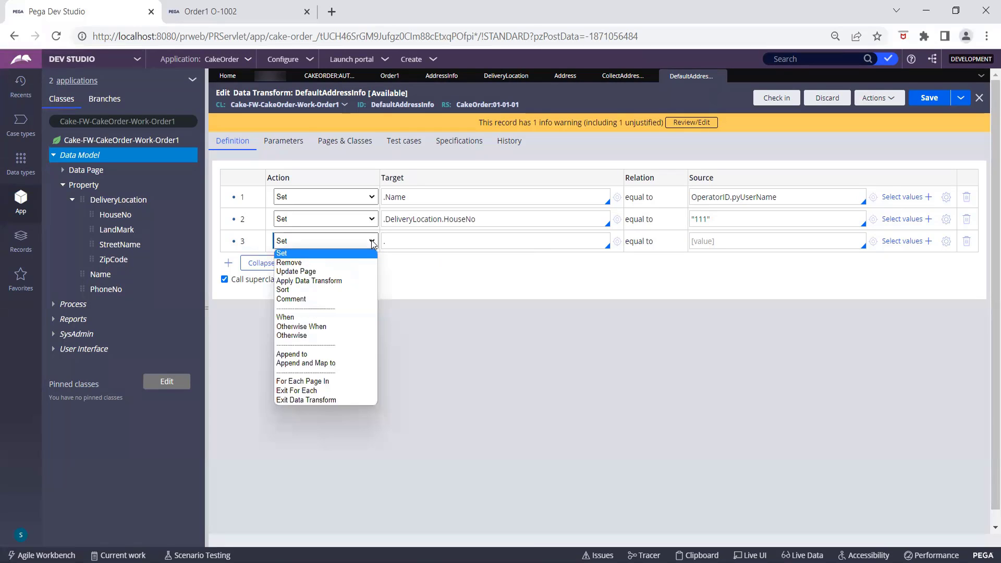
{"action": "left_click", "coordinate": [304, 272]}
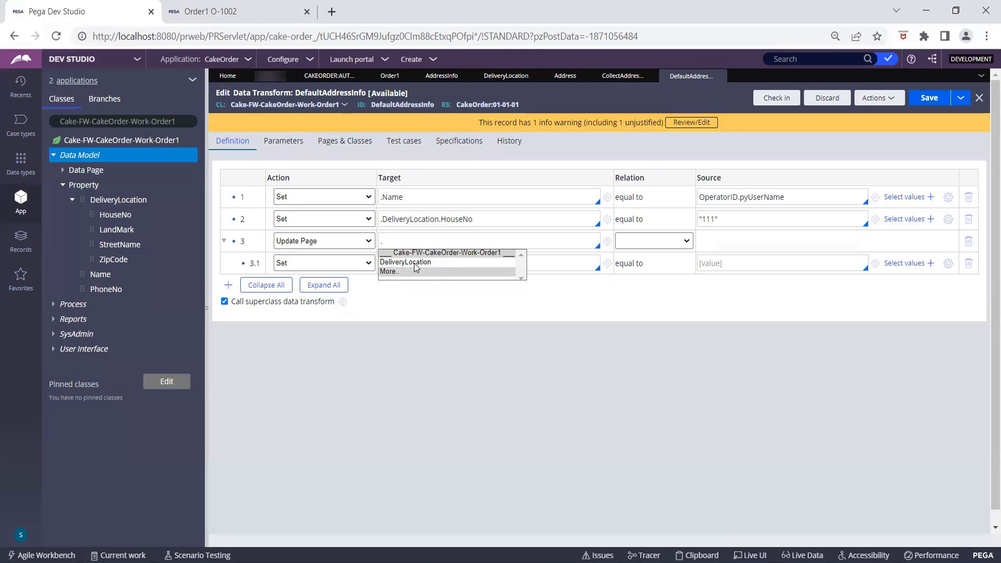
{"action": "left_click", "coordinate": [416, 264]}
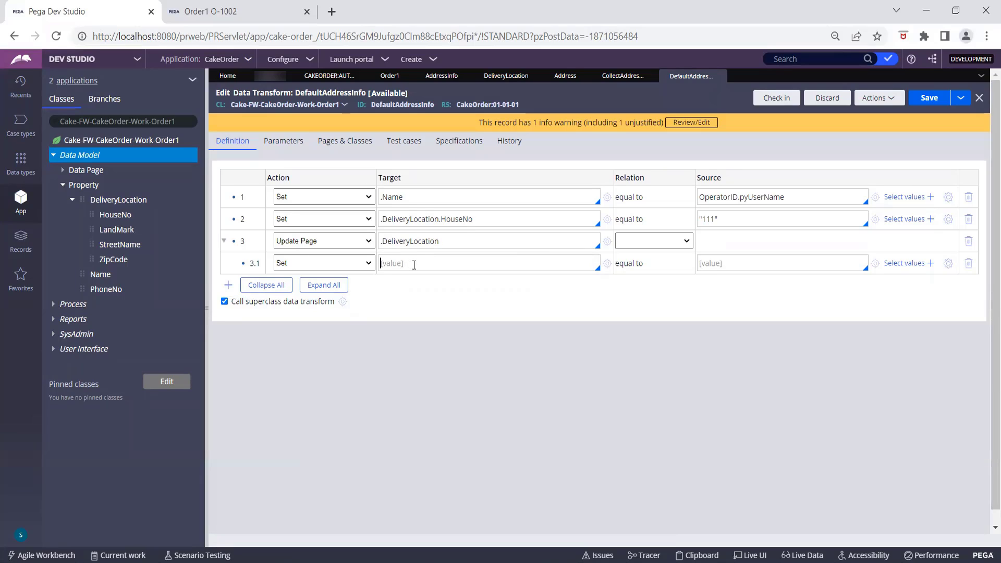
In the nested row under Update Page, set .LandMark equal to "ABC".
{"action": "type", "text": "."}
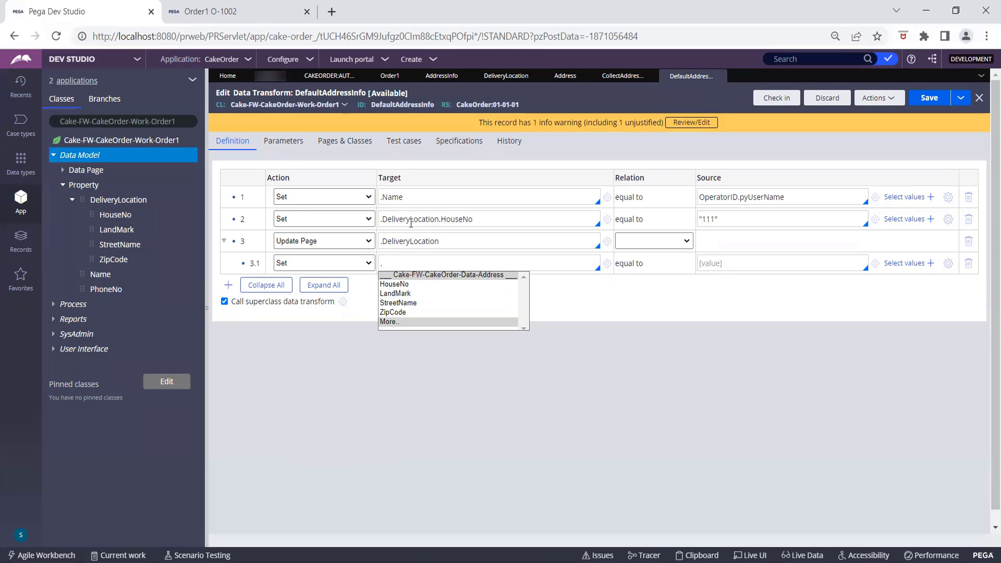
{"action": "left_click", "coordinate": [397, 293]}
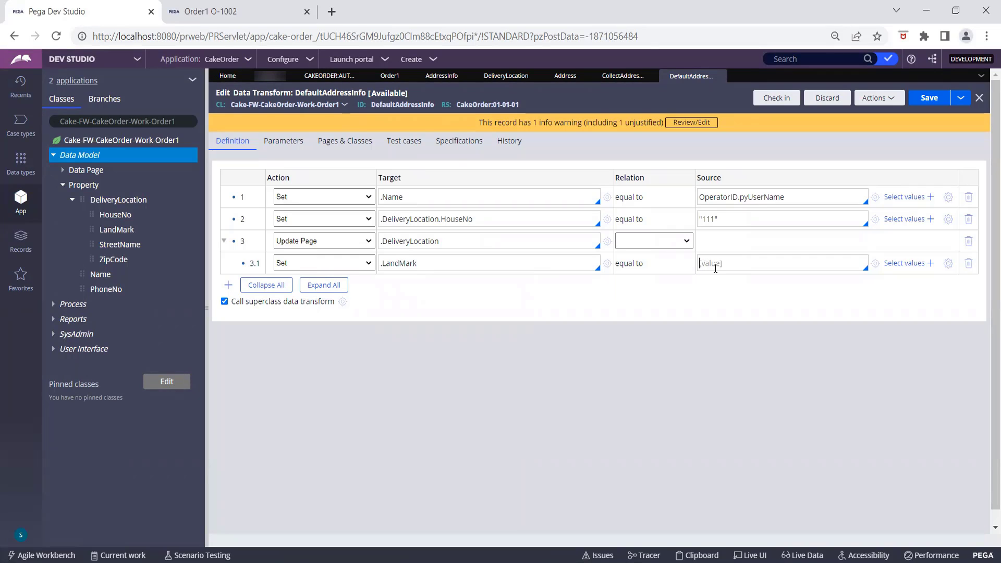
{"action": "type", "text": "\""}
{"action": "type", "text": "D"}
{"action": "key", "text": "BackSpace"}
{"action": "key", "text": "BackSpace"}
{"action": "key", "text": "BackSpace"}
{"action": "type", "text": "ABC\""}
Add another nested row under Update Page that sets .StreetName equal to "RiverSide".
{"action": "left_click", "coordinate": [229, 285]}
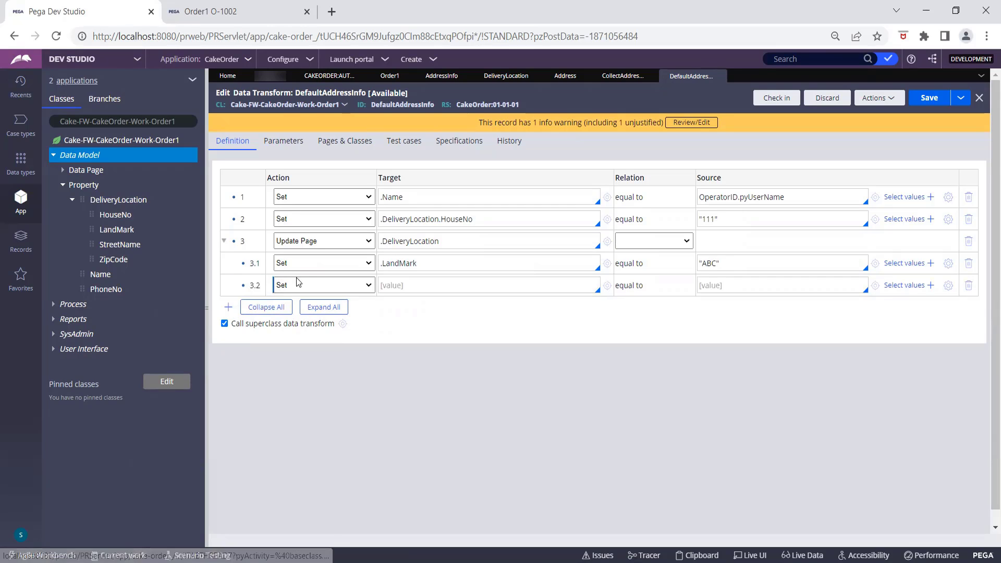
{"action": "left_click", "coordinate": [397, 282]}
{"action": "type", "text": "."}
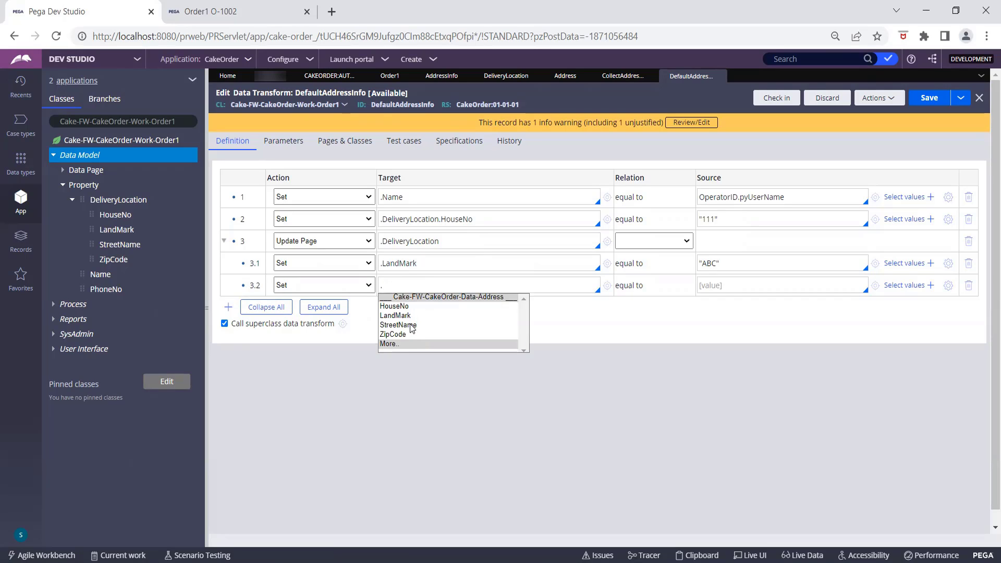
{"action": "left_click", "coordinate": [412, 326]}
{"action": "left_click", "coordinate": [722, 284]}
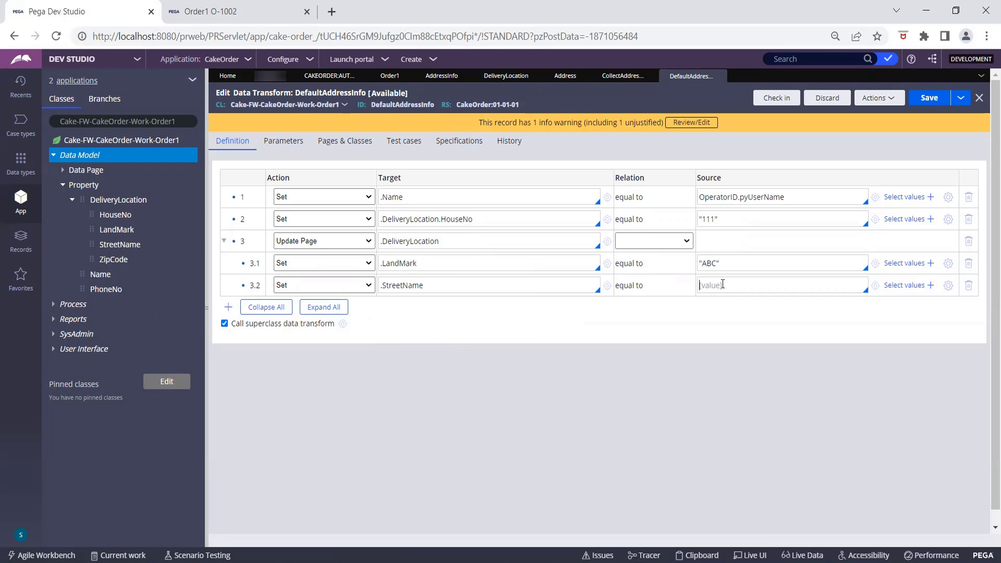
{"action": "type", "text": "\"RiverSide\""}
Add a third nested row under Update Page that sets .ZipCode equal to "123".
{"action": "left_click", "coordinate": [228, 307]}
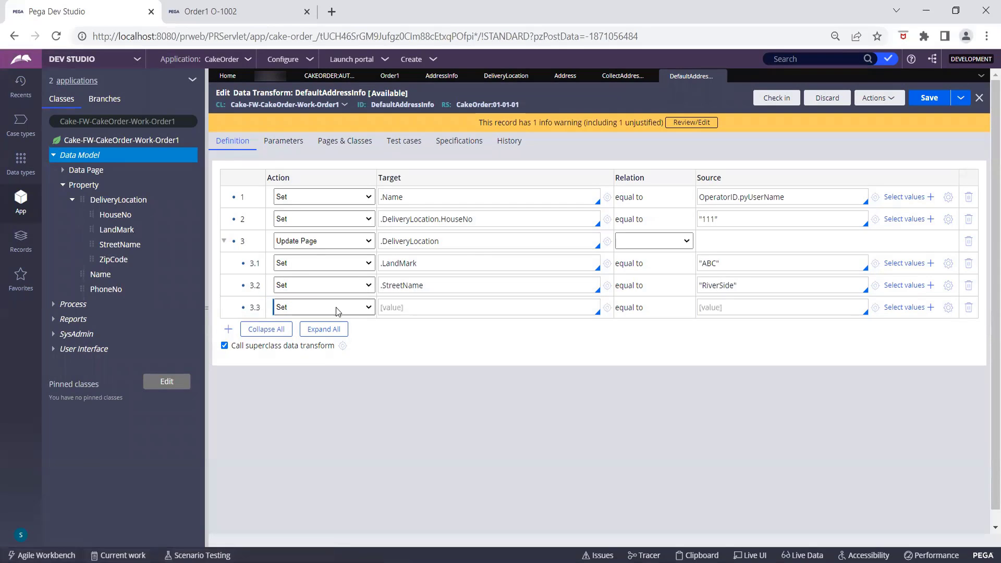
{"action": "left_click", "coordinate": [418, 307]}
{"action": "type", "text": "."}
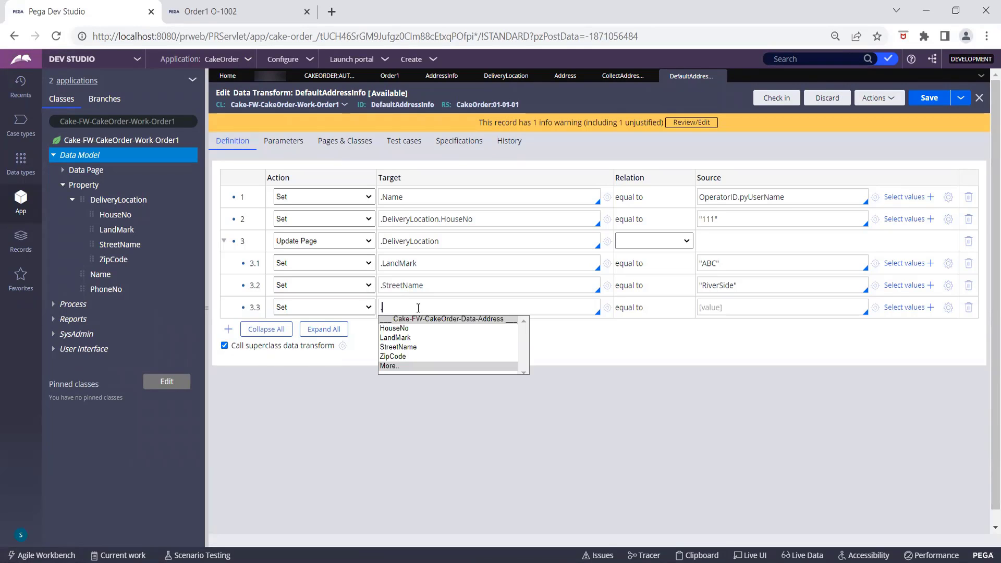
{"action": "left_click", "coordinate": [408, 358]}
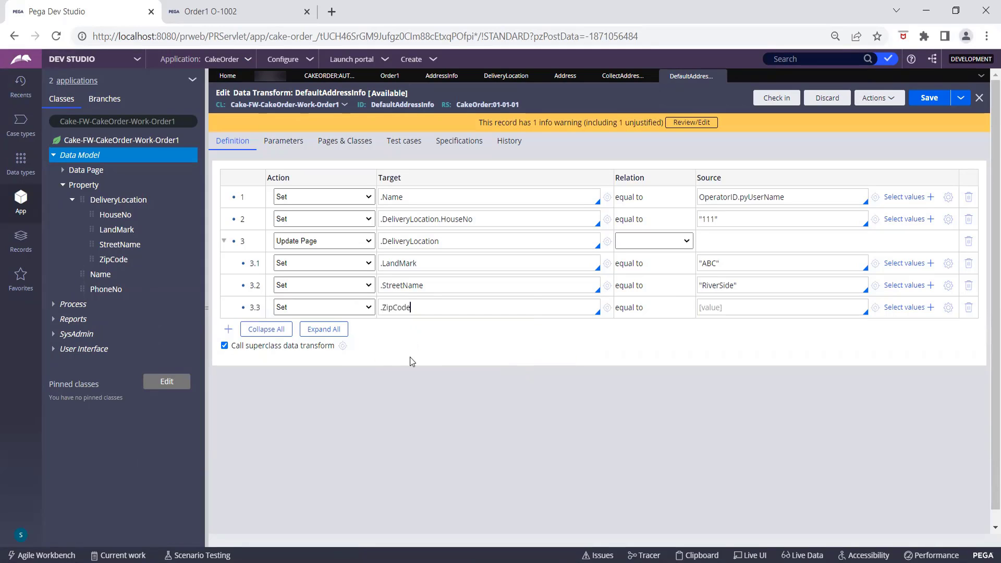
{"action": "left_click", "coordinate": [720, 306]}
{"action": "type", "text": "\"123\""}
{"action": "key", "text": "BackSpace"}
{"action": "key", "text": "BackSpace"}
{"action": "left_click", "coordinate": [926, 99]}
{"action": "type", "text": "\""}
{"action": "key", "text": "Home"}
{"action": "type", "text": "\""}
Save the DefaultAddressInfo data transform.
{"action": "left_click", "coordinate": [931, 99]}
{"action": "left_click", "coordinate": [925, 102]}
{"action": "left_click", "coordinate": [929, 97]}
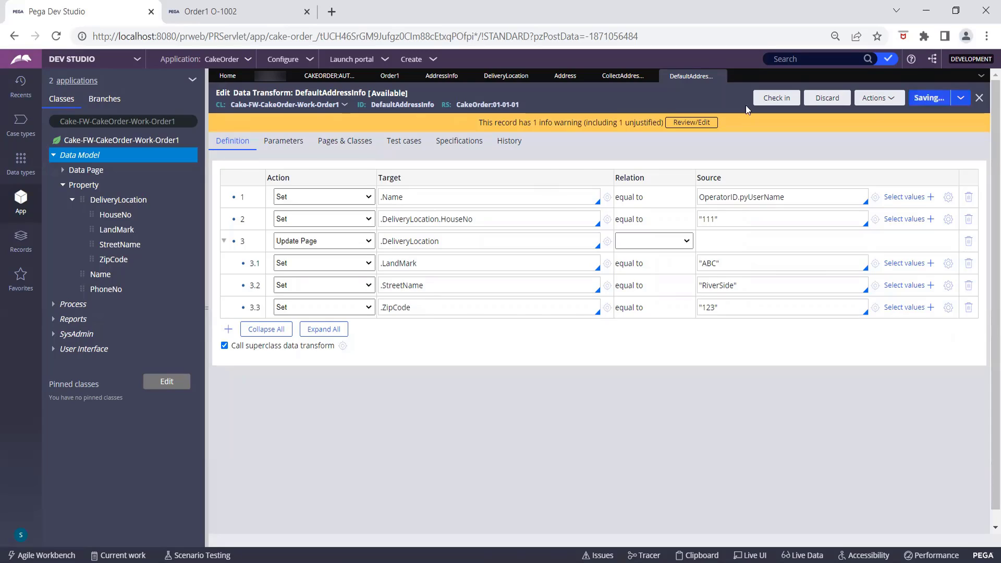
Refresh the Order1 case and reopen its Collect Address Info assignment to check the prefilled address fields.
{"action": "key", "text": "ctrl+Tab"}
{"action": "left_click", "coordinate": [204, 114]}
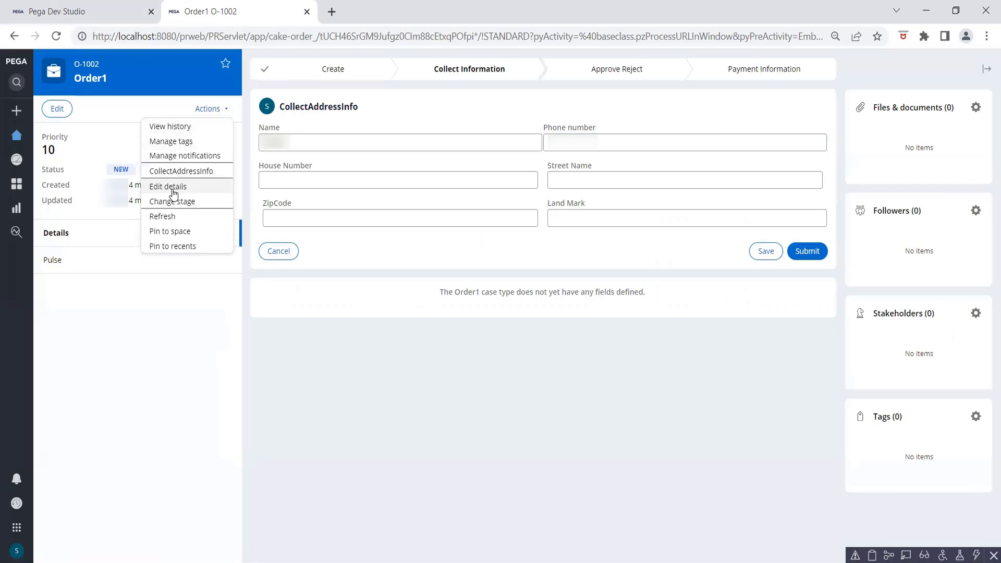
{"action": "left_click", "coordinate": [166, 217]}
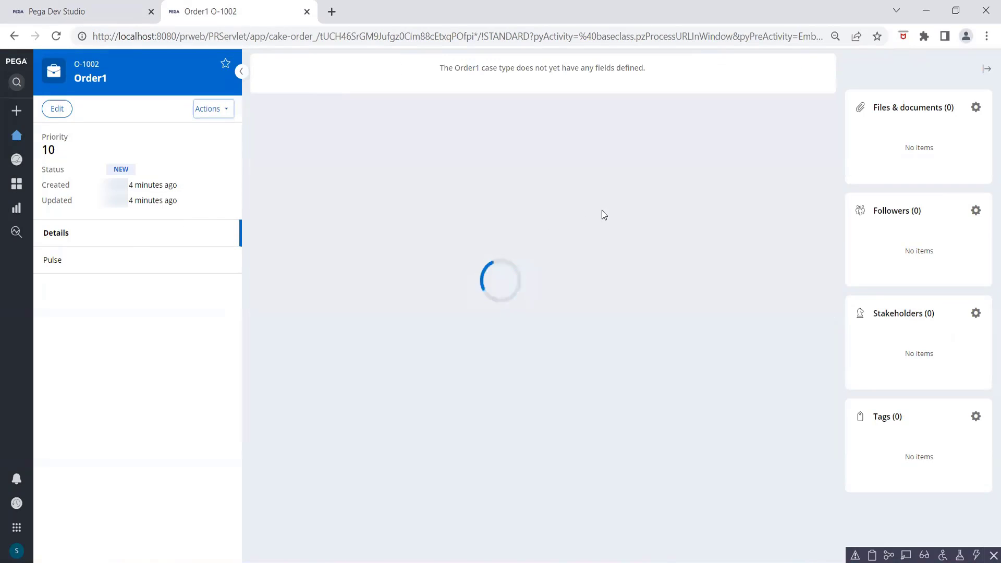
{"action": "left_click", "coordinate": [809, 131]}
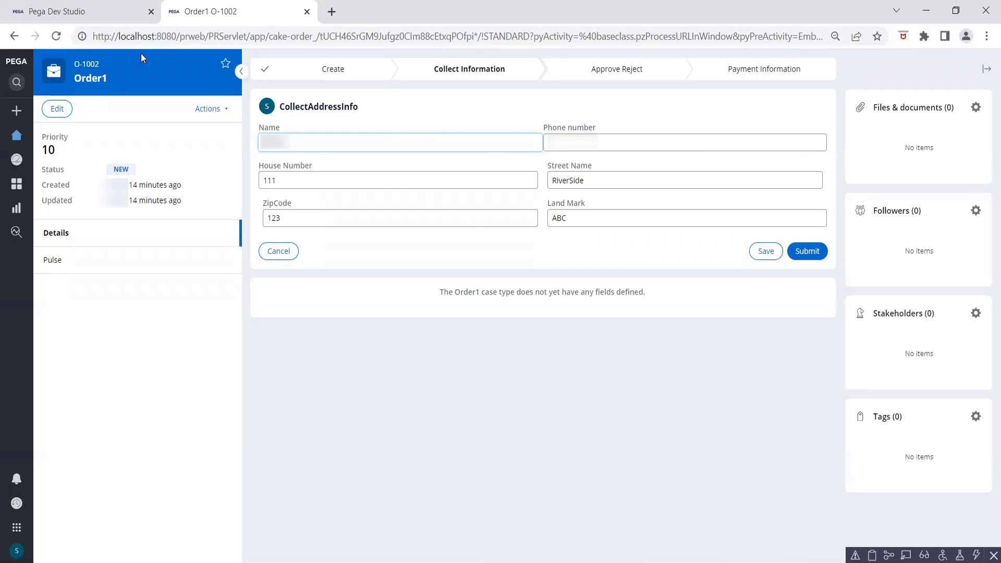
Go back to the DefaultAddressInfo data transform in Dev Studio and start tracing it in a maximized Tracer window.
{"action": "left_click", "coordinate": [68, 15]}
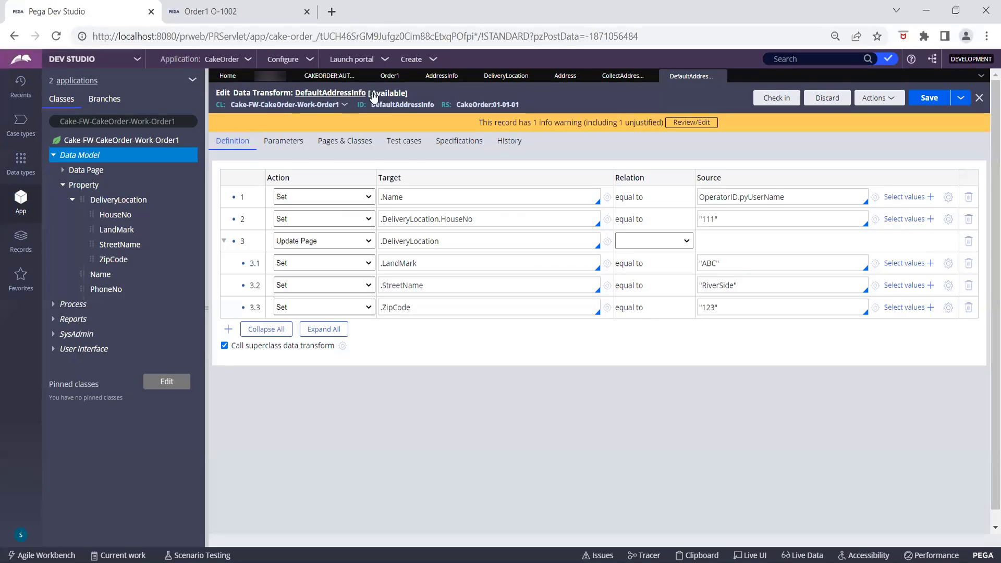
{"action": "left_click", "coordinate": [877, 98]}
{"action": "left_click", "coordinate": [831, 129]}
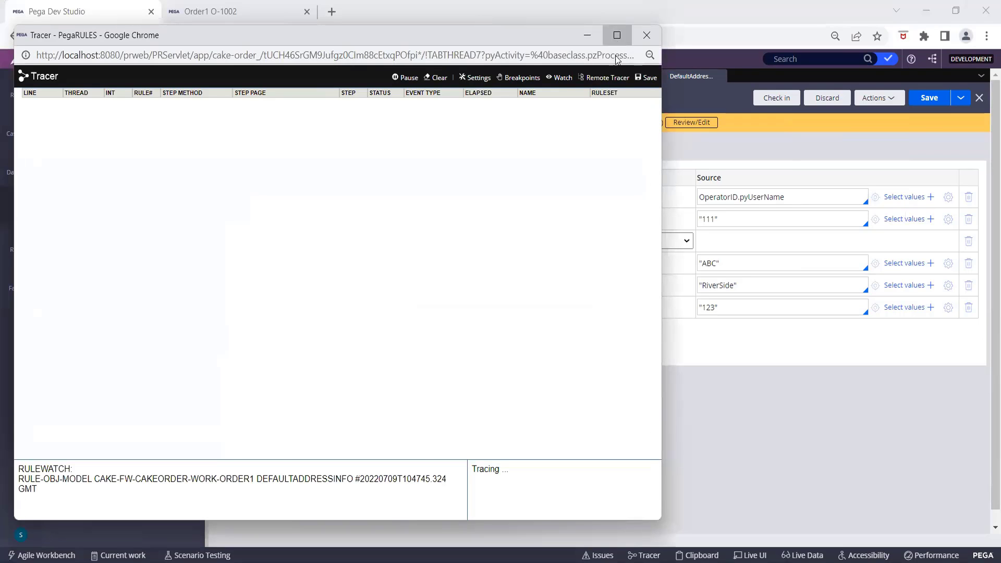
{"action": "left_click", "coordinate": [617, 35]}
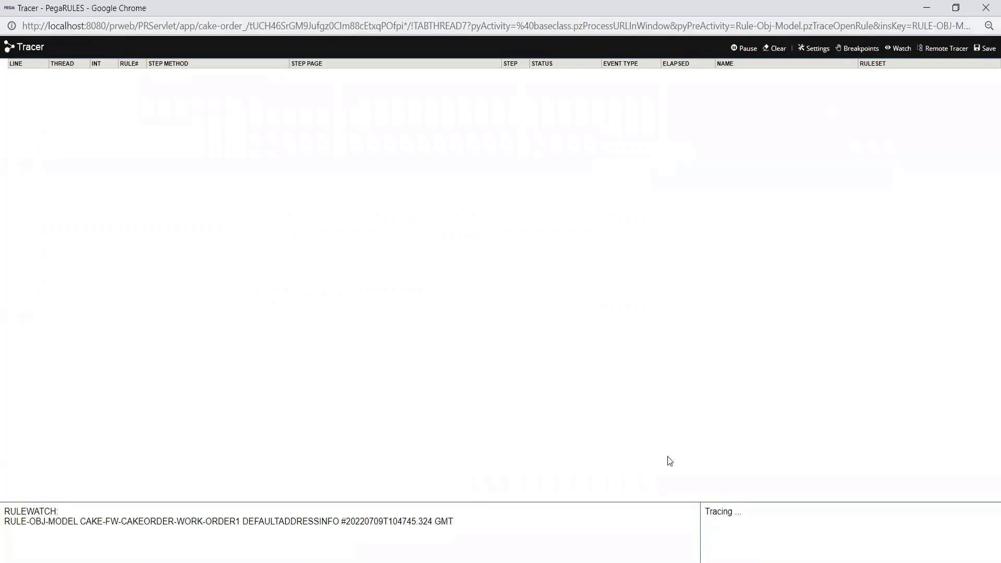
Switch to the Order1 case, refresh it, and return to the Tracer window to look for trace events.
{"action": "mouse_move", "coordinate": [658, 559]}
{"action": "mouse_move", "coordinate": [658, 562]}
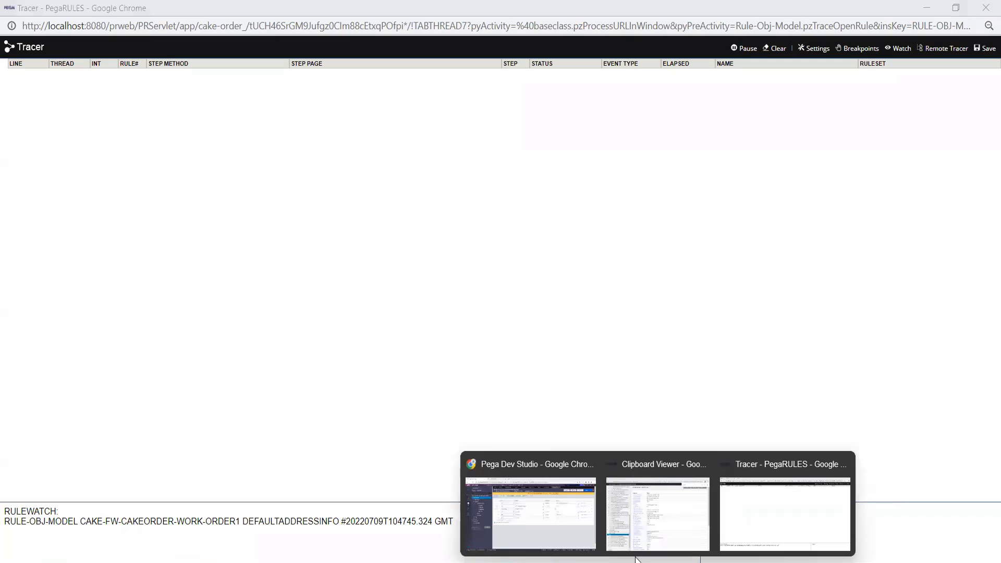
{"action": "left_click", "coordinate": [536, 493]}
{"action": "left_click", "coordinate": [228, 15]}
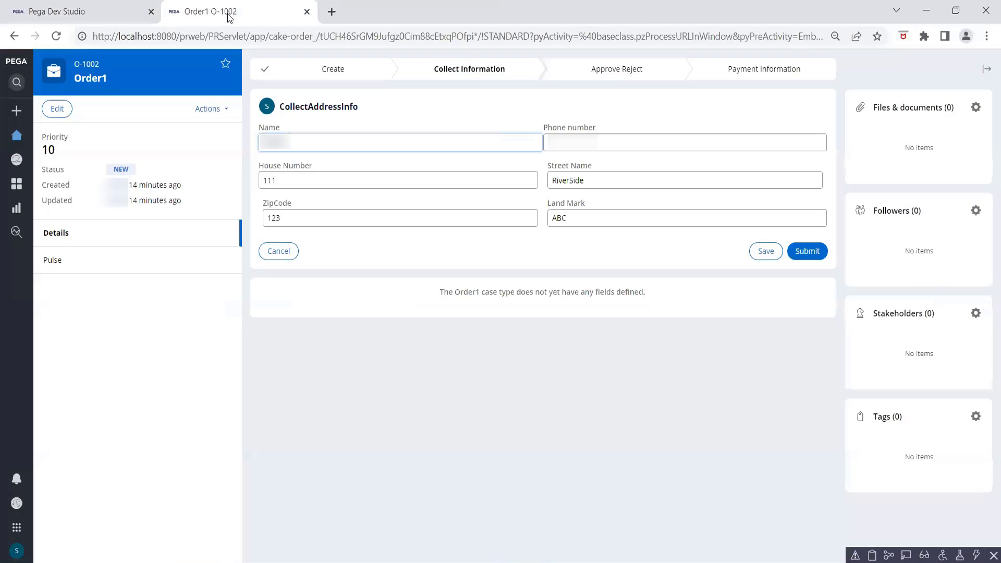
{"action": "left_click", "coordinate": [214, 112]}
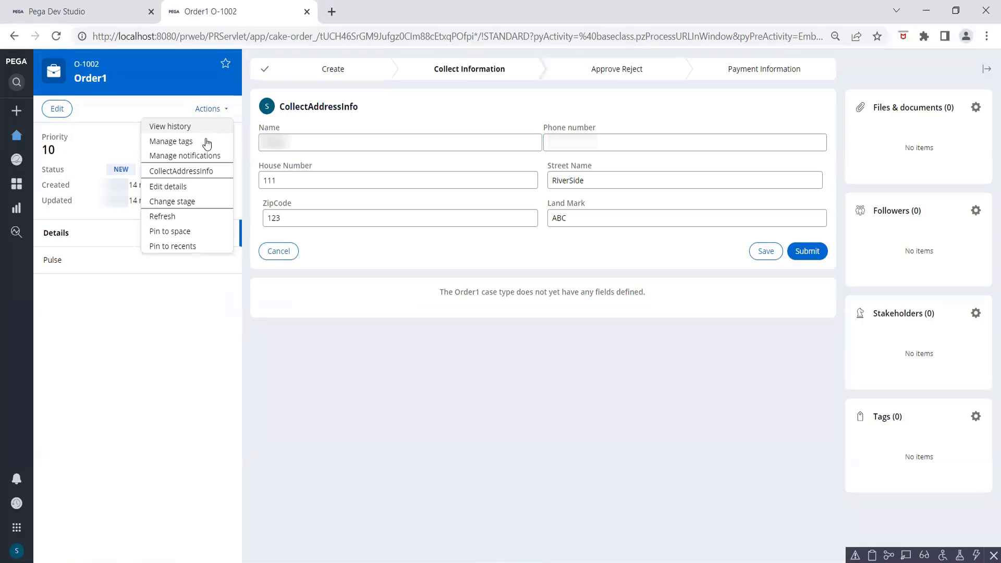
{"action": "left_click", "coordinate": [169, 218]}
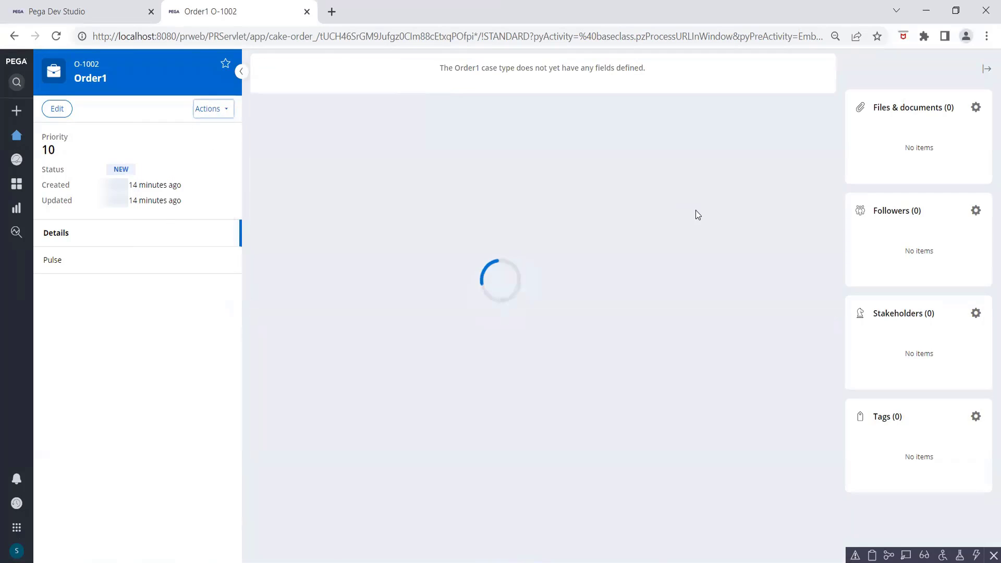
{"action": "mouse_move", "coordinate": [659, 562]}
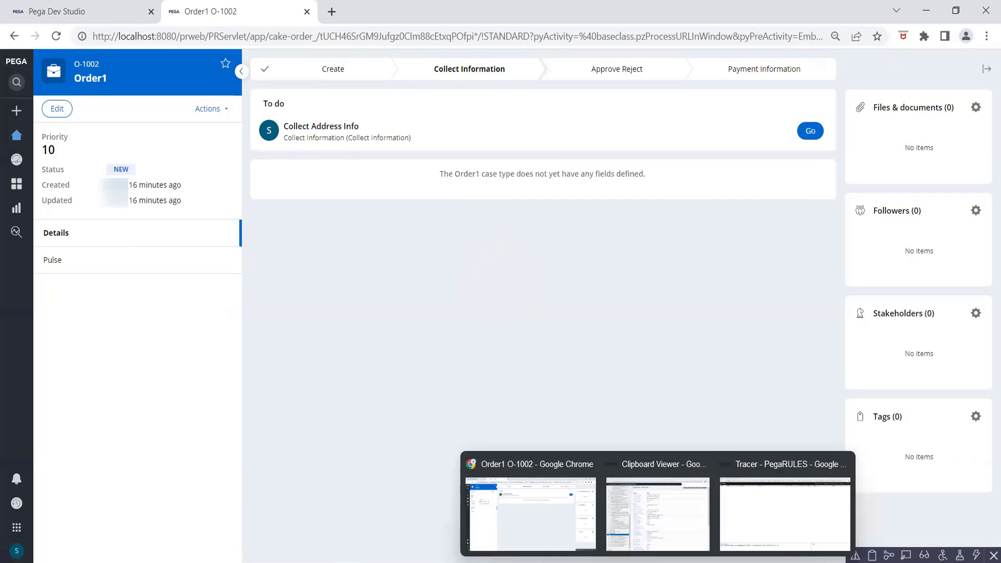
{"action": "left_click", "coordinate": [749, 521]}
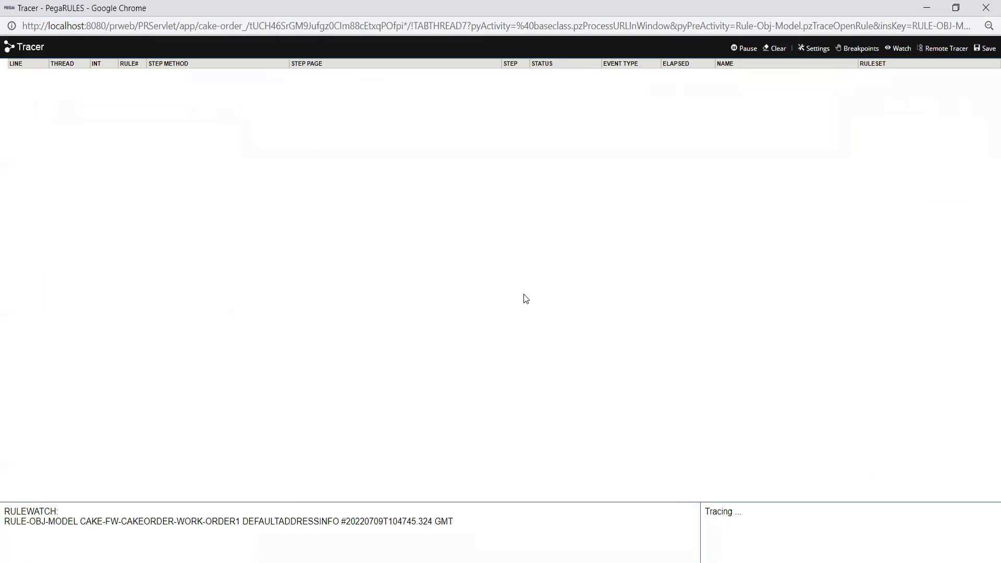
Open the Order1 case's Collect Address Info assignment to trigger the data transform, and pause tracing in the Tracer window.
{"action": "mouse_move", "coordinate": [630, 562]}
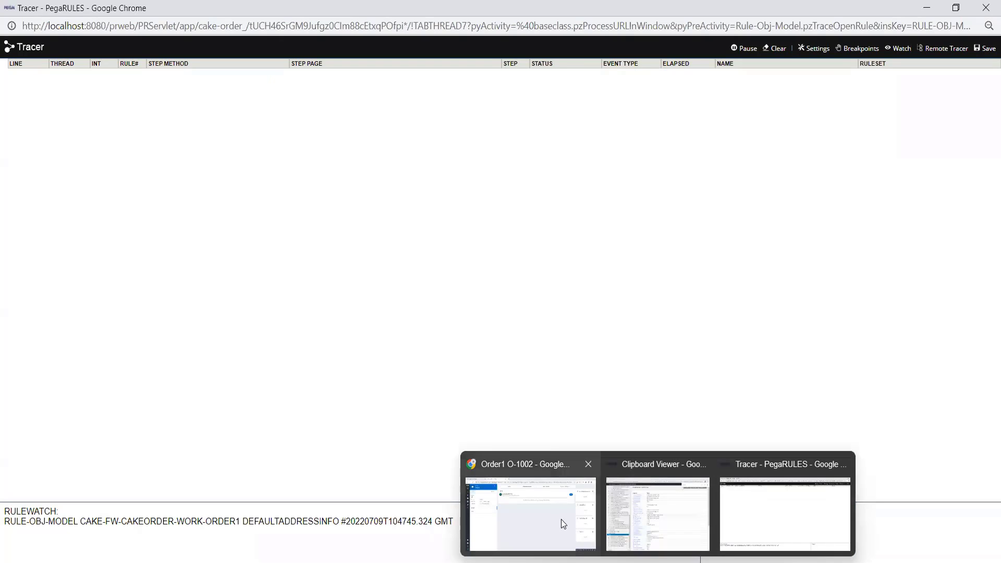
{"action": "left_click", "coordinate": [561, 520]}
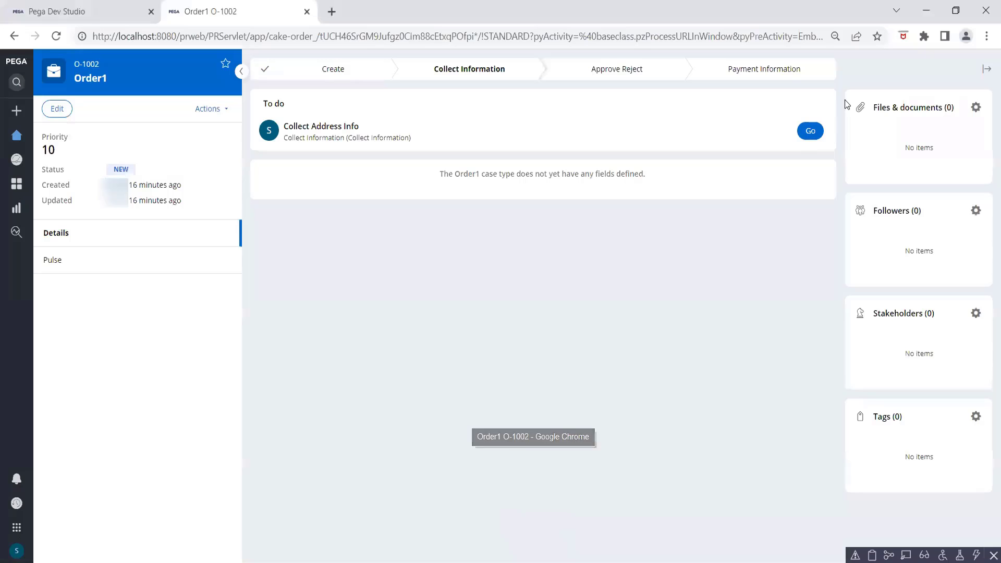
{"action": "left_click", "coordinate": [812, 131]}
{"action": "mouse_move", "coordinate": [599, 550]}
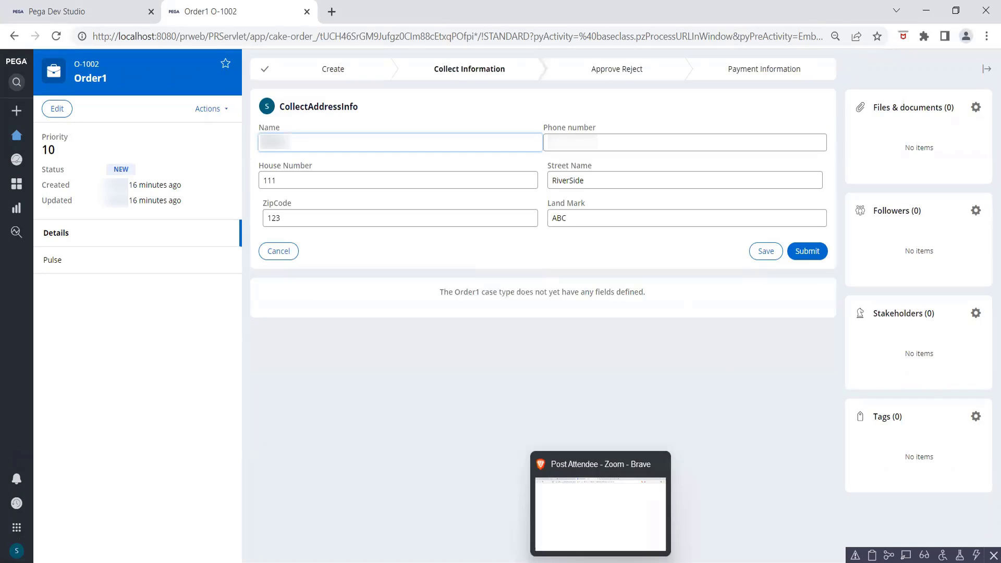
{"action": "left_click", "coordinate": [762, 529]}
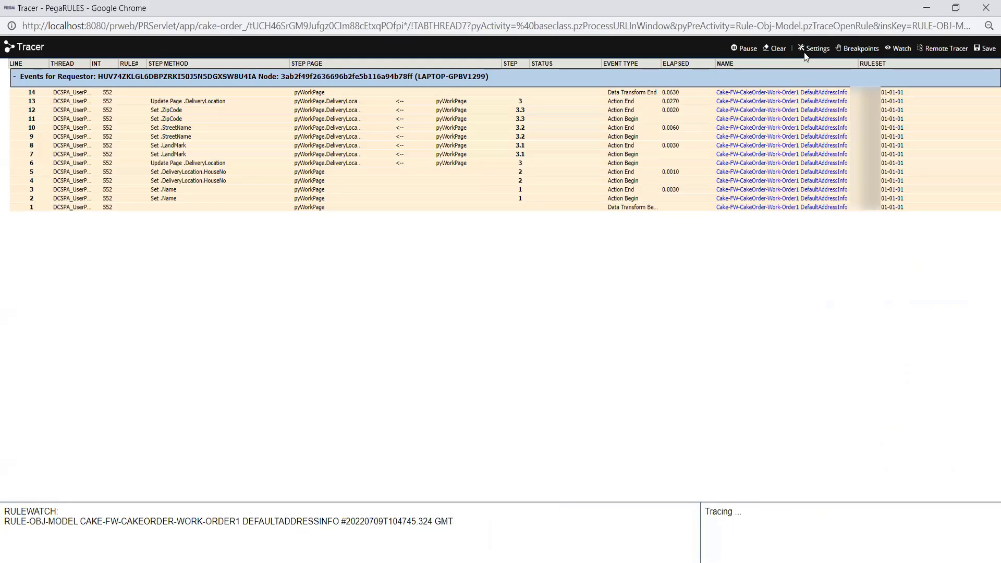
{"action": "left_click", "coordinate": [744, 48]}
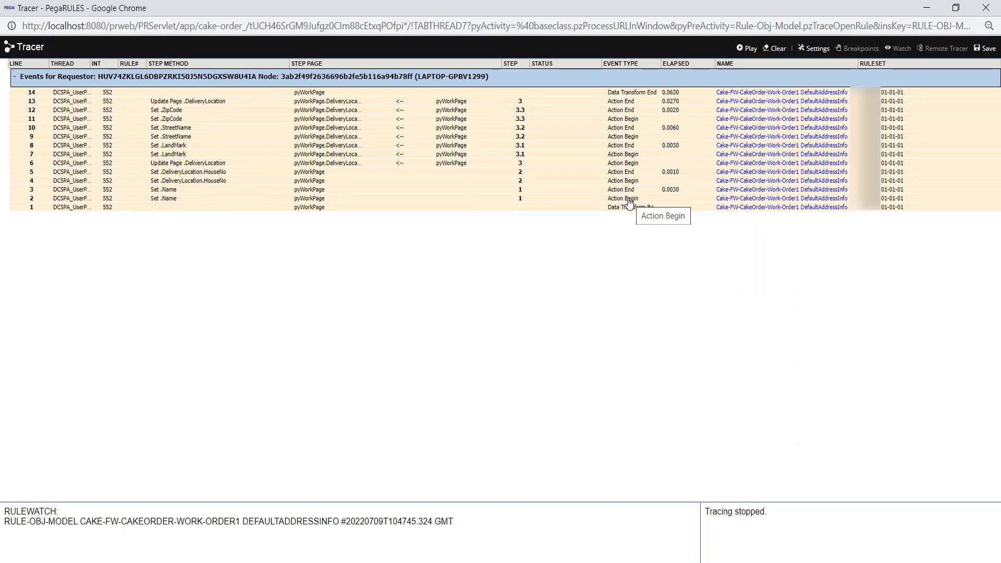
Open the pyWorkPage properties of the step 1 Set .Name Action Begin event in a maximized window and search for "Name".
{"action": "left_click", "coordinate": [321, 199]}
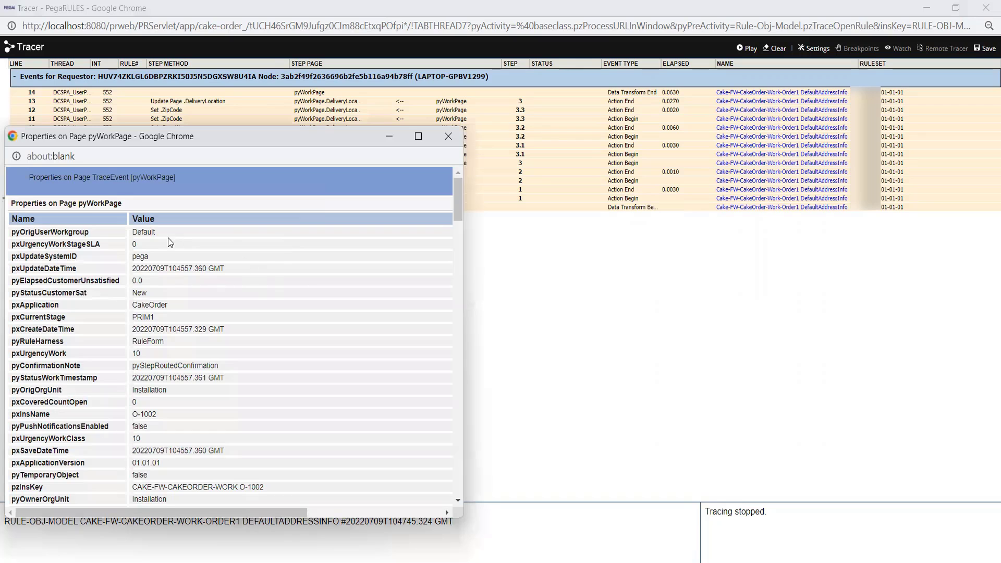
{"action": "left_click", "coordinate": [418, 138]}
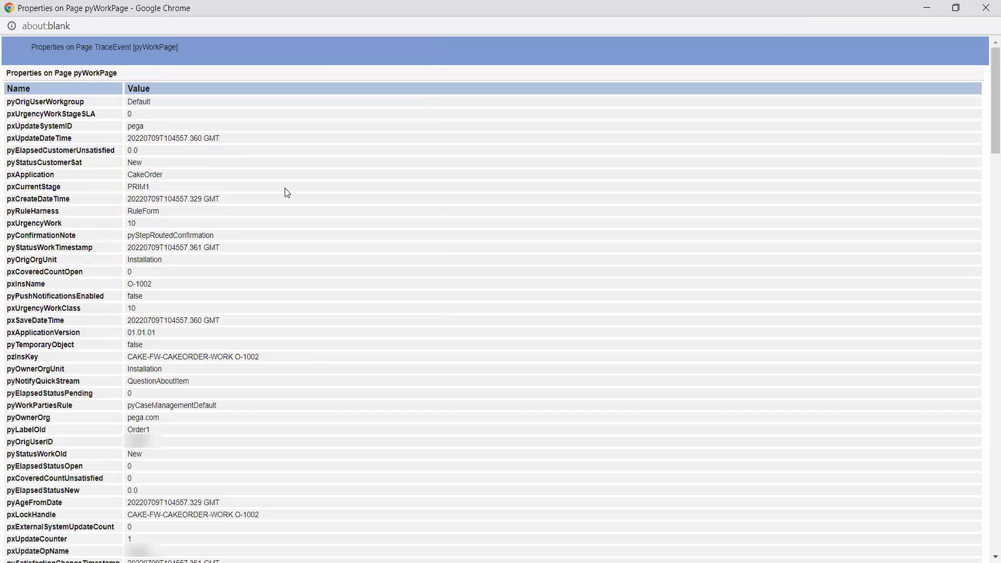
{"action": "key", "text": "ctrl+f"}
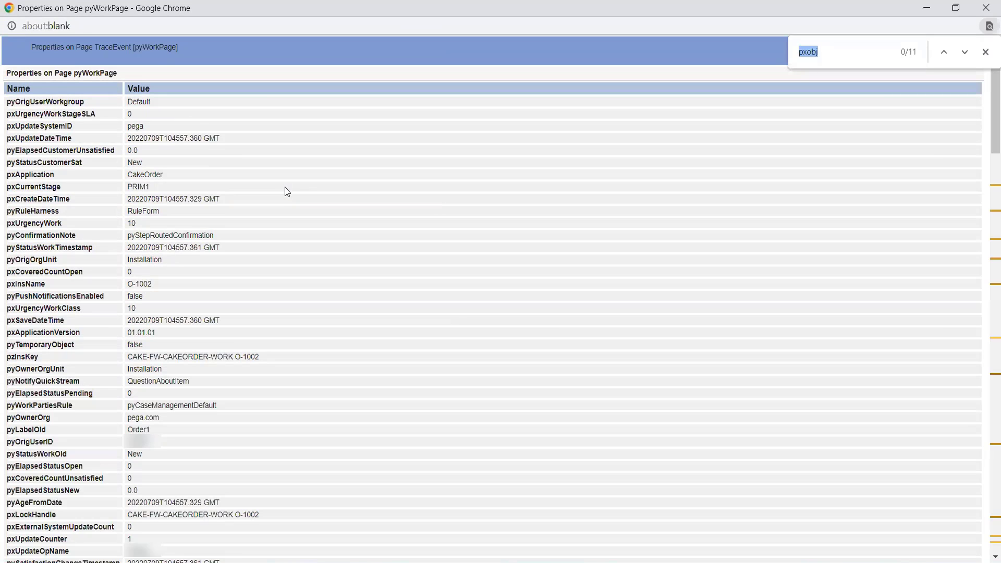
{"action": "type", "text": "Name"}
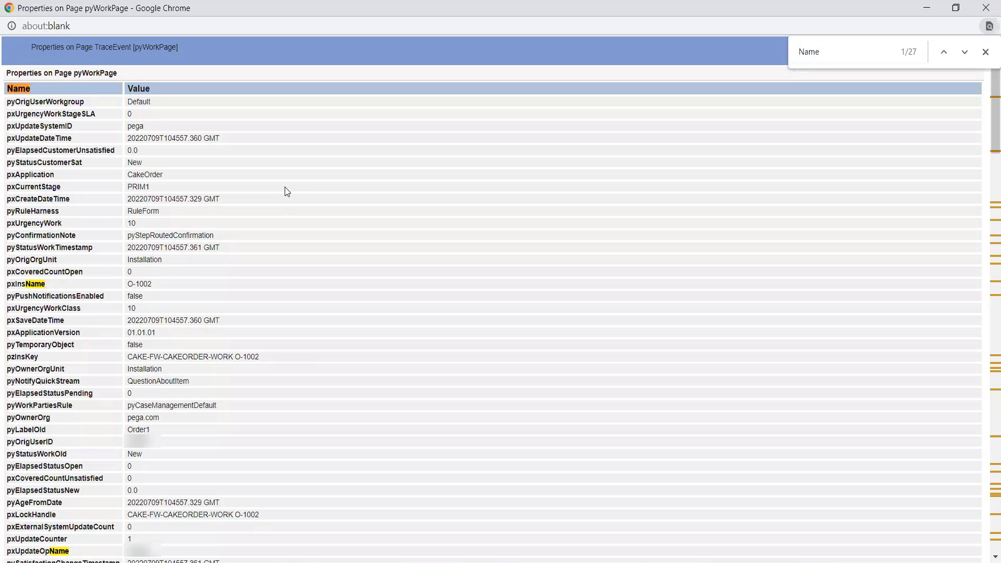
Search the pyWorkPage properties for the operator's name instead, look through the matches down the page, and close the properties window.
{"action": "key", "text": "BackSpace"}
{"action": "key", "text": "BackSpace"}
{"action": "key", "text": "BackSpace"}
{"action": "key", "text": "BackSpace"}
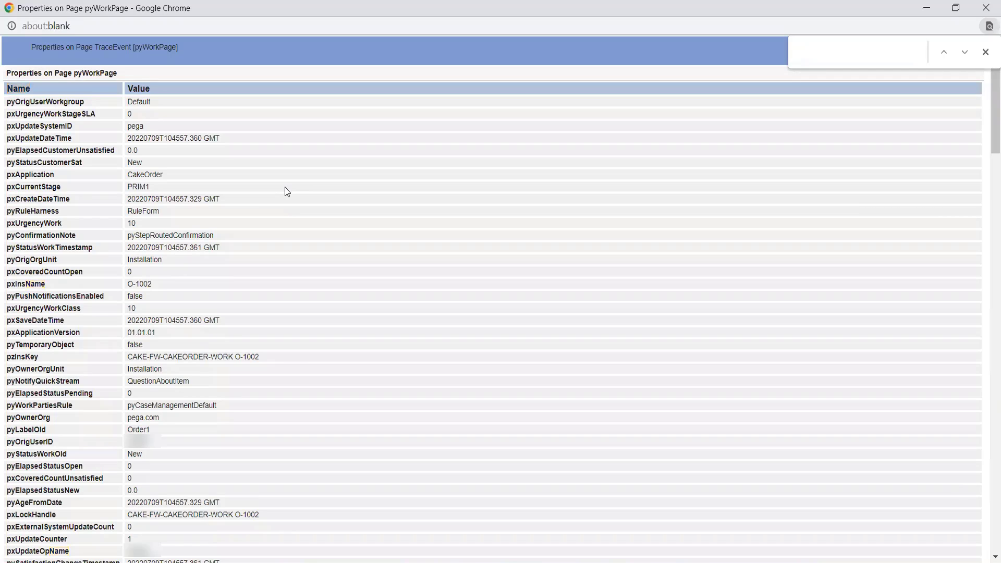
{"action": "type", "text": "Sonali"}
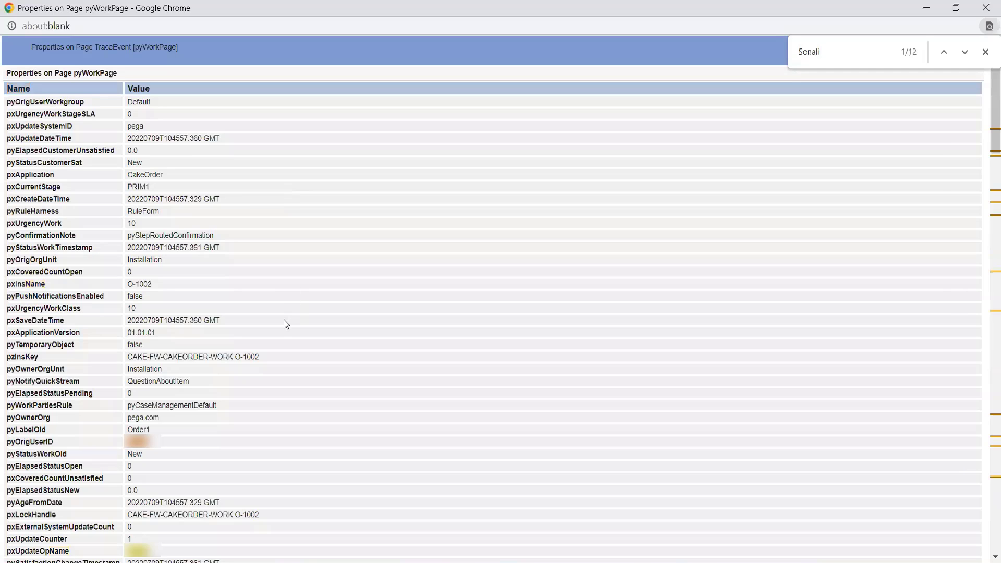
{"action": "scroll", "coordinate": [278, 353], "scroll_direction": "down", "scroll_amount": 1}
{"action": "scroll", "coordinate": [208, 455], "scroll_direction": "down", "scroll_amount": 1}
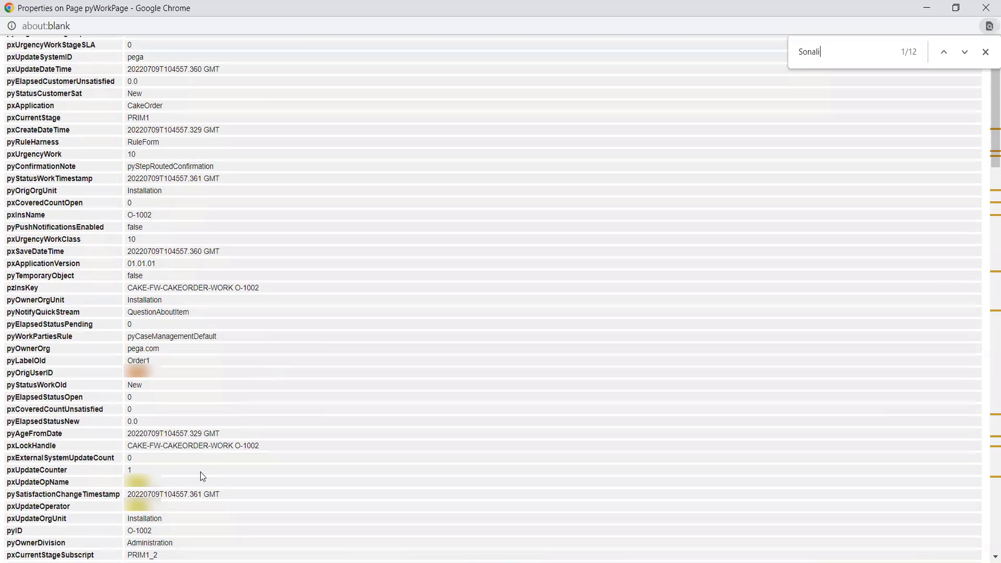
{"action": "scroll", "coordinate": [223, 402], "scroll_direction": "down", "scroll_amount": 2}
{"action": "scroll", "coordinate": [224, 401], "scroll_direction": "down", "scroll_amount": 4}
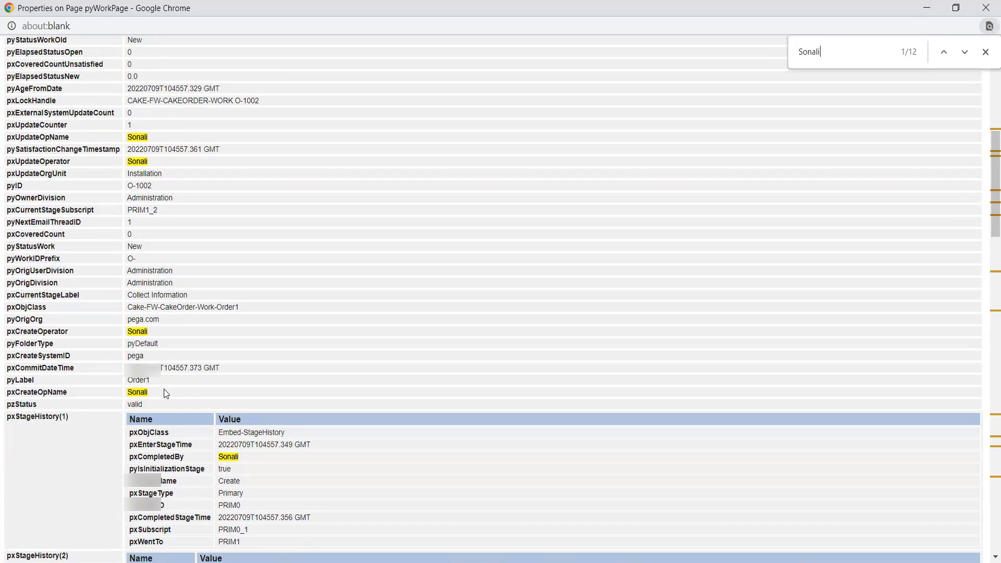
{"action": "scroll", "coordinate": [160, 394], "scroll_direction": "down", "scroll_amount": 4}
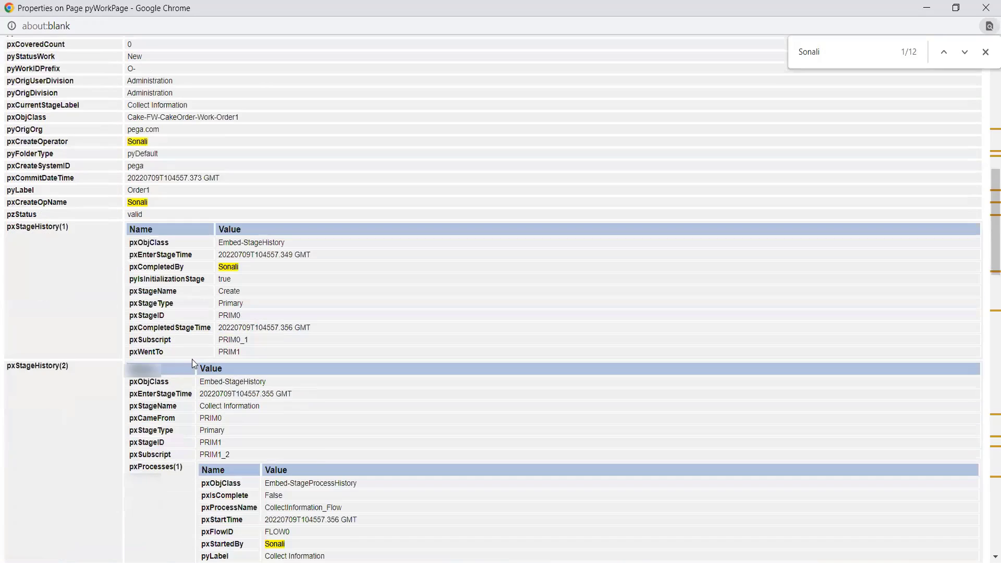
{"action": "scroll", "coordinate": [299, 460], "scroll_direction": "down", "scroll_amount": 8}
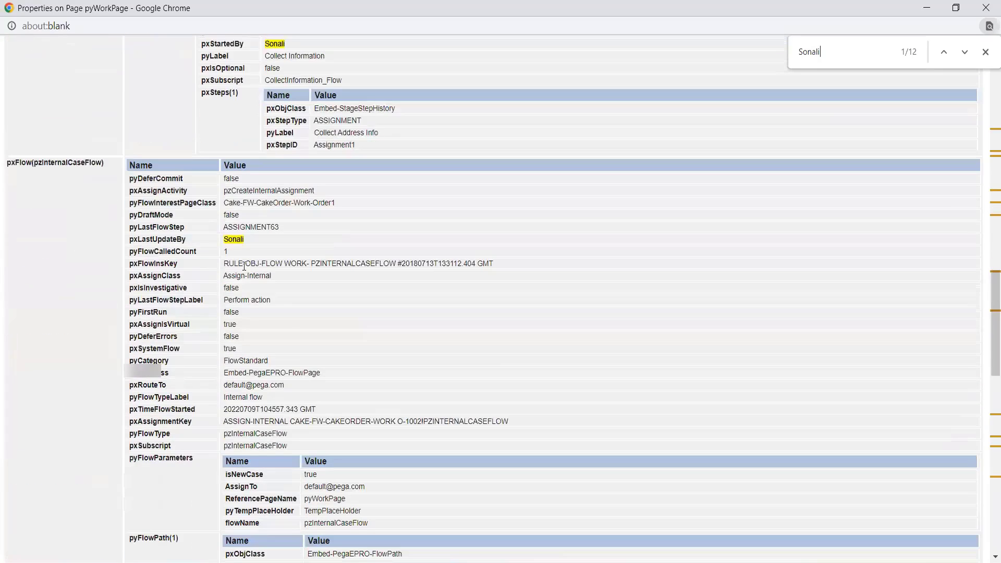
{"action": "scroll", "coordinate": [241, 259], "scroll_direction": "down", "scroll_amount": 6}
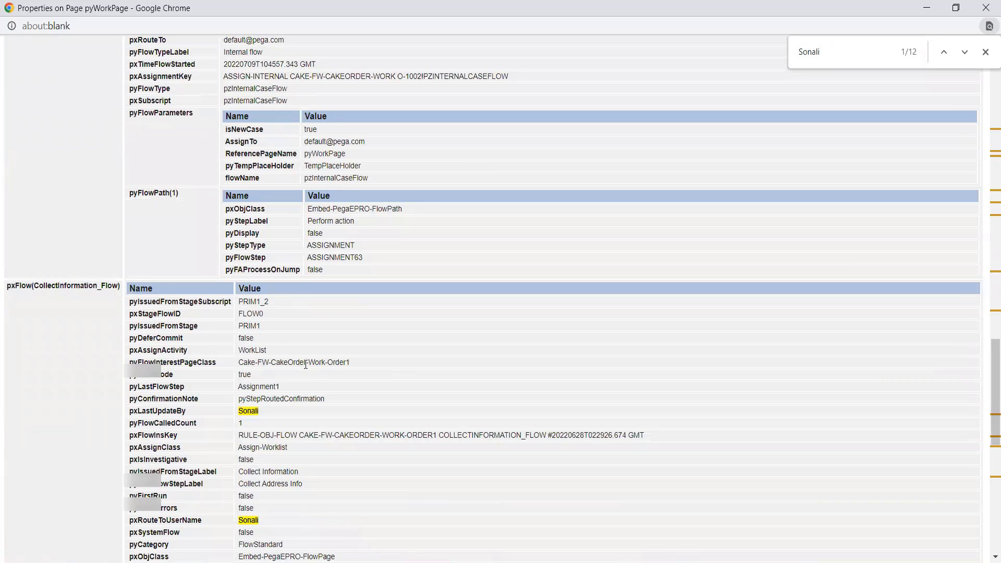
{"action": "scroll", "coordinate": [306, 365], "scroll_direction": "down", "scroll_amount": 5}
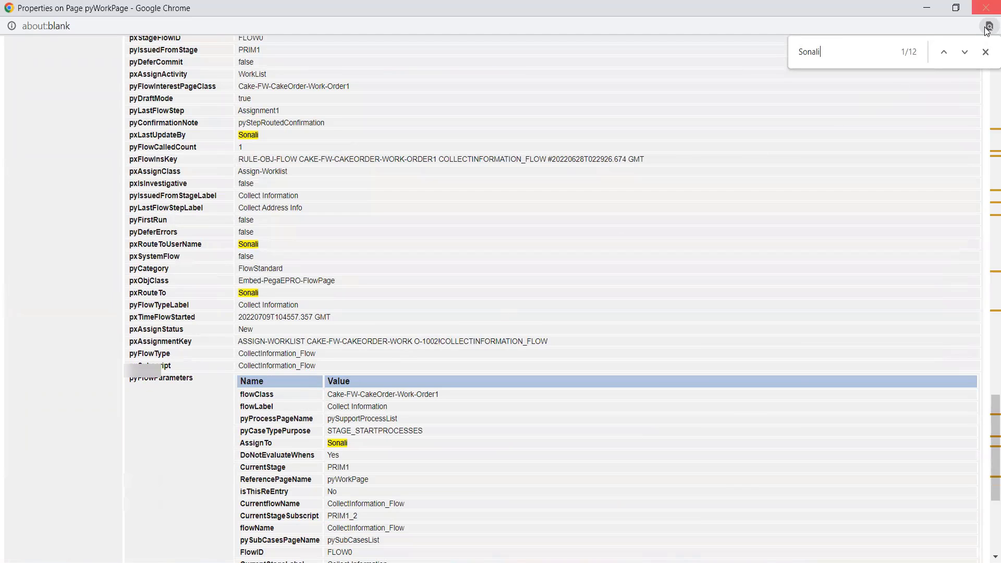
{"action": "left_click", "coordinate": [986, 7]}
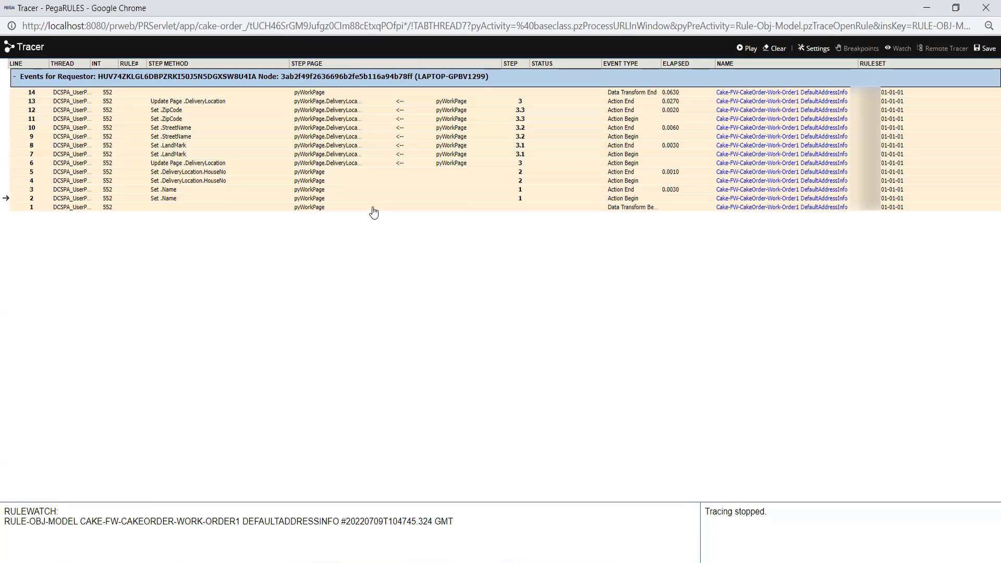
Check the event details and pyWorkPage properties of the step 1 Set .Name Action End event in Tracer.
{"action": "left_click", "coordinate": [165, 192]}
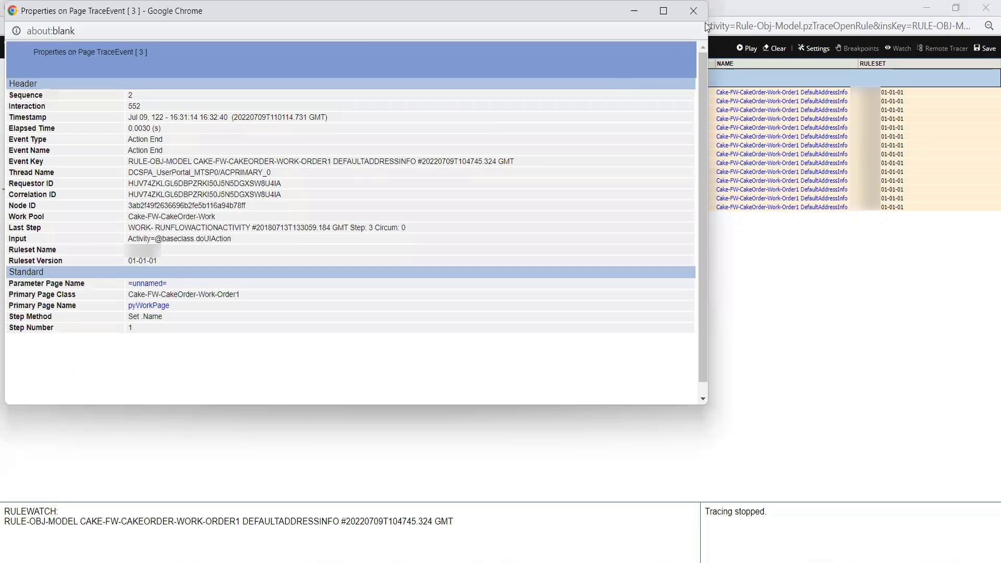
{"action": "left_click", "coordinate": [732, 314]}
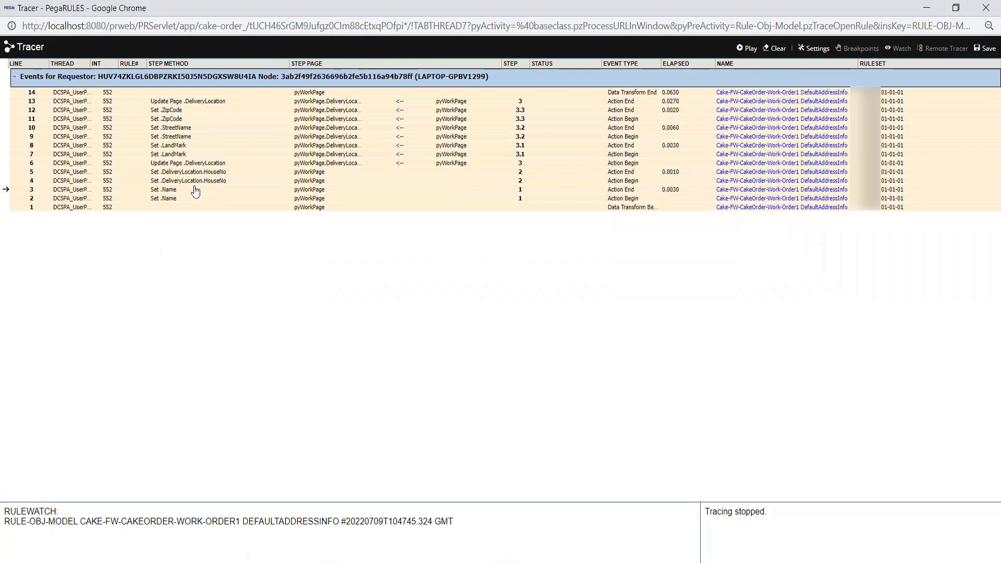
{"action": "left_click", "coordinate": [307, 190]}
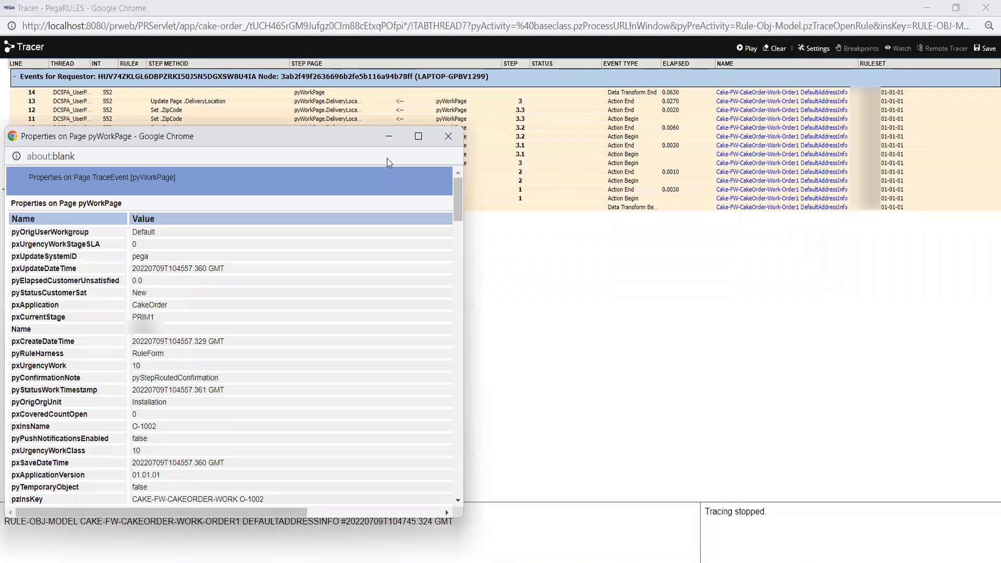
{"action": "left_click", "coordinate": [448, 136]}
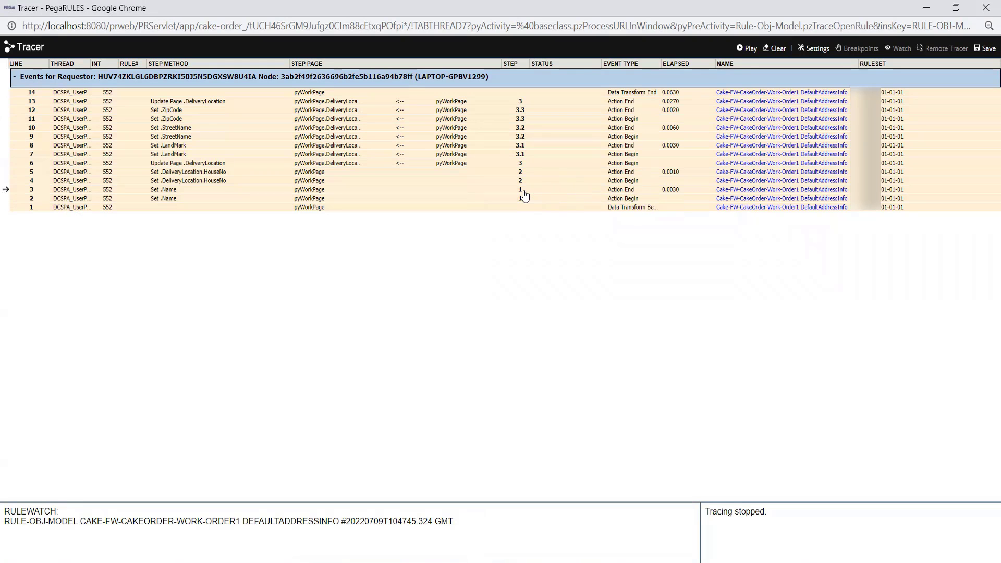
Reopen the pyWorkPage properties of the Set .Name Action End event in a maximized window and search for "Name".
{"action": "left_click", "coordinate": [320, 191]}
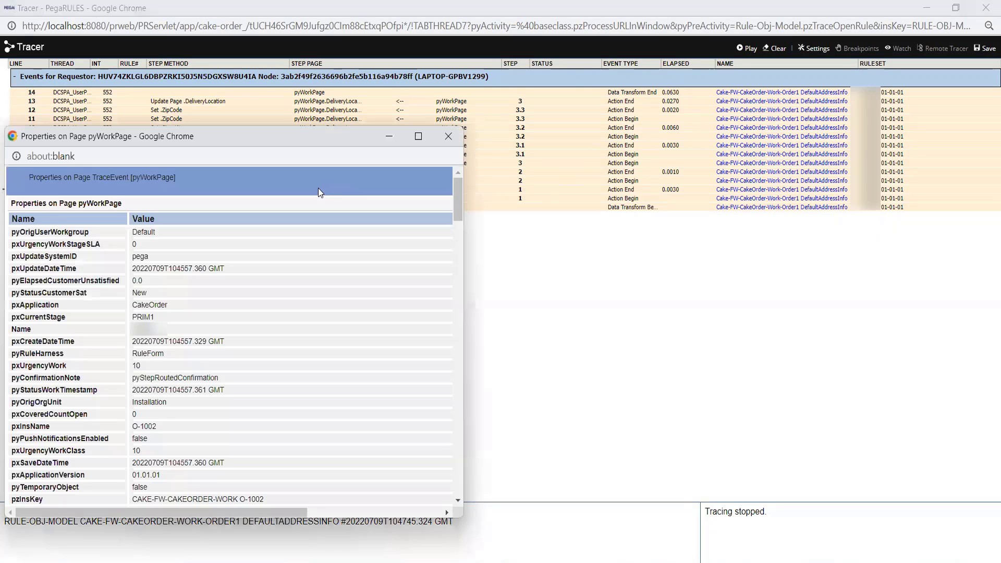
{"action": "left_click", "coordinate": [420, 138]}
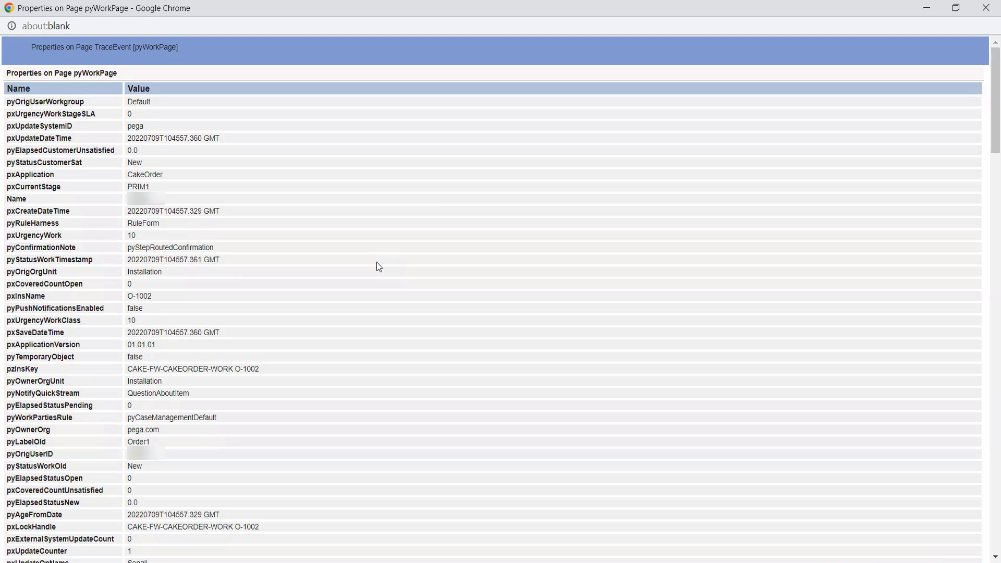
{"action": "key", "text": "ctrl+f"}
{"action": "type", "text": "Name"}
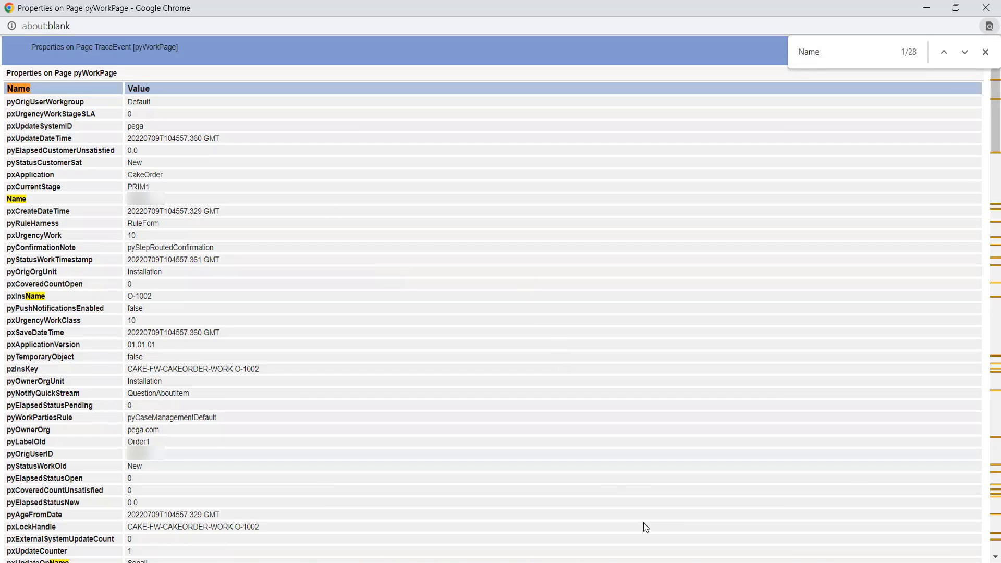
Switch between the Tracer event list and the pyWorkPage properties window to relate the Set .Name event to its page data, ending in Tracer.
{"action": "mouse_move", "coordinate": [656, 562]}
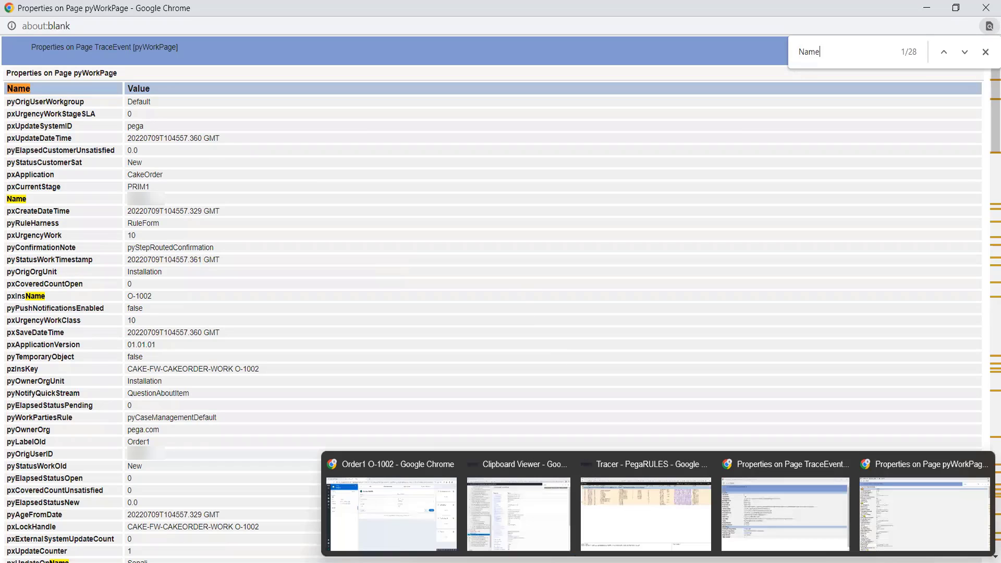
{"action": "left_click", "coordinate": [637, 519]}
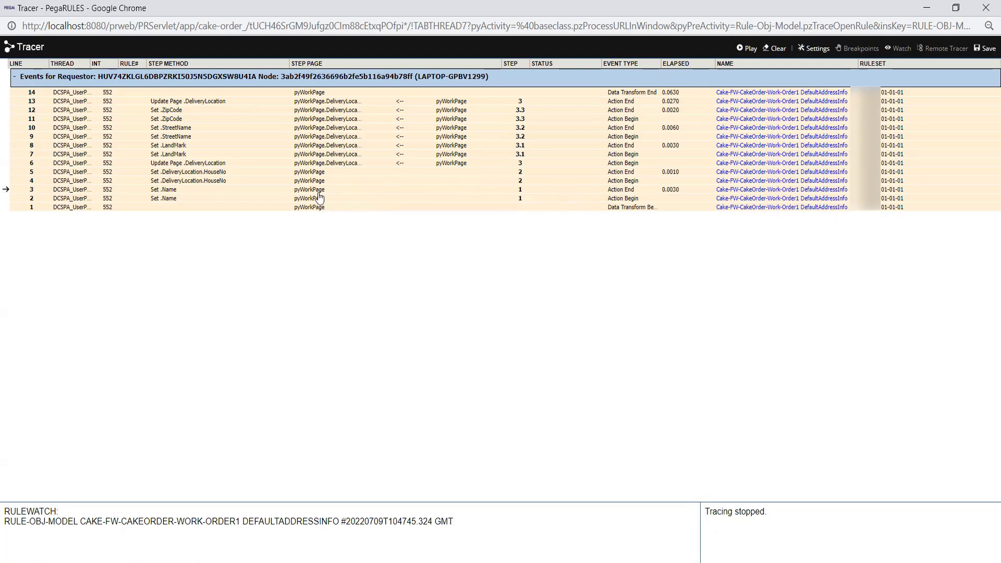
{"action": "mouse_move", "coordinate": [661, 562]}
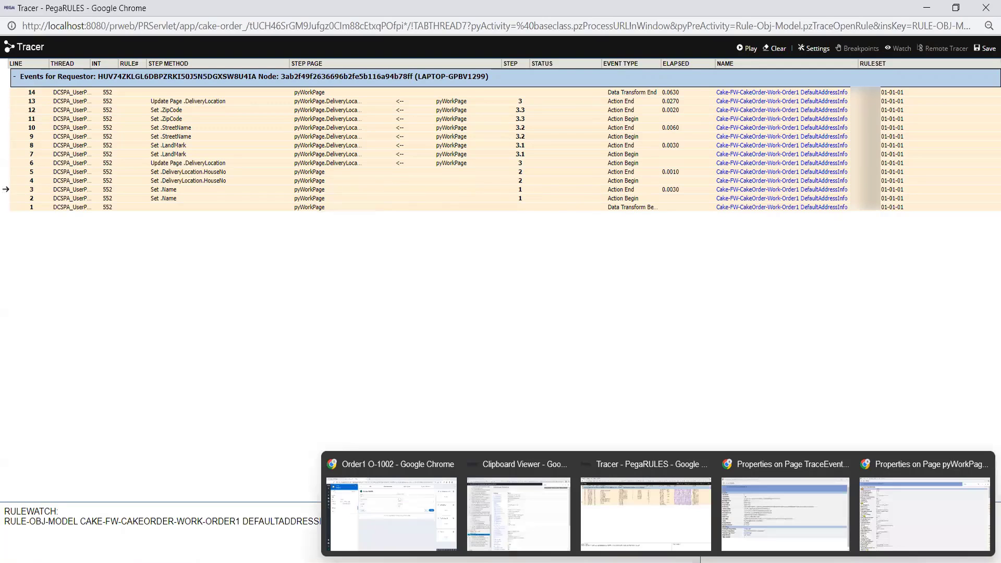
{"action": "left_click", "coordinate": [915, 493]}
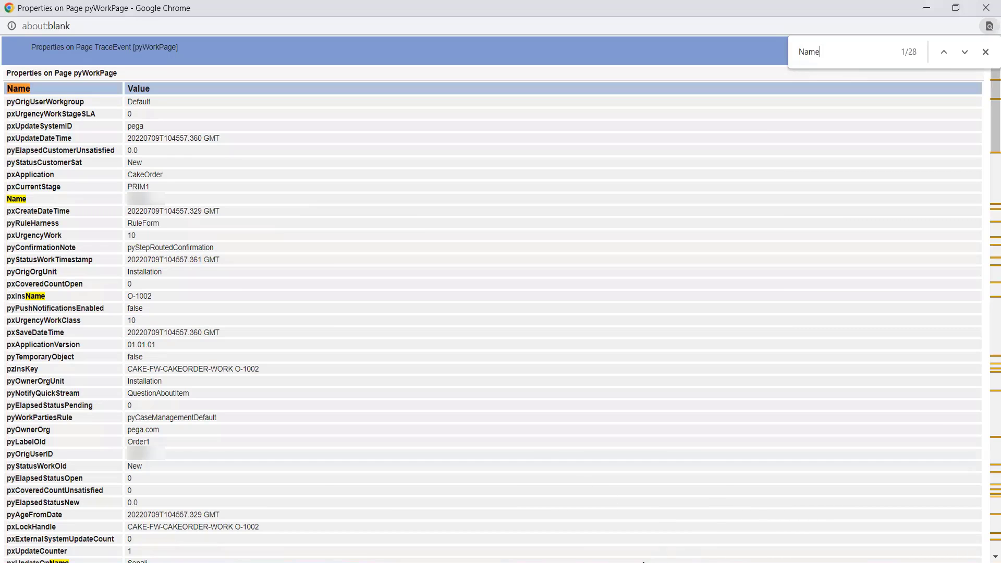
{"action": "mouse_move", "coordinate": [644, 562]}
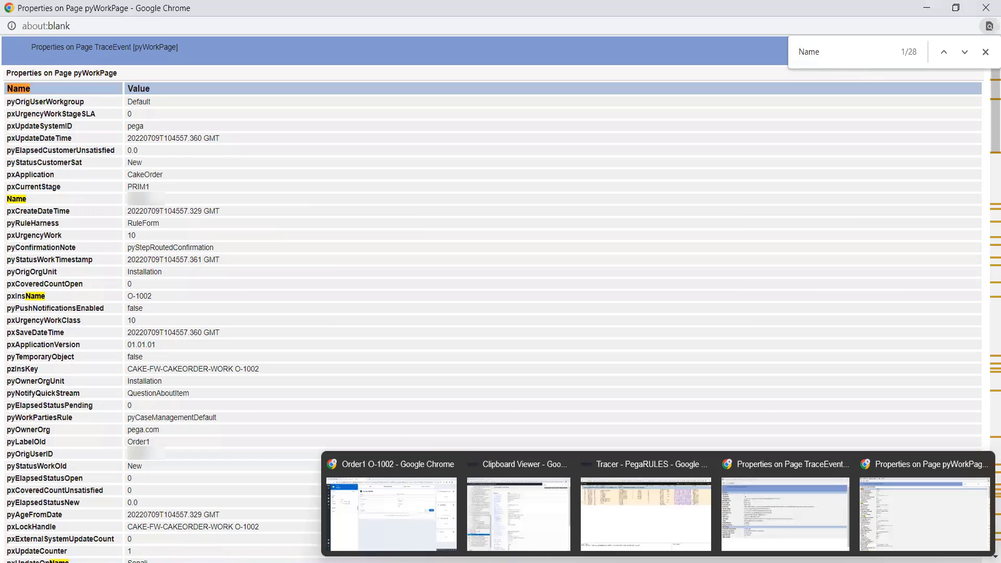
{"action": "left_click", "coordinate": [639, 534]}
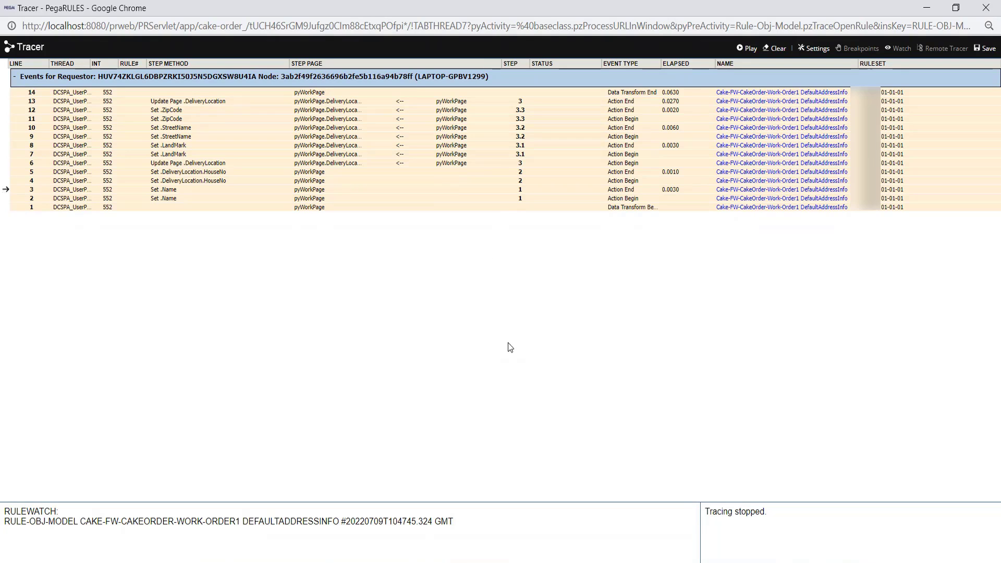
Review the prefilled address form in the Order1 case, and return to the DefaultAddressInfo data transform in Dev Studio.
{"action": "mouse_move", "coordinate": [601, 562]}
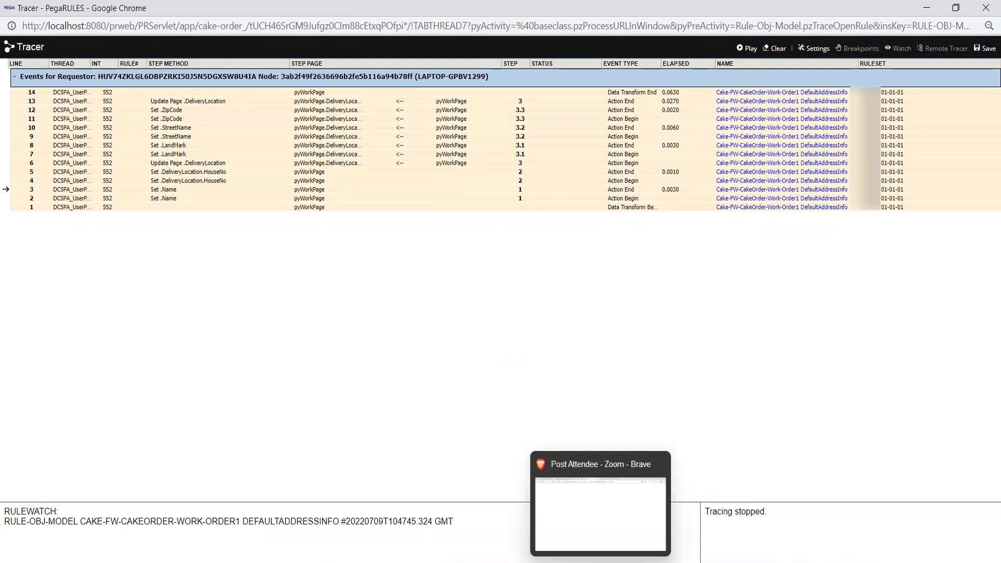
{"action": "mouse_move", "coordinate": [658, 562]}
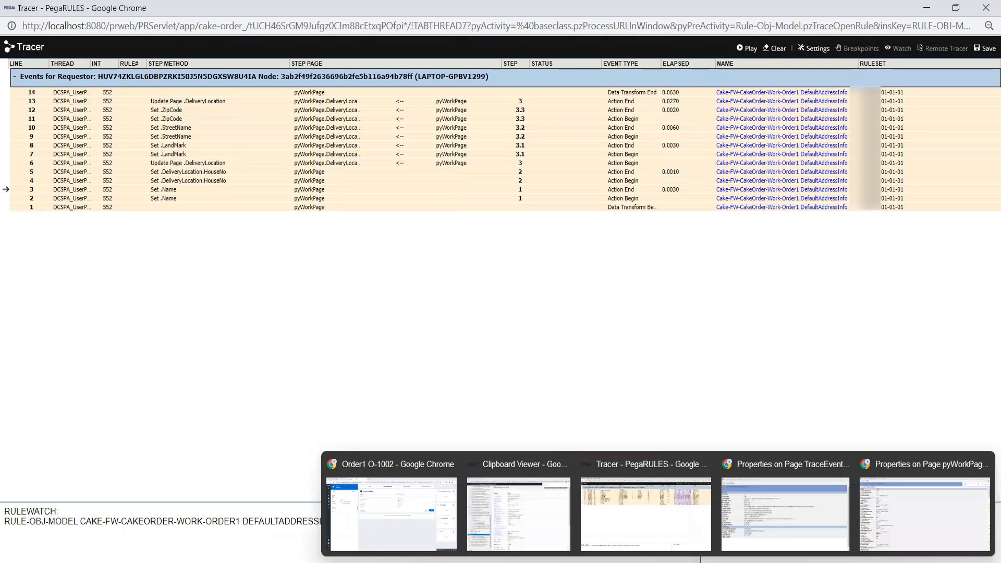
{"action": "left_click", "coordinate": [438, 521]}
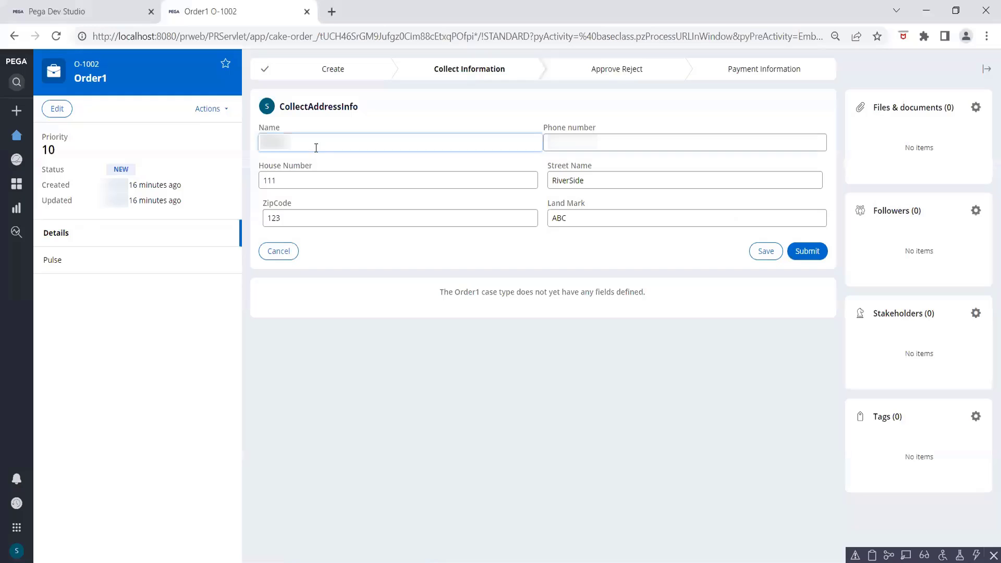
{"action": "left_click", "coordinate": [89, 12]}
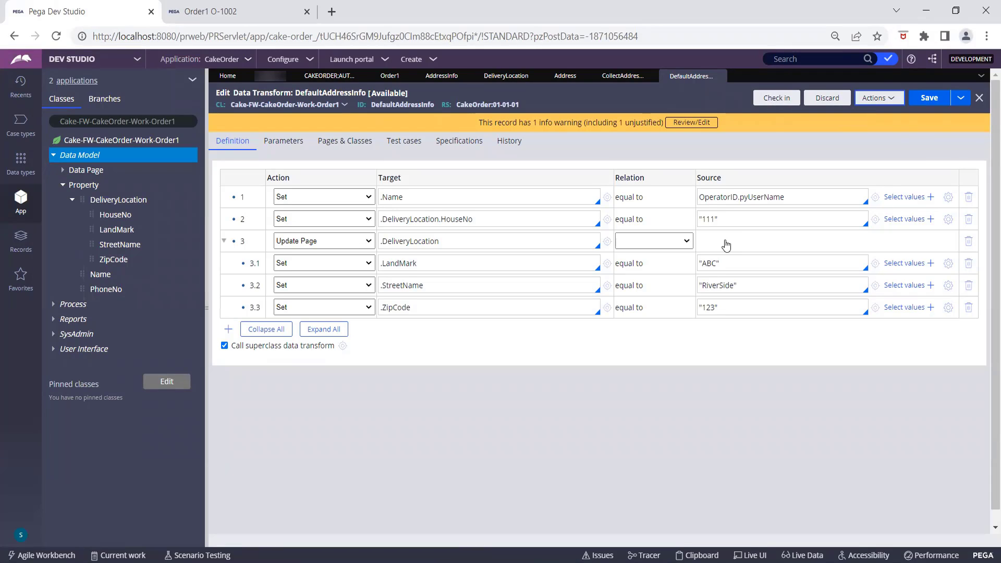
Begin checking in the DefaultAddressInfo data transform and go to its check-in comments.
{"action": "left_click", "coordinate": [790, 98]}
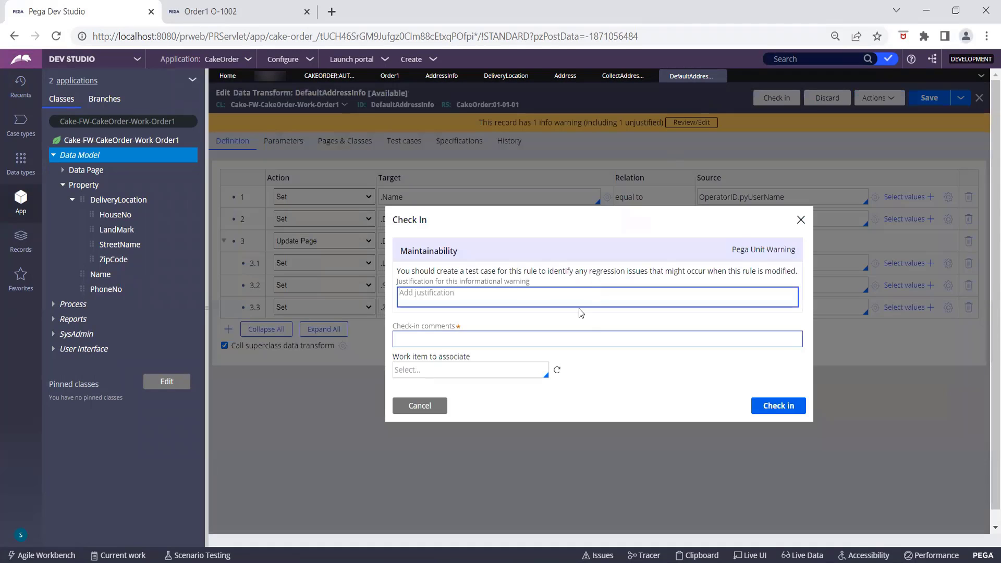
{"action": "left_click", "coordinate": [550, 340]}
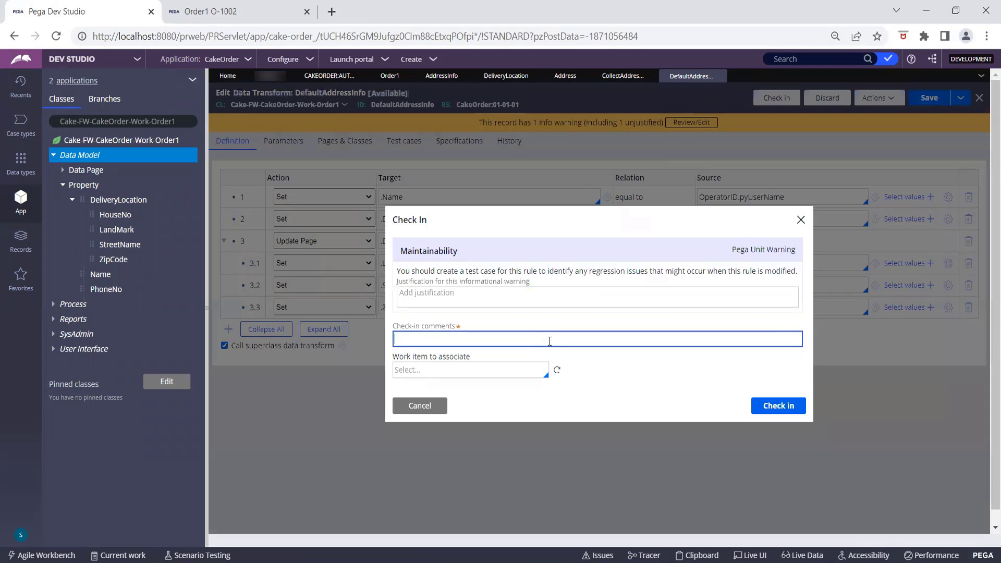
{"action": "type", "text": "Data"}
{"action": "type", "text": " Trans"}
{"action": "type", "text": "form"}
{"action": "type", "text": "- def"}
{"action": "type", "text": "ault"}
{"action": "key", "text": "BackSpace"}
{"action": "key", "text": "BackSpace"}
{"action": "key", "text": "BackSpace"}
{"action": "key", "text": "BackSpace"}
{"action": "key", "text": "BackSpace"}
{"action": "key", "text": "BackSpace"}
{"action": "key", "text": "BackSpace"}
{"action": "key", "text": "BackSpace"}
{"action": "key", "text": "BackSpace"}
{"action": "key", "text": "BackSpace"}
{"action": "key", "text": "BackSpace"}
{"action": "key", "text": "BackSpace"}
{"action": "key", "text": "BackSpace"}
{"action": "key", "text": "BackSpace"}
{"action": "key", "text": "BackSpace"}
{"action": "key", "text": "BackSpace"}
{"action": "key", "text": "BackSpace"}
{"action": "key", "text": "BackSpace"}
{"action": "key", "text": "BackSpace"}
{"action": "key", "text": "BackSpace"}
{"action": "type", "text": "S"}
{"action": "key", "text": "BackSpace"}
{"action": "type", "text": "S"}
{"action": "key", "text": "BackSpace"}
Enter the check-in comment "Setting pre processing DT to set default values" and check in the DefaultAddressInfo data transform.
{"action": "type", "text": "Setting"}
{"action": "type", "text": "e processing DT to set default"}
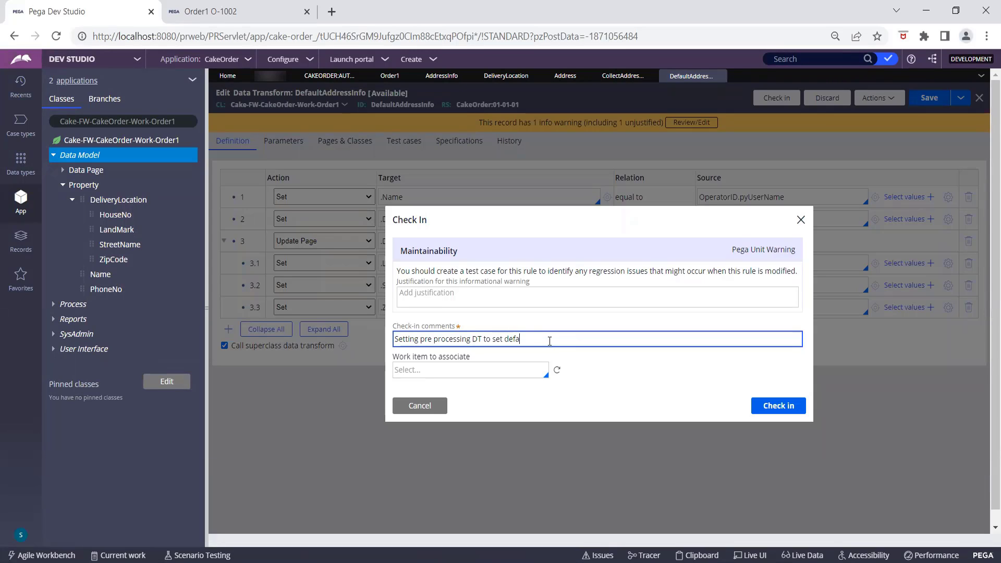
{"action": "type", "text": " values"}
{"action": "left_click", "coordinate": [777, 406]}
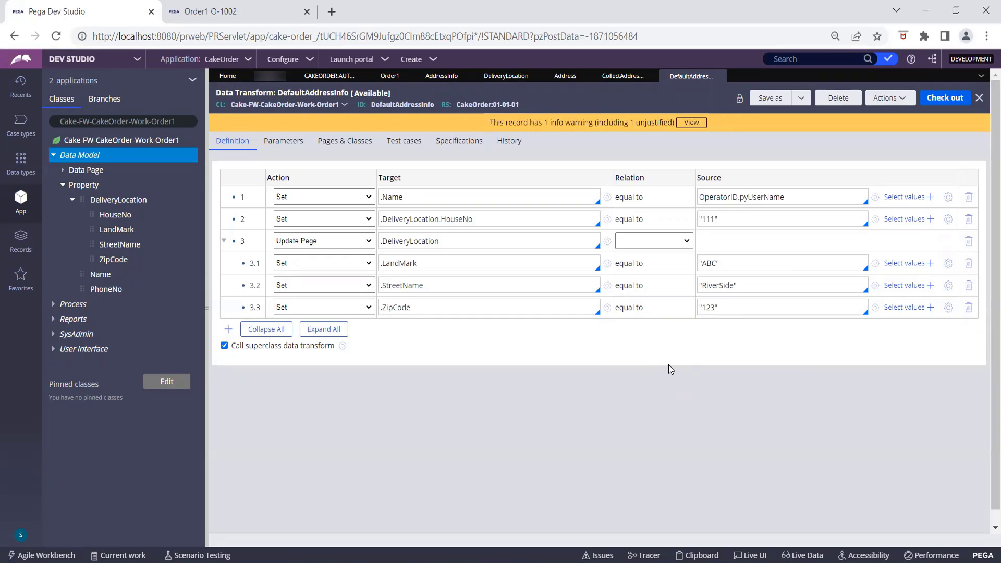
Review the documentation fields and history details of the DefaultAddressInfo data transform, and return to its definition.
{"action": "left_click", "coordinate": [509, 142]}
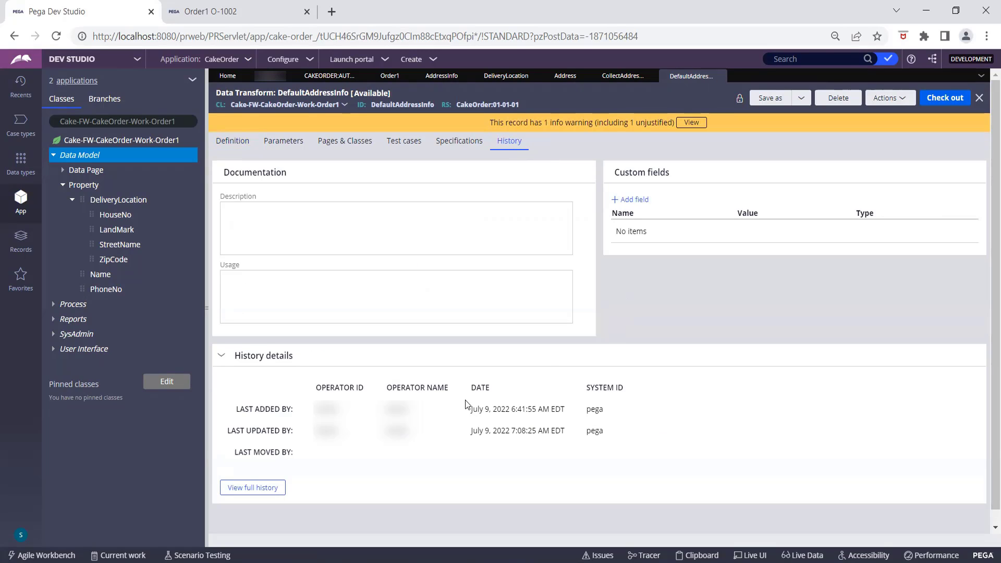
{"action": "left_click", "coordinate": [289, 226]}
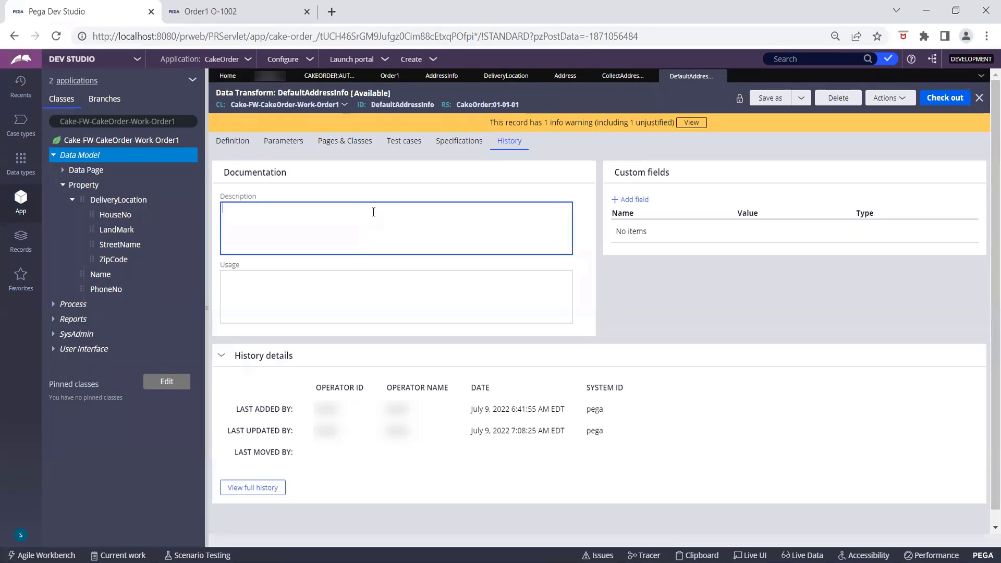
{"action": "left_click", "coordinate": [233, 144]}
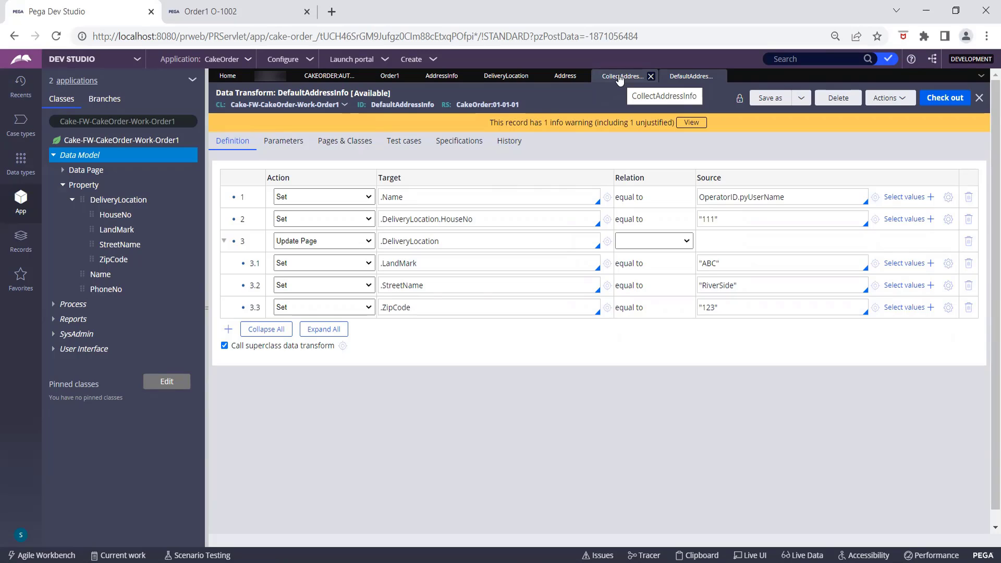
Review the CollectAddressInfo flow action's pre-processing and the prefilled Order1 address form, and return to the AddressInfo section in Dev Studio.
{"action": "left_click", "coordinate": [618, 80]}
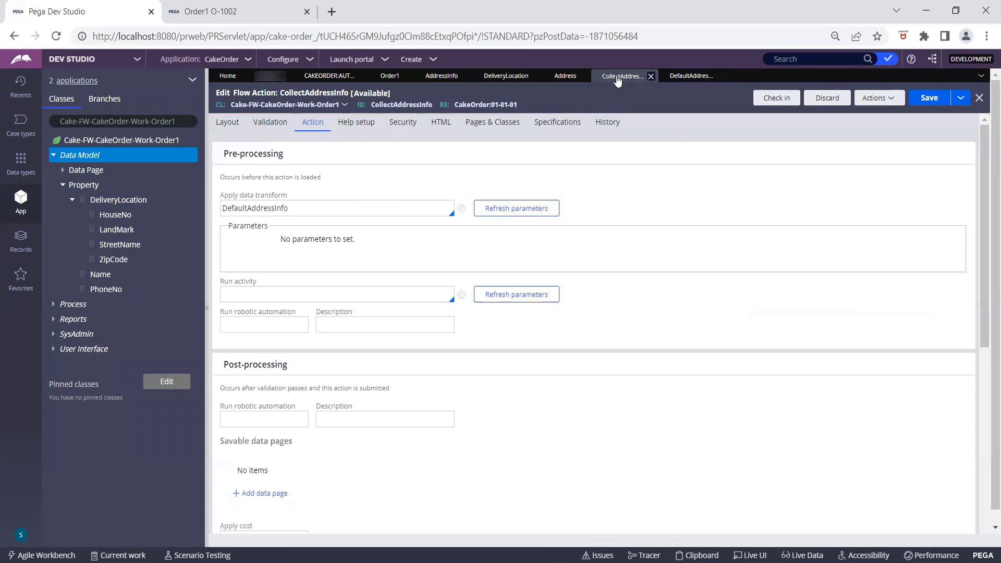
{"action": "left_click", "coordinate": [197, 6]}
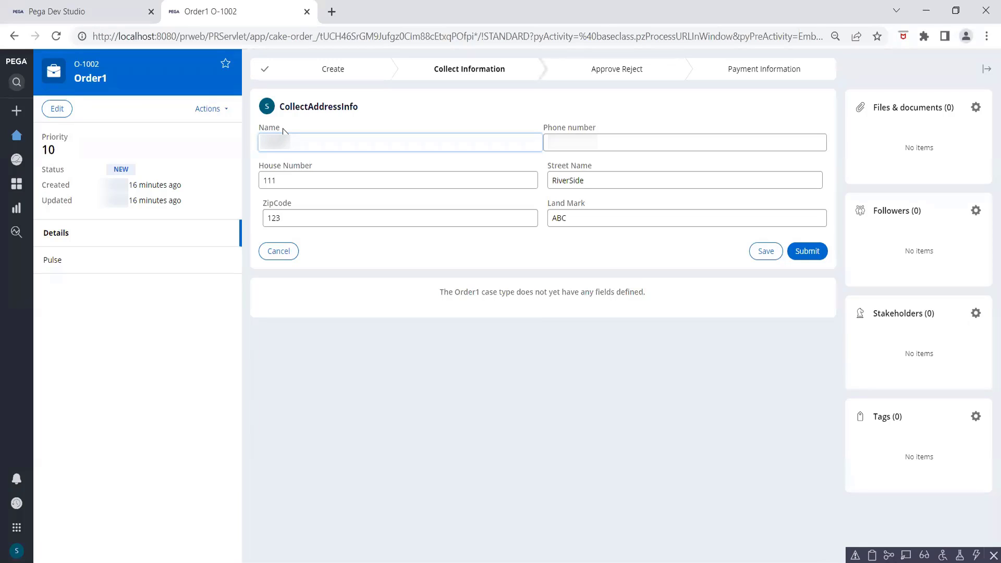
{"action": "left_click", "coordinate": [89, 19]}
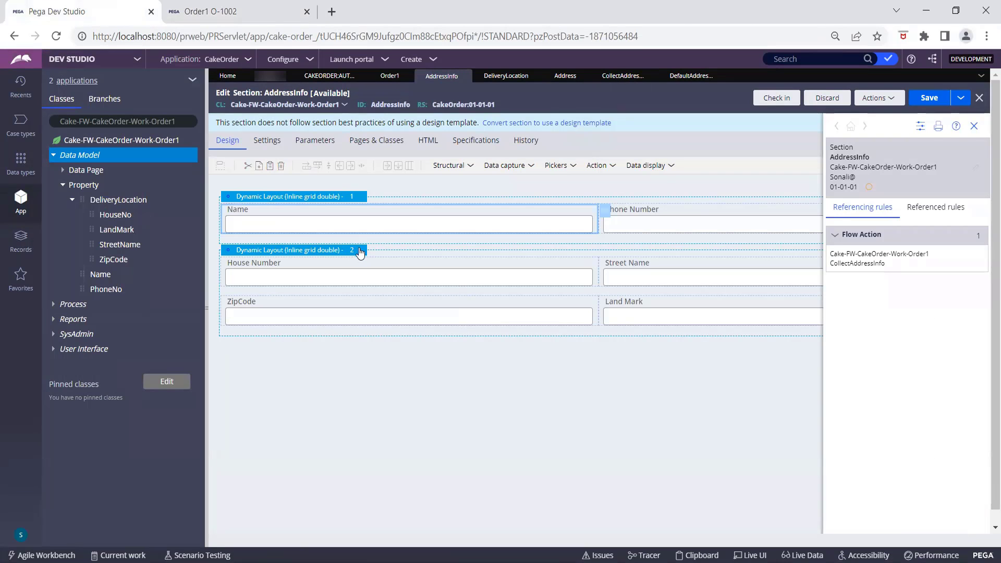
Set the accessibility label of the second dynamic layout in AddressInfo to "Delivery Location" and save the section.
{"action": "left_click", "coordinate": [360, 252]}
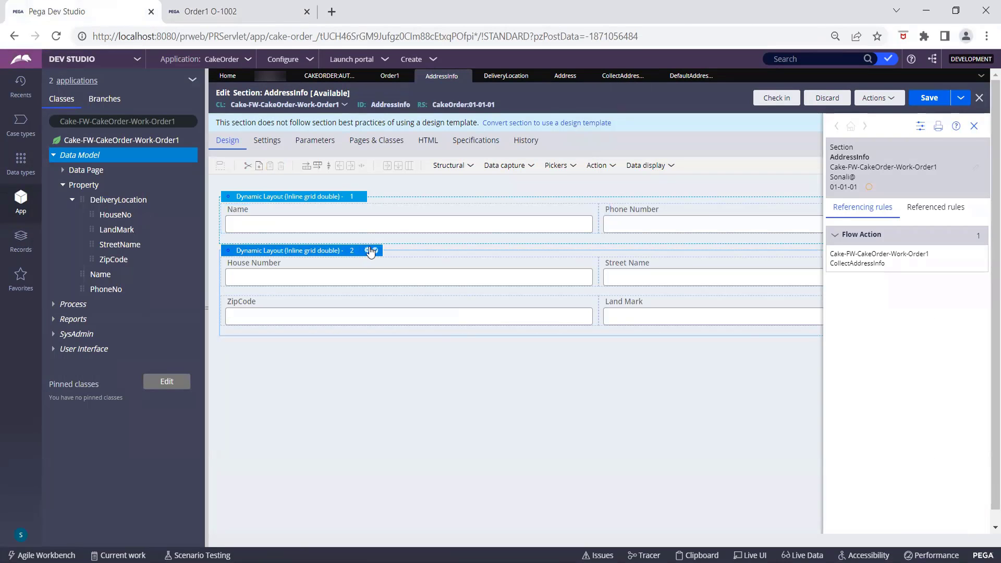
{"action": "left_click", "coordinate": [368, 251]}
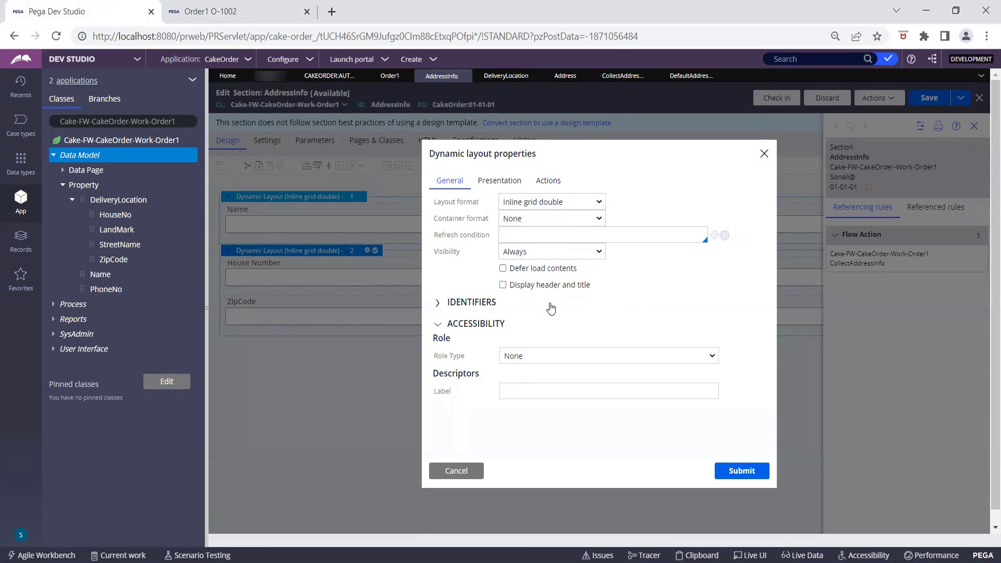
{"action": "left_click", "coordinate": [520, 390]}
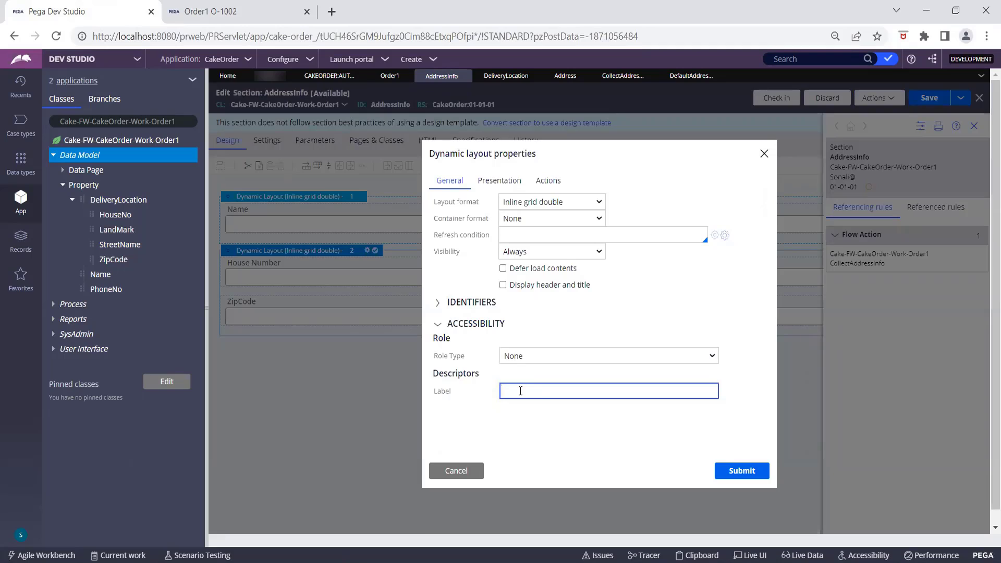
{"action": "type", "text": "Curre"}
{"action": "key", "text": "BackSpace"}
{"action": "key", "text": "BackSpace"}
{"action": "key", "text": "BackSpace"}
{"action": "key", "text": "BackSpace"}
{"action": "key", "text": "BackSpace"}
{"action": "type", "text": "Delivery Location"}
{"action": "left_click", "coordinate": [751, 471]}
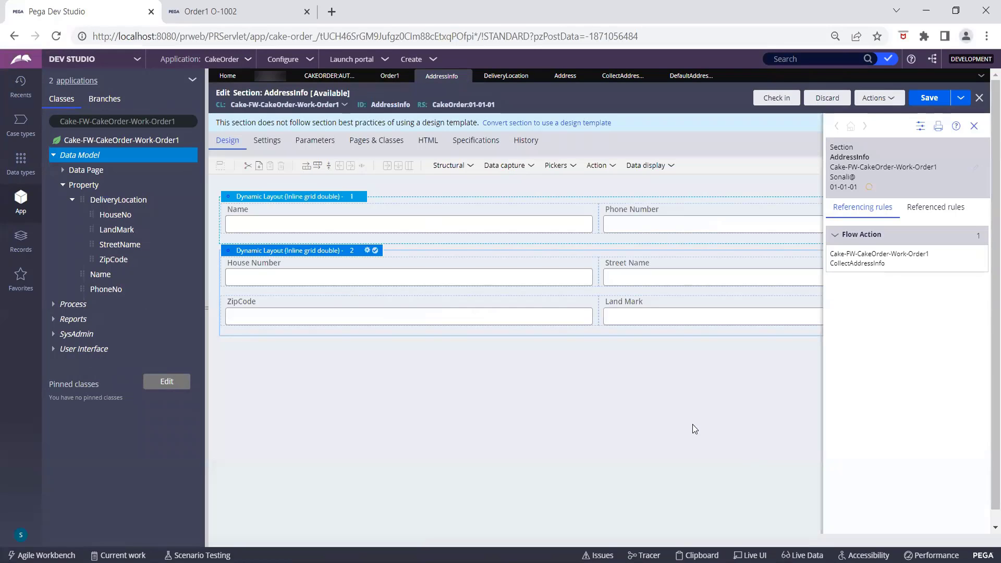
{"action": "left_click", "coordinate": [367, 251]}
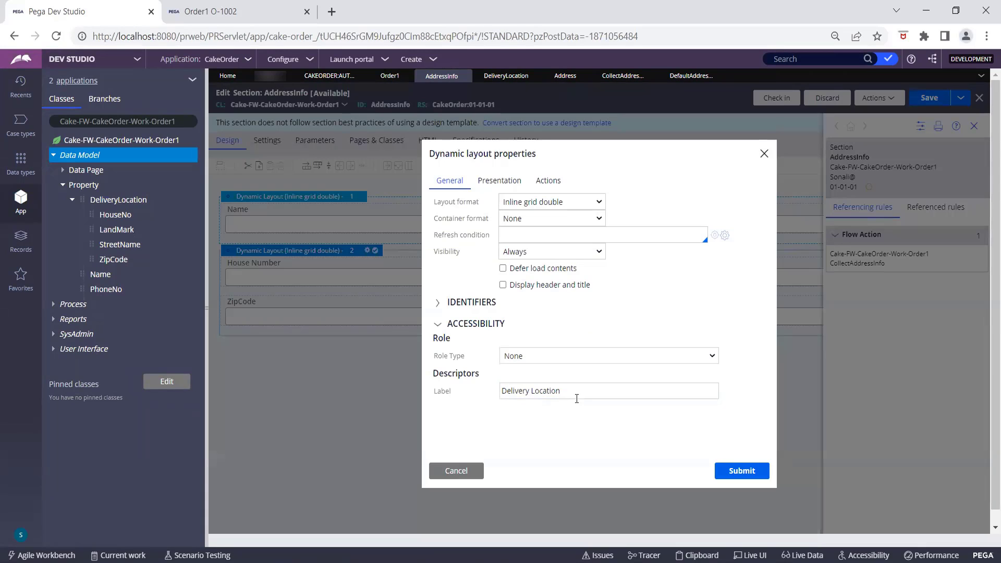
{"action": "left_click", "coordinate": [754, 480]}
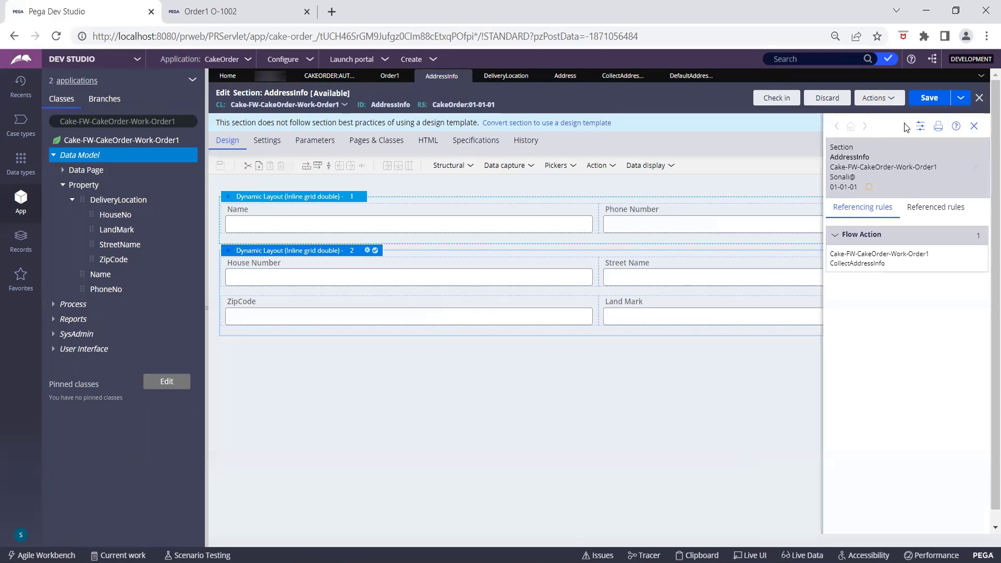
{"action": "left_click", "coordinate": [924, 105]}
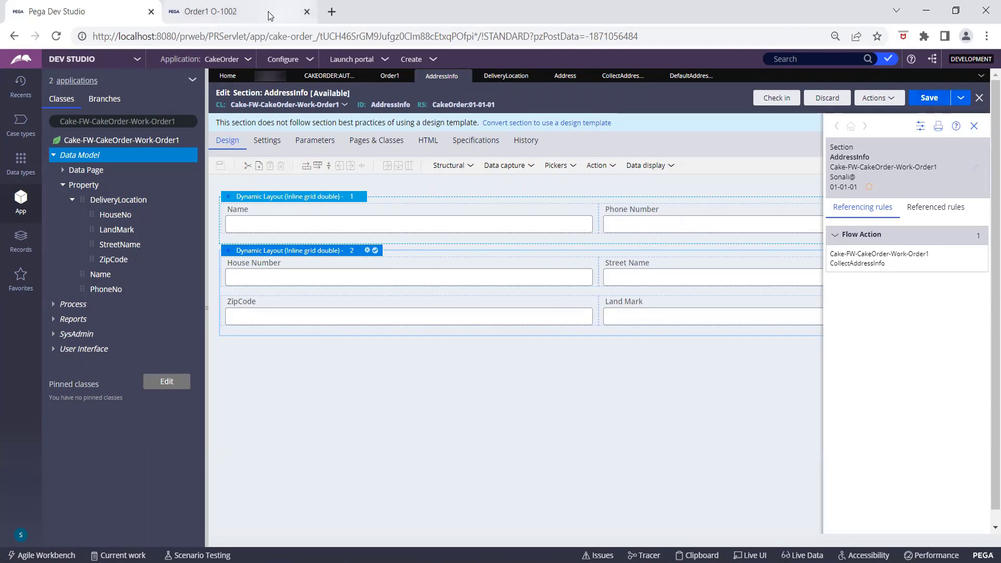
Reload the Order1 case and reopen the Collect Address Info assignment to check the layout of its form.
{"action": "left_click", "coordinate": [256, 16]}
{"action": "left_click", "coordinate": [211, 109]}
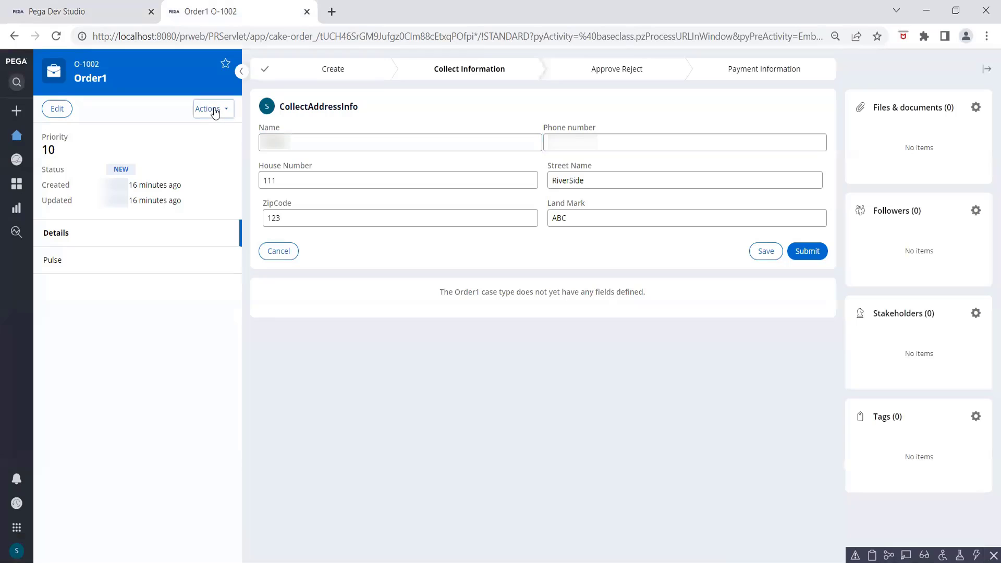
{"action": "left_click", "coordinate": [165, 216]}
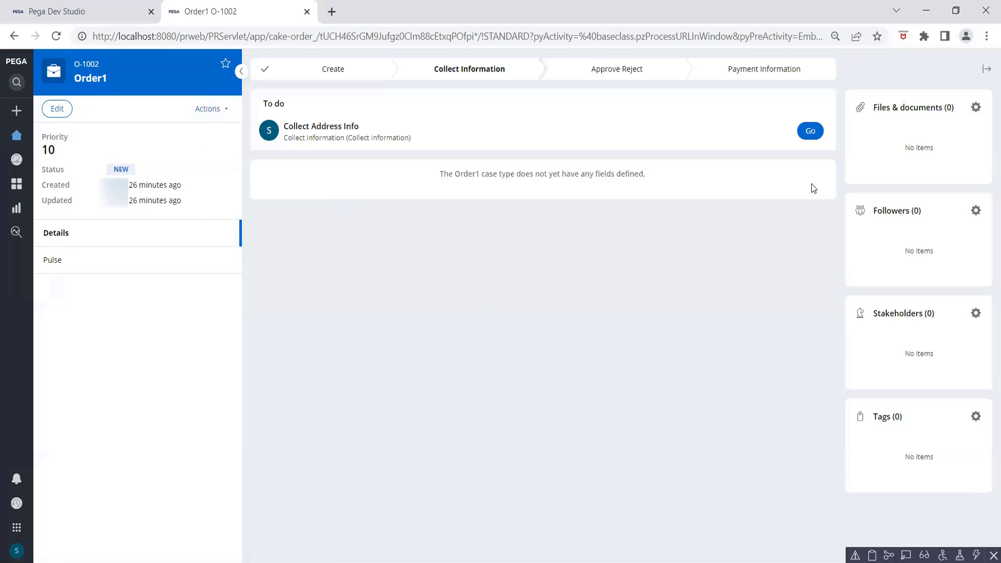
{"action": "left_click", "coordinate": [811, 135]}
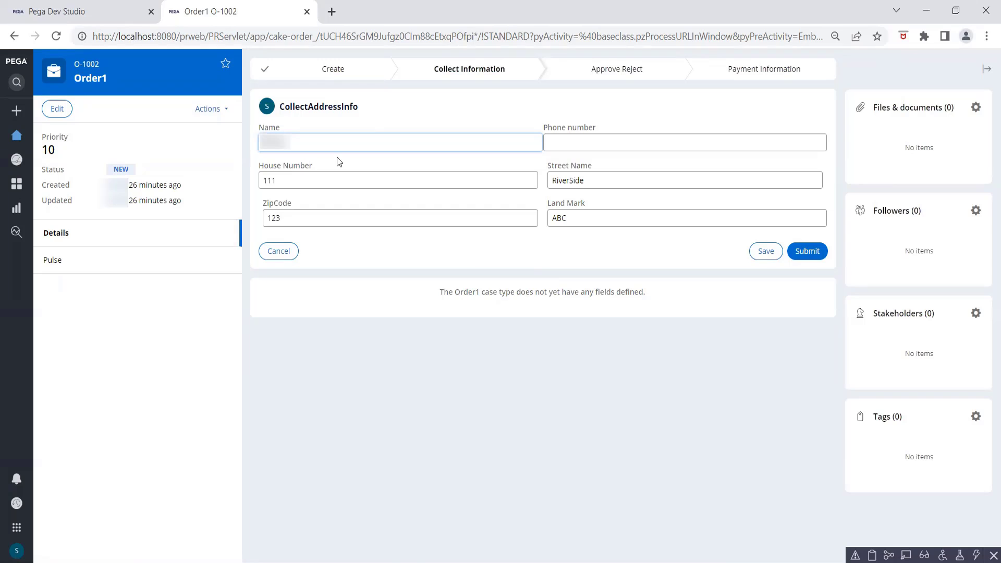
Return to Dev Studio, reopen the properties of AddressInfo's second dynamic layout and copy its accessibility label text.
{"action": "left_click", "coordinate": [76, 17]}
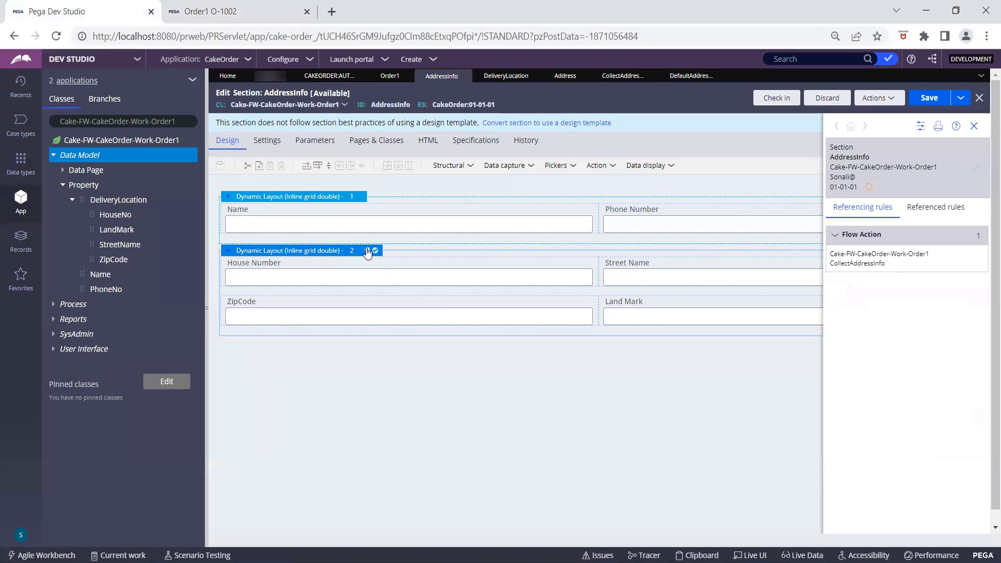
{"action": "left_click", "coordinate": [367, 251]}
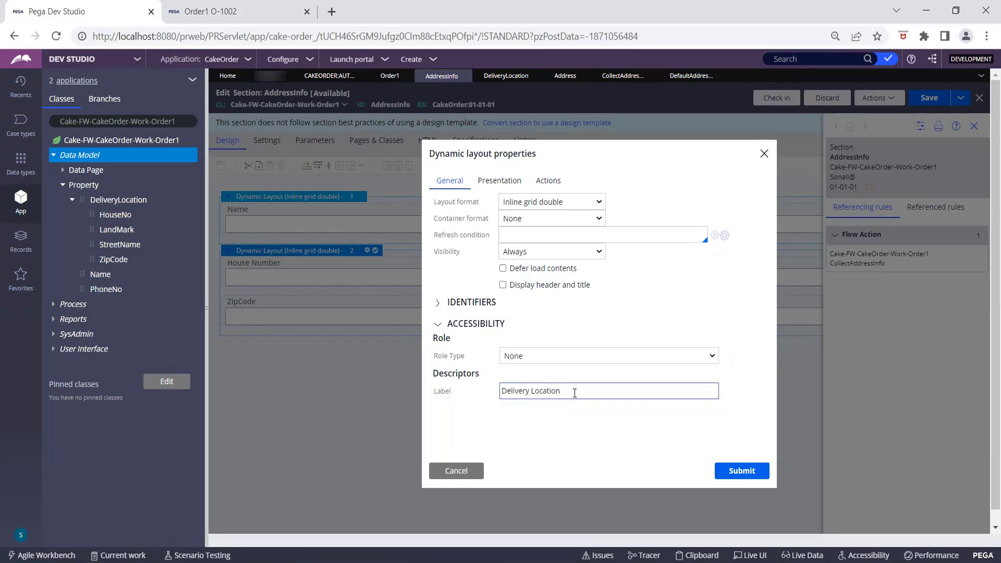
{"action": "left_click", "coordinate": [576, 391]}
{"action": "triple_click", "coordinate": [576, 392]}
{"action": "key", "text": "ctrl+c"}
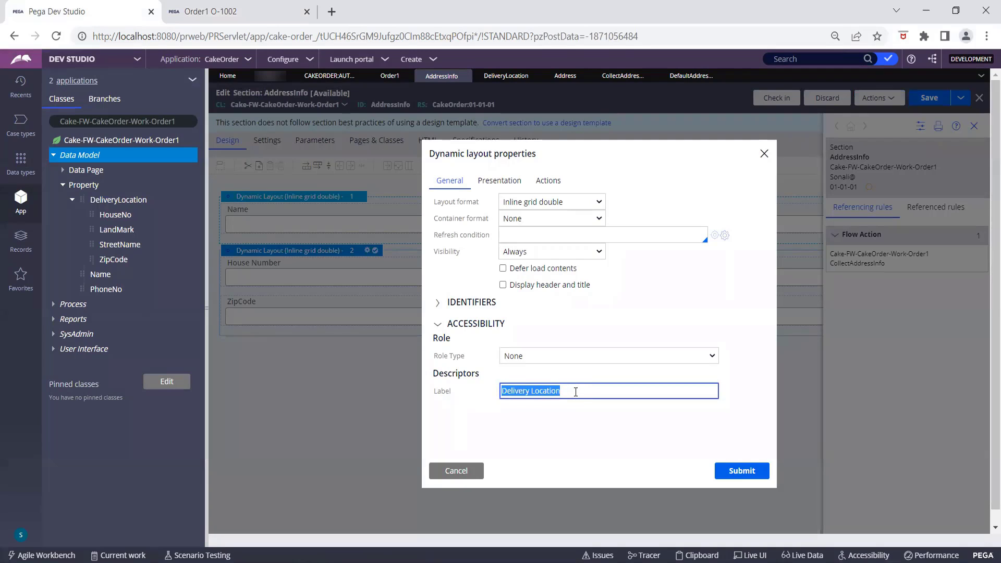
{"action": "left_click", "coordinate": [577, 427]}
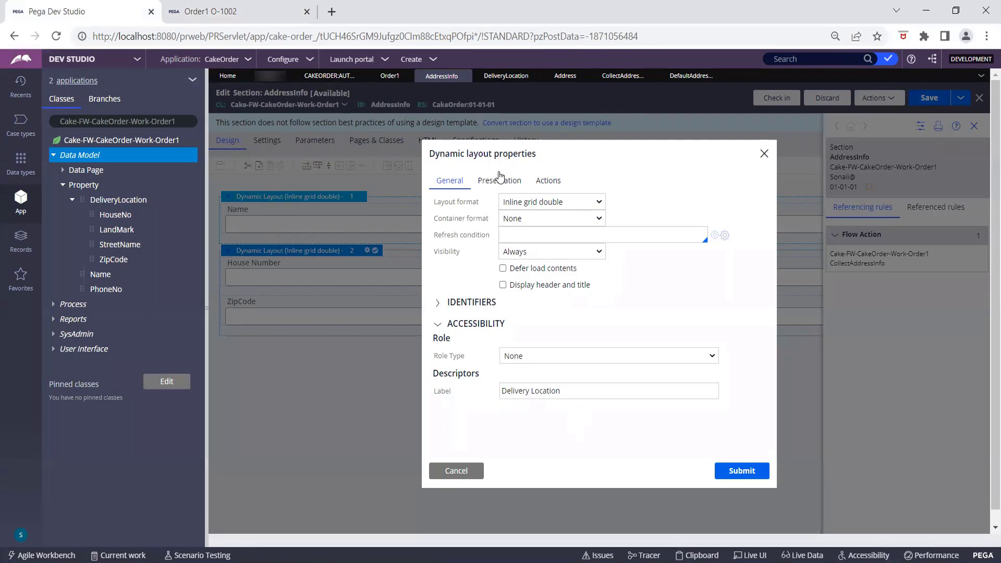
Enable the header and title display for the second dynamic layout and set its title text to "Delivery Location".
{"action": "left_click", "coordinate": [499, 178]}
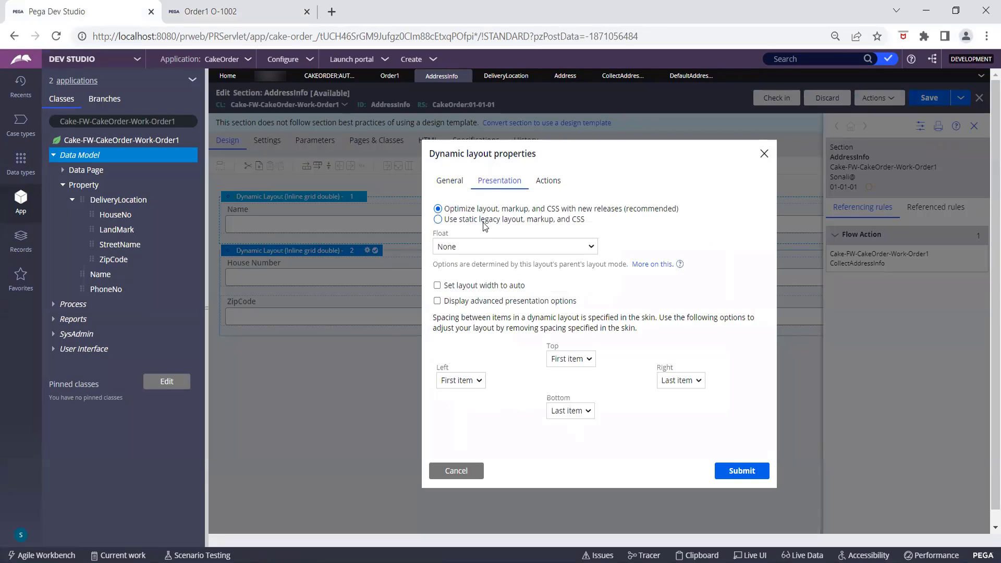
{"action": "left_click", "coordinate": [550, 187]}
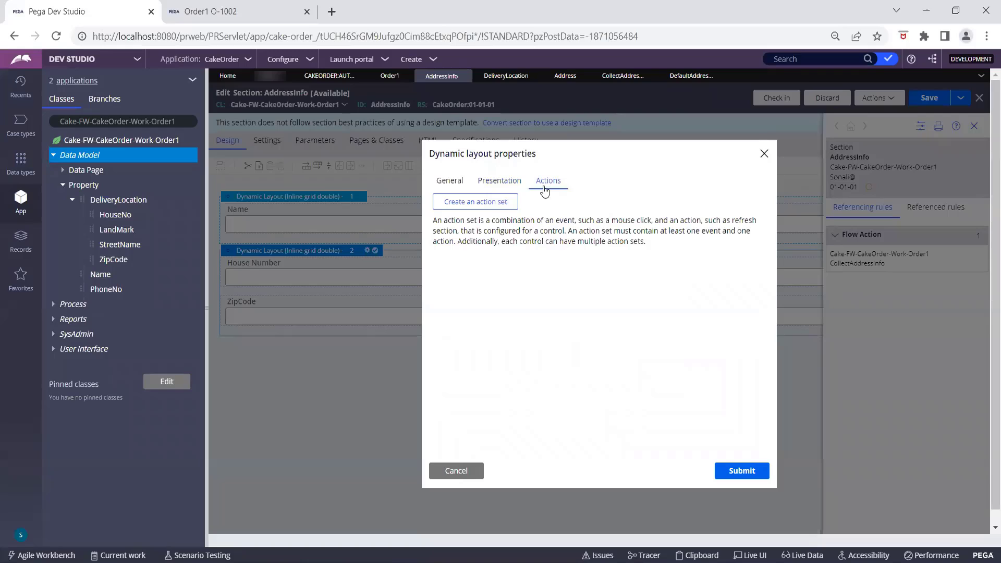
{"action": "left_click", "coordinate": [450, 181]}
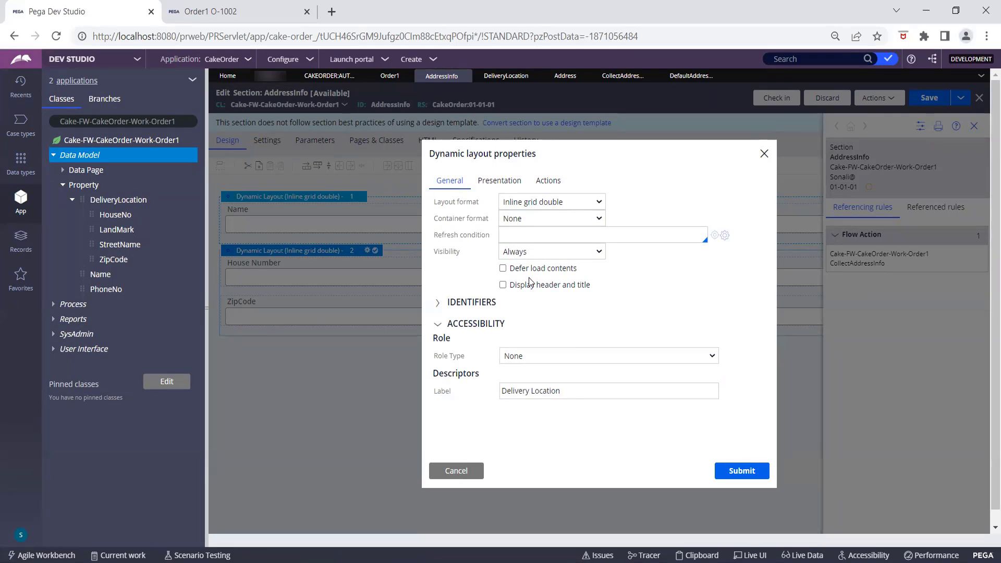
{"action": "left_click", "coordinate": [503, 285]}
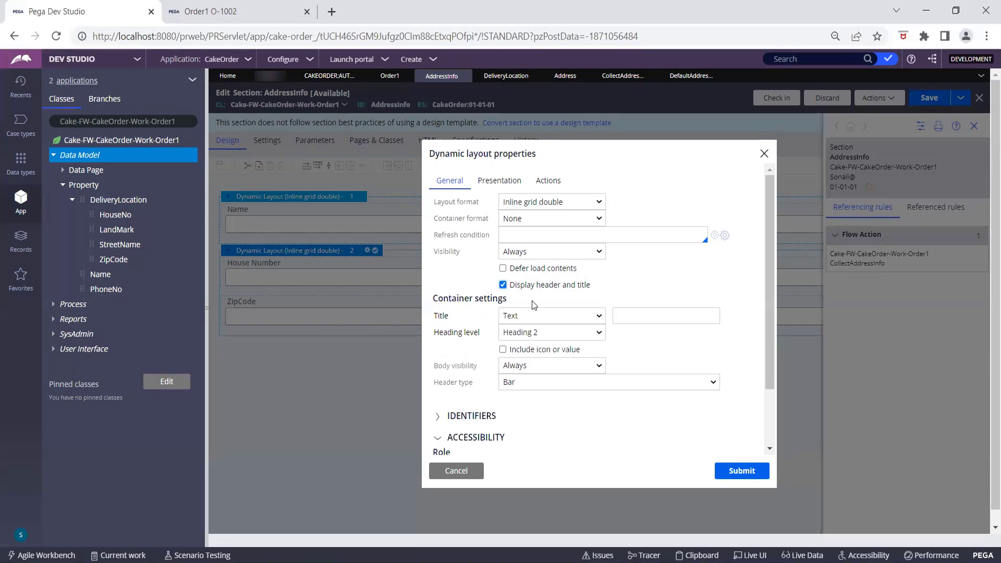
{"action": "left_click", "coordinate": [658, 317]}
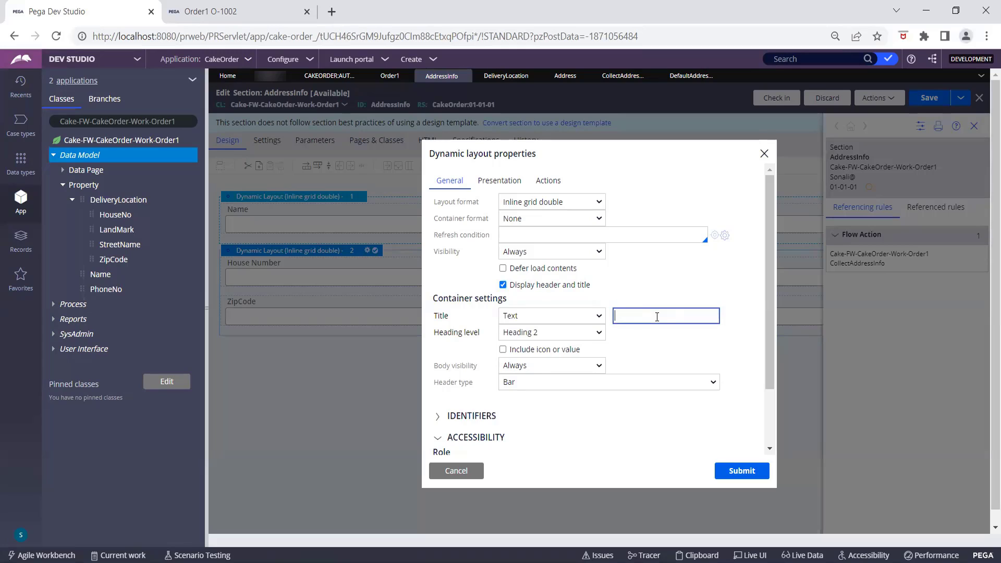
{"action": "key", "text": "ctrl+v"}
Clear the layout's accessibility label, apply the layout properties and save the AddressInfo section.
{"action": "scroll", "coordinate": [632, 352], "scroll_direction": "down", "scroll_amount": 2}
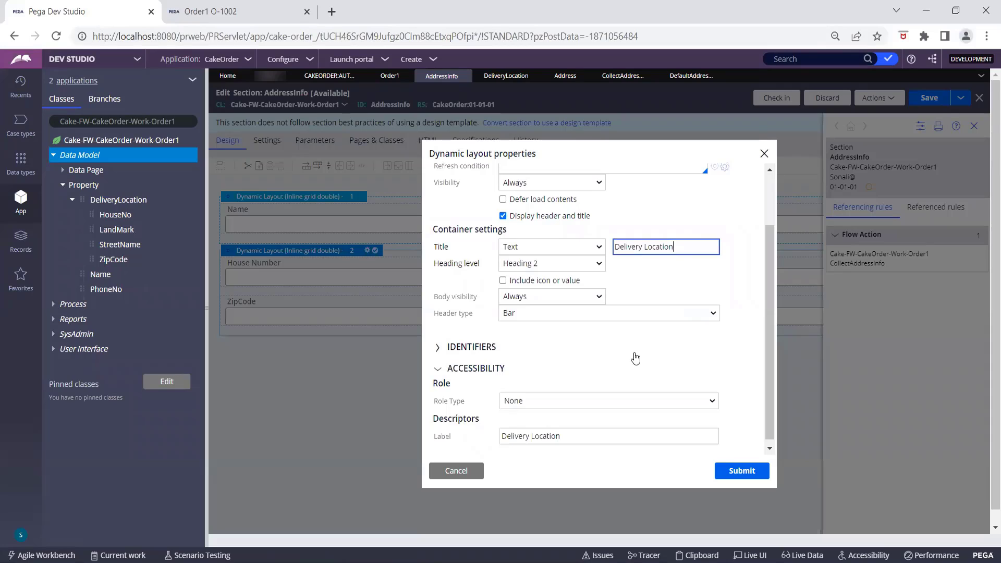
{"action": "scroll", "coordinate": [626, 376], "scroll_direction": "down", "scroll_amount": 1}
{"action": "left_click", "coordinate": [579, 430]}
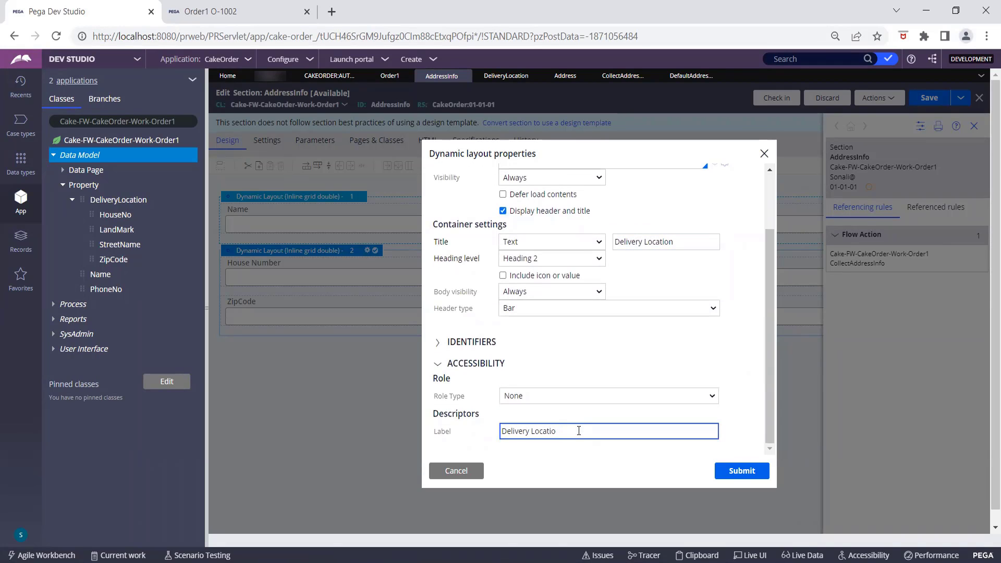
{"action": "key", "text": "BackSpace"}
{"action": "key", "text": "BackSpace"}
{"action": "key", "text": "BackSpace"}
{"action": "key", "text": "BackSpace"}
{"action": "key", "text": "BackSpace"}
{"action": "key", "text": "BackSpace"}
{"action": "key", "text": "BackSpace"}
{"action": "key", "text": "BackSpace"}
{"action": "key", "text": "BackSpace"}
{"action": "key", "text": "BackSpace"}
{"action": "key", "text": "BackSpace"}
{"action": "key", "text": "BackSpace"}
{"action": "key", "text": "BackSpace"}
{"action": "key", "text": "BackSpace"}
{"action": "key", "text": "BackSpace"}
{"action": "key", "text": "BackSpace"}
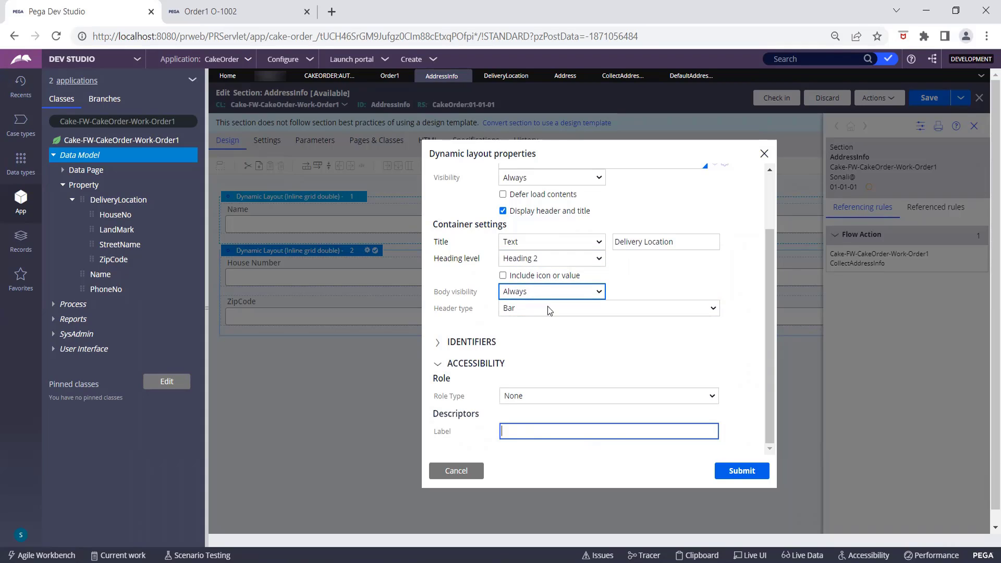
{"action": "left_click", "coordinate": [734, 473]}
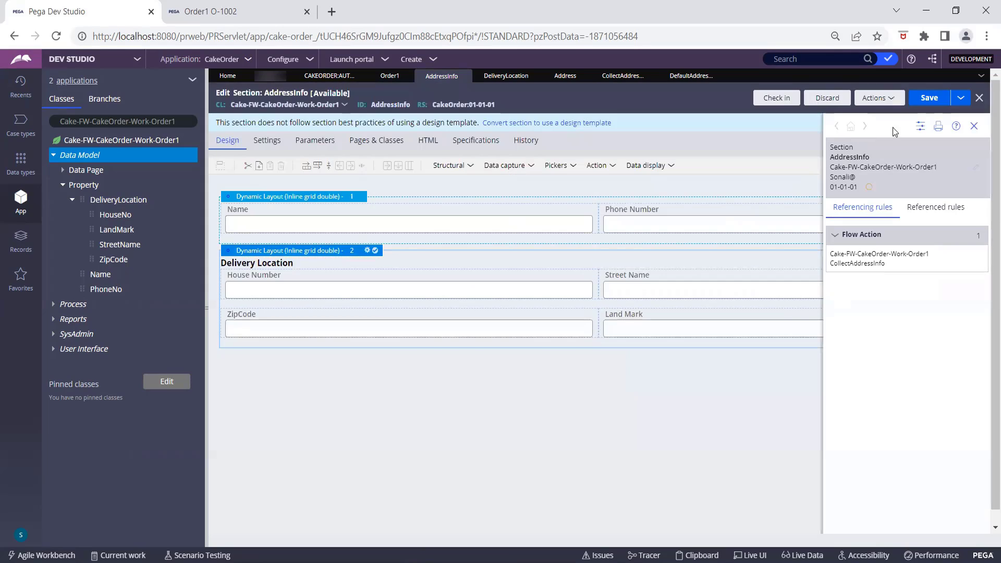
{"action": "left_click", "coordinate": [929, 98]}
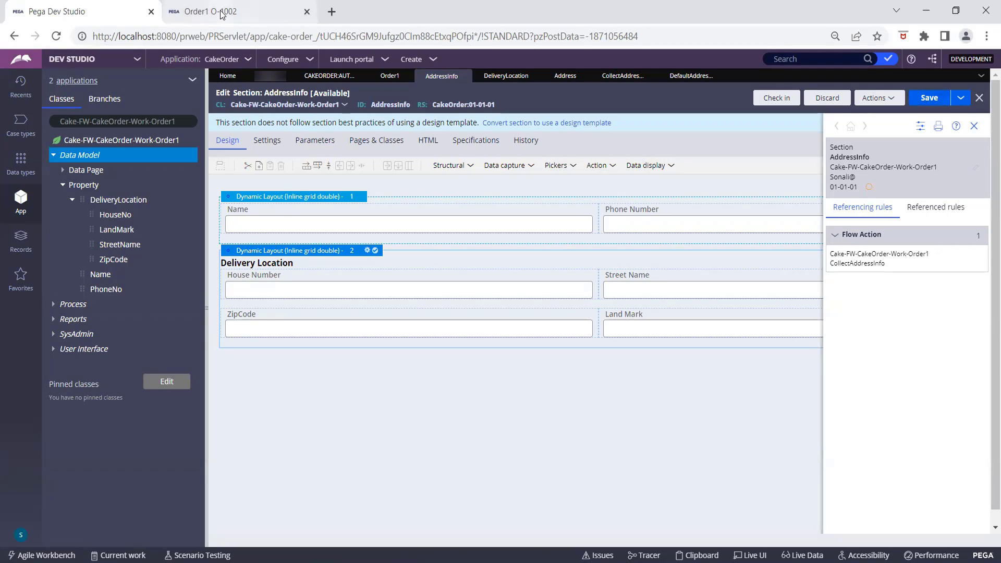
Recheck the title settings of AddressInfo's second dynamic layout, reapply its properties and save the section.
{"action": "left_click", "coordinate": [368, 251]}
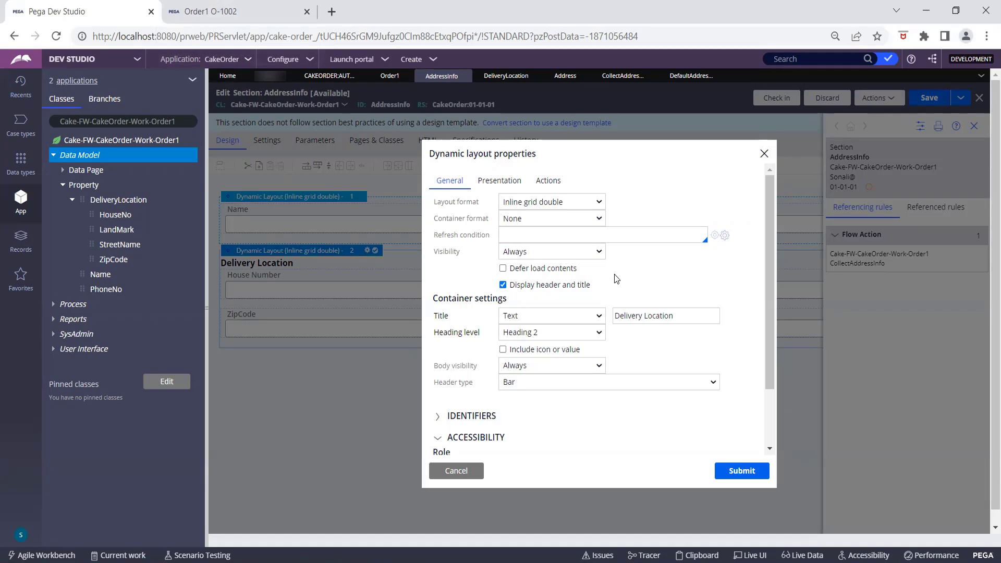
{"action": "left_click", "coordinate": [739, 473]}
{"action": "left_click", "coordinate": [929, 97]}
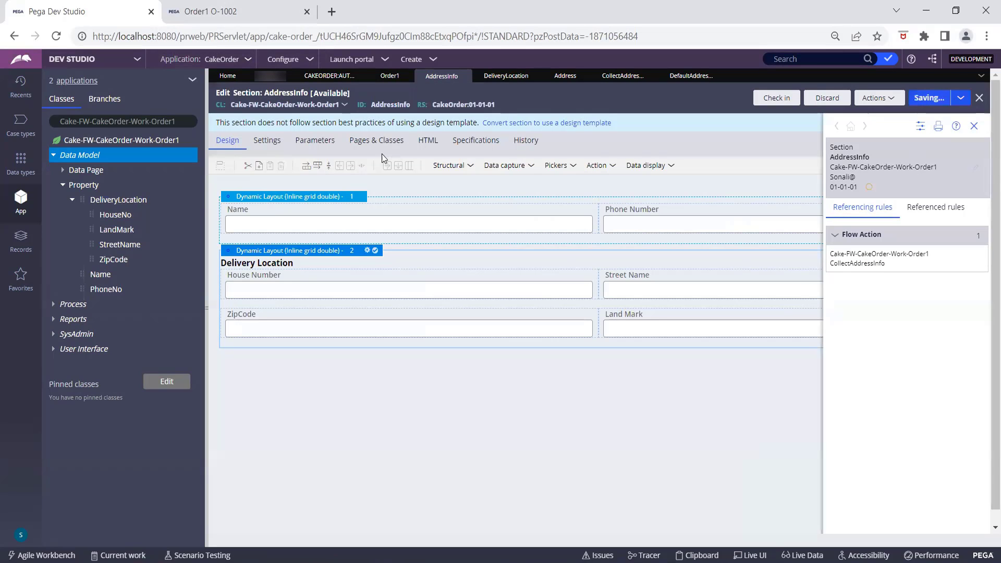
Refresh the Order1 case and reopen the Collect Address Info assignment to check the title above the address fields.
{"action": "left_click", "coordinate": [221, 8]}
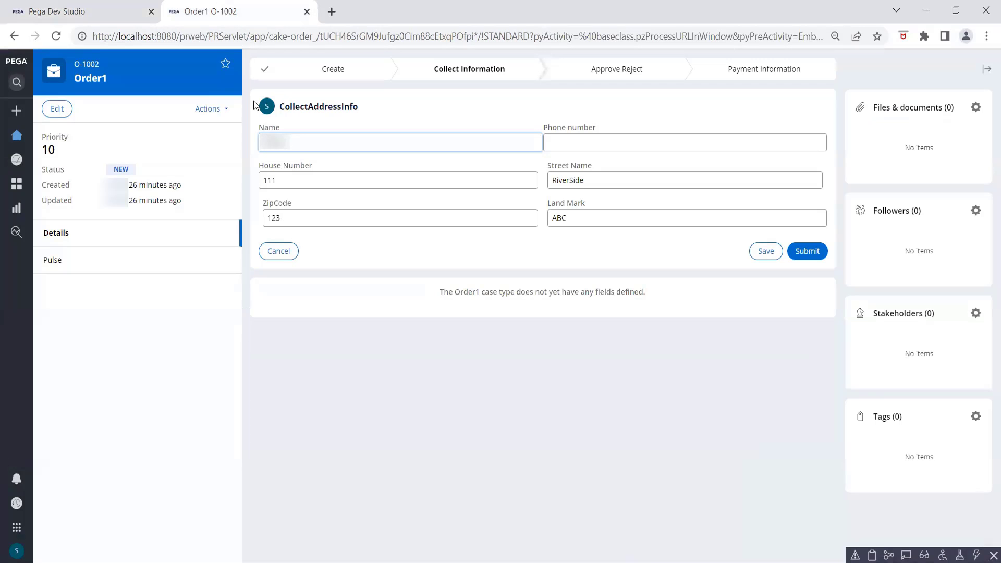
{"action": "left_click", "coordinate": [212, 108]}
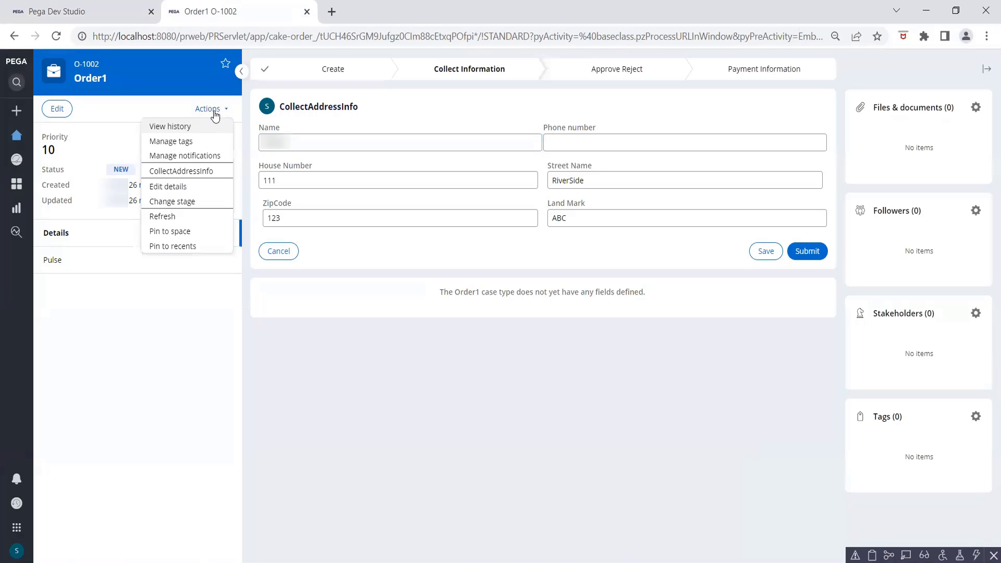
{"action": "left_click", "coordinate": [163, 217]}
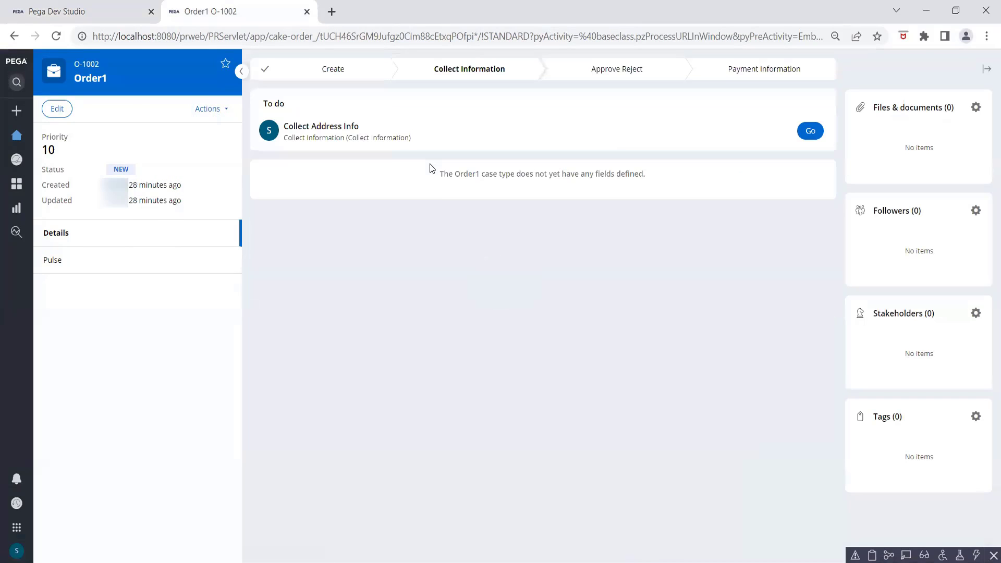
{"action": "left_click", "coordinate": [811, 131]}
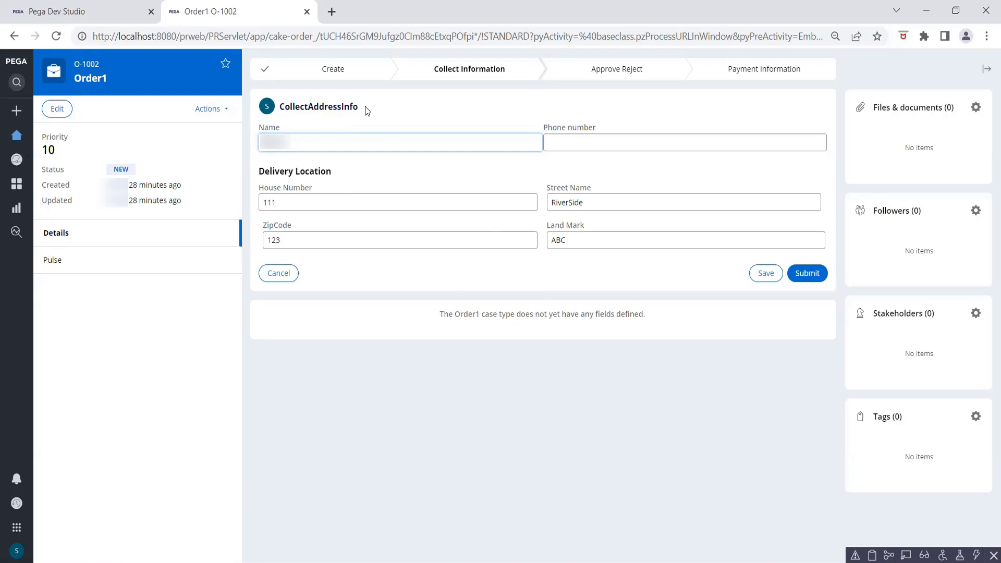
Return to Dev Studio and review the general, presentation and action properties of AddressInfo's first dynamic layout without changing them.
{"action": "left_click", "coordinate": [106, 17]}
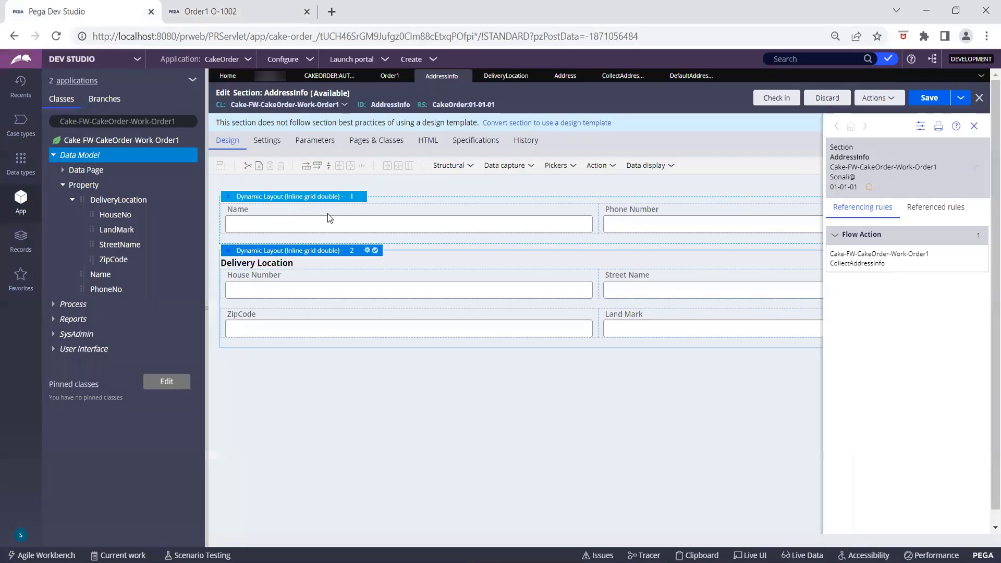
{"action": "left_click", "coordinate": [358, 198]}
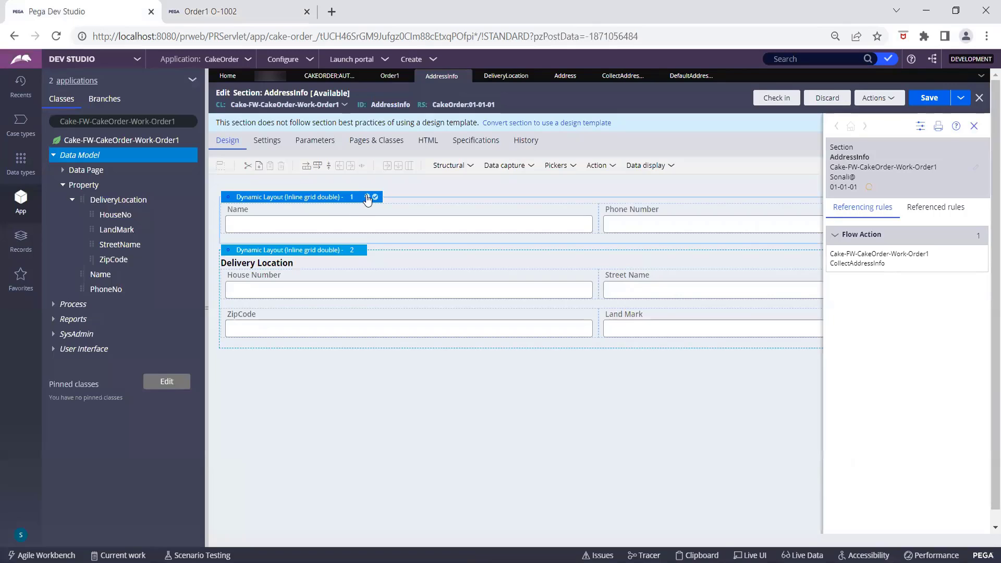
{"action": "left_click", "coordinate": [368, 197]}
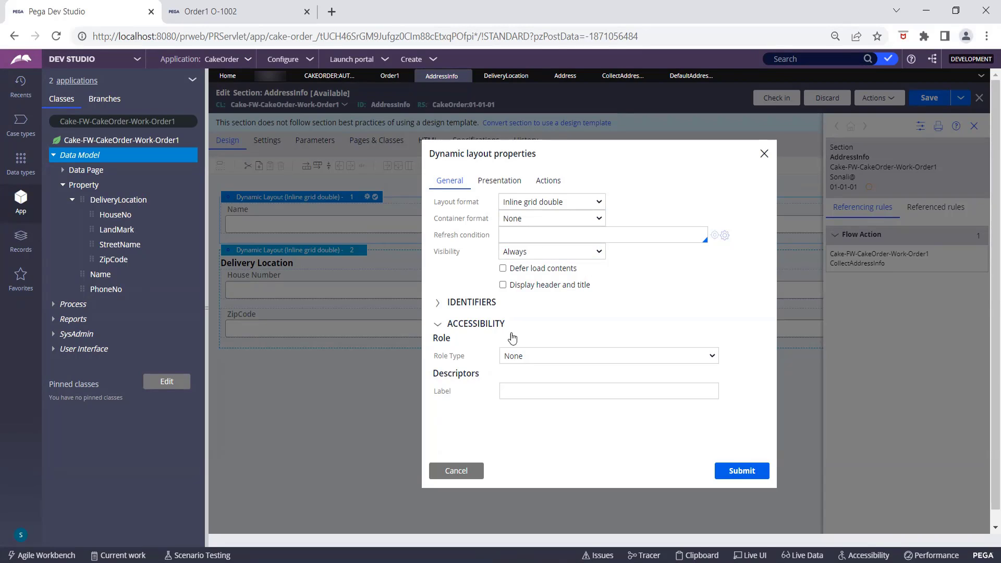
{"action": "left_click", "coordinate": [466, 472]}
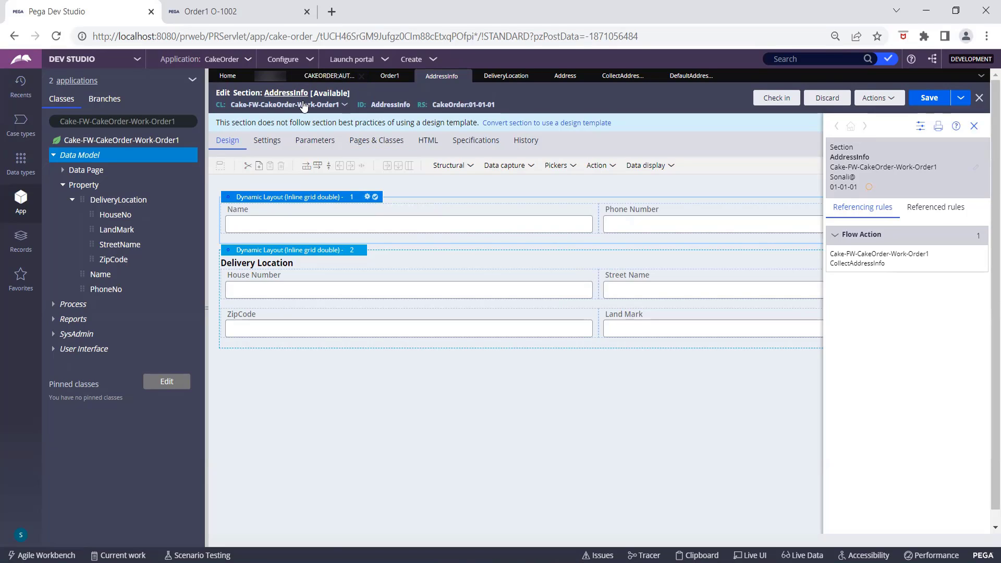
{"action": "left_click", "coordinate": [368, 198]}
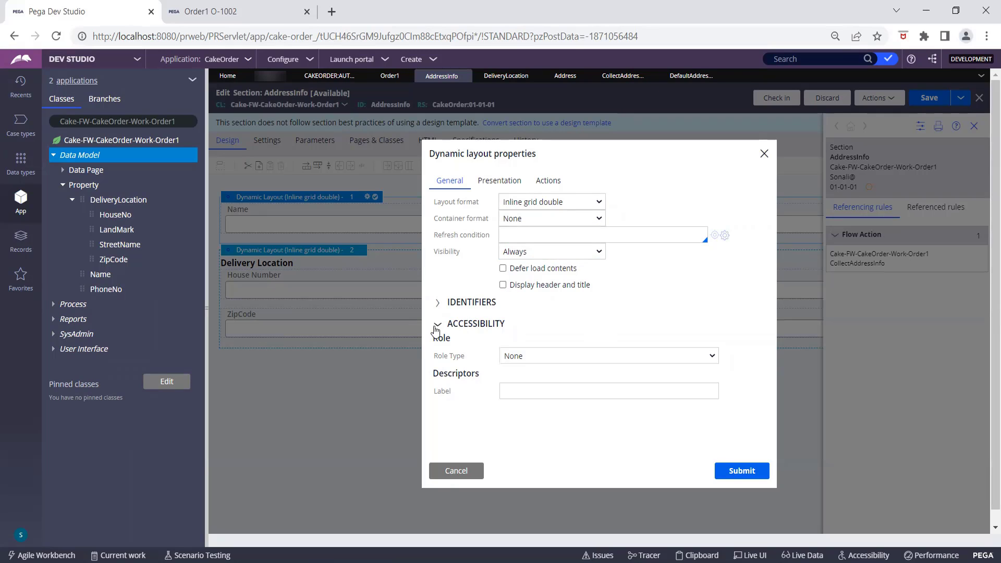
{"action": "left_click", "coordinate": [484, 187]}
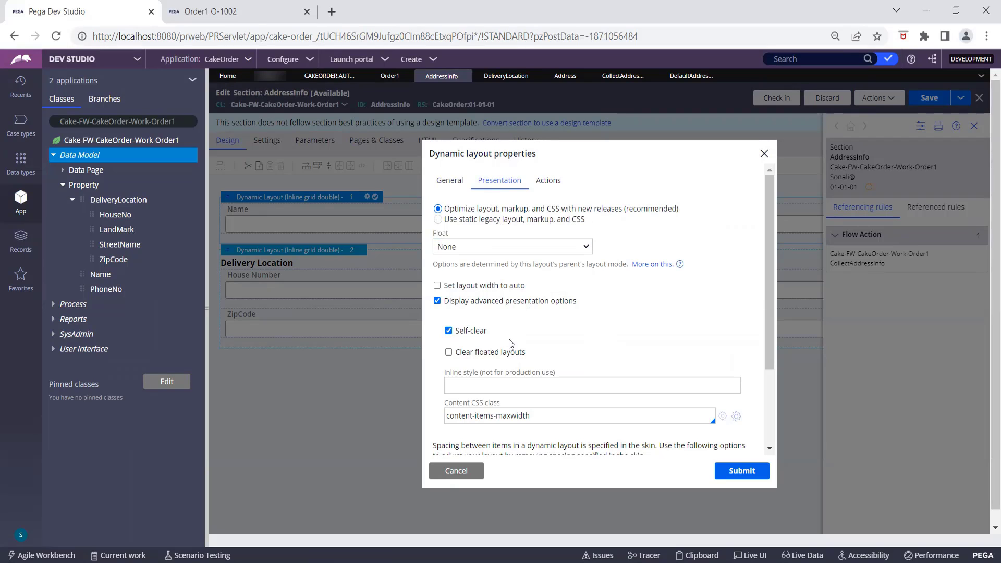
{"action": "scroll", "coordinate": [524, 330], "scroll_direction": "down", "scroll_amount": 2}
{"action": "scroll", "coordinate": [525, 330], "scroll_direction": "down", "scroll_amount": 1}
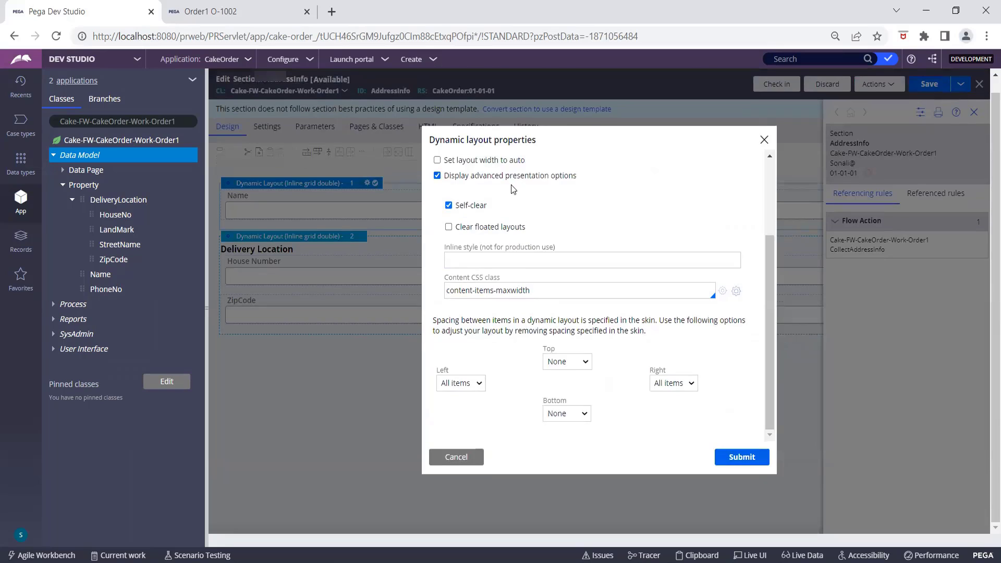
{"action": "scroll", "coordinate": [512, 259], "scroll_direction": "up", "scroll_amount": 2}
{"action": "left_click", "coordinate": [547, 171]}
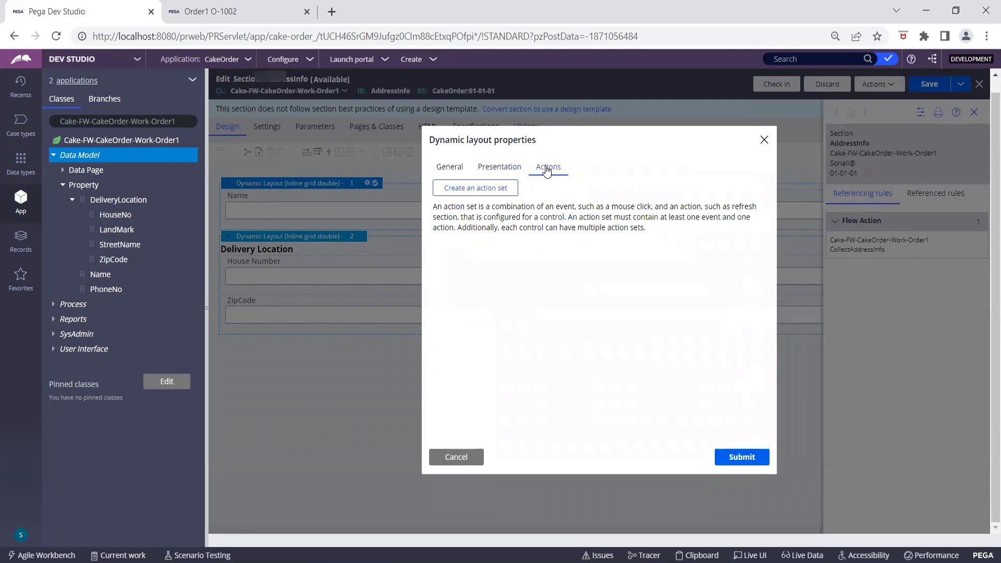
{"action": "left_click", "coordinate": [451, 166]}
{"action": "left_click", "coordinate": [456, 462]}
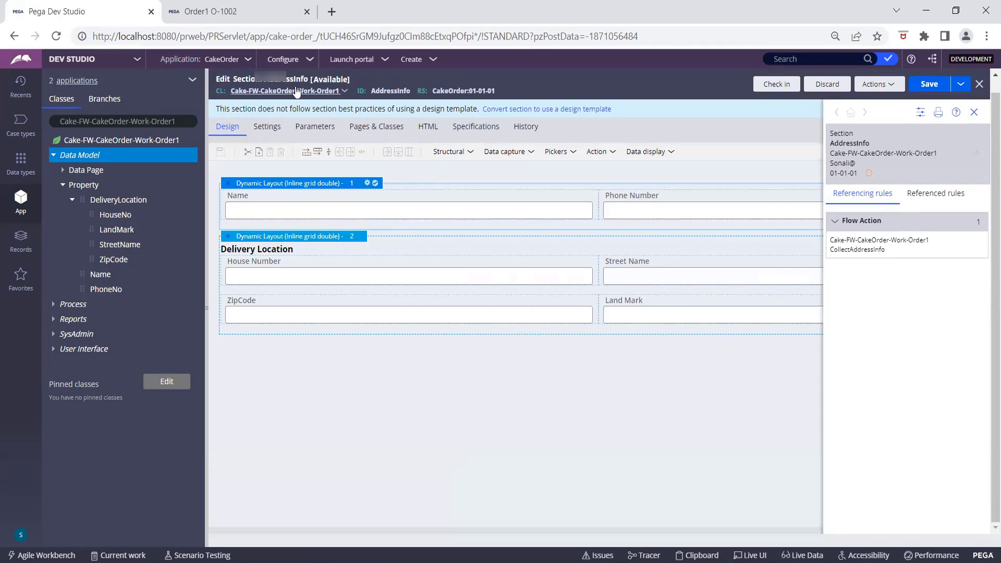
{"action": "scroll", "coordinate": [289, 108], "scroll_direction": "up", "scroll_amount": 1}
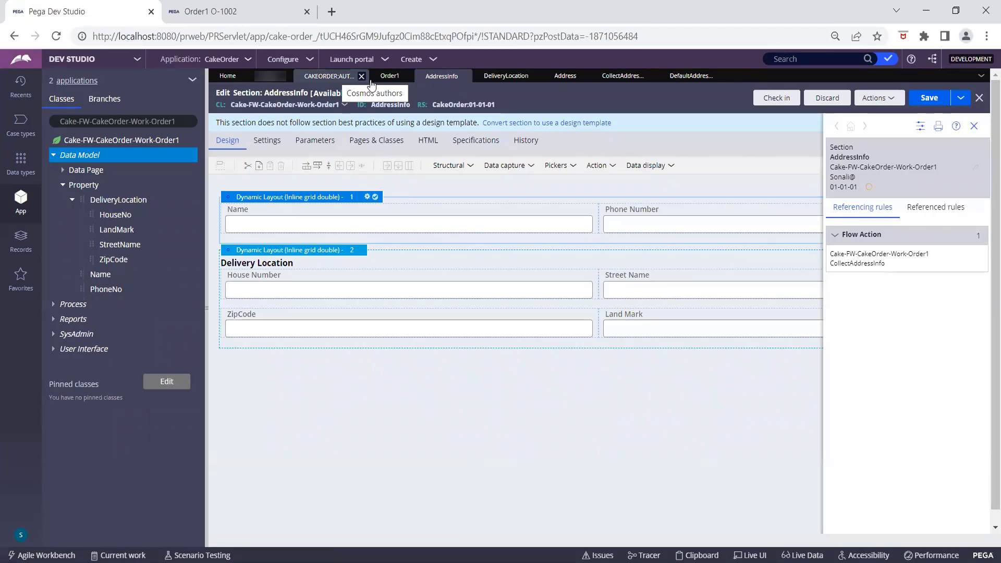
Change the CollectAddressInfo flow action's short description to "Collect Address Info" and save the flow action.
{"action": "left_click", "coordinate": [501, 82]}
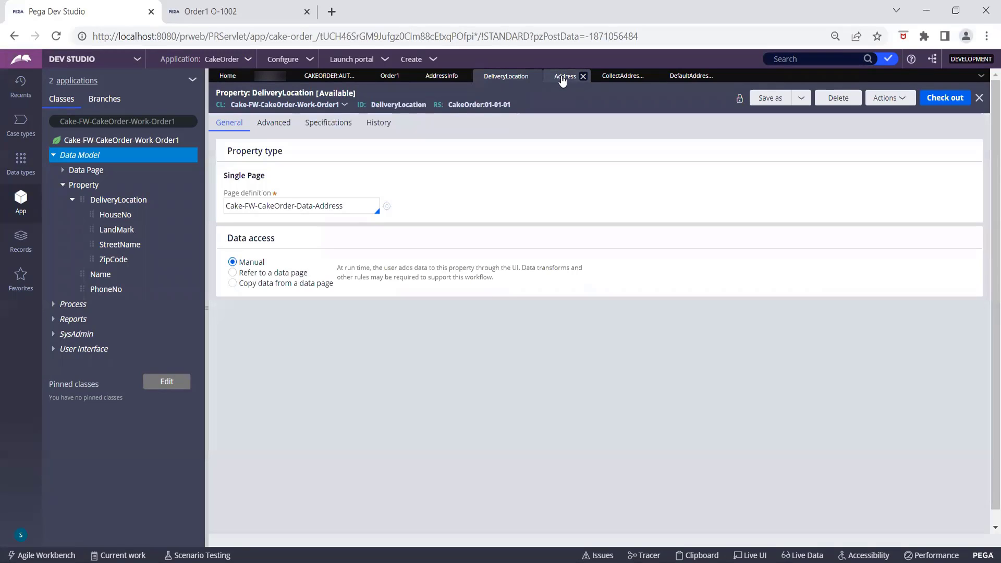
{"action": "left_click", "coordinate": [390, 76]}
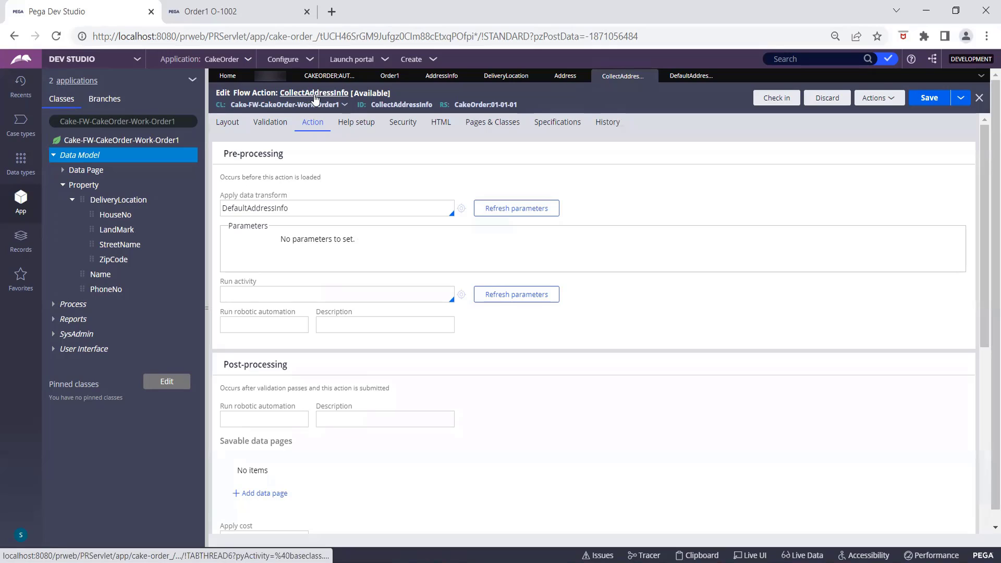
{"action": "left_click", "coordinate": [344, 94]}
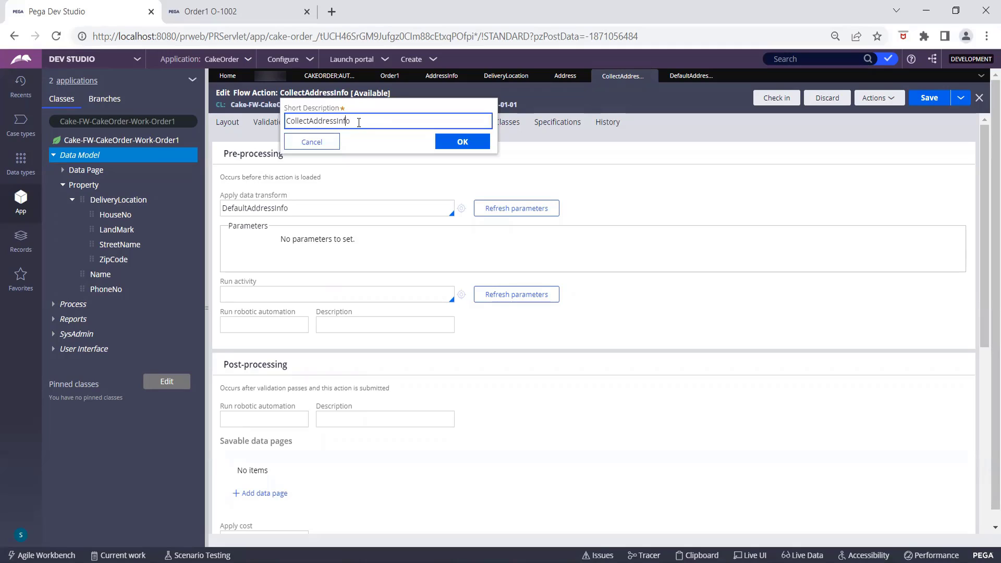
{"action": "key", "text": "Left"}
{"action": "key", "text": "Left"}
{"action": "key", "text": "Left"}
{"action": "key", "text": "Left"}
{"action": "key", "text": "Left"}
{"action": "key", "text": "Left"}
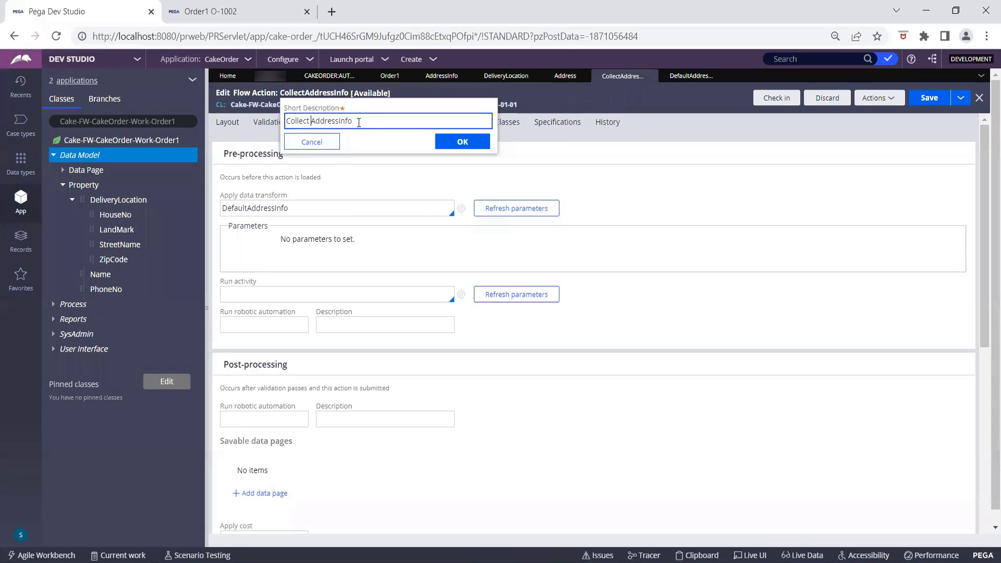
{"action": "key", "text": "Right"}
{"action": "key", "text": "Right"}
{"action": "key", "text": "Right"}
{"action": "key", "text": "Right"}
{"action": "left_click", "coordinate": [438, 141]}
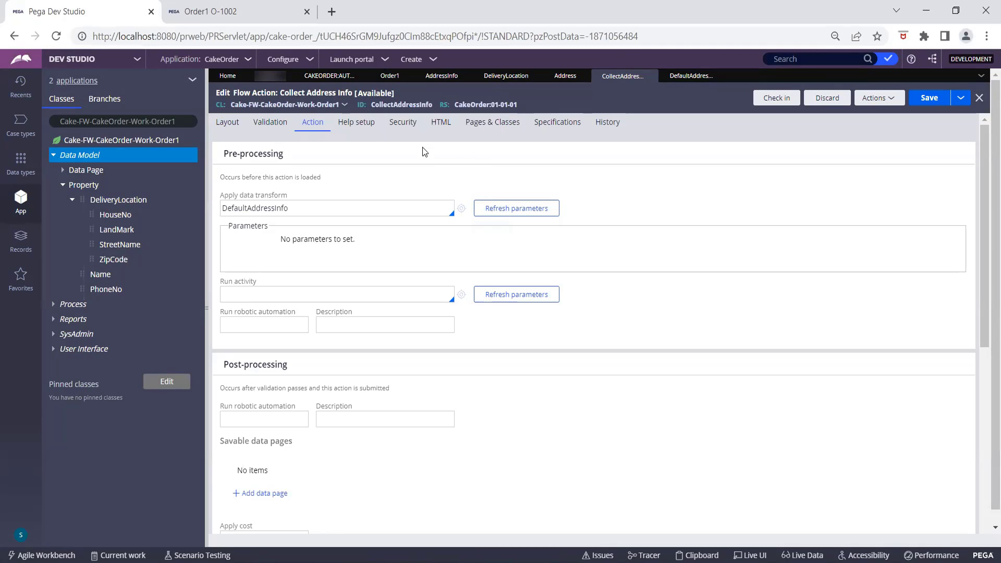
{"action": "left_click", "coordinate": [932, 101]}
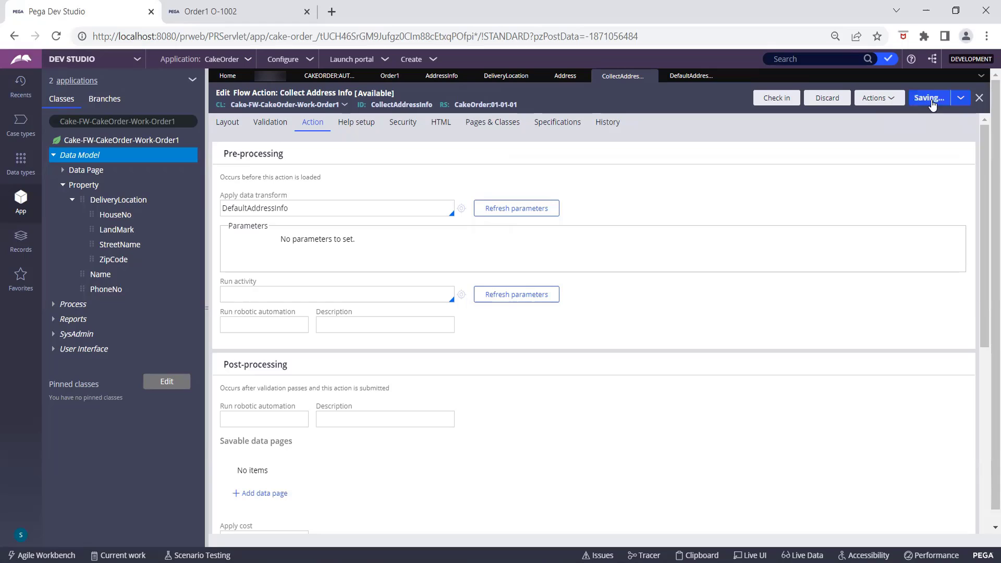
Refresh the Order1 case, reopen the assignment to check its form heading and Delivery Location title, and return to Dev Studio.
{"action": "left_click", "coordinate": [219, 15]}
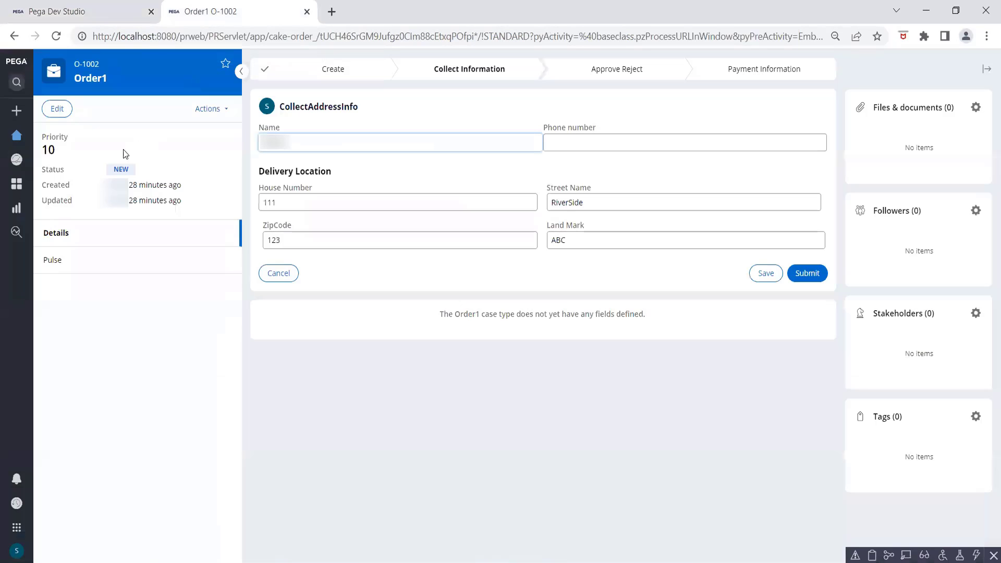
{"action": "left_click", "coordinate": [211, 111]}
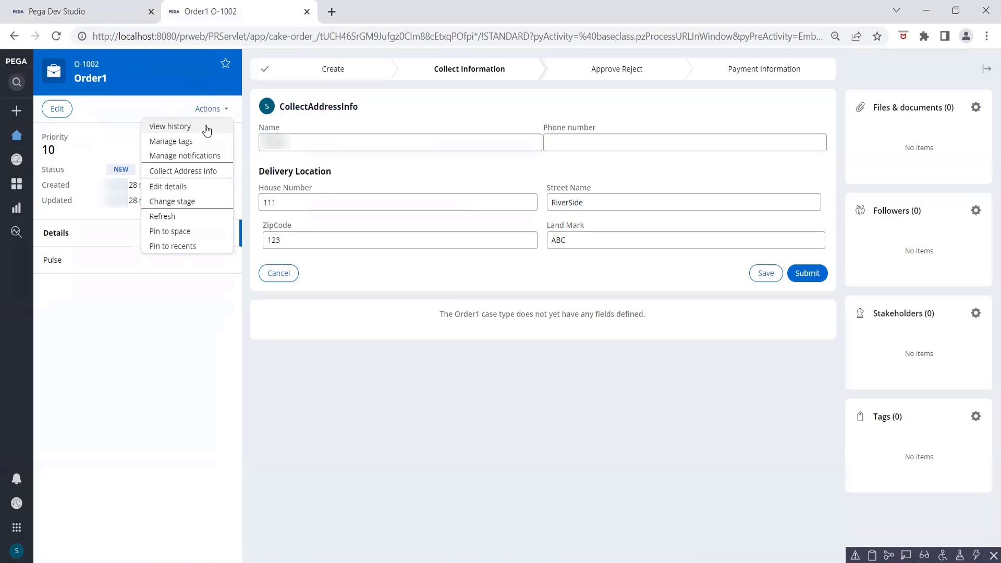
{"action": "left_click", "coordinate": [168, 216]}
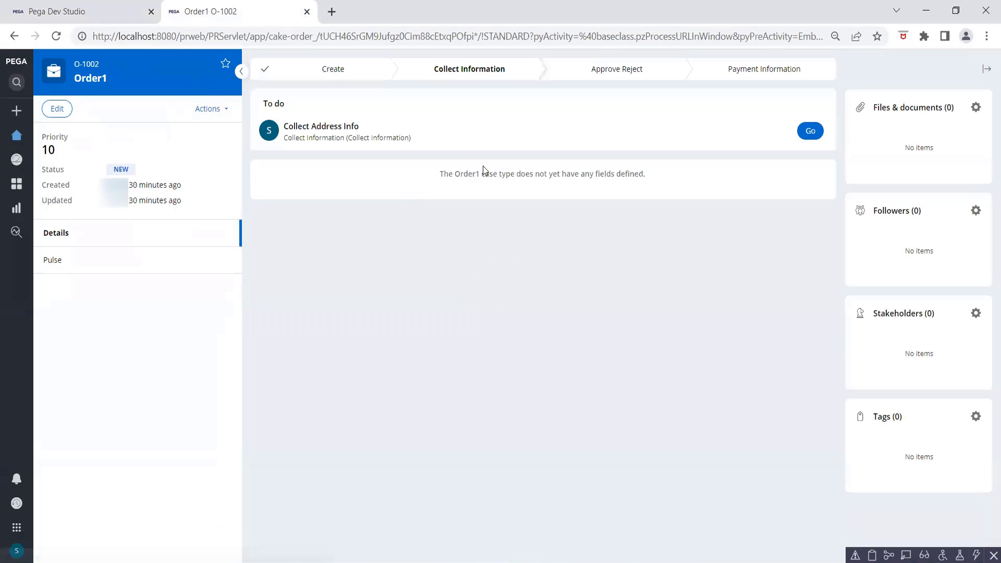
{"action": "left_click", "coordinate": [811, 131]}
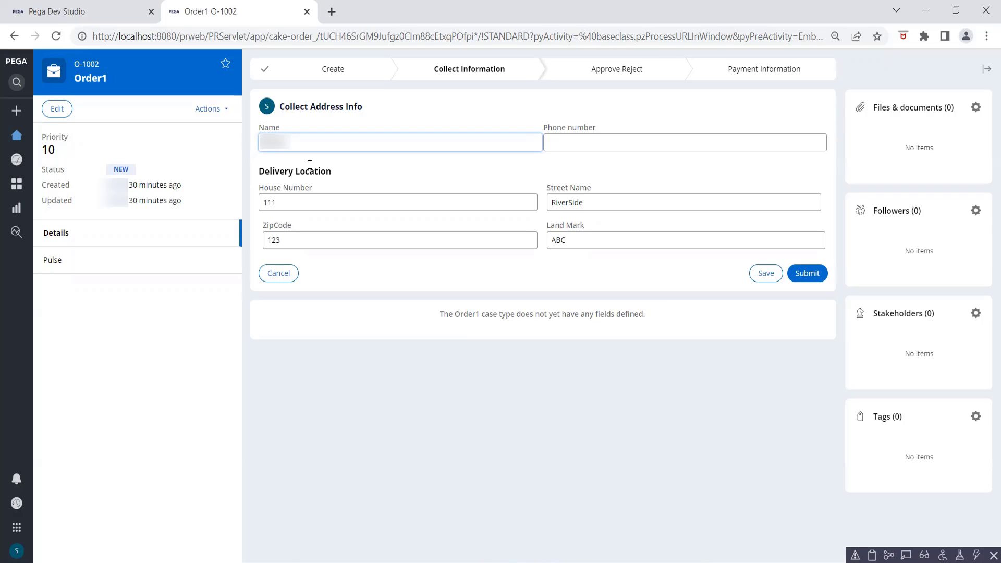
{"action": "left_click", "coordinate": [266, 170]}
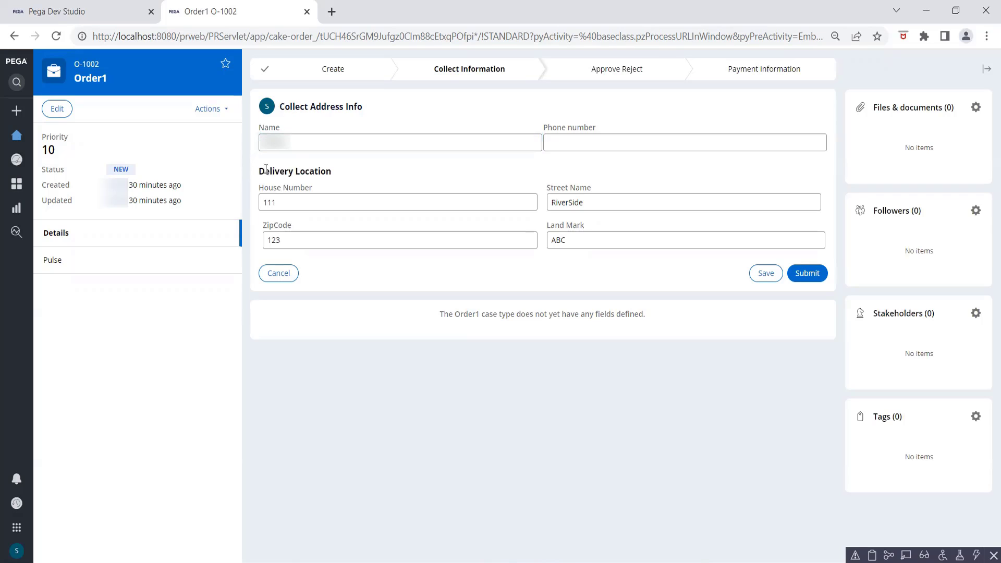
{"action": "left_click_drag", "start_coordinate": [266, 169], "coordinate": [348, 179]}
{"action": "left_click", "coordinate": [349, 174]}
{"action": "left_click", "coordinate": [103, 13]}
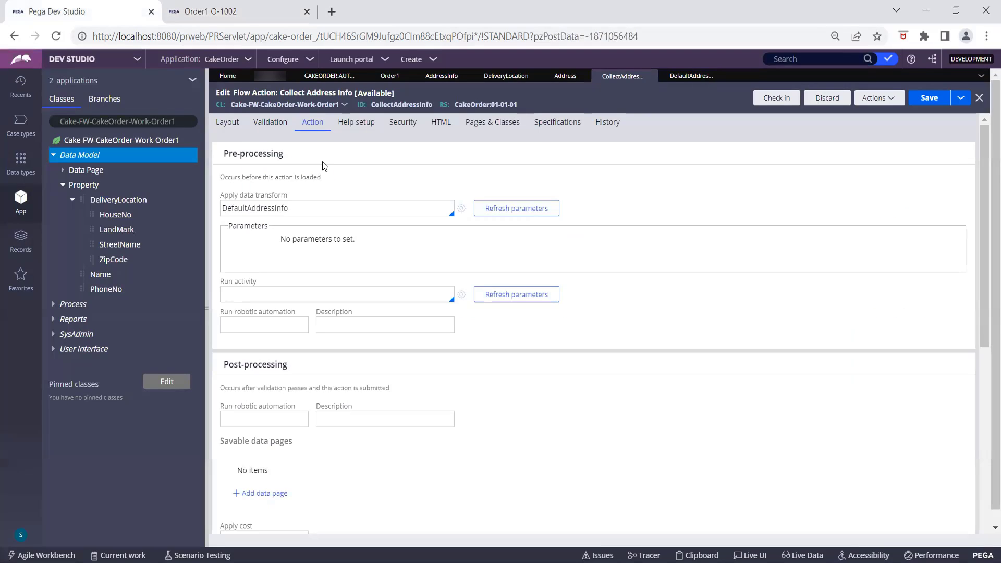